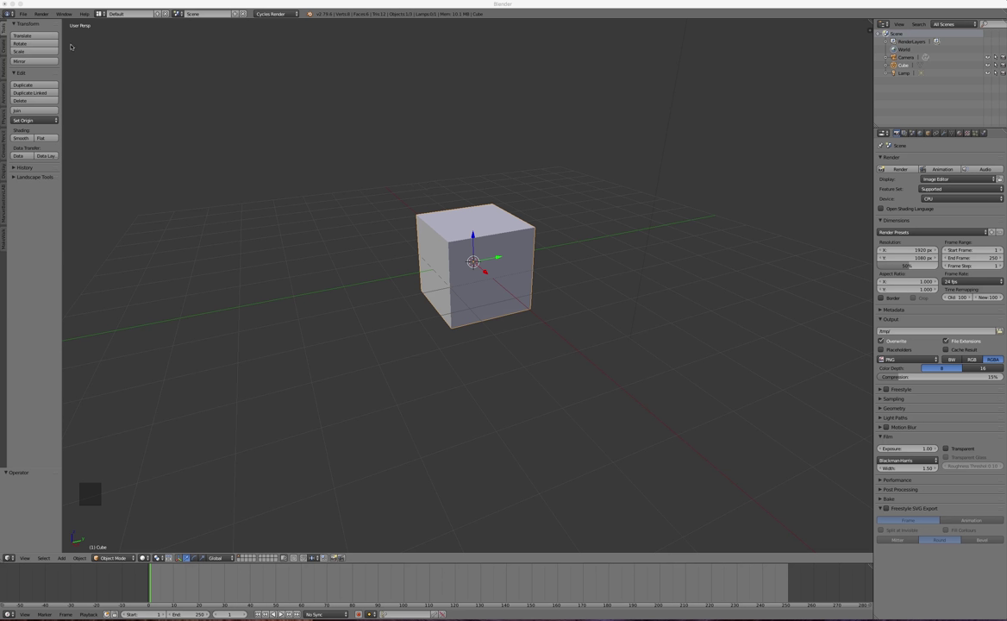
- Enable Zoom To Mouse Position and Rotate Around Selection in the interface section of the user preferences
click(23, 14)
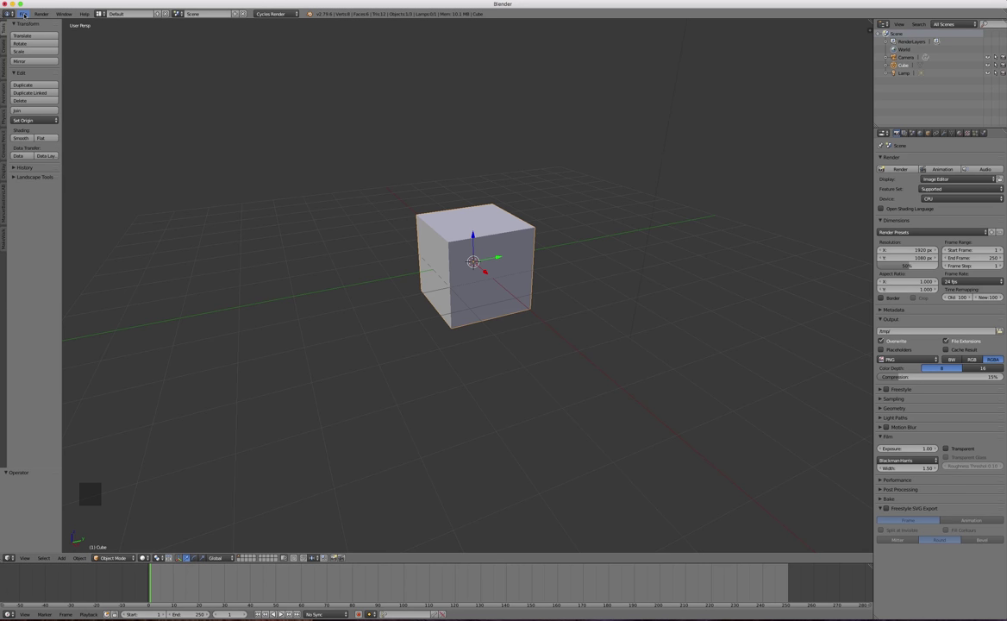
click(23, 15)
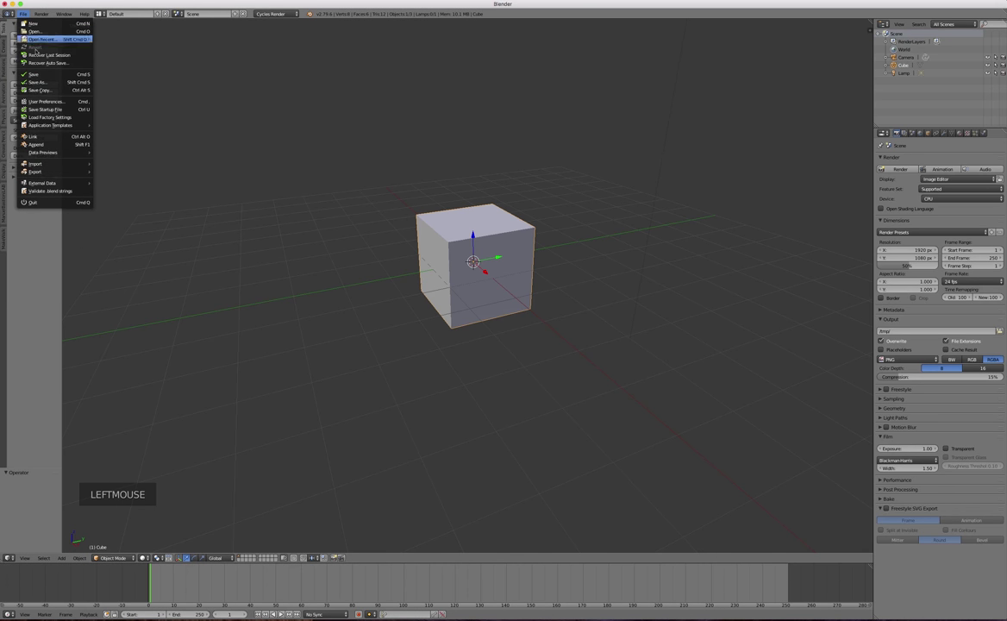
click(54, 102)
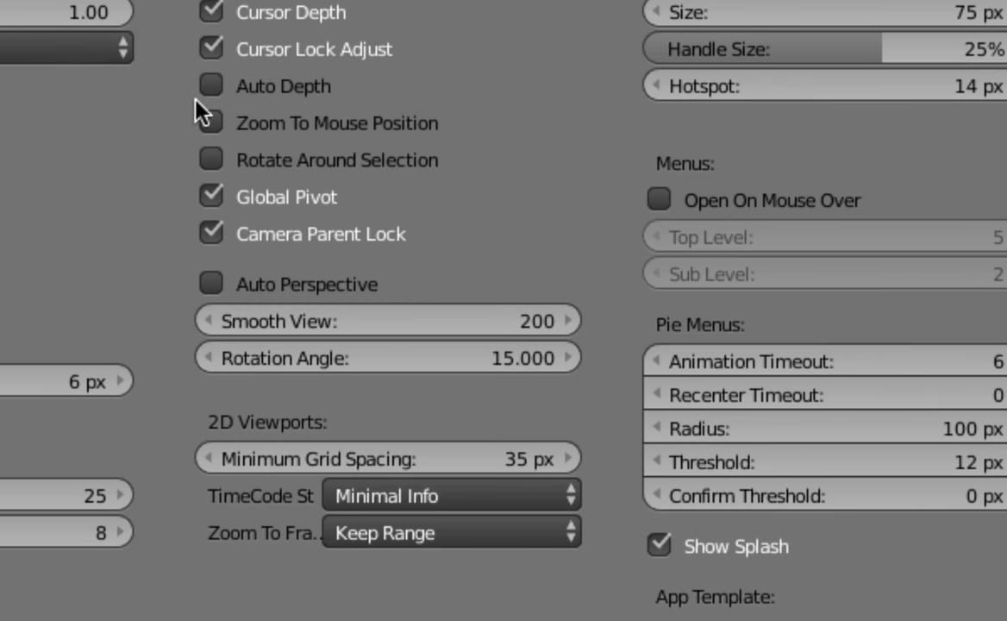
click(212, 124)
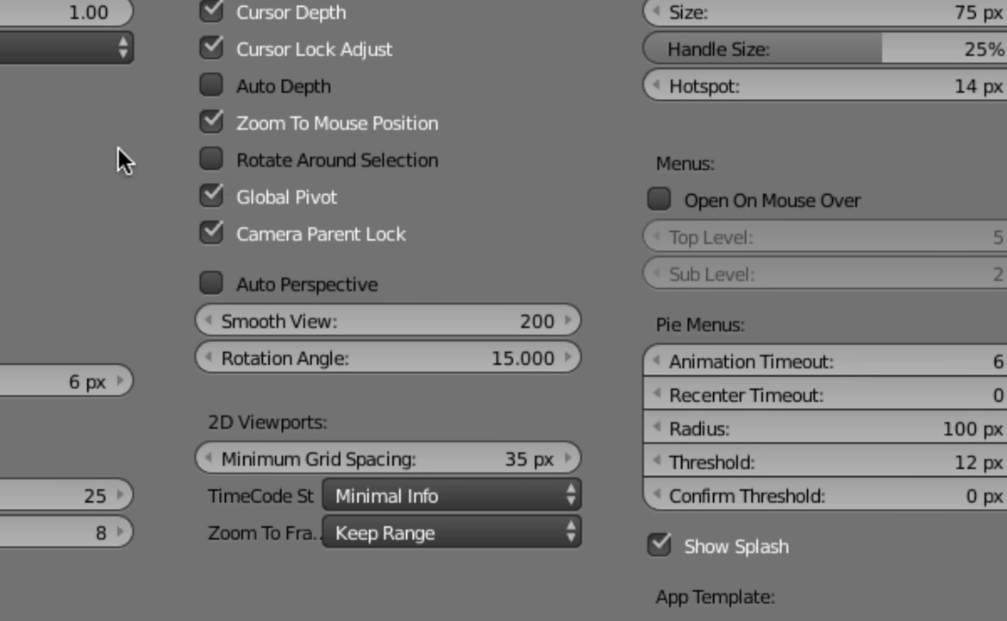
click(211, 161)
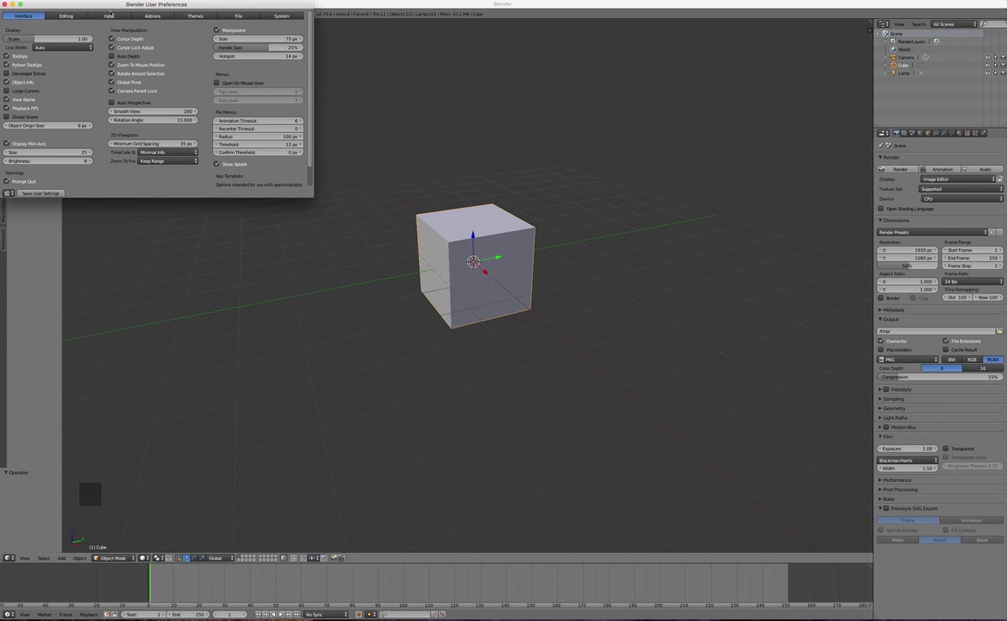
- Set Select With to Left in the input preferences, save the user settings and close the preferences window
click(109, 16)
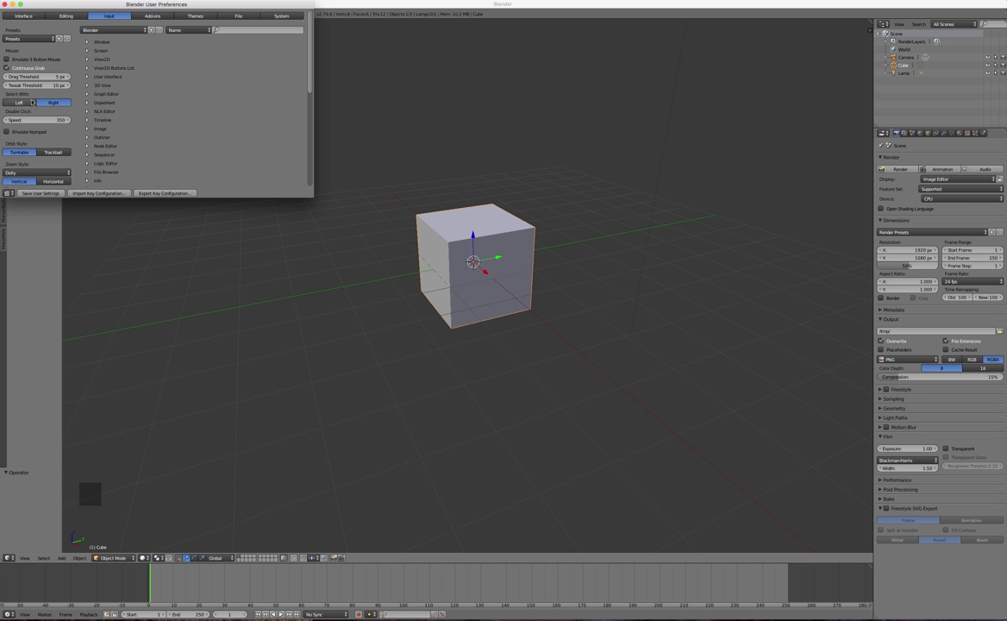
click(25, 102)
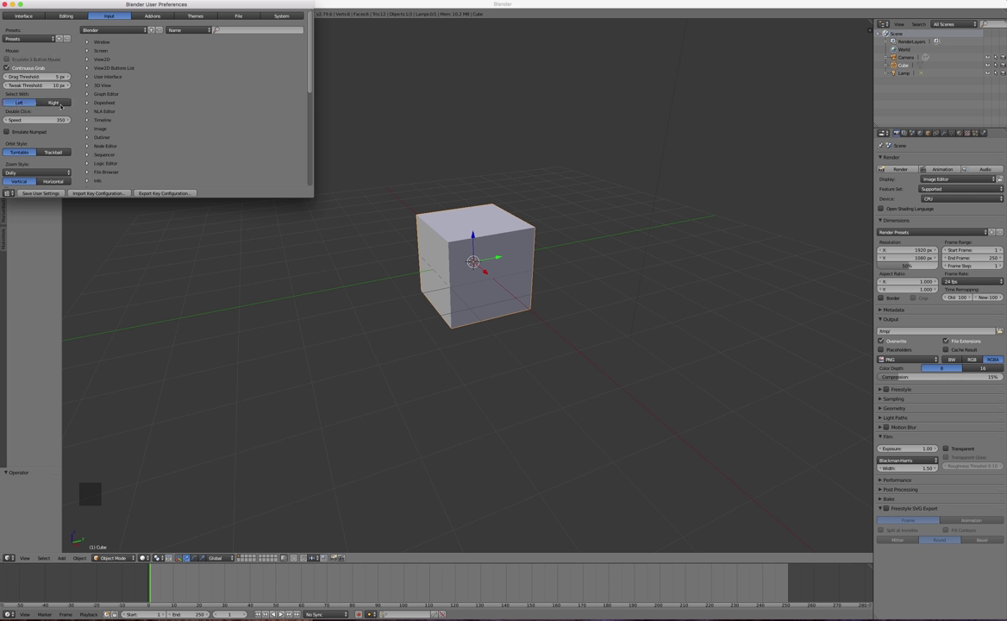
click(41, 194)
click(4, 4)
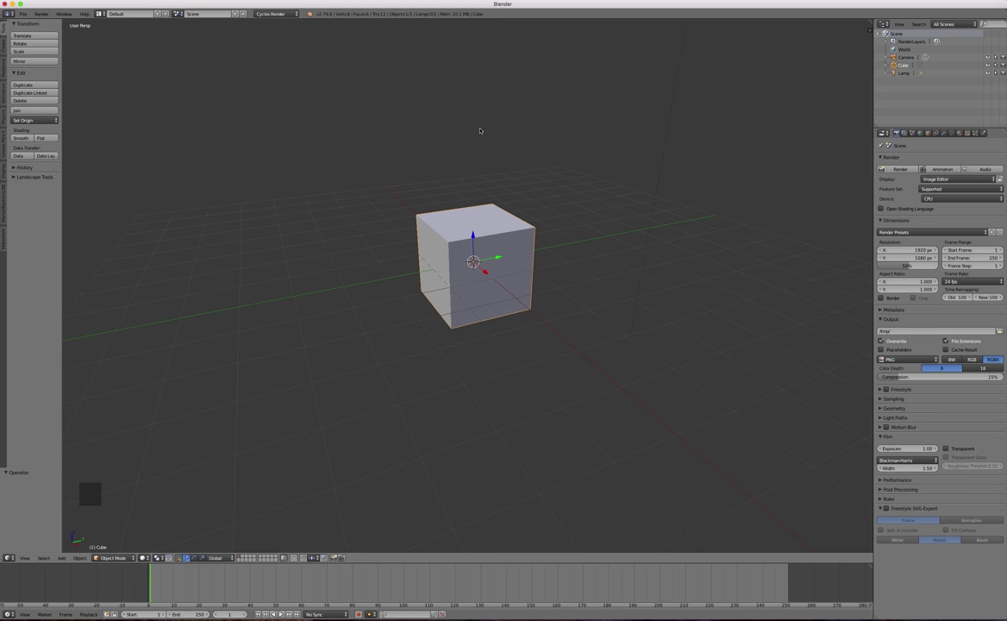
- Toggle the 3D view's properties region on and off repeatedly and hide the tool shelf
key(n)
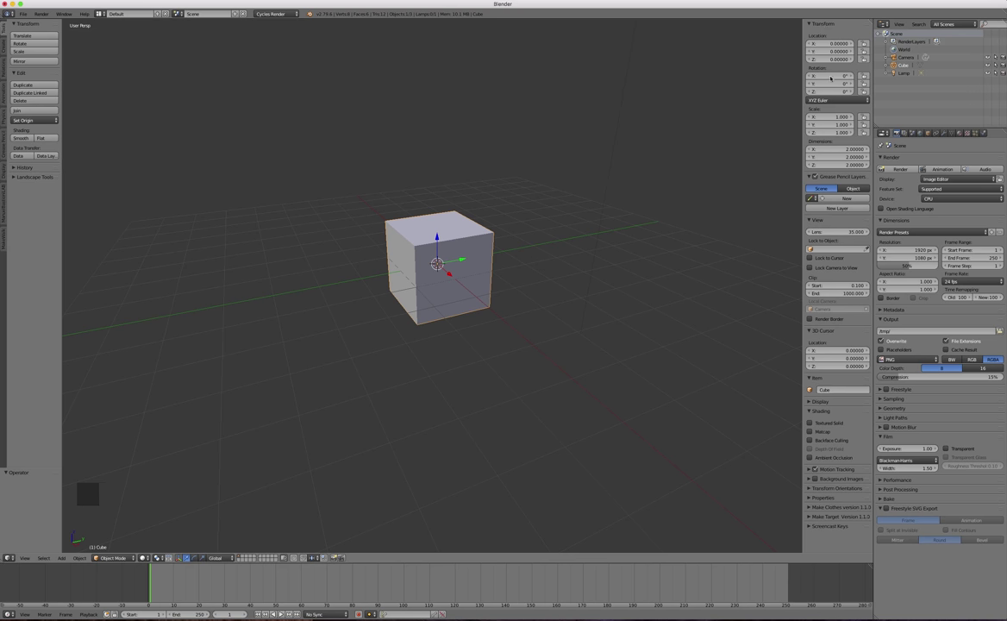
key(n)
key(n)
key(n)
key(n)
key(n)
key(n)
key(n)
key(n)
key(n)
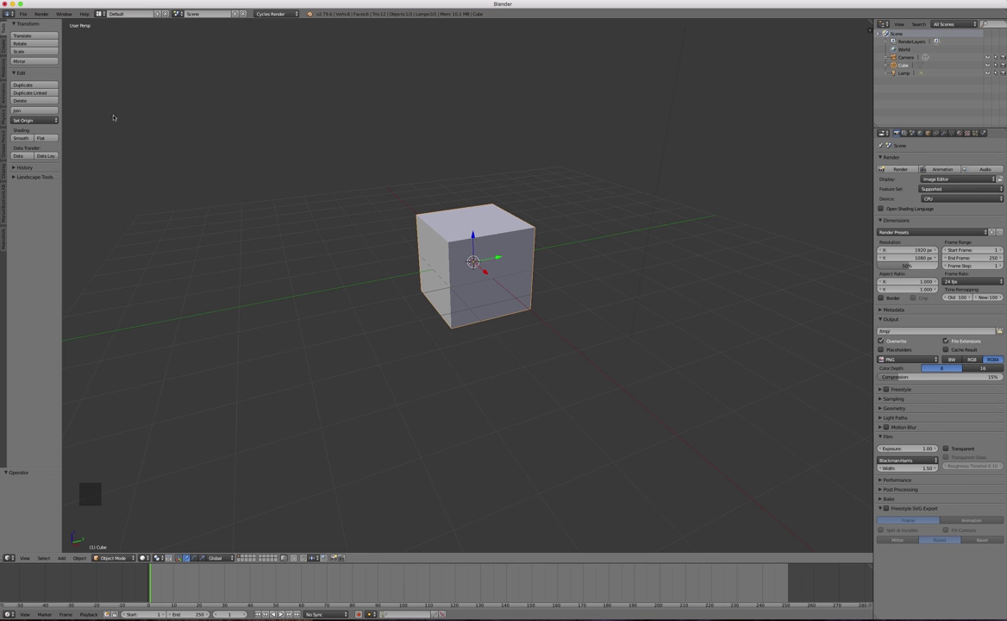
key(t)
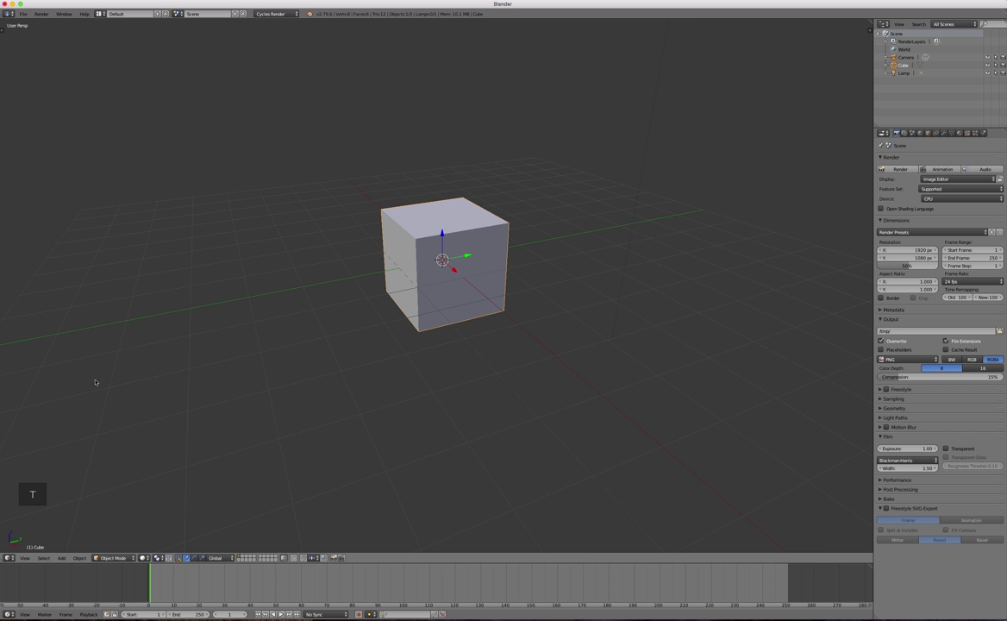
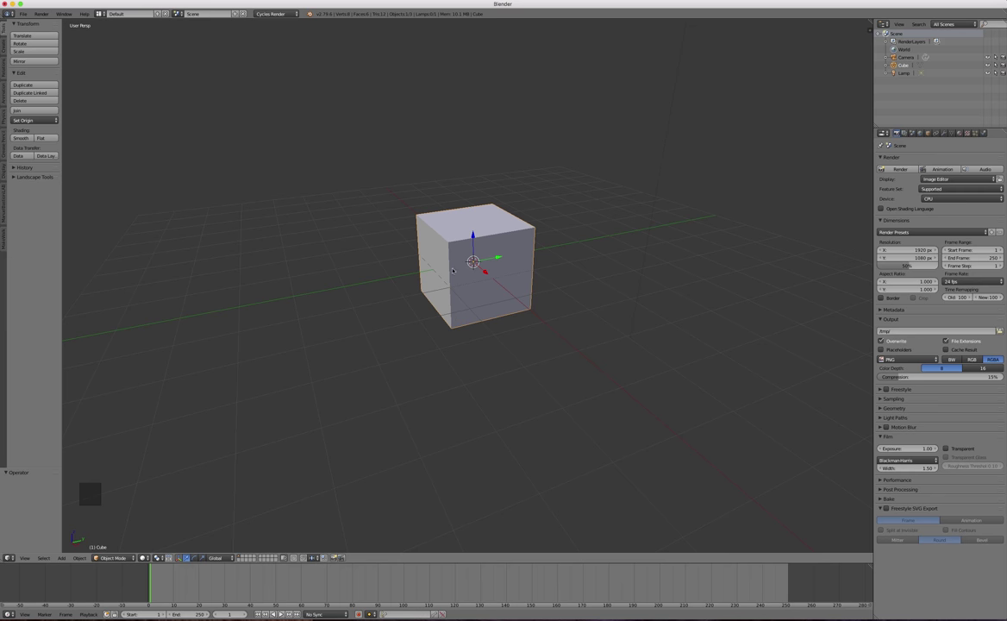
- Select the lamp, the cube and the camera one after another directly in the 3D view
scroll(449, 260, down, 4)
scroll(466, 328, up, 2)
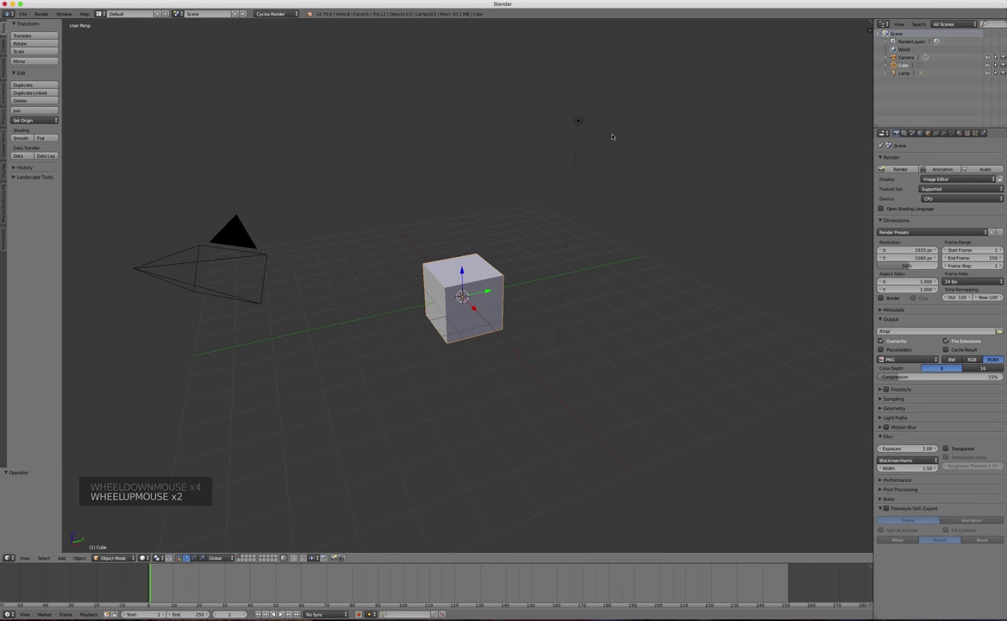
click(579, 122)
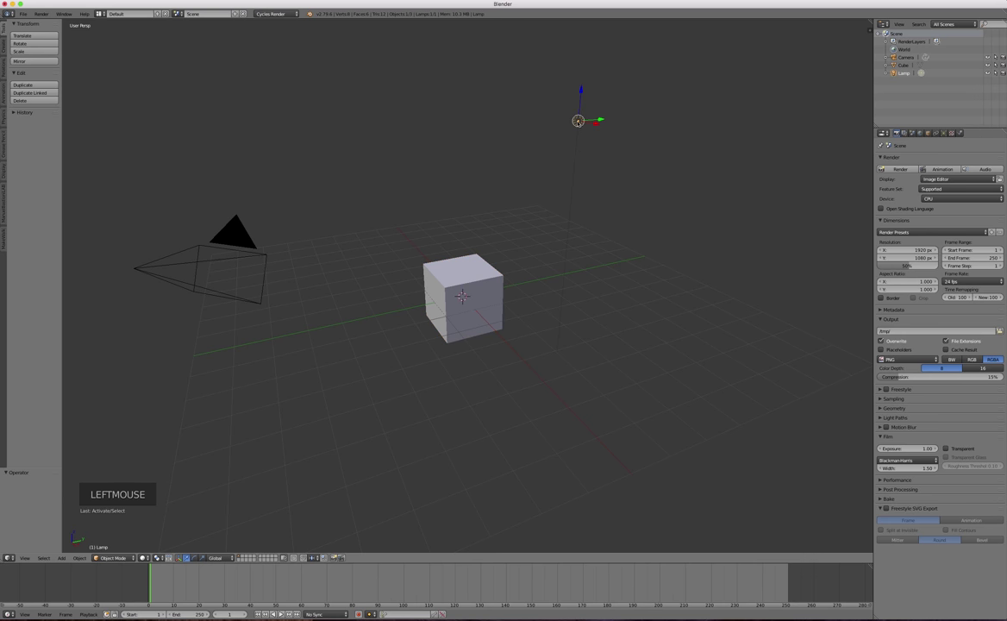
click(461, 271)
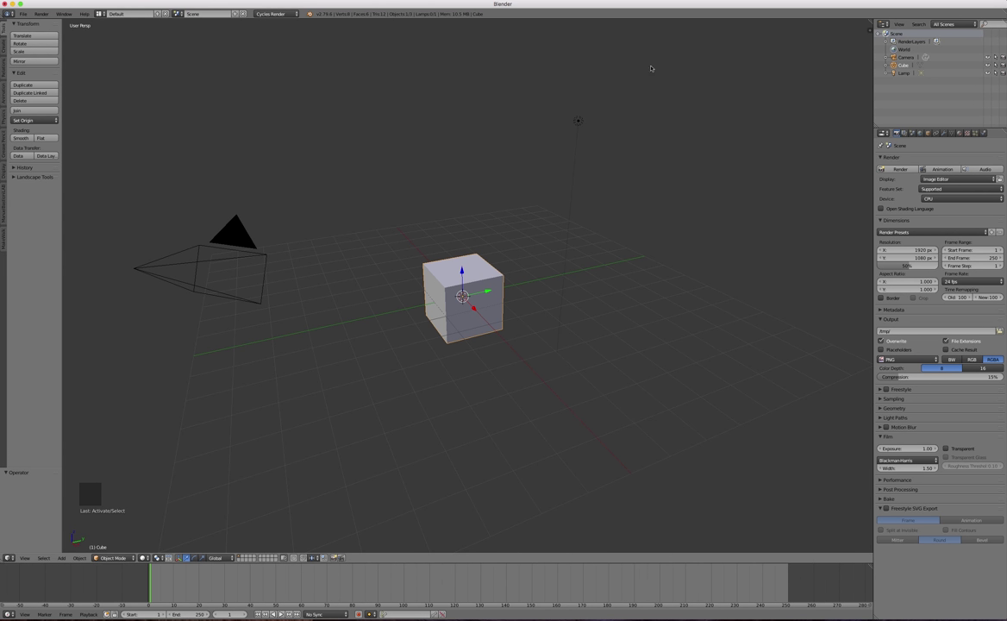
click(234, 242)
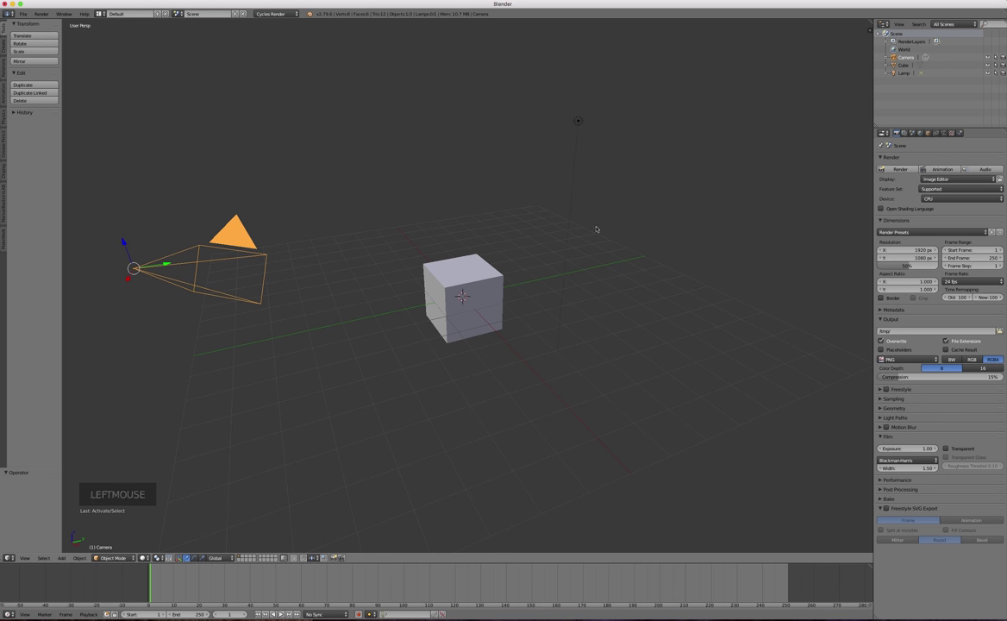
- Select the cube, lamp and camera in turn by their outliner entries, finishing with the lamp selected
click(906, 66)
click(904, 73)
click(906, 57)
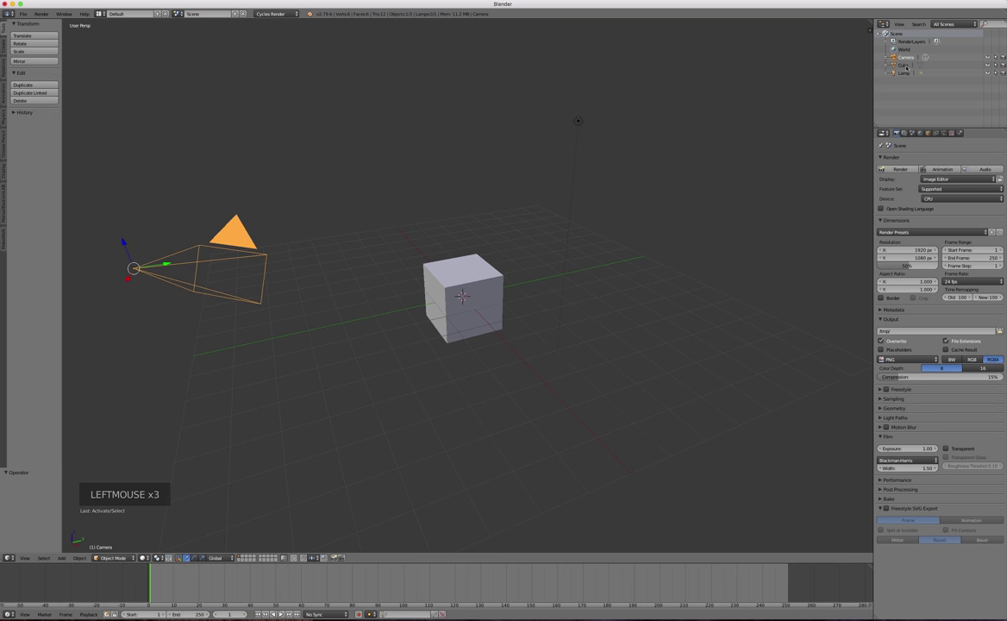
click(904, 65)
click(904, 74)
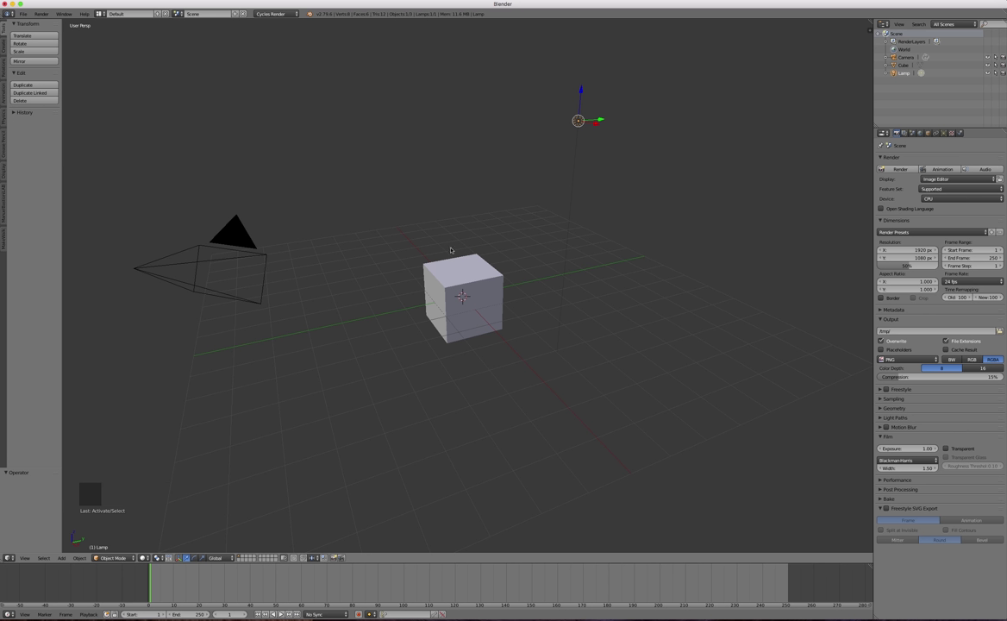
- Show the properties region, expand its Display settings and turn on Quad View
key(n)
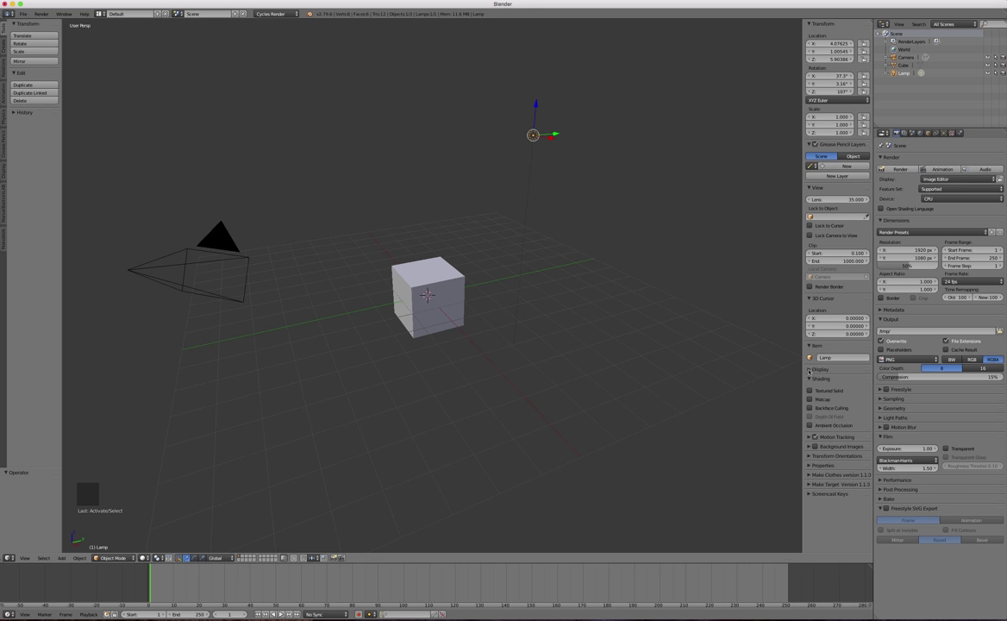
click(811, 370)
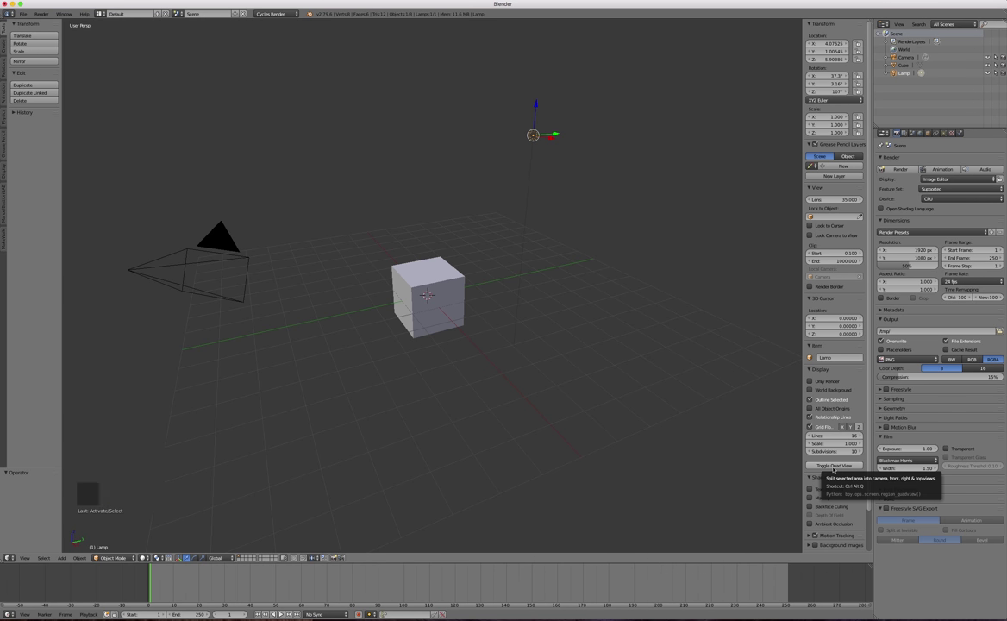
click(834, 468)
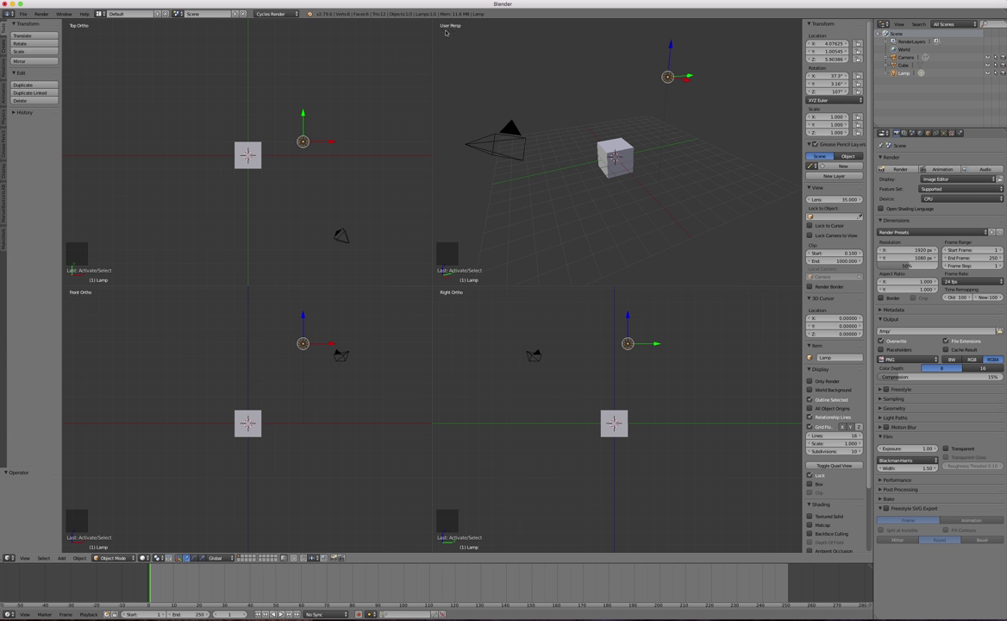
- Examine the cube at different zoom levels in the user perspective, top, front and right views
scroll(534, 129, up, 6)
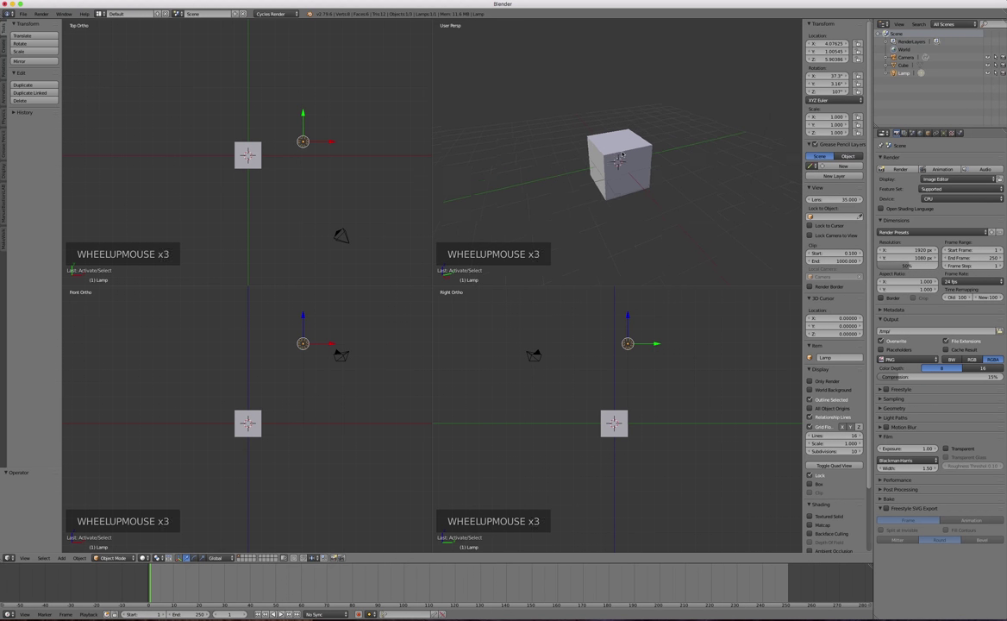
scroll(507, 233, down, 5)
scroll(222, 160, up, 7)
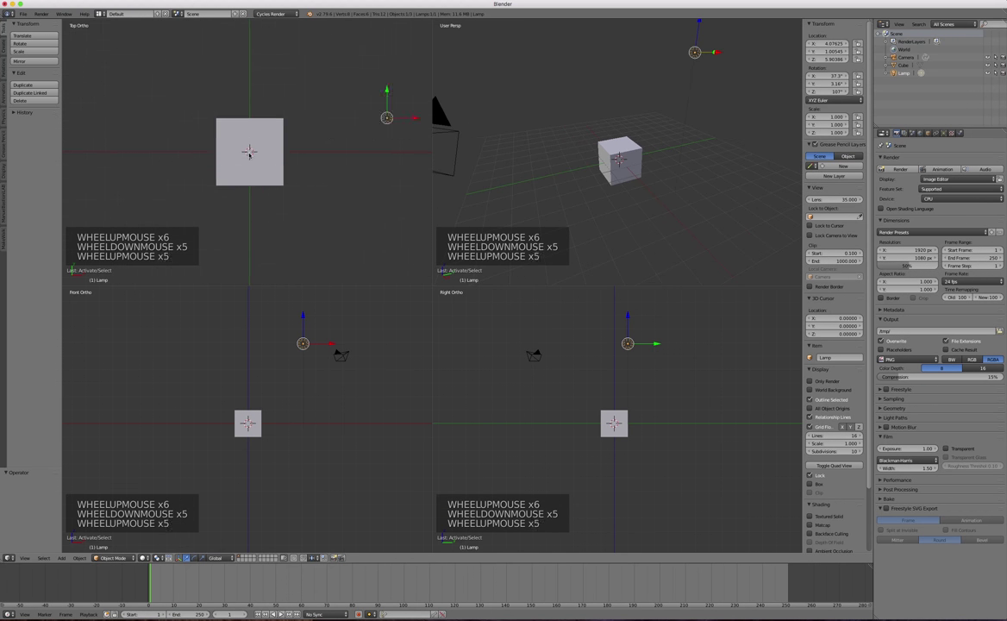
scroll(240, 198, down, 4)
scroll(240, 198, down, 1)
scroll(241, 191, up, 4)
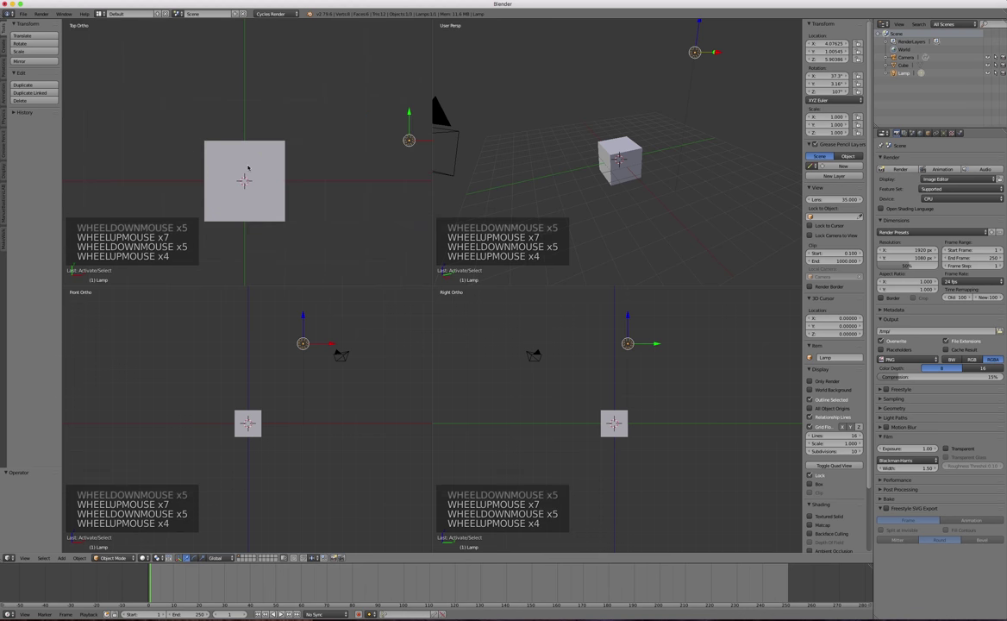
scroll(247, 435, up, 1)
scroll(248, 436, up, 7)
scroll(247, 434, down, 3)
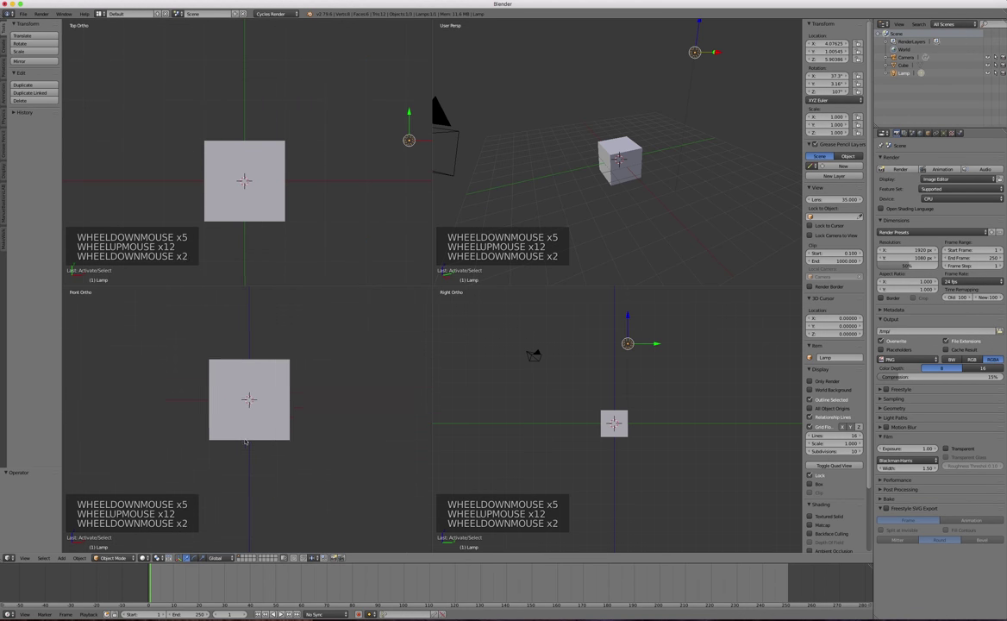
scroll(255, 377, up, 2)
scroll(603, 448, up, 7)
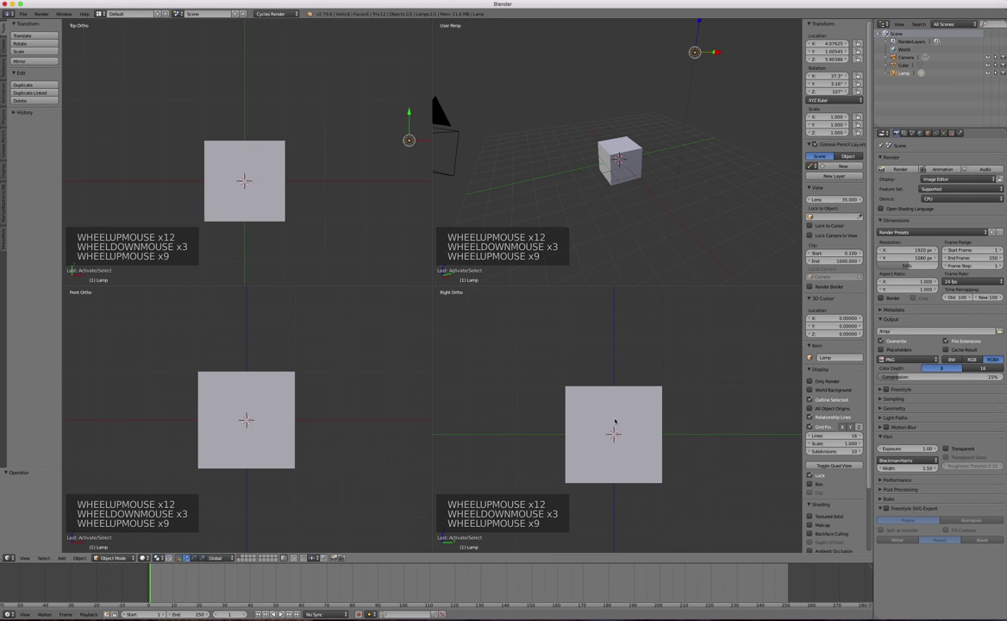
scroll(621, 442, down, 4)
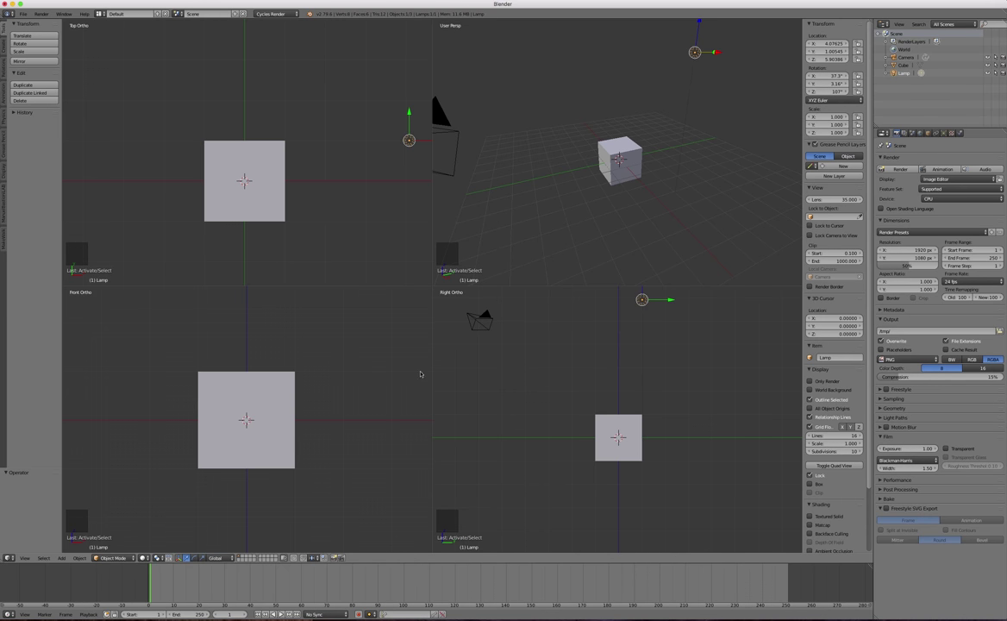
scroll(619, 454, up, 5)
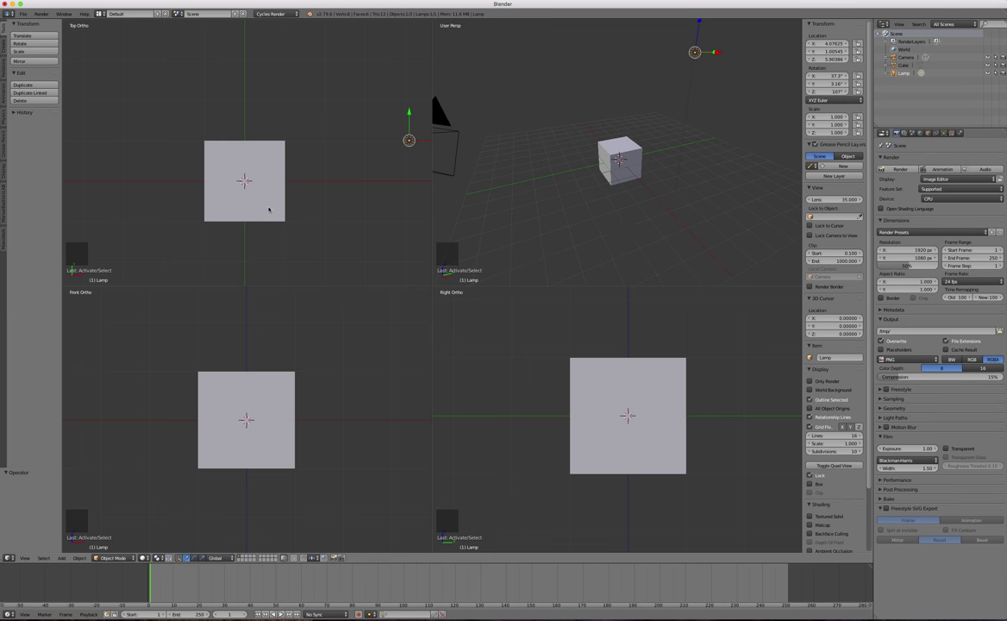
scroll(257, 211, up, 1)
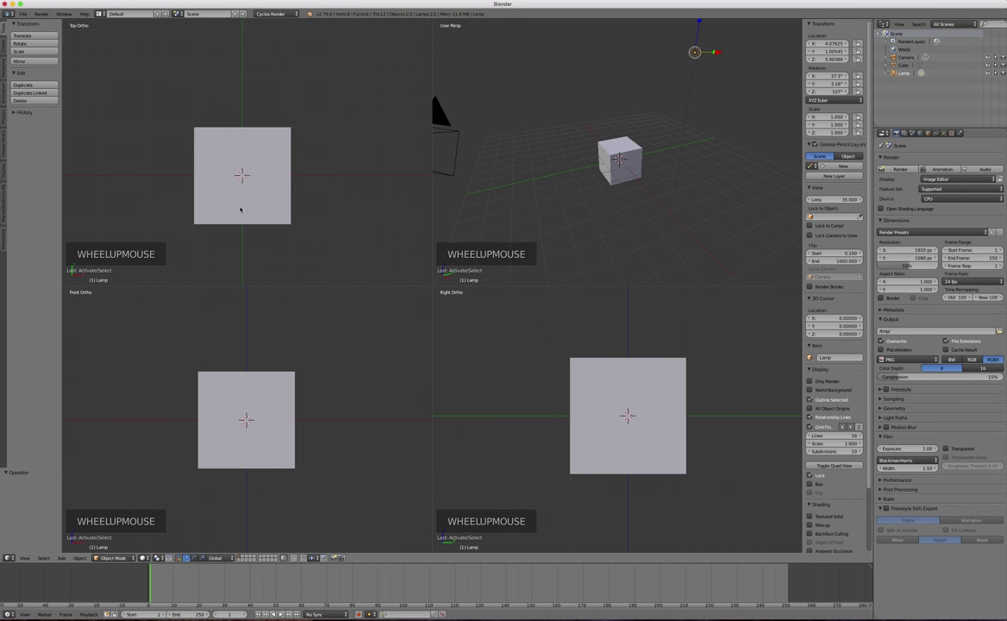
scroll(246, 208, up, 1)
scroll(246, 393, up, 1)
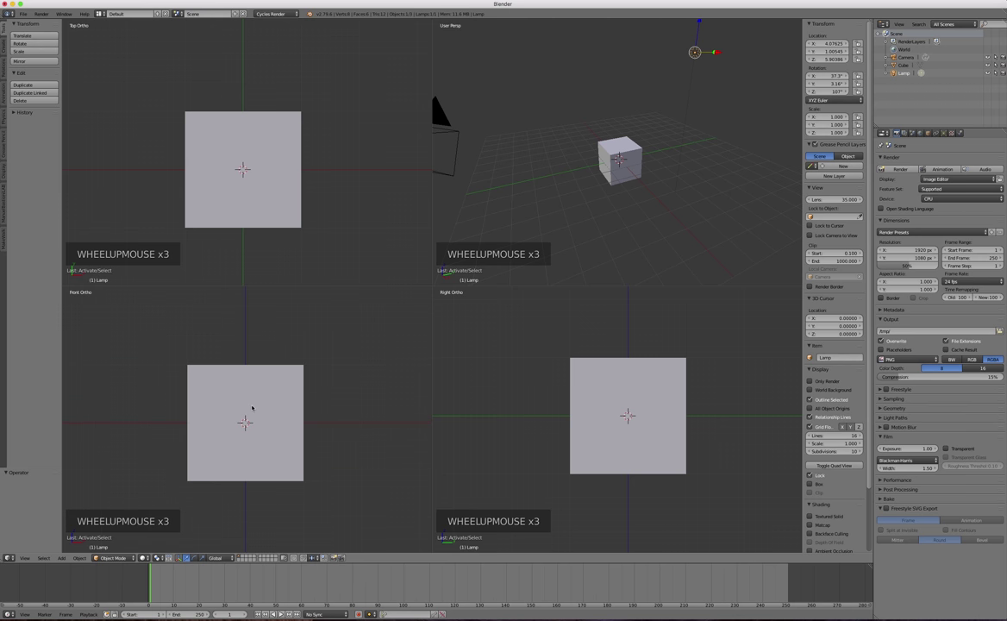
scroll(252, 408, up, 1)
scroll(252, 408, down, 1)
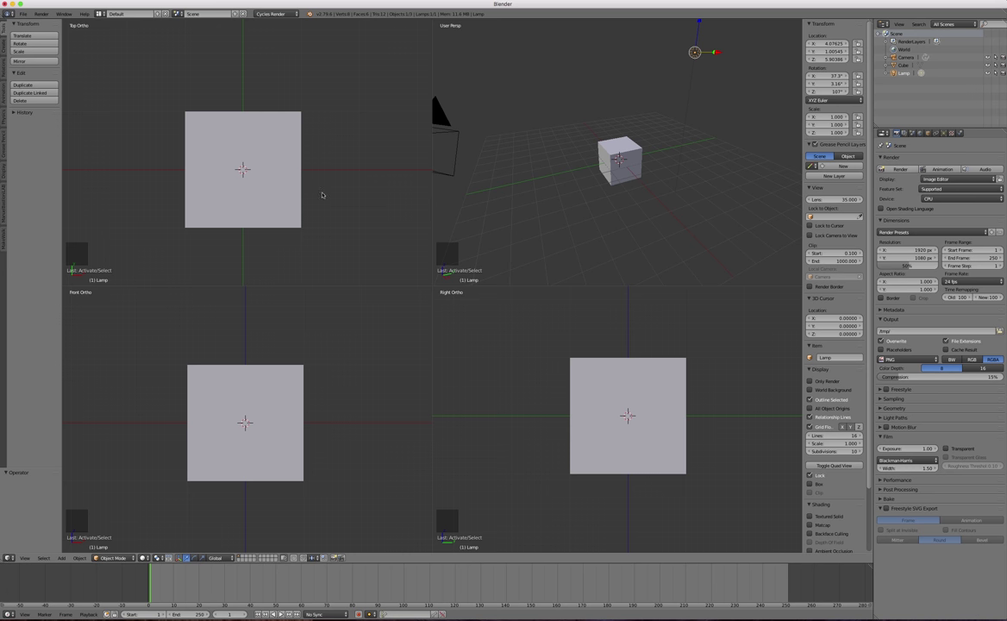
- Return from Quad View to the single perspective view and hide the properties region
click(845, 467)
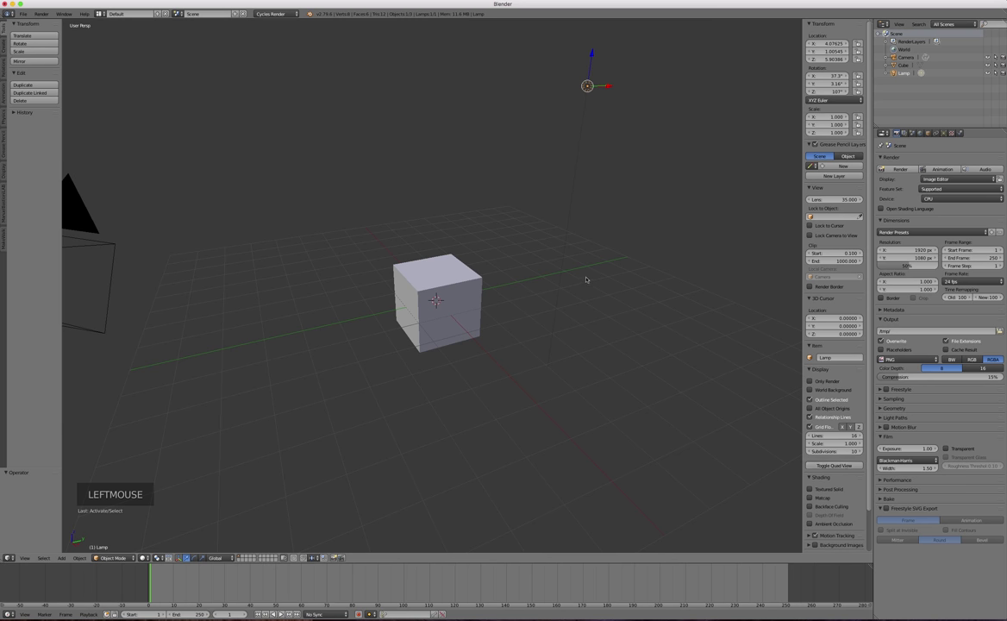
key(n)
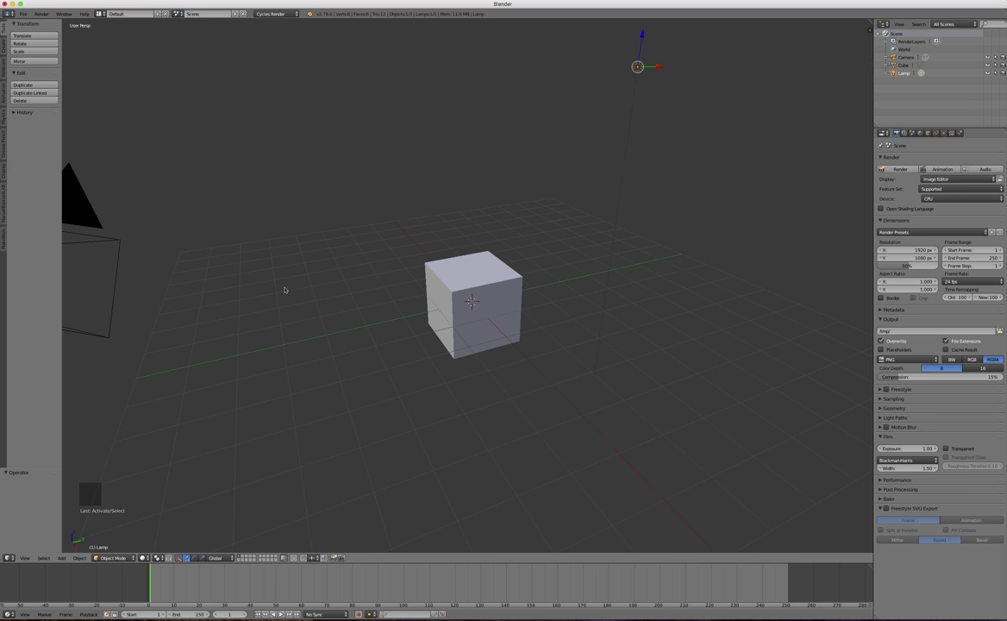
- Bring back the properties region and split the 3D view into the four-view layout again
key(n)
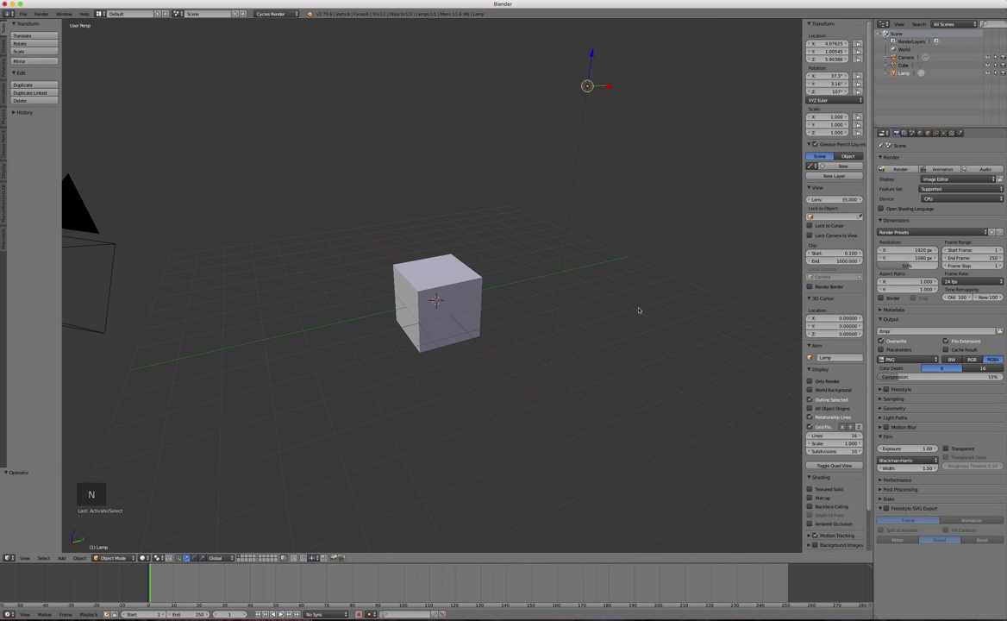
click(834, 465)
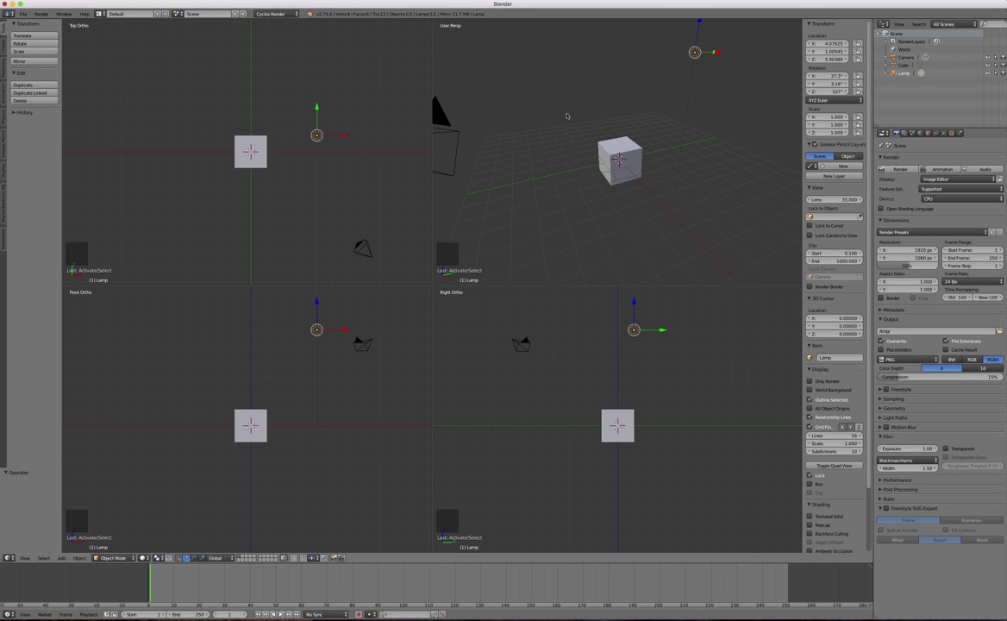
- Leave Quad View for the single perspective view and examine the cube up close and from farther away
click(840, 467)
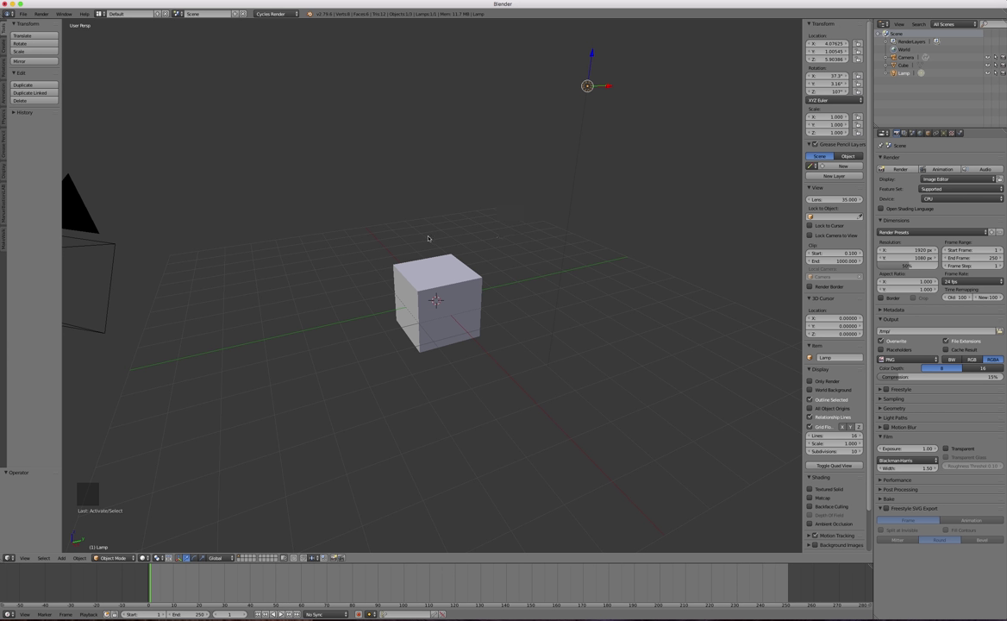
scroll(432, 289, up, 8)
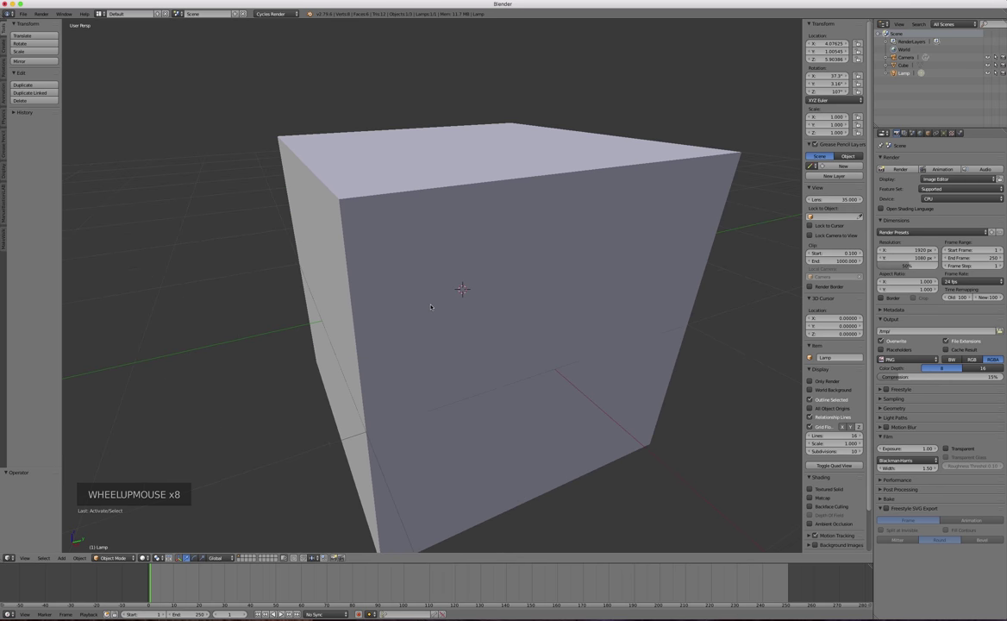
scroll(438, 278, down, 7)
scroll(440, 278, down, 1)
scroll(441, 279, up, 9)
scroll(440, 280, down, 8)
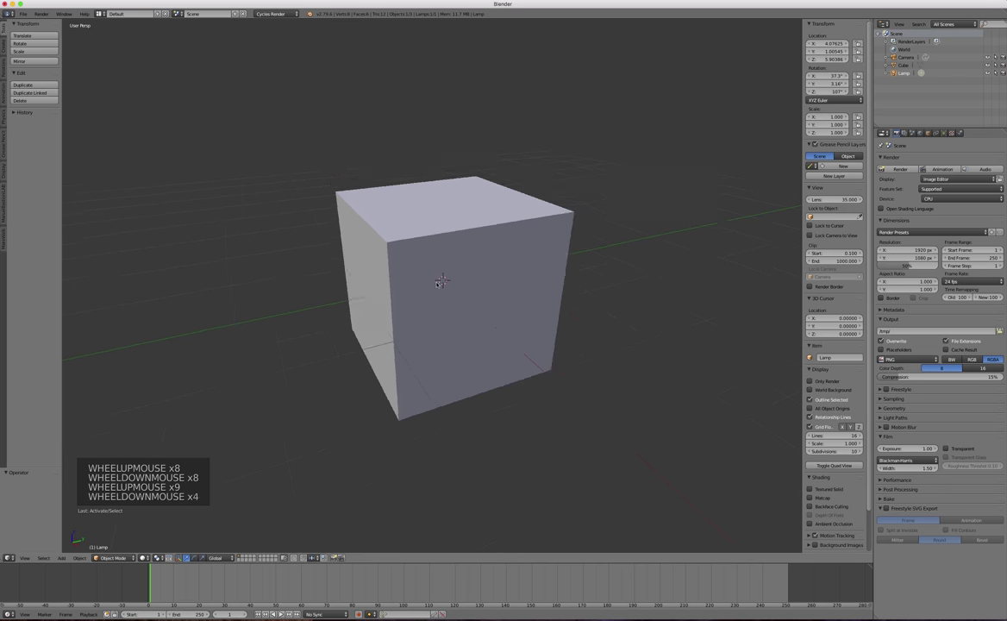
scroll(436, 283, up, 6)
scroll(432, 287, down, 6)
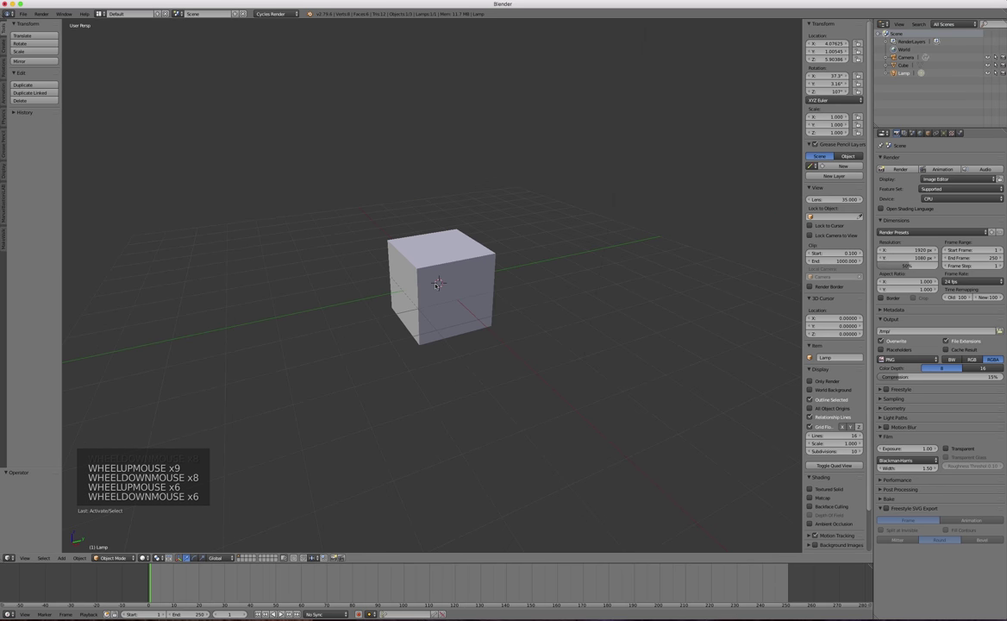
scroll(439, 285, down, 3)
scroll(437, 284, up, 1)
scroll(436, 284, down, 1)
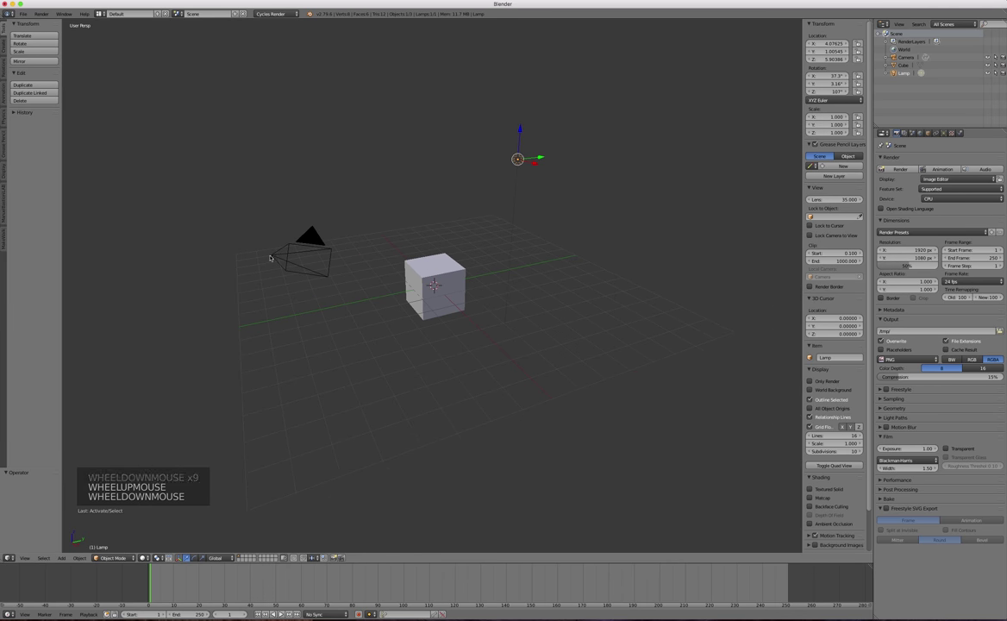
- Examine the camera object by zooming towards and away from it in the perspective view
scroll(269, 258, up, 1)
scroll(270, 258, up, 6)
scroll(278, 259, down, 7)
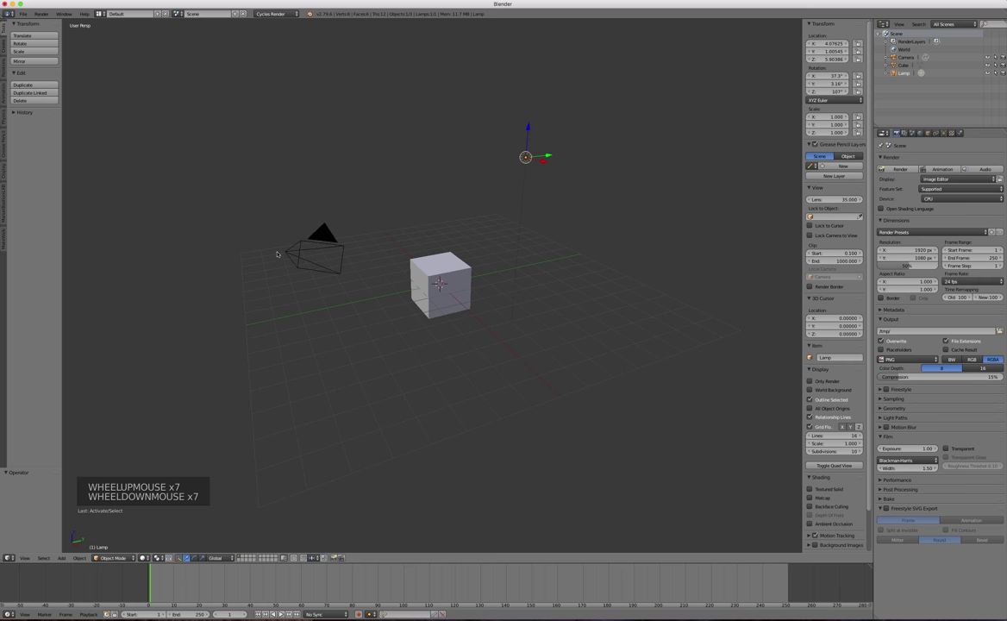
scroll(320, 235, up, 2)
scroll(323, 234, up, 2)
scroll(326, 234, down, 5)
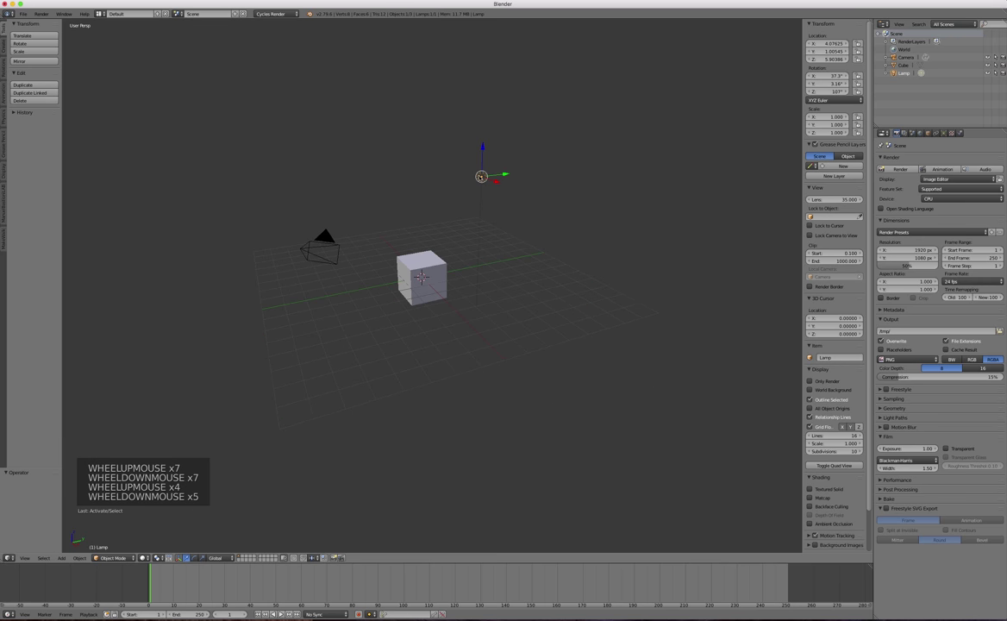
- Examine the lamp by zooming towards and away from it in the perspective view
scroll(488, 171, up, 4)
scroll(468, 233, up, 5)
scroll(457, 238, down, 7)
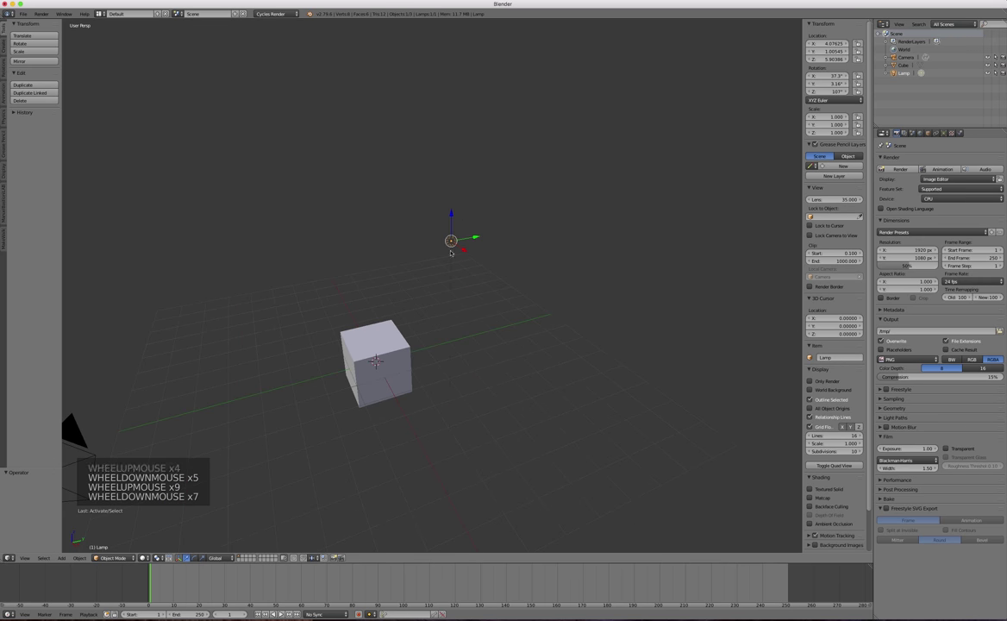
scroll(452, 242, up, 4)
scroll(457, 173, up, 2)
scroll(468, 169, down, 5)
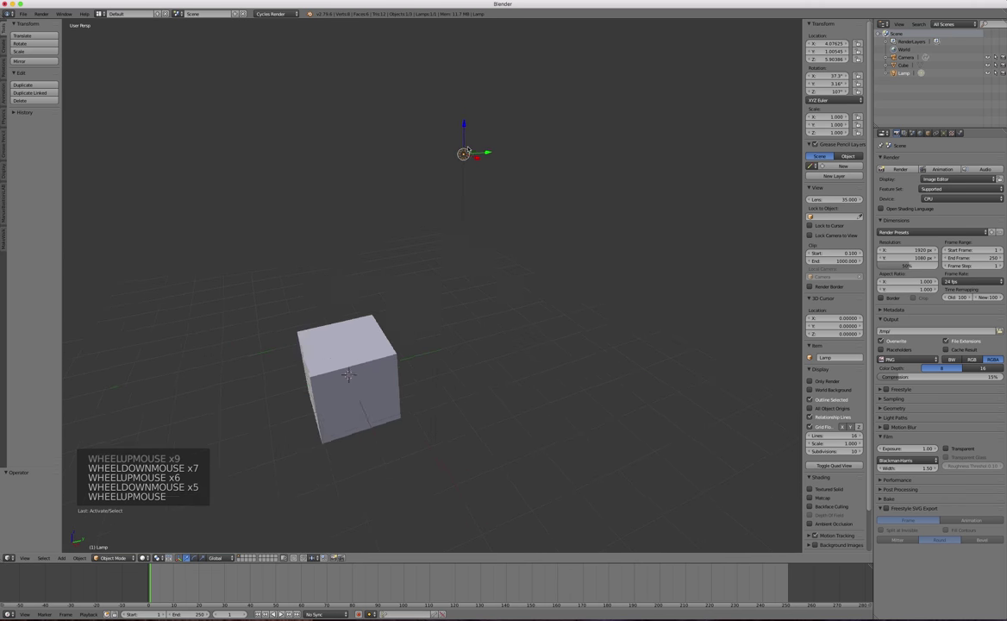
scroll(464, 157, up, 4)
scroll(461, 155, down, 7)
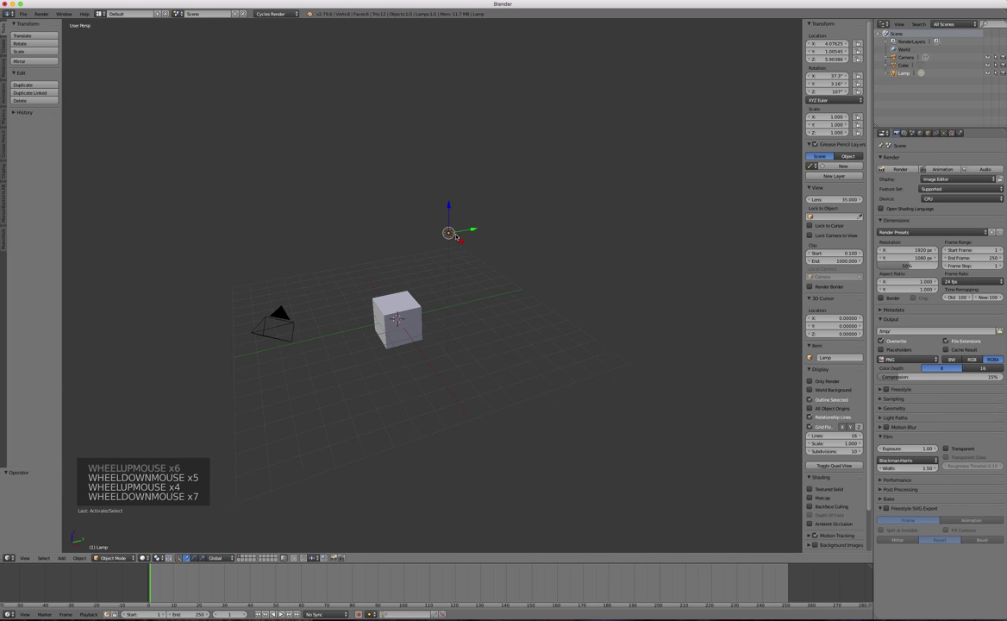
scroll(334, 354, up, 3)
scroll(396, 263, down, 1)
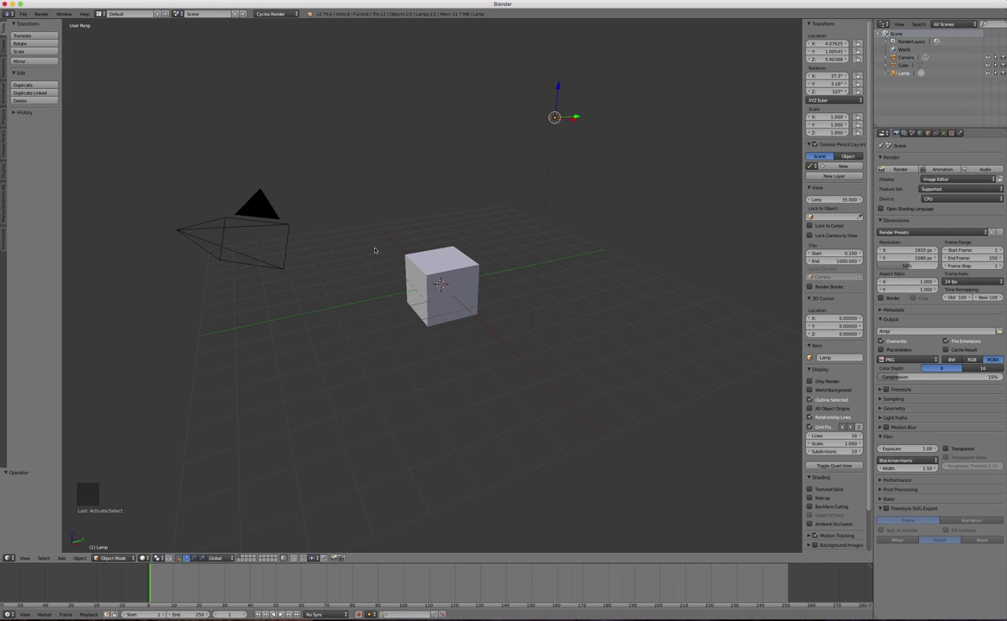
- Pan and orbit the perspective view to look at the scene from slightly different angles
mouse_move(443, 251)
shift+middle_down()
mouse_move(337, 247)
mouse_move(545, 249)
mouse_move(373, 249)
mouse_move(499, 247)
mouse_move(393, 231)
mouse_move(418, 231)
mouse_move(392, 302)
mouse_move(444, 258)
mouse_move(427, 215)
mouse_move(416, 251)
mouse_move(521, 232)
mouse_move(392, 239)
mouse_move(481, 261)
mouse_move(412, 333)
mouse_move(458, 226)
mouse_move(435, 254)
mouse_move(146, 226)
mouse_move(467, 238)
mouse_move(431, 245)
mouse_move(447, 247)
shift+middle_up()
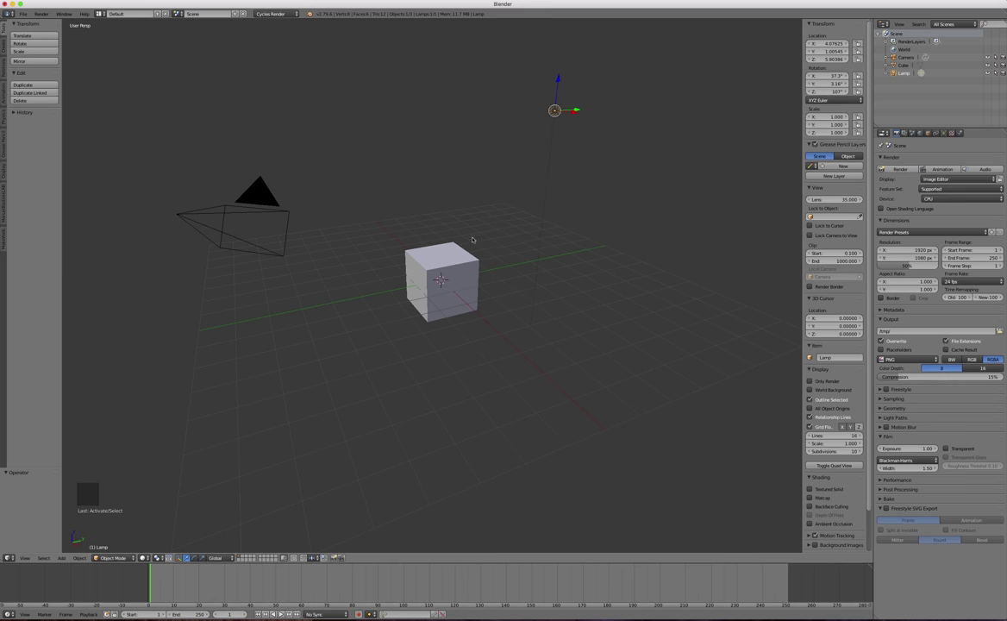
mouse_move(521, 219)
middle_down()
mouse_move(403, 234)
mouse_move(466, 240)
mouse_move(548, 223)
mouse_move(466, 227)
mouse_move(545, 218)
mouse_move(524, 219)
middle_up()
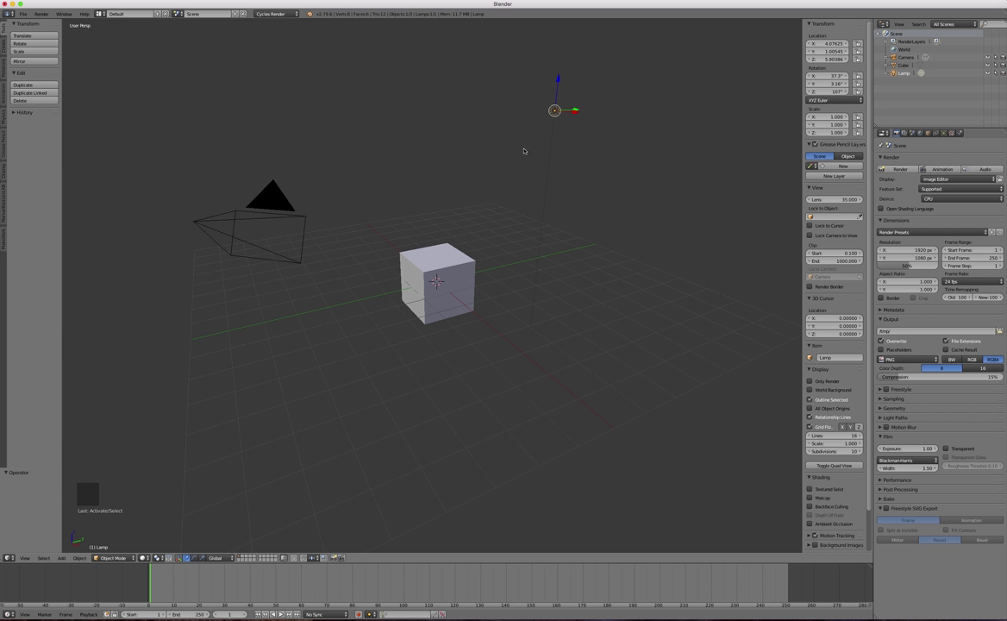
middle_drag(479, 138, 569, 141)
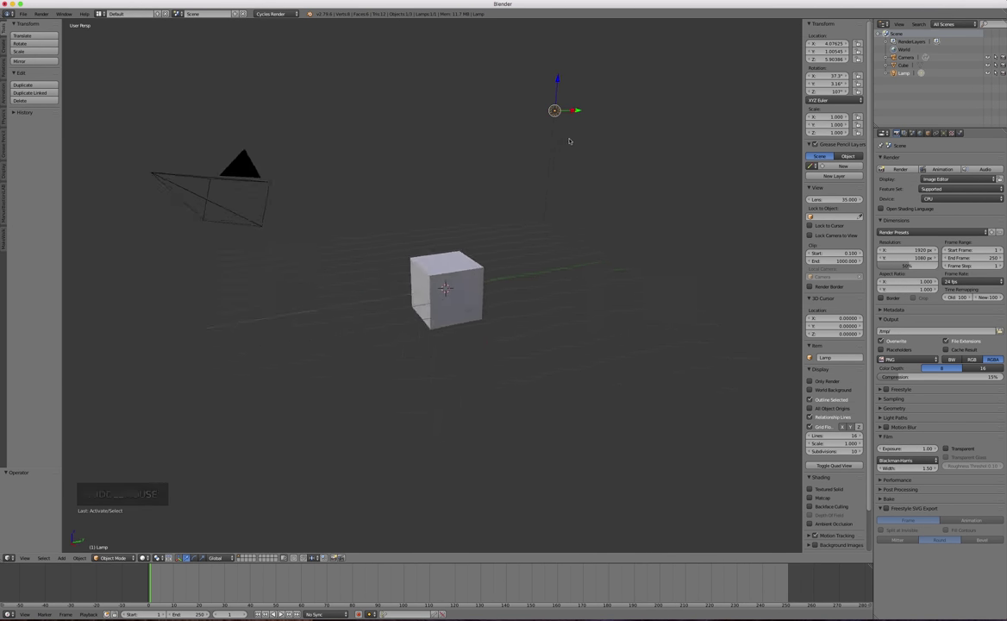
- Select the cube and switch the user view from perspective to orthographic projection
click(444, 276)
middle_drag(441, 229, 476, 252)
scroll(438, 211, down, 2)
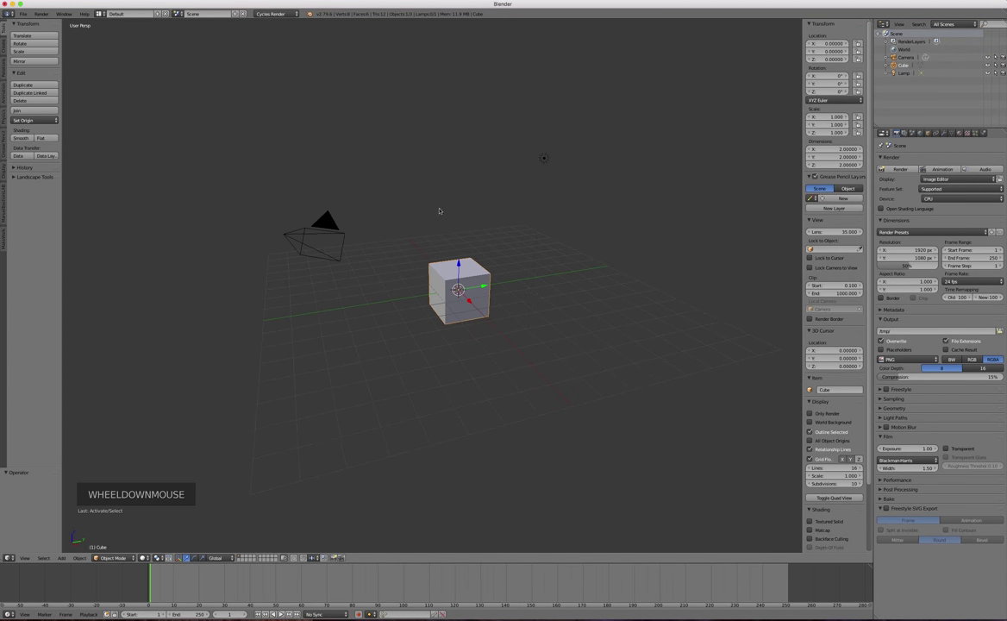
scroll(435, 224, up, 2)
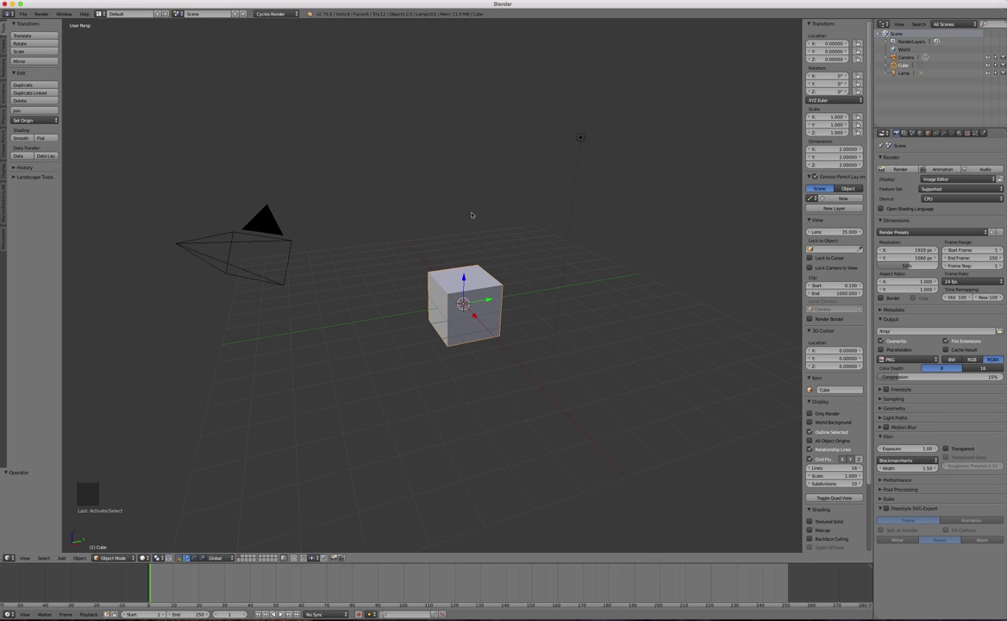
key(KP_5)
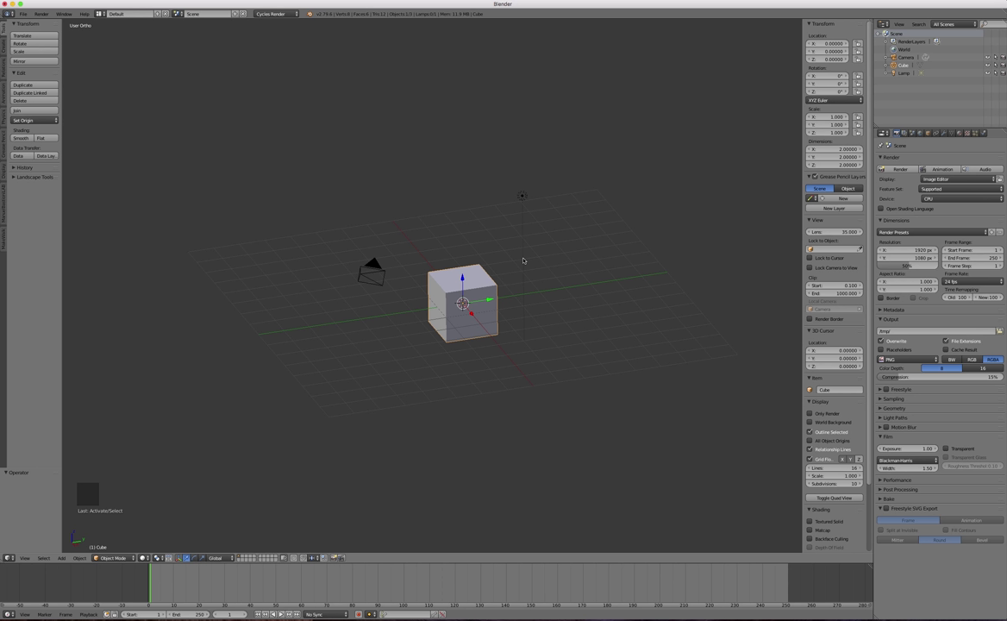
mouse_move(542, 275)
middle_down()
mouse_move(496, 269)
mouse_move(556, 270)
mouse_move(540, 270)
middle_up()
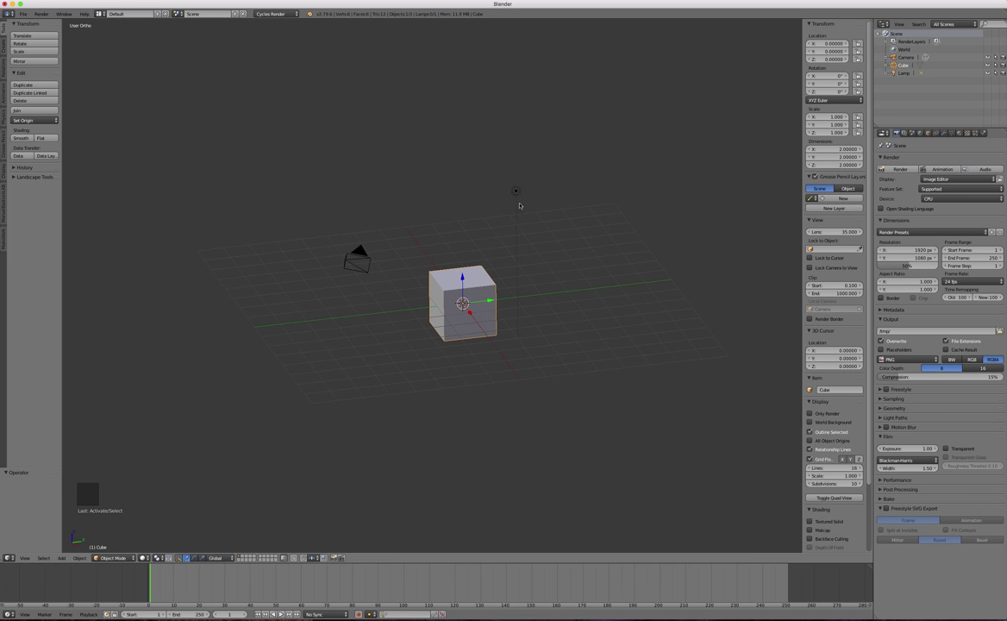
- Enter Quad View, examine the cube from another angle in the user orthographic view, and return to the single view
click(835, 497)
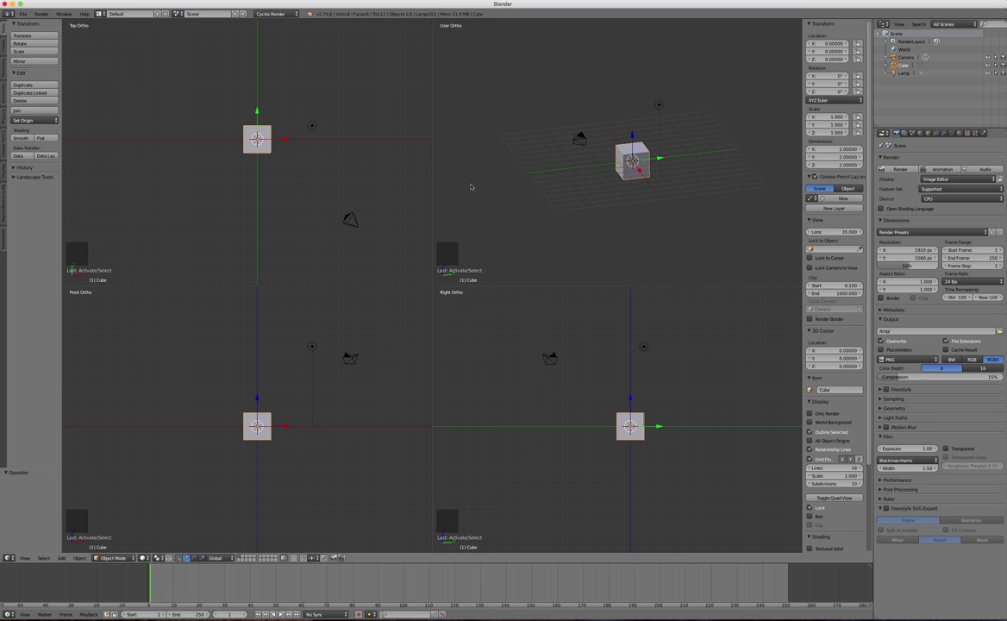
middle_drag(515, 87, 505, 131)
middle_drag(624, 161, 614, 178)
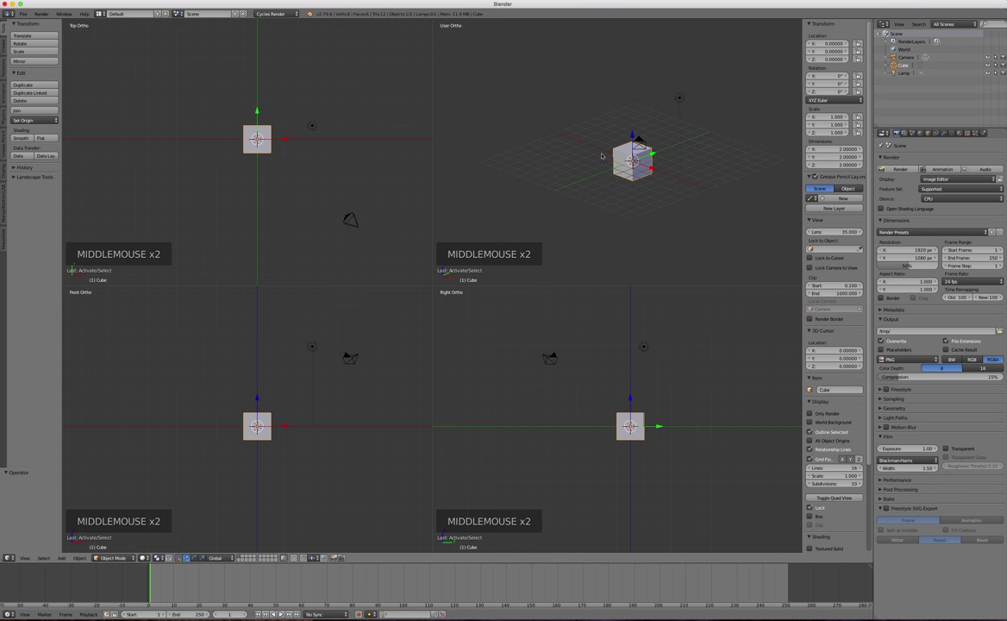
scroll(615, 172, down, 1)
scroll(618, 168, up, 1)
scroll(618, 166, up, 2)
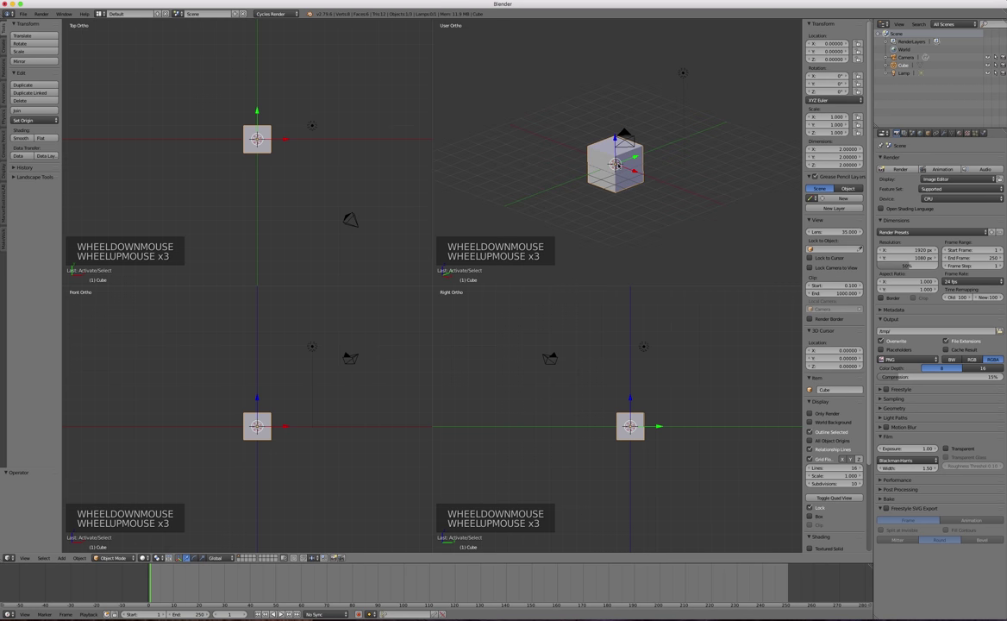
scroll(618, 167, down, 1)
click(834, 498)
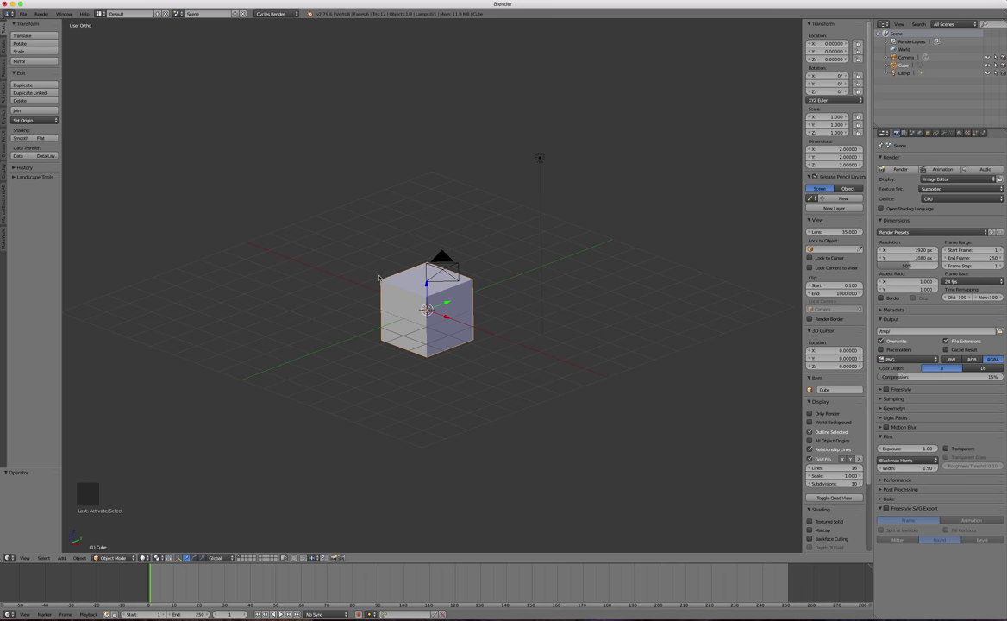
- Switch to the front view and toggle between perspective and orthographic projection, ending in orthographic
key(KP_1)
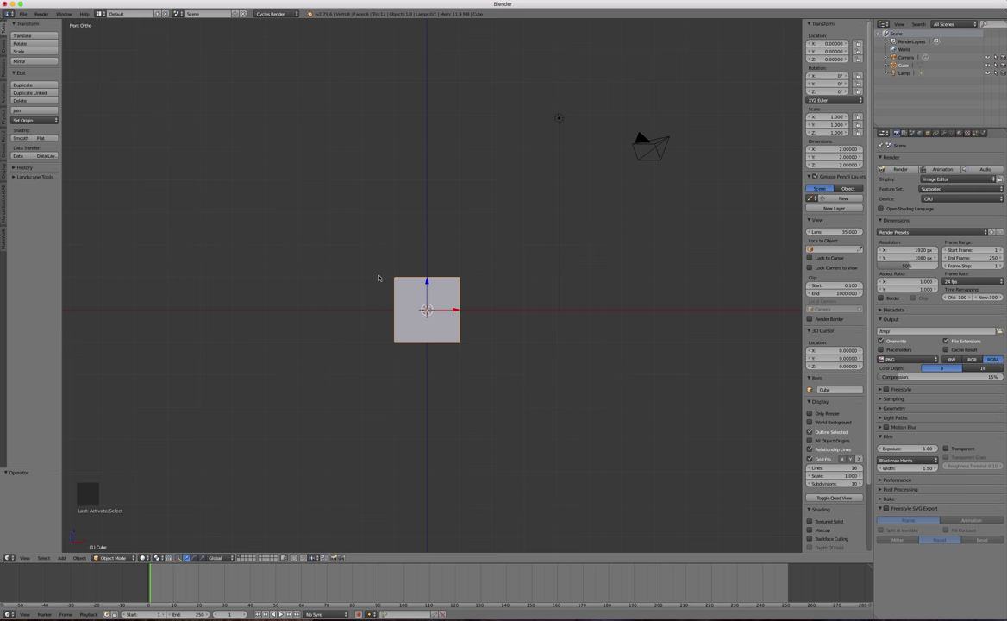
key(KP_5)
key(KP_5)
key(KP_5)
key(KP_5)
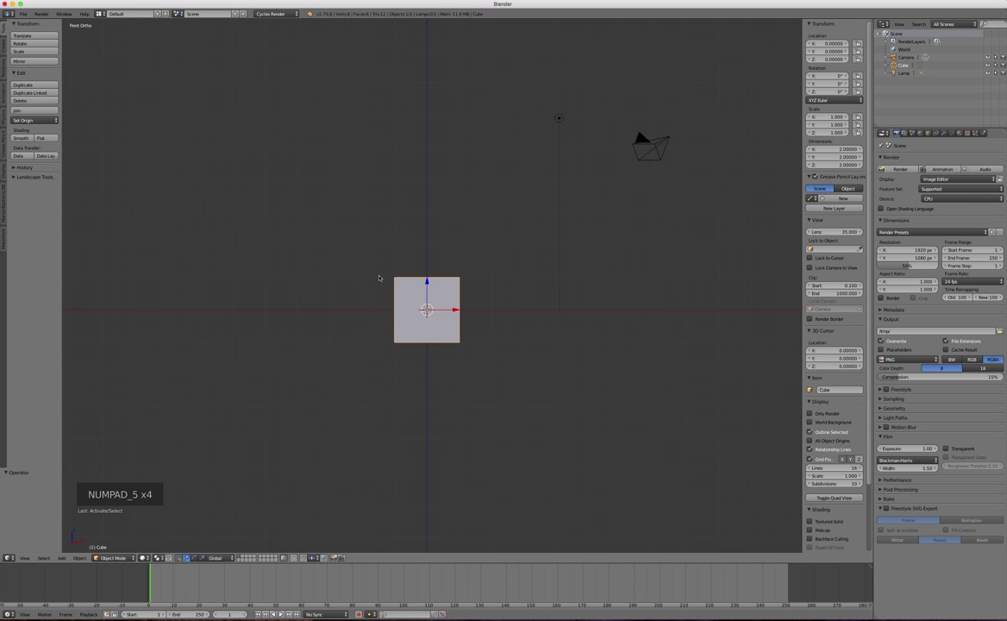
- View the cube from the right and the top, and flip between the top and bottom views
key(KP_3)
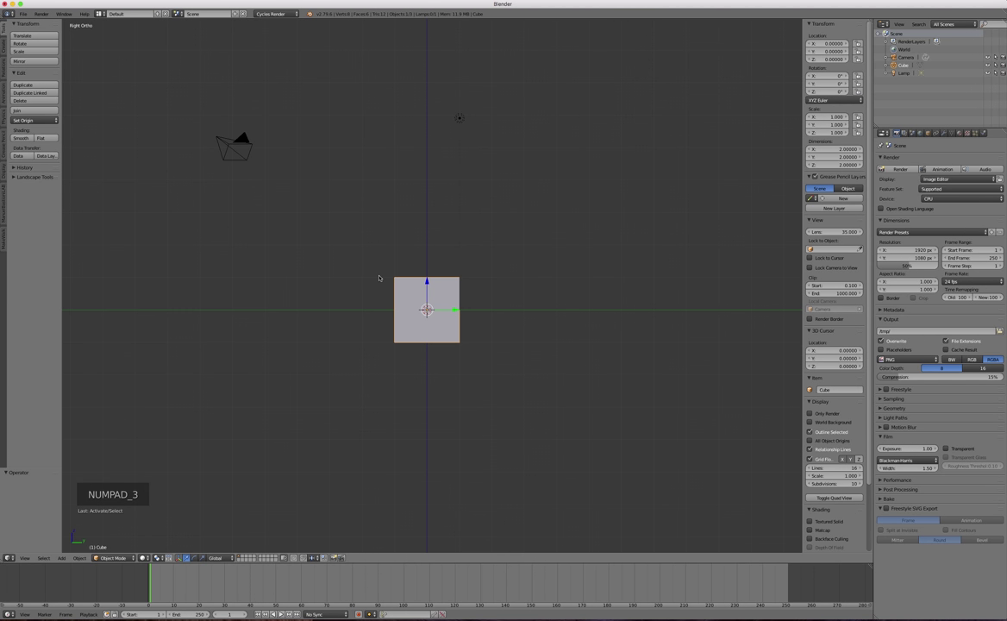
key(KP_7)
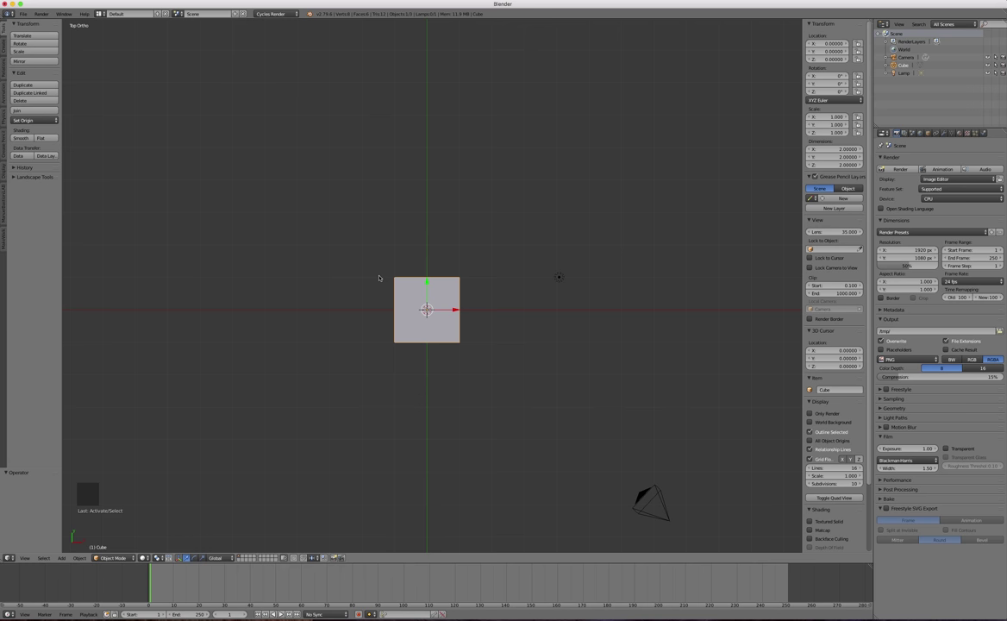
key(KP_9)
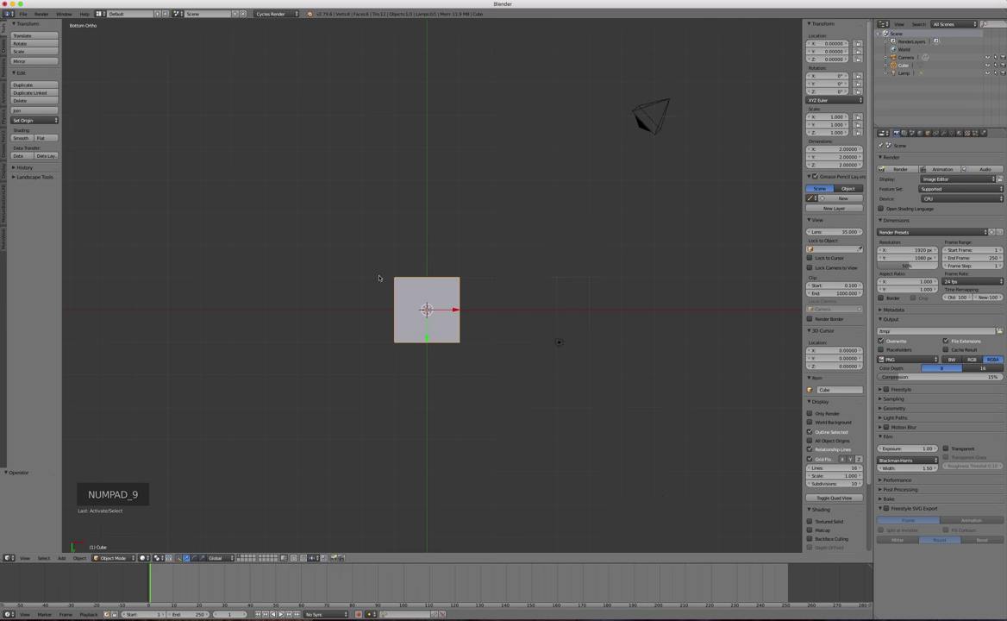
key(KP_7)
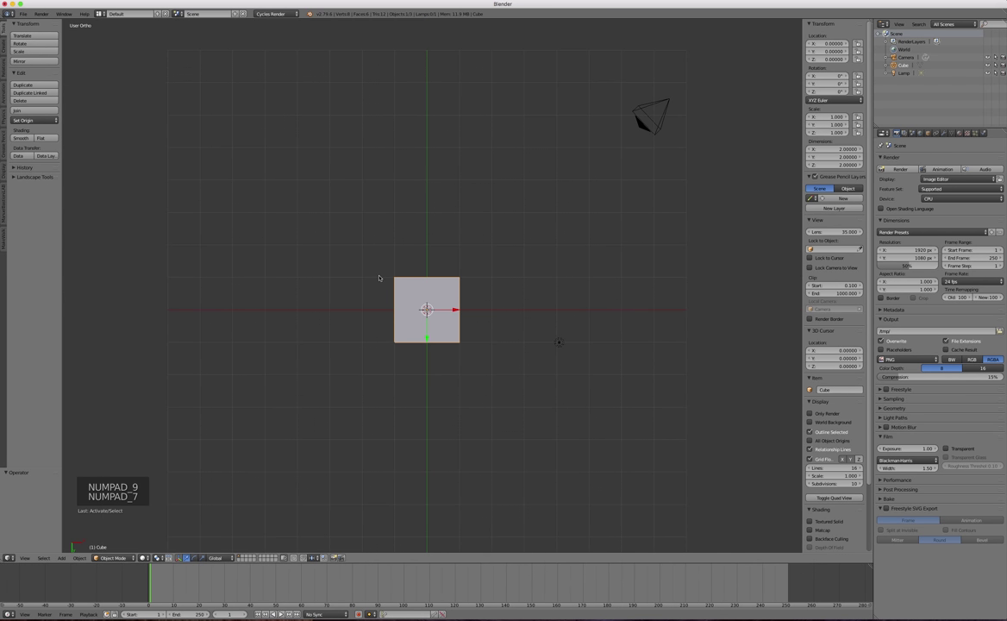
key(KP_9)
- Flip the view from right to left and from front to back, ending in the front orthographic view
key(KP_1)
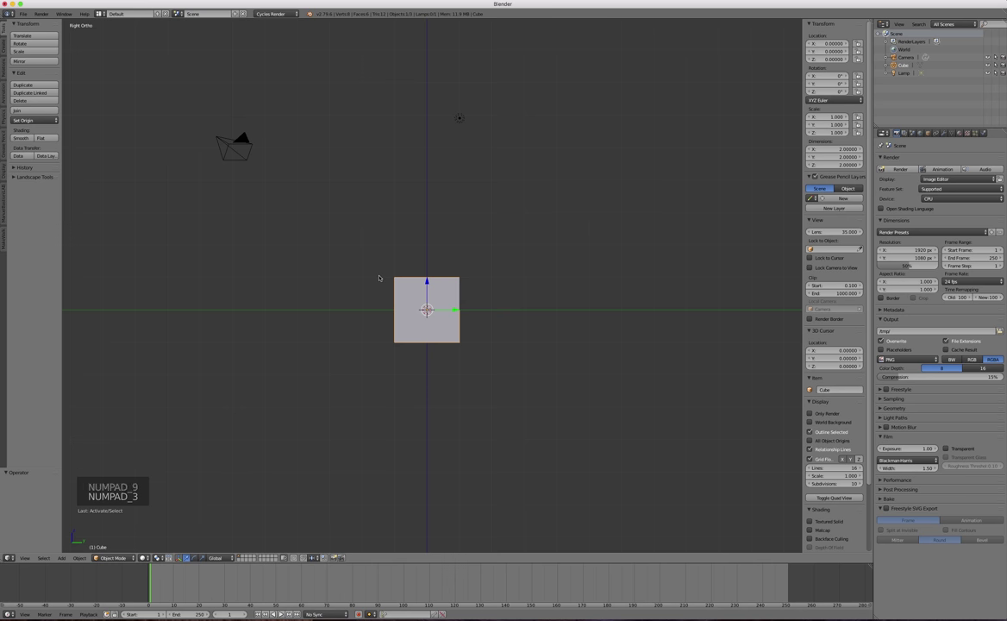
key(KP_3)
key(KP_9)
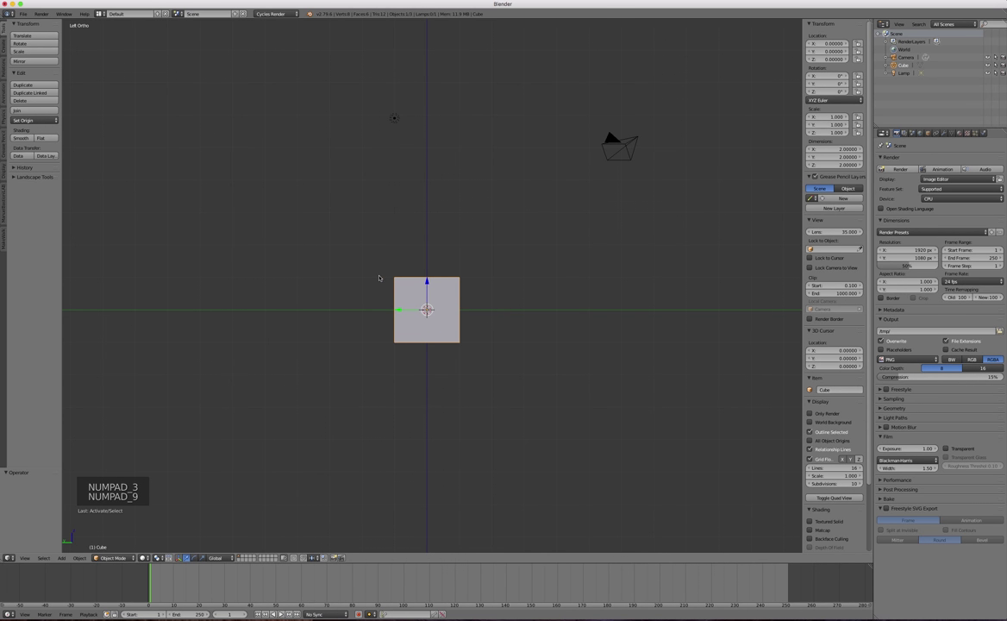
key(KP_1)
key(KP_9)
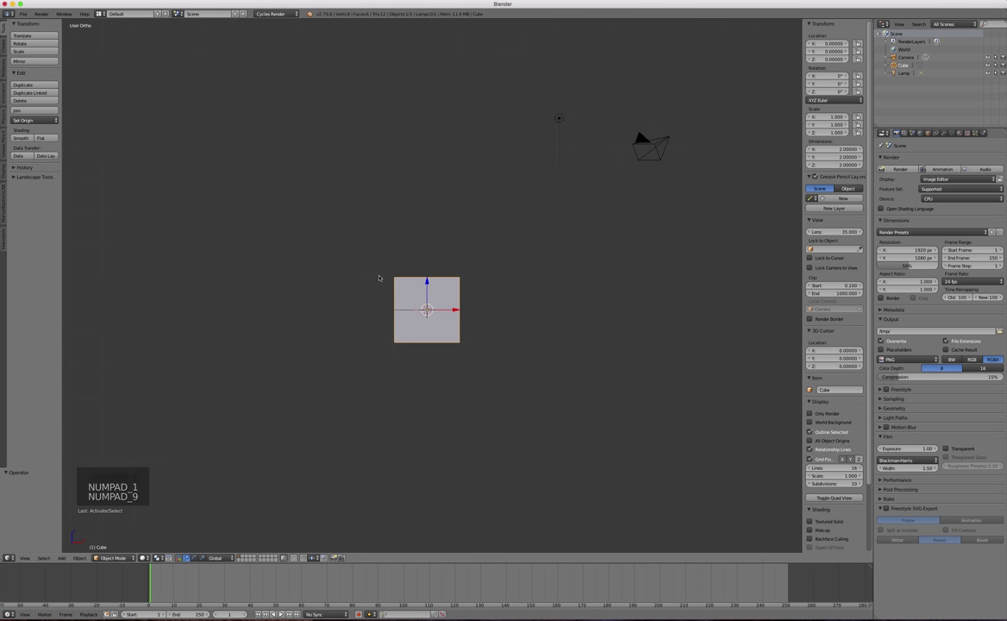
key(KP_1)
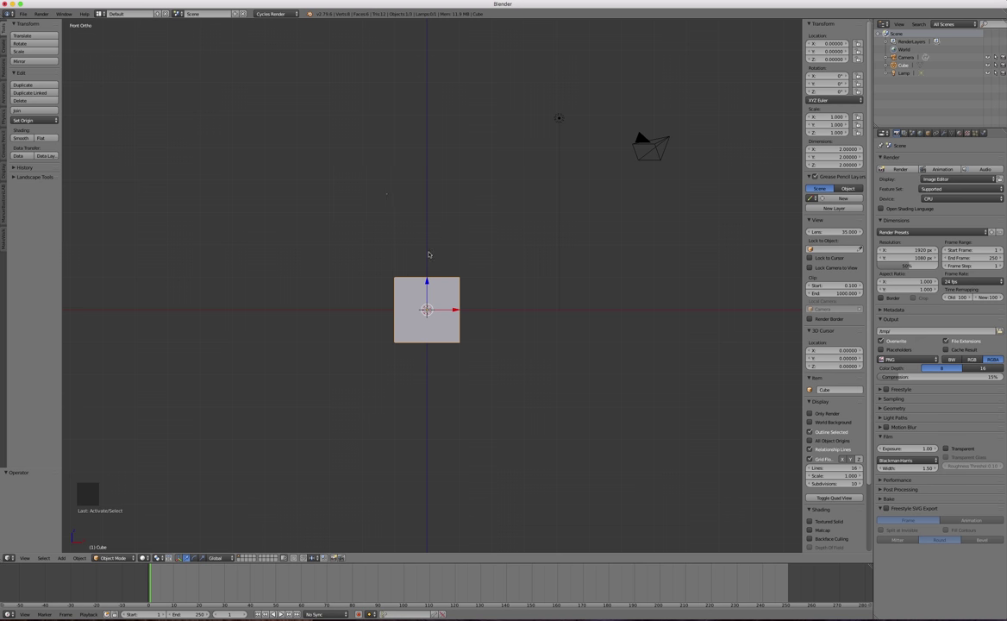
- Orbit out of the front view to an angled view and select the lamp, followed by the cube
middle_drag(421, 203, 432, 245)
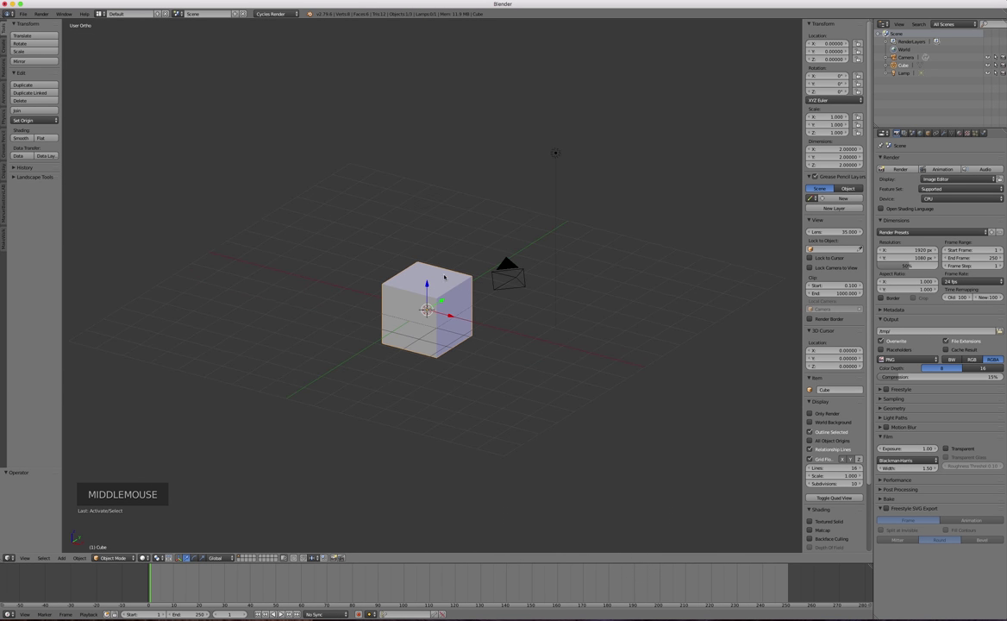
middle_drag(448, 286, 578, 290)
middle_drag(433, 265, 412, 255)
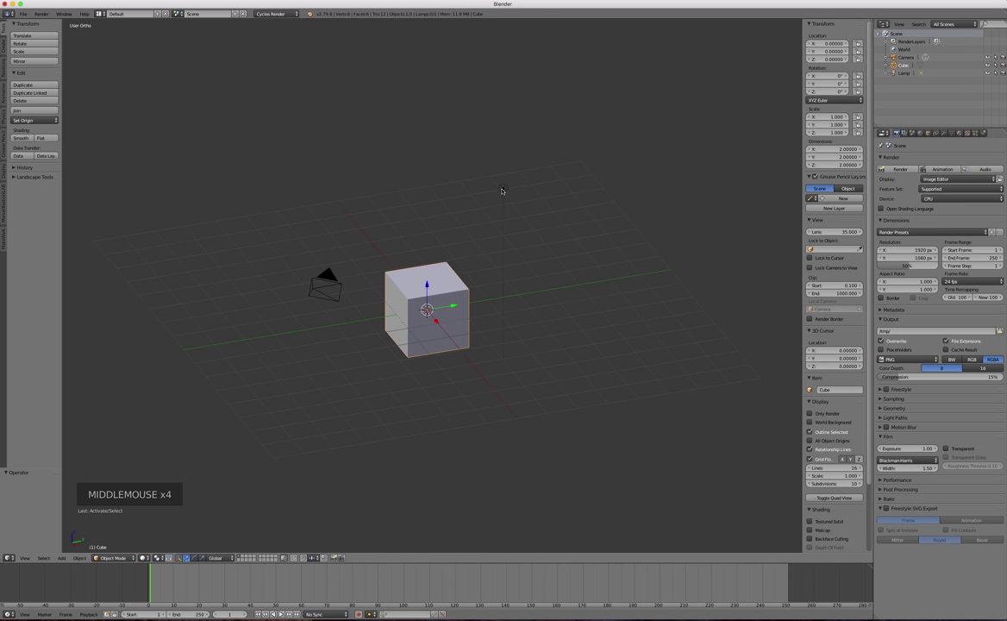
click(502, 188)
click(451, 275)
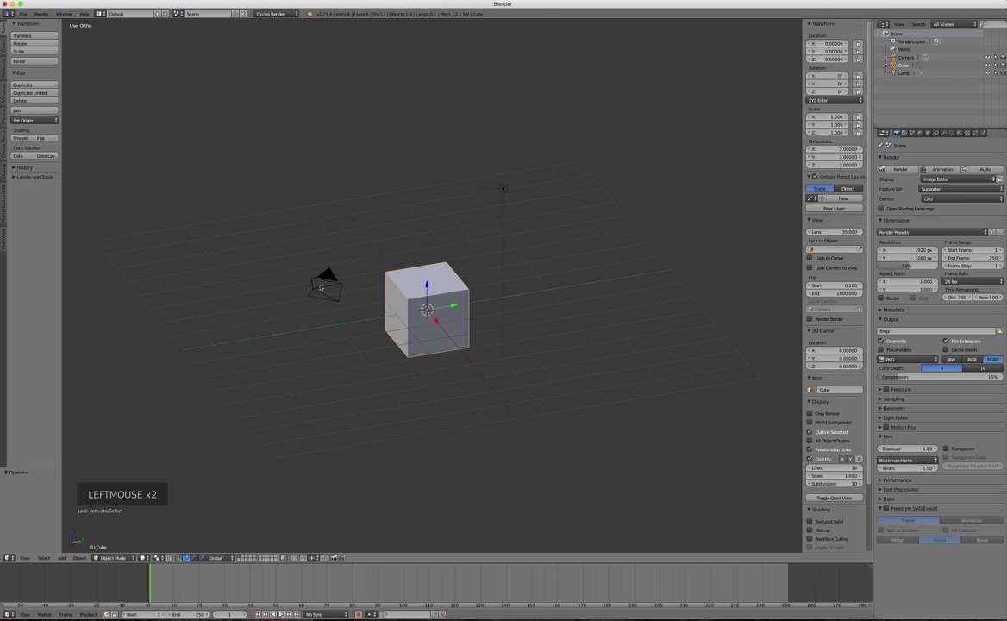
- Select the camera, the cube, the lamp and the cube again one after another in the 3D view
click(320, 287)
click(431, 289)
click(502, 188)
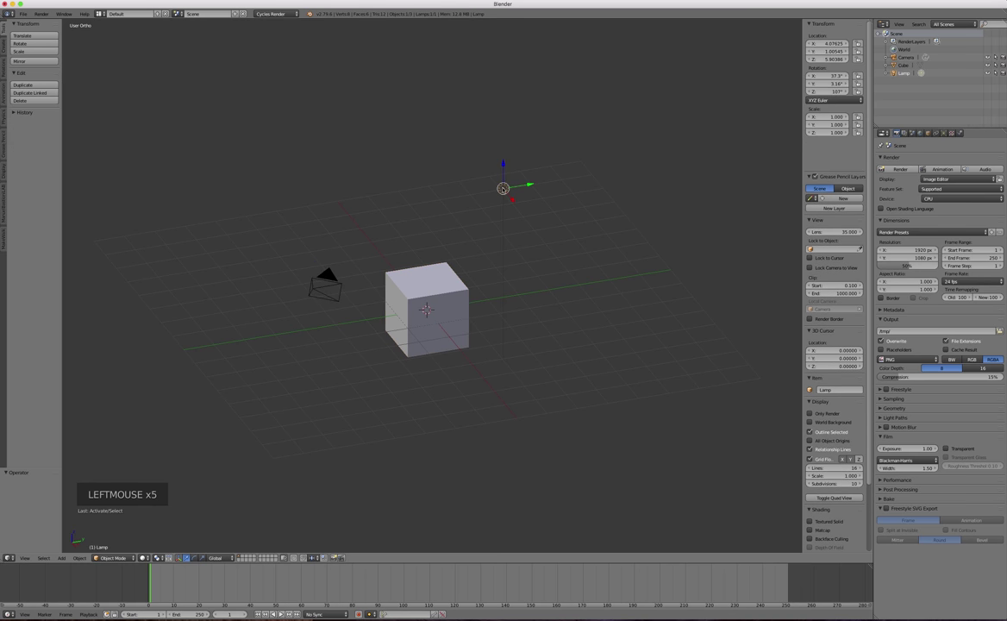
click(431, 311)
- Select the camera, the lamp and finally the cube by their entries in the scene outliner
click(905, 57)
click(902, 74)
click(904, 65)
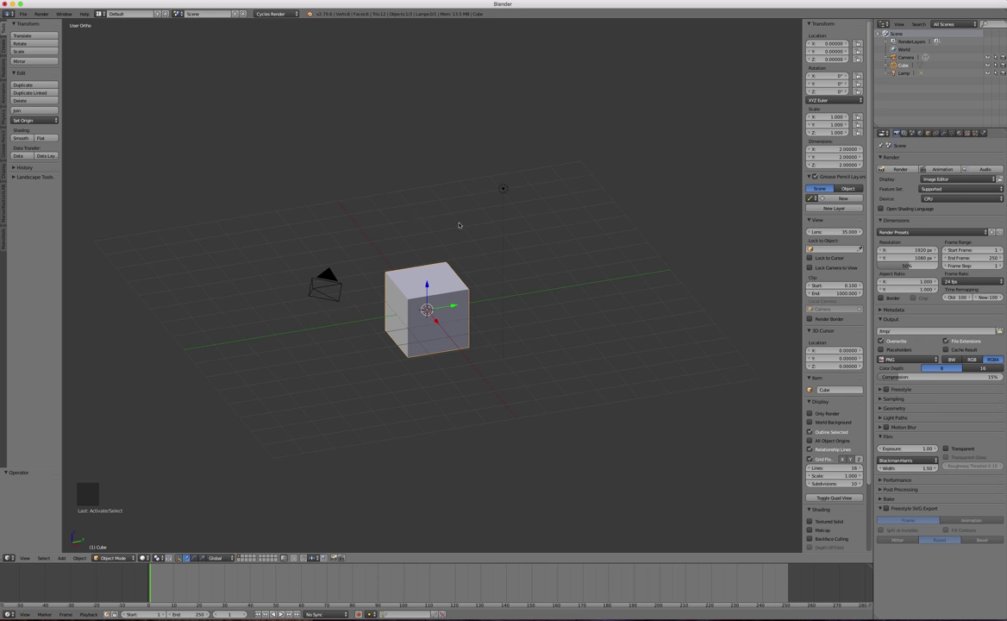
- Extend the cube selection with the camera and lamp, and drop the lamp, leaving the cube as the active object
shift+click(298, 254)
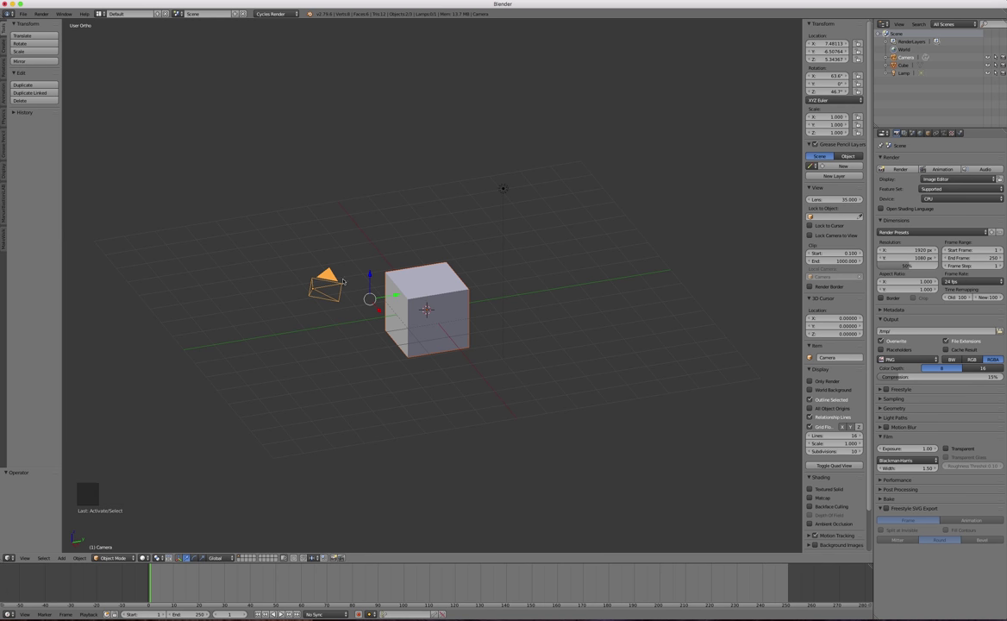
shift+click(504, 188)
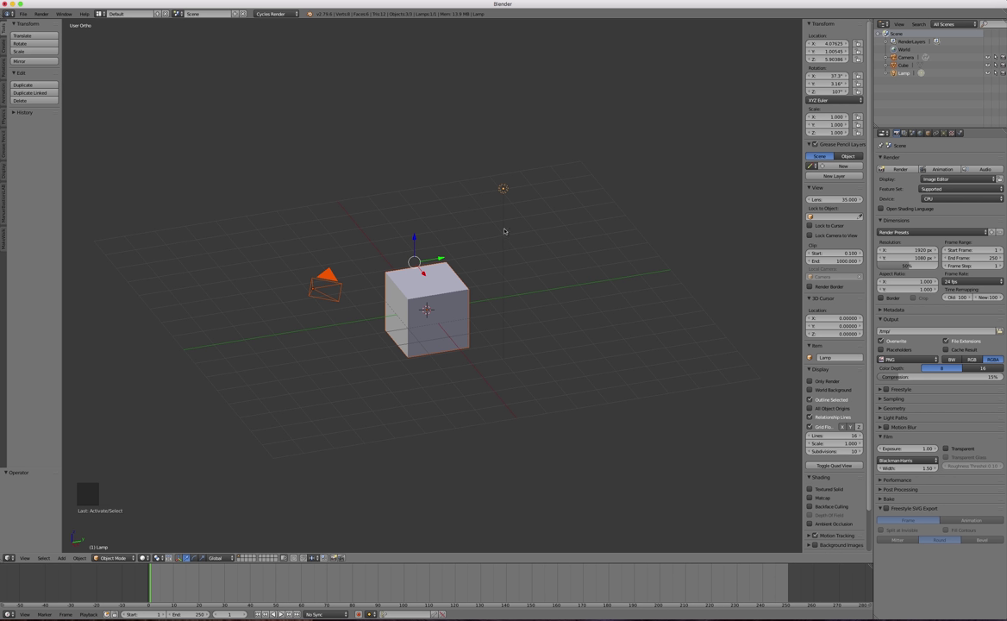
shift+click(503, 189)
shift+click(337, 276)
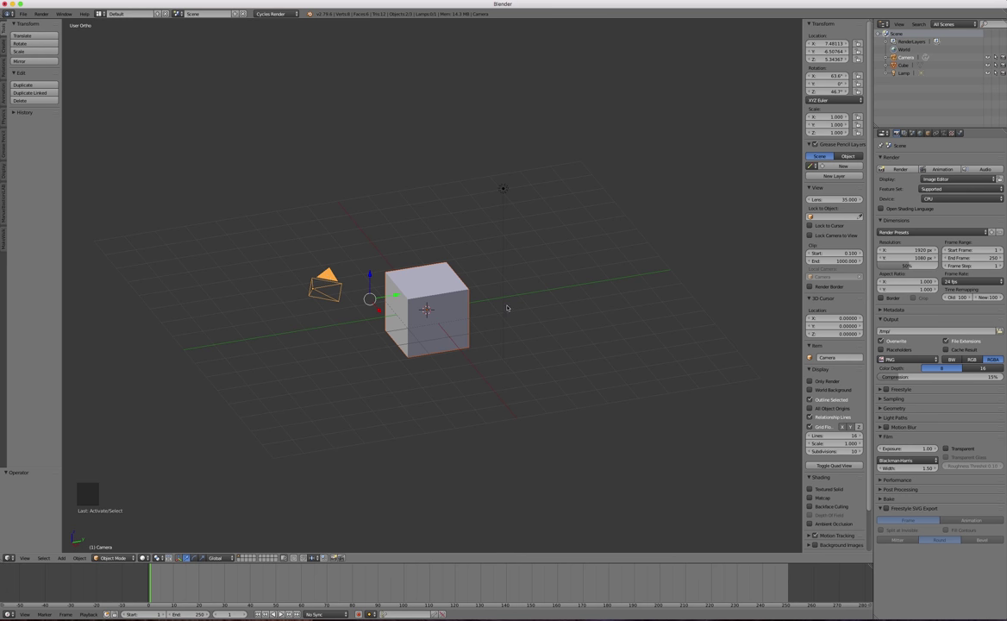
shift+click(440, 280)
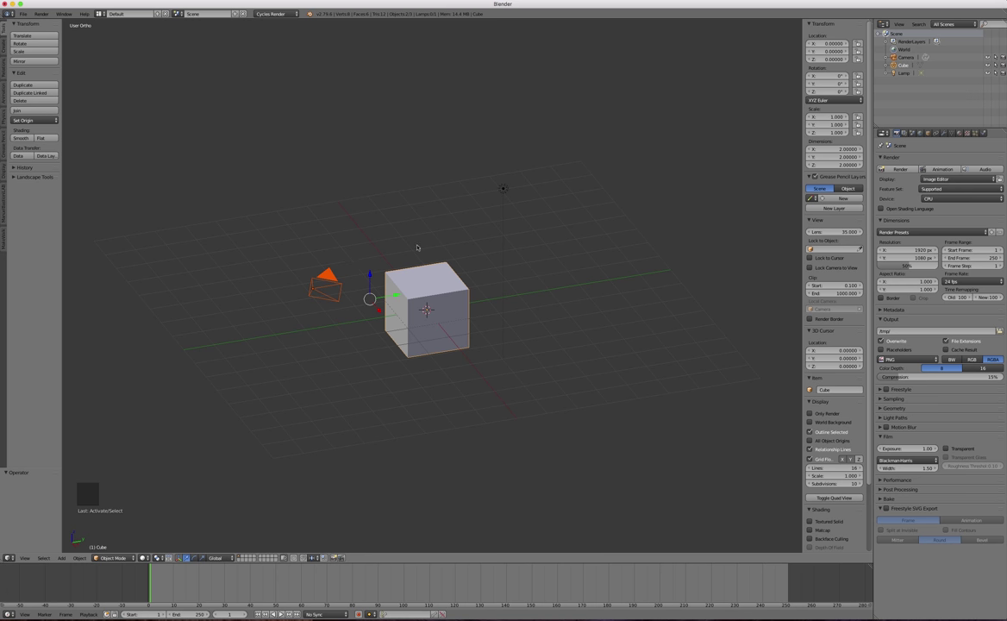
- Toggle between selecting and deselecting all objects, and twice select the cube alone and clear the selection
key(a)
key(a)
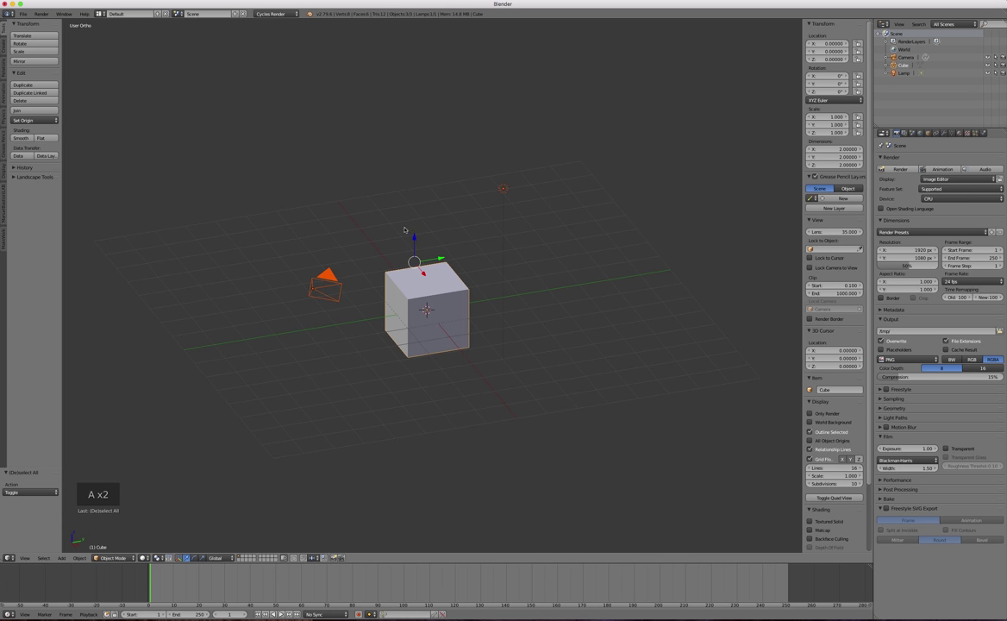
key(a)
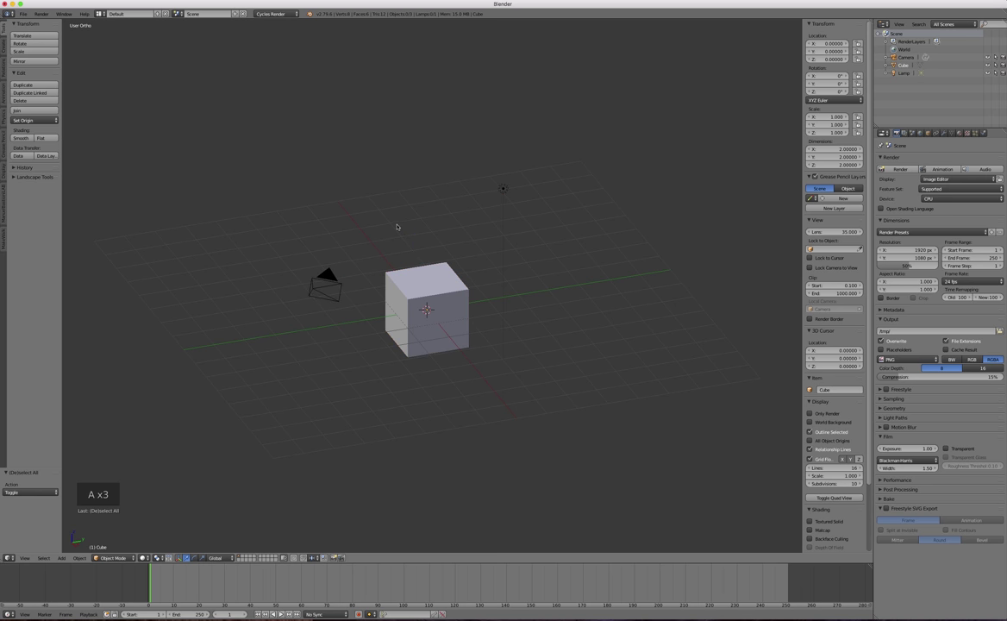
click(438, 270)
key(a)
click(427, 274)
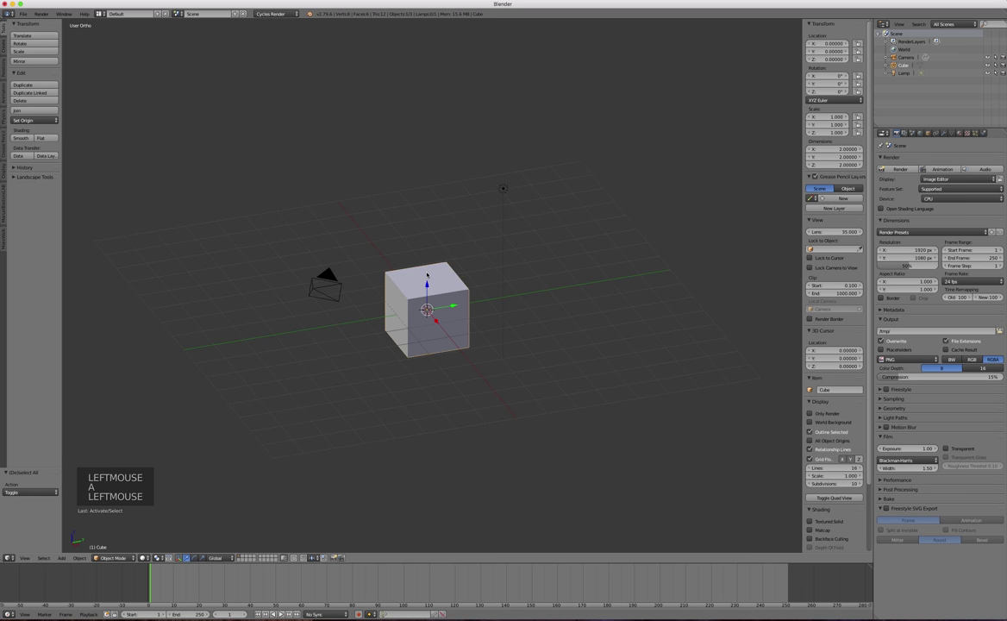
key(a)
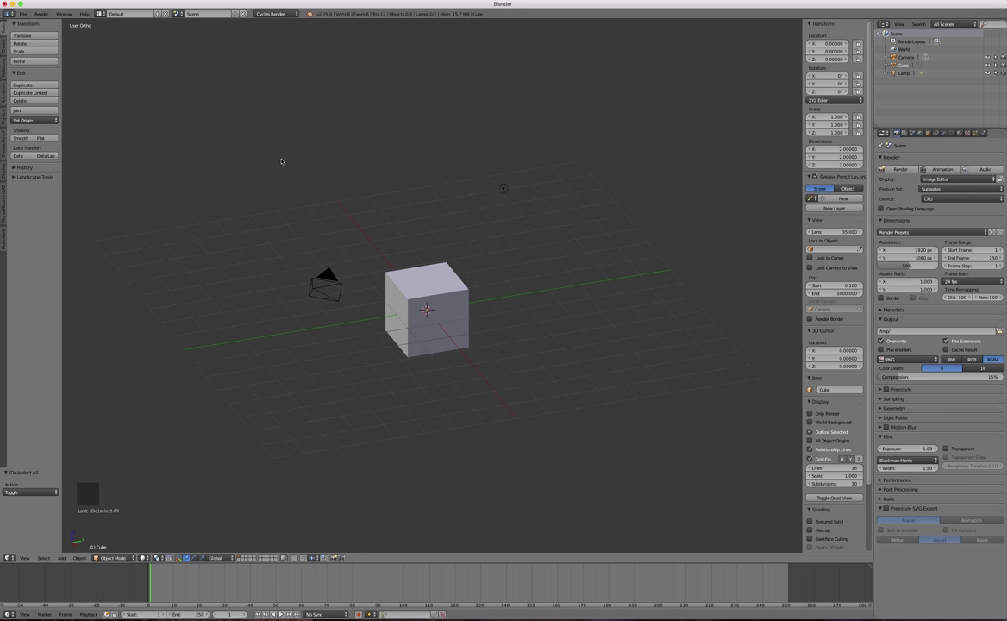
- Border-select the area around the camera, cube and lamp, and clear the selection
key(b)
drag(271, 157, 552, 460)
key(a)
- Resize the Circle Select brush, paint over the camera, cube and lamp to select them, and brush over them again to deselect
key(c)
scroll(330, 222, up, 3)
scroll(330, 224, down, 5)
scroll(328, 225, up, 5)
scroll(328, 227, down, 4)
scroll(327, 222, down, 4)
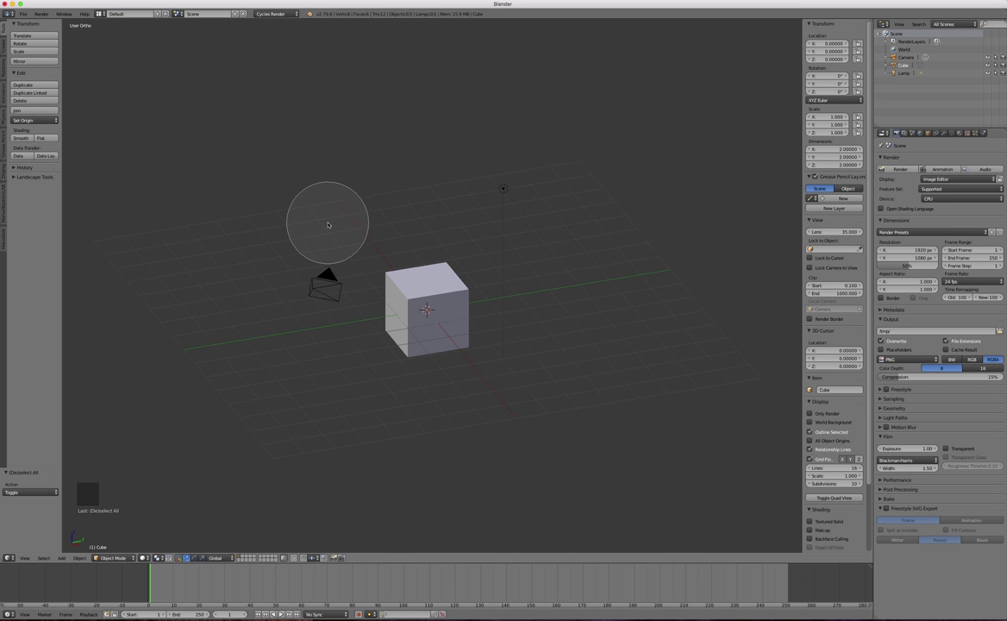
scroll(330, 226, up, 4)
scroll(327, 223, down, 2)
mouse_move(322, 281)
mouse_down()
mouse_move(310, 269)
mouse_move(450, 265)
mouse_move(470, 329)
mouse_move(515, 204)
mouse_up()
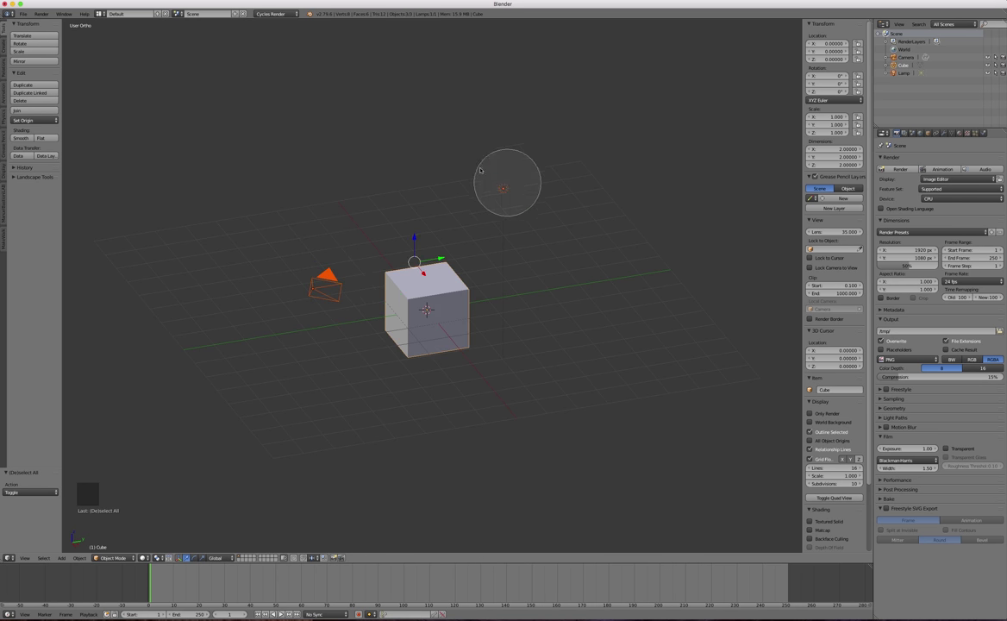
mouse_move(526, 183)
middle_down()
mouse_move(486, 195)
mouse_move(473, 321)
mouse_move(436, 272)
mouse_move(401, 349)
mouse_move(417, 326)
mouse_move(300, 283)
mouse_move(324, 298)
mouse_move(286, 292)
middle_up()
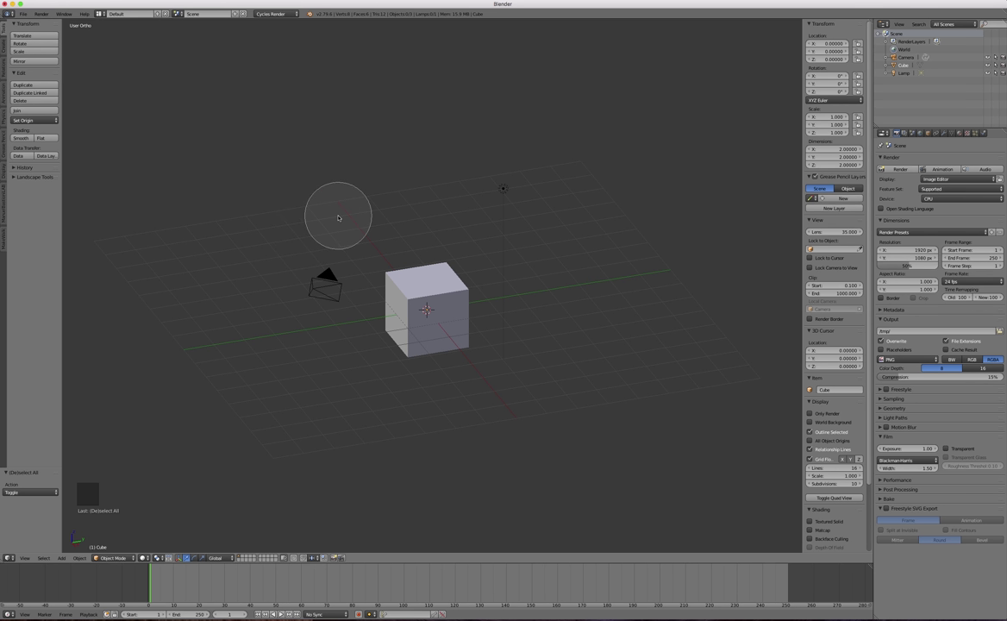
key(Escape)
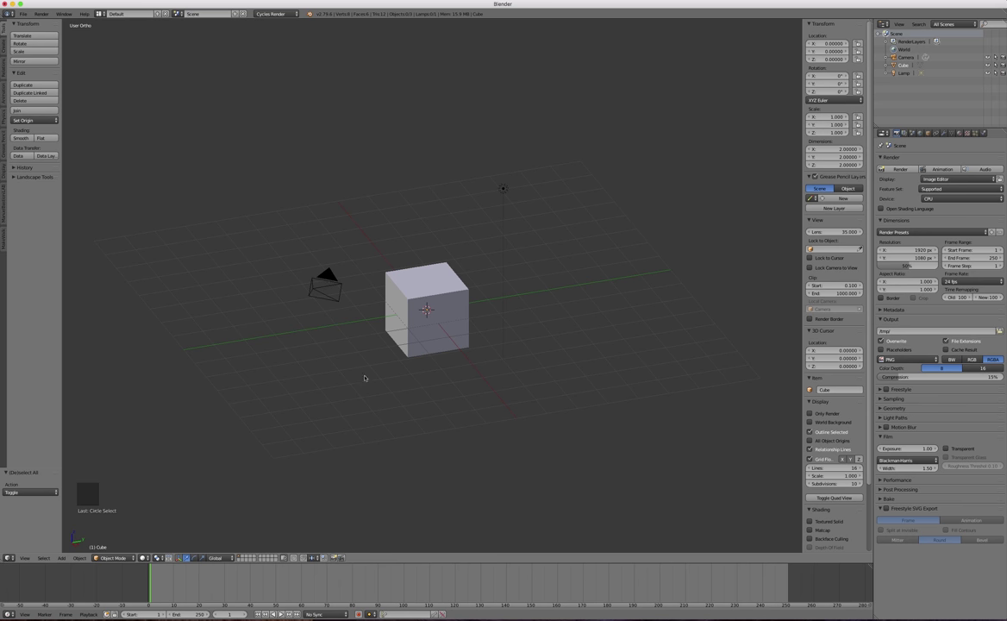
- Lasso-select the cube, the camera and the lamp, and deselect everything
mouse_move(367, 352)
ctrl+right_down()
mouse_move(456, 343)
mouse_move(366, 217)
mouse_move(349, 340)
mouse_move(358, 346)
ctrl+right_up()
ctrl+right_drag(355, 245, 288, 207)
mouse_move(496, 146)
ctrl+right_down()
mouse_move(535, 104)
mouse_move(522, 171)
ctrl+right_up()
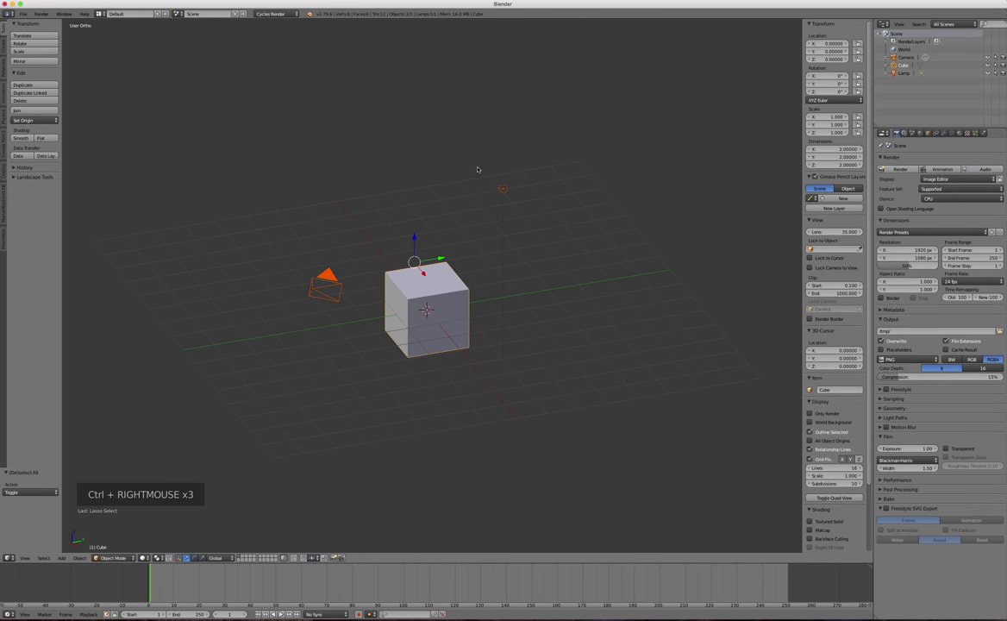
key(a)
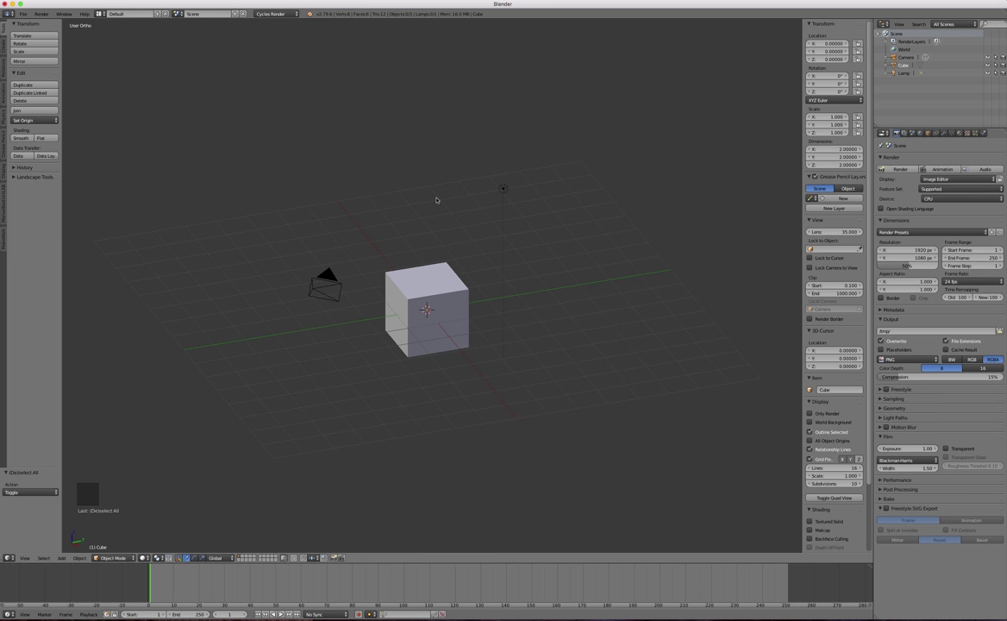
- Select the cube, invert the selection to the camera and lamp, and deselect all objects
click(419, 277)
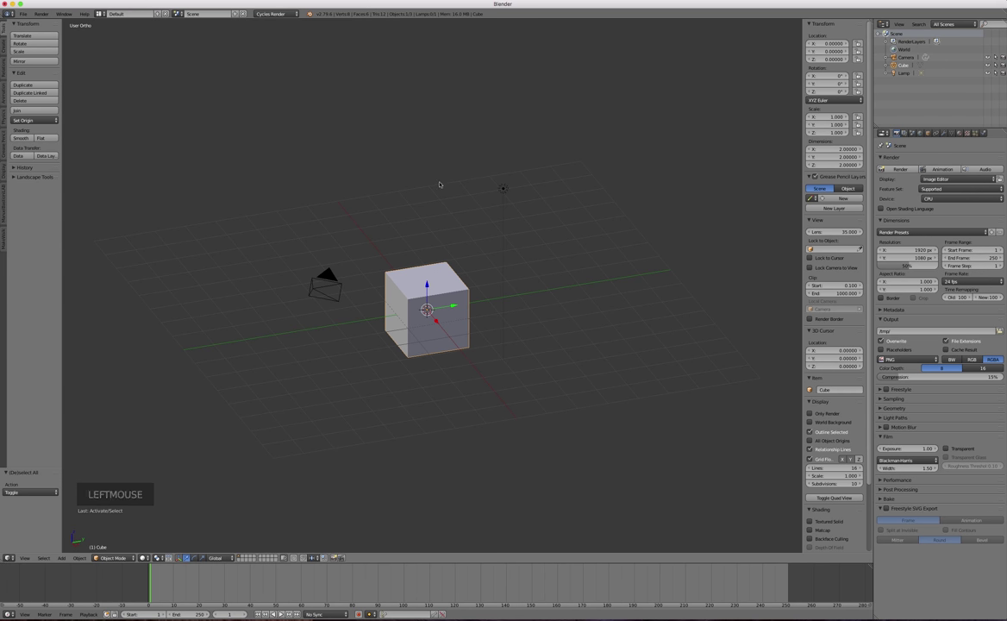
key(ctrl+i)
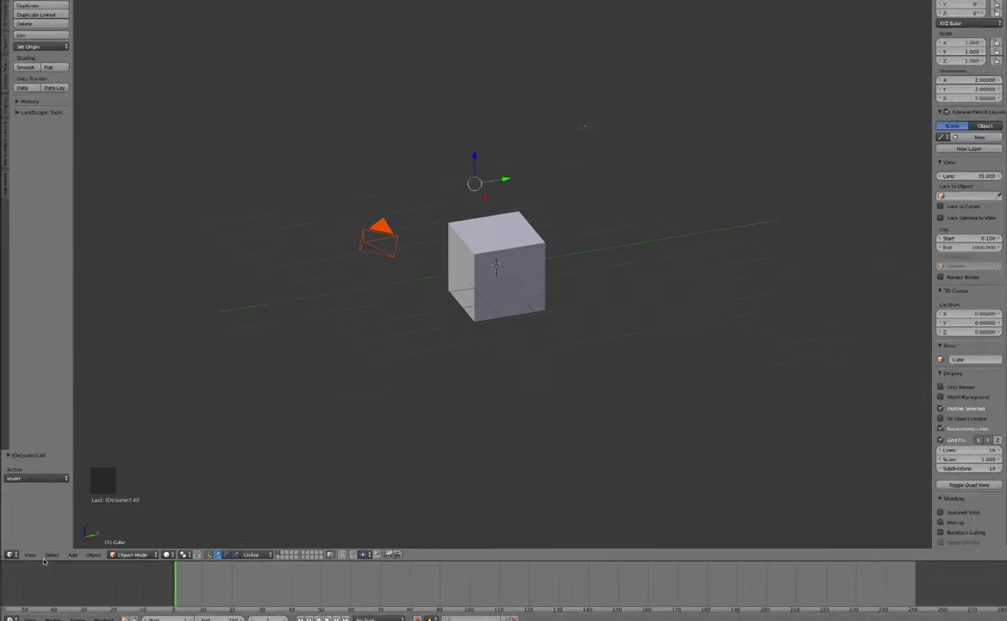
click(51, 555)
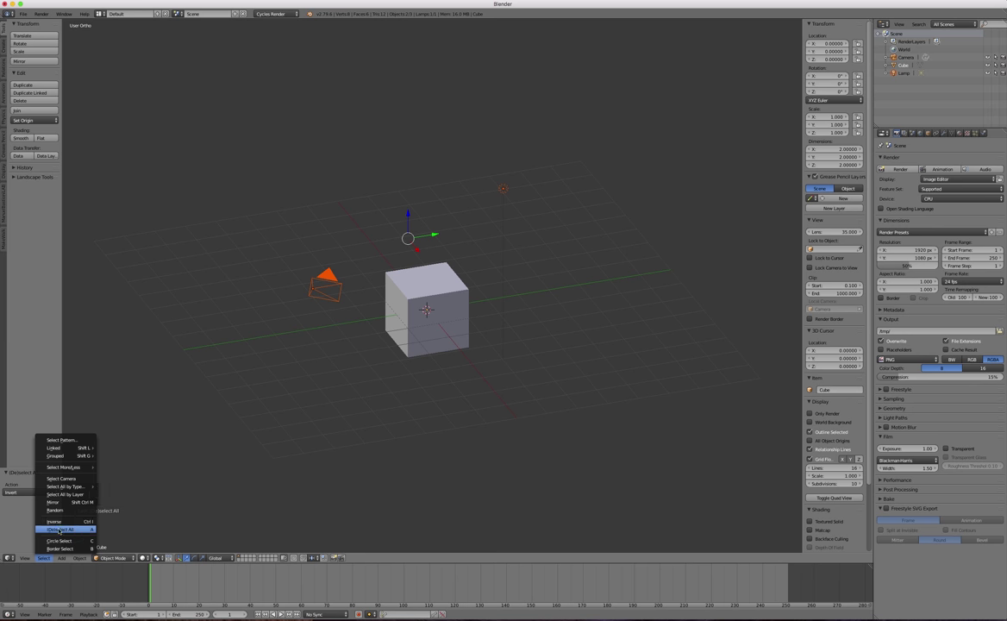
click(59, 529)
key(a)
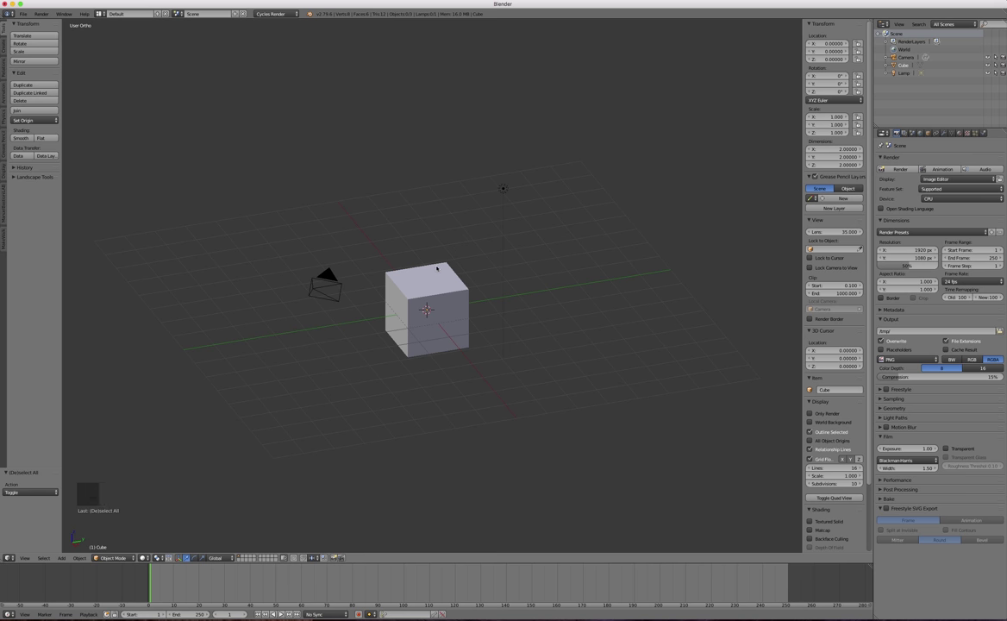
- Toggle the cube's display between solid and wireframe several times, ending in solid
scroll(438, 320, up, 4)
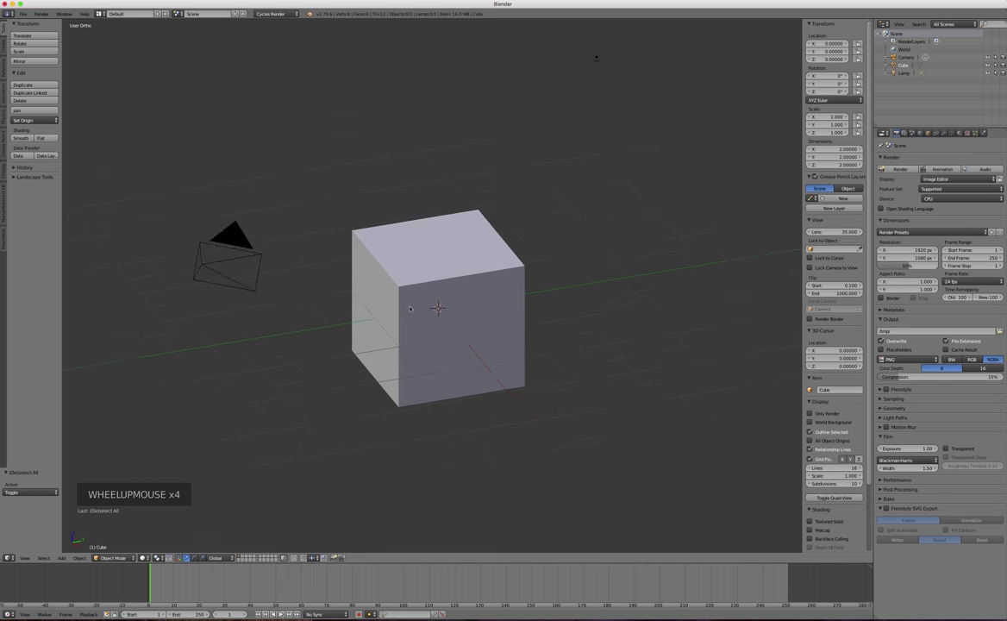
scroll(431, 302, down, 3)
scroll(427, 281, up, 2)
scroll(427, 280, up, 1)
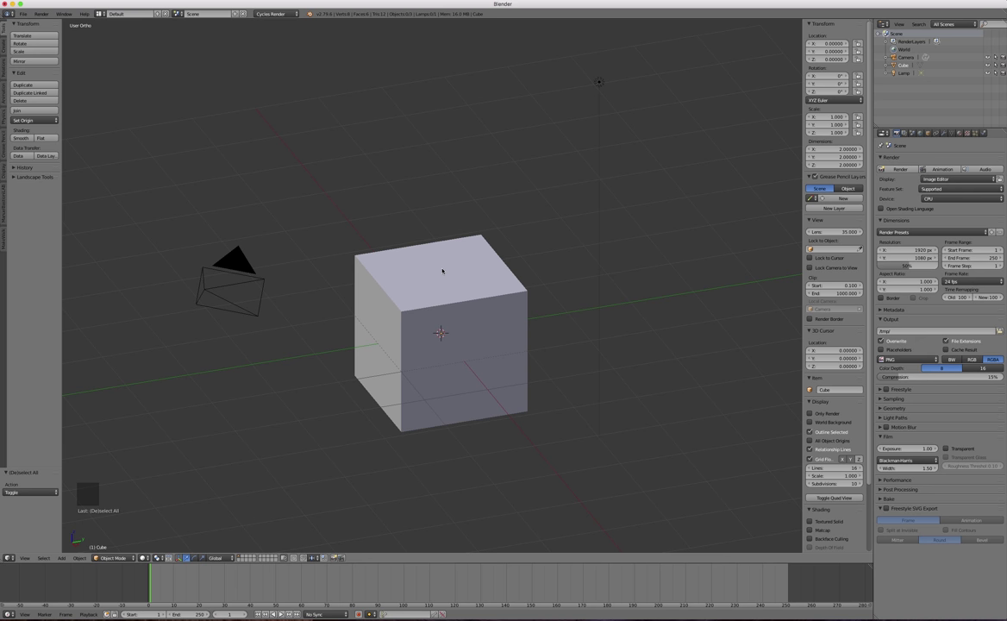
middle_drag(372, 261, 418, 280)
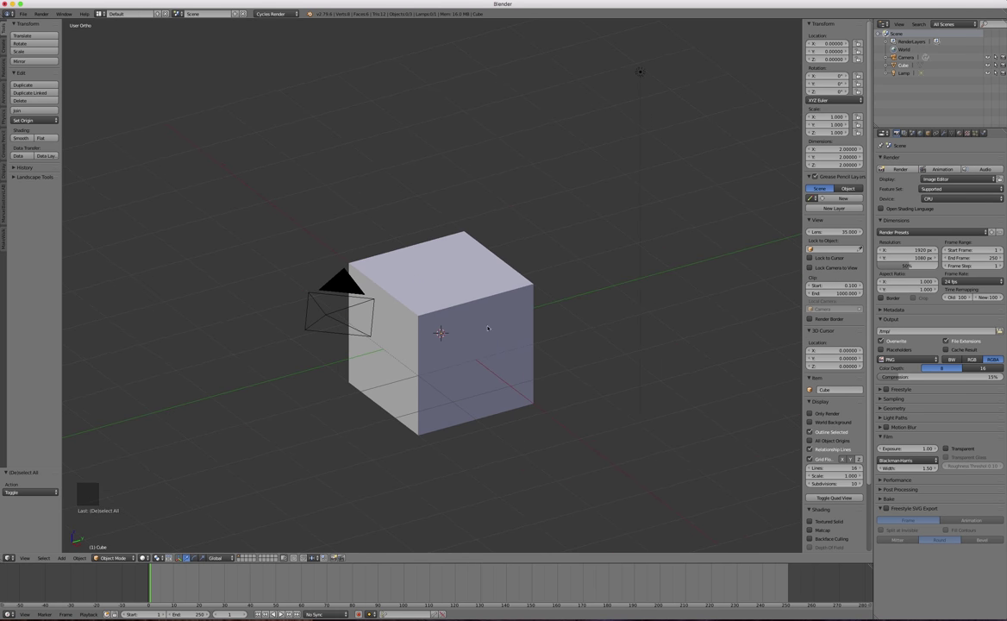
middle_drag(457, 286, 445, 283)
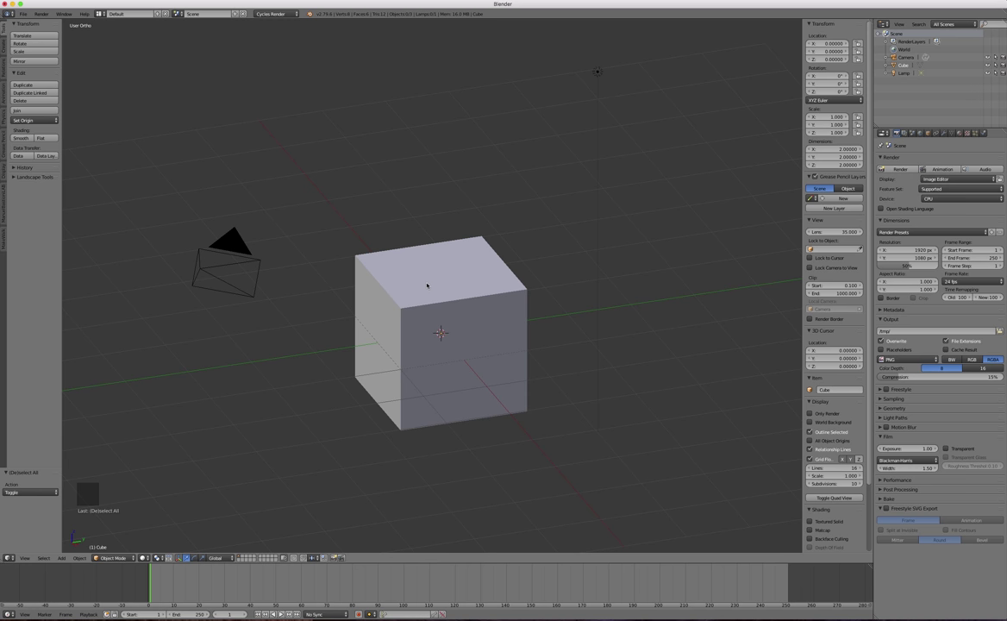
key(z)
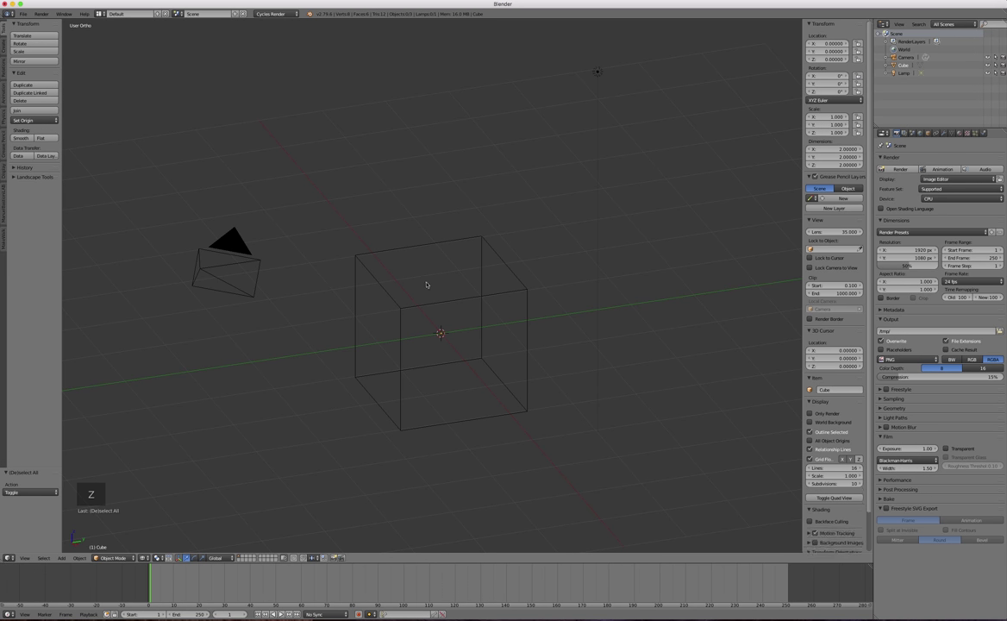
key(z)
key(z)
key(z)
key(z)
key(z)
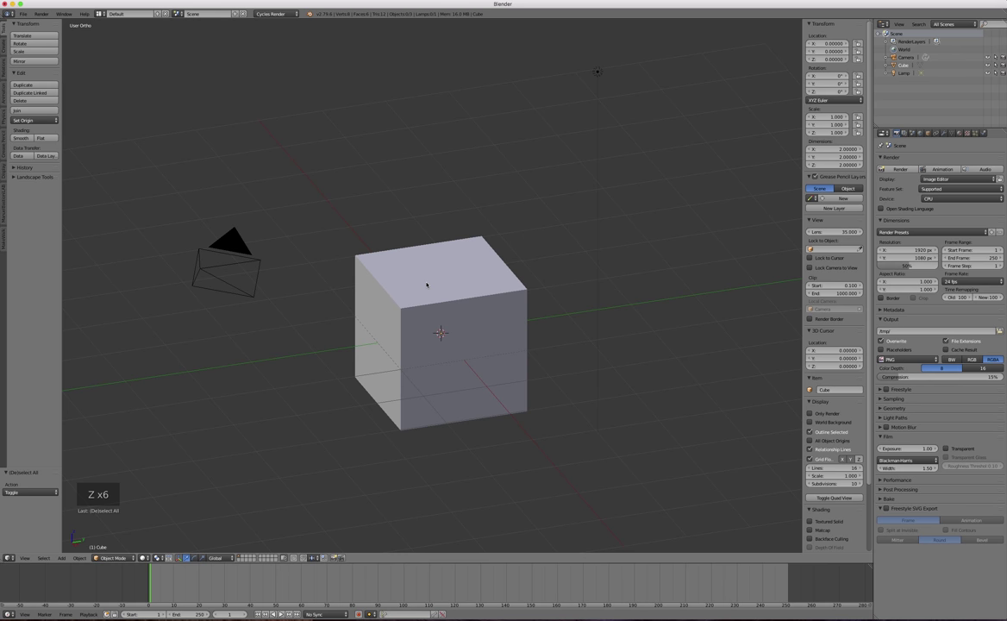
key(z)
middle_drag(452, 277, 445, 280)
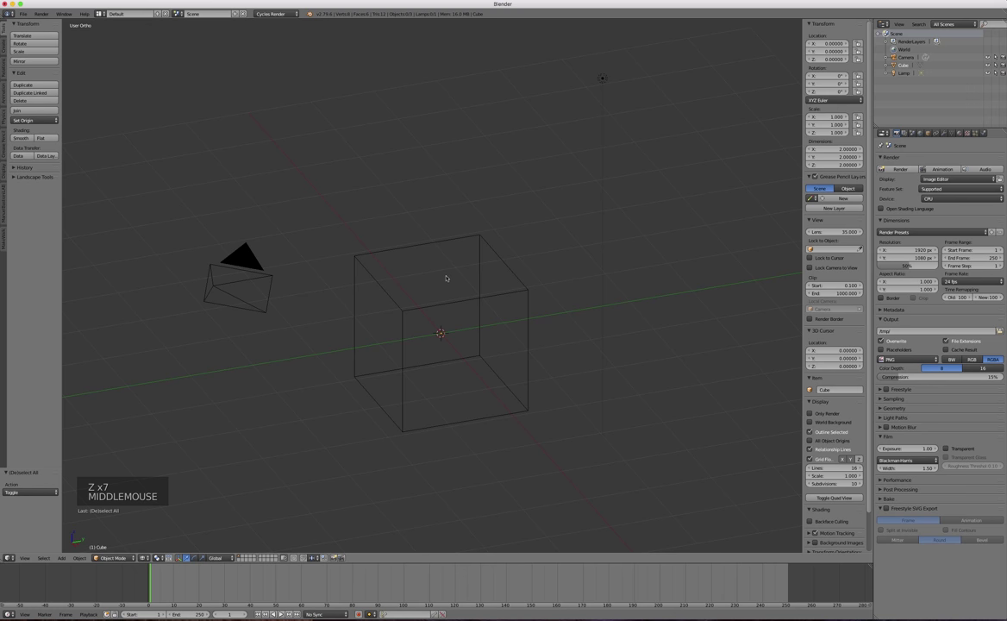
key(z)
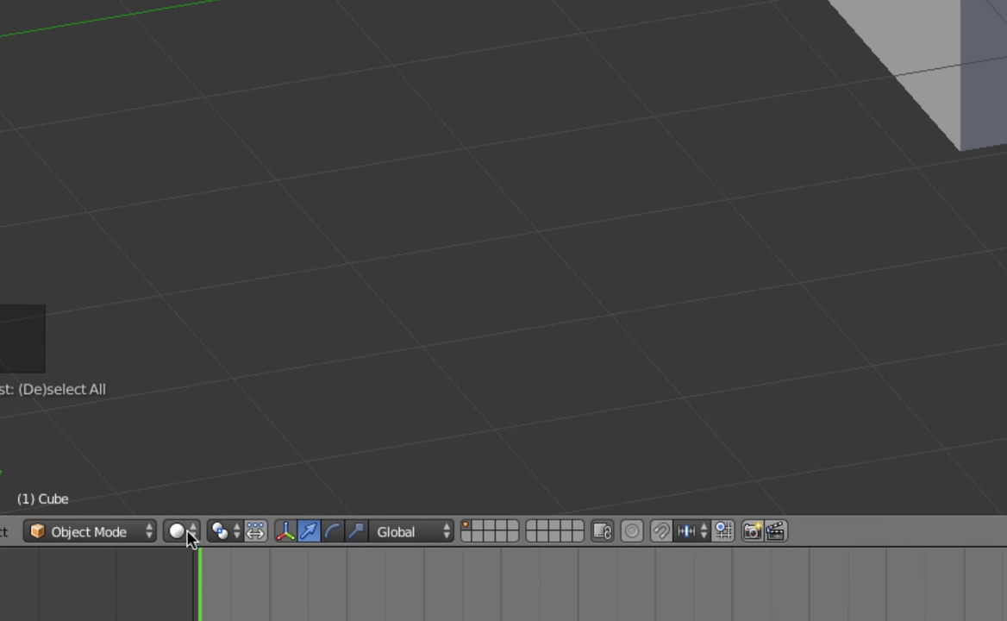
- Set the viewport shading mode to Wireframe and return it to Solid
click(187, 531)
click(207, 477)
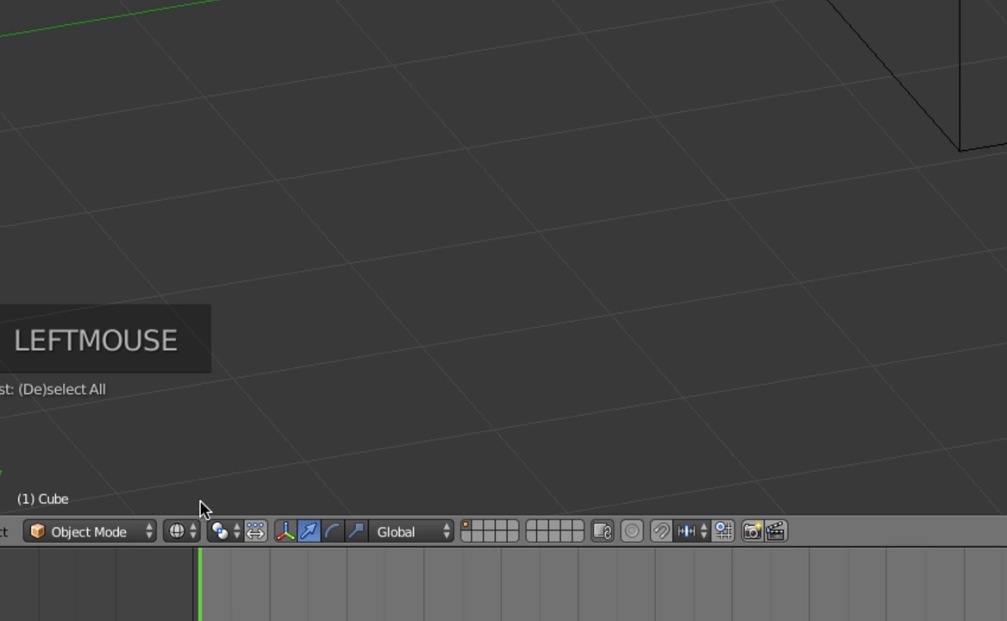
click(191, 533)
click(211, 454)
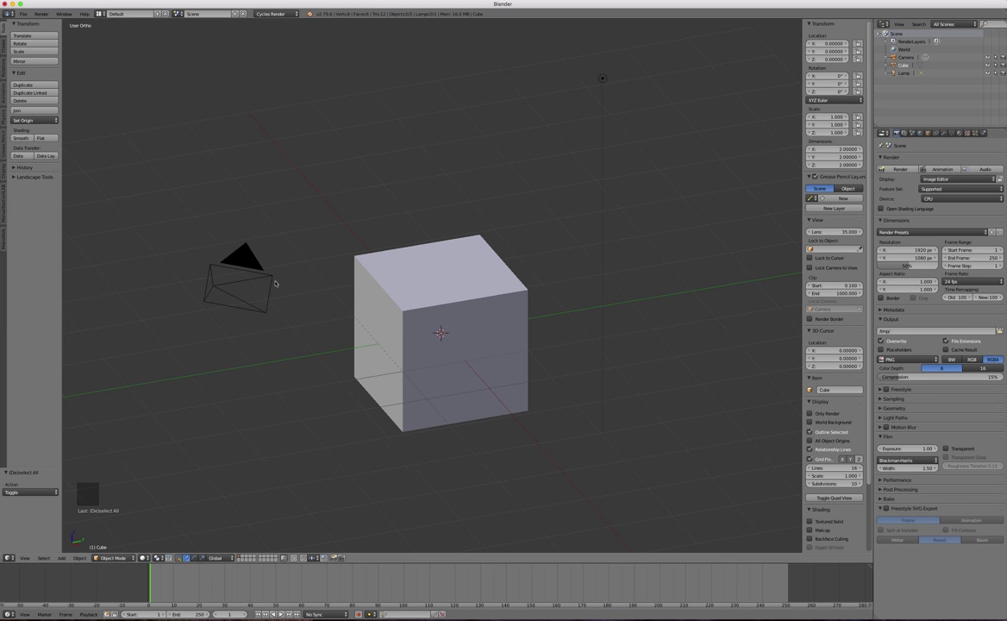
- Select the cube and try scaling it up uniformly to about 1.43 times its size
scroll(345, 410, down, 4)
scroll(342, 331, up, 4)
scroll(347, 331, down, 1)
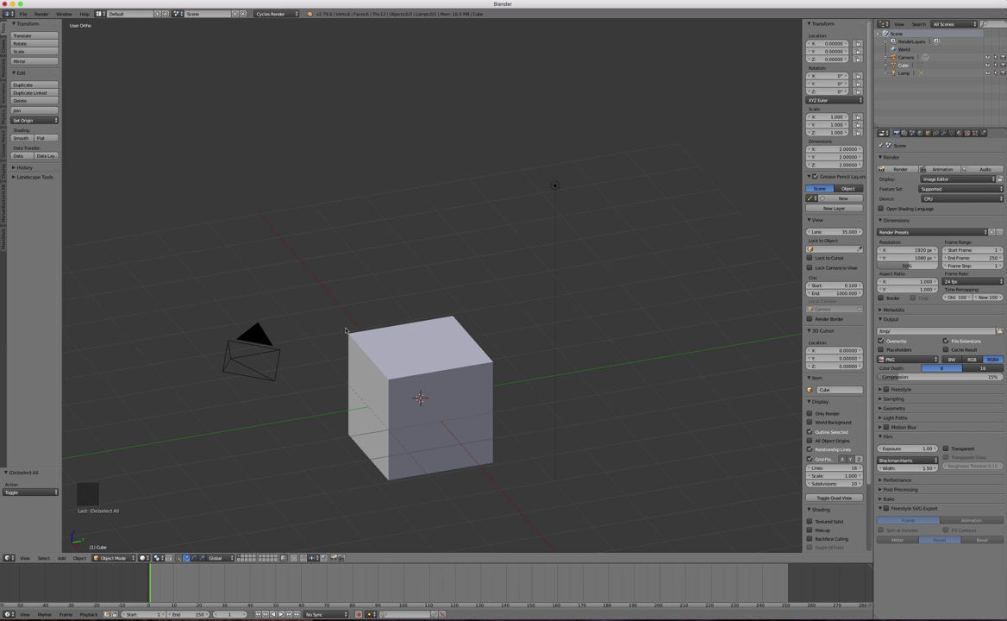
scroll(292, 419, up, 2)
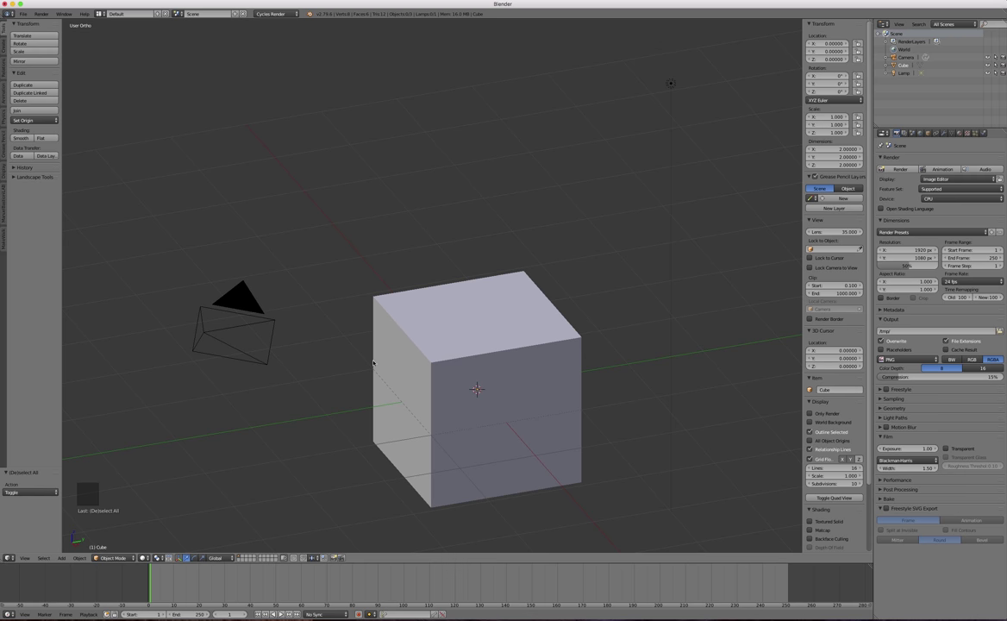
scroll(320, 380, down, 4)
scroll(320, 380, up, 2)
click(453, 343)
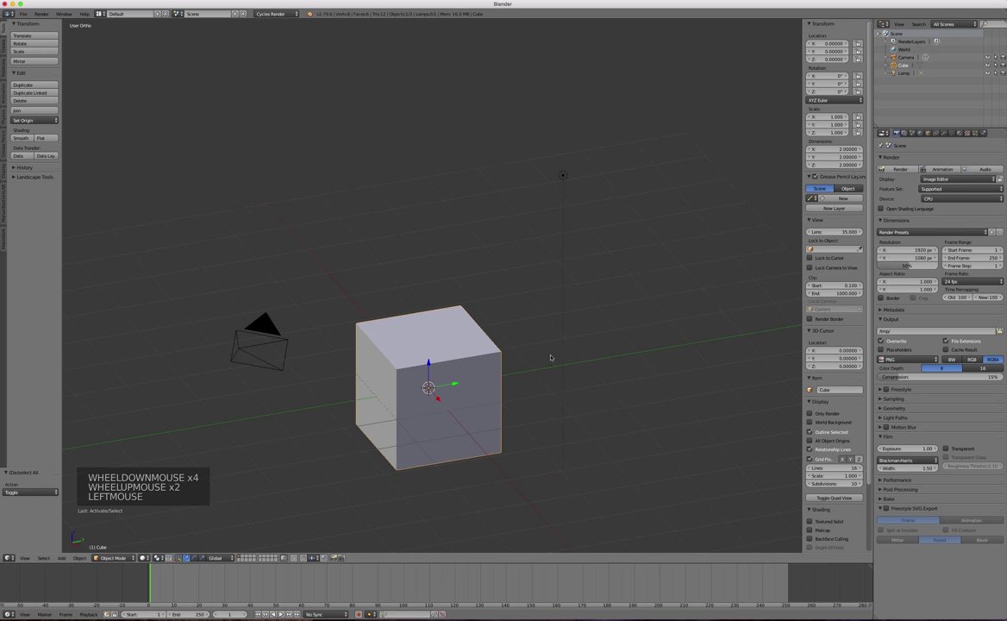
key(s)
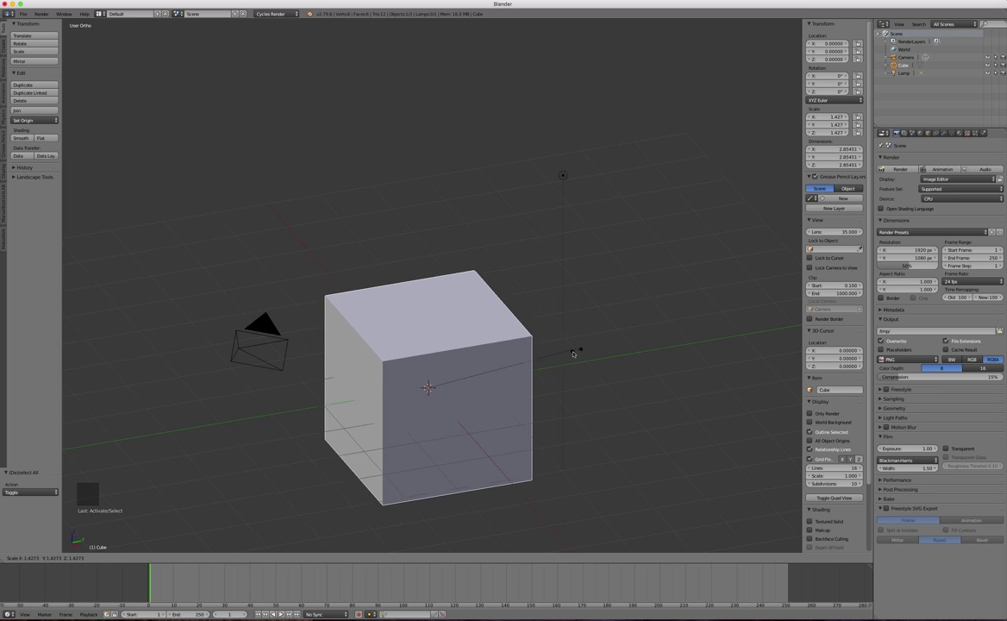
key(Escape)
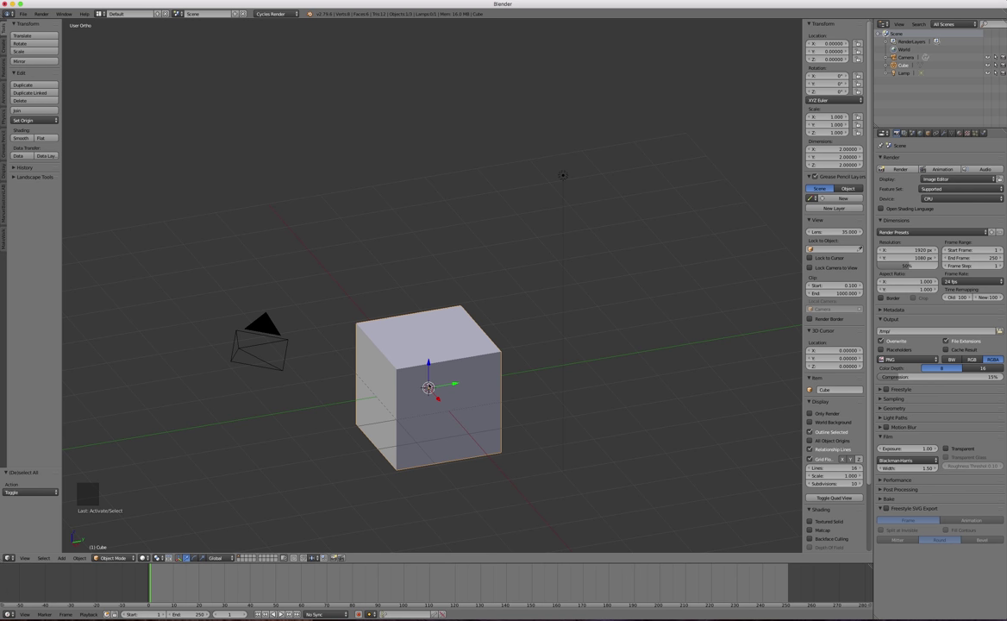
- Try scaling the cube down uniformly to about 0.73 times and to about 0.98 times its size
key(s)
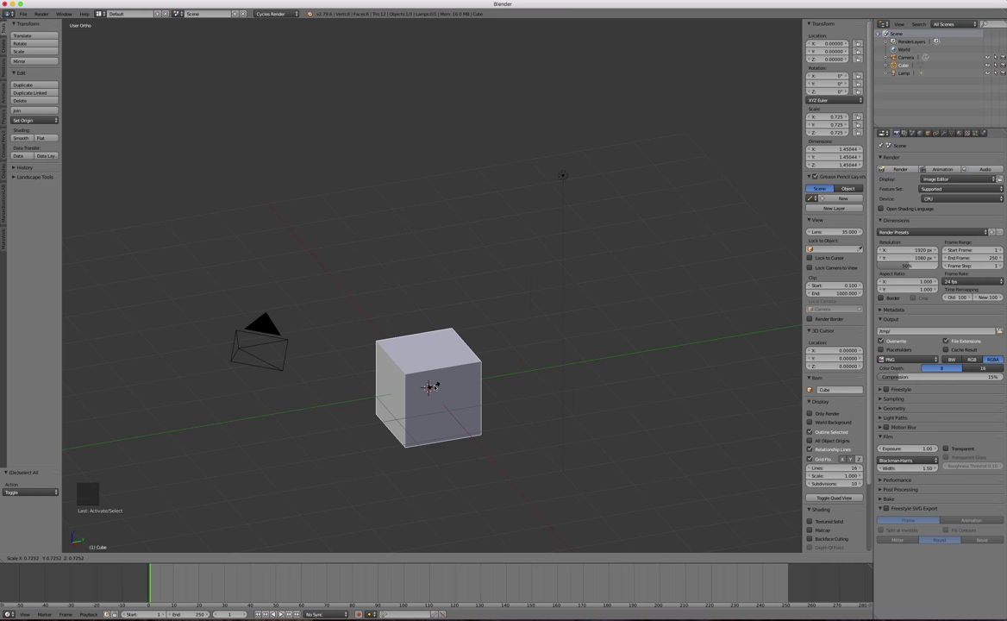
key(Escape)
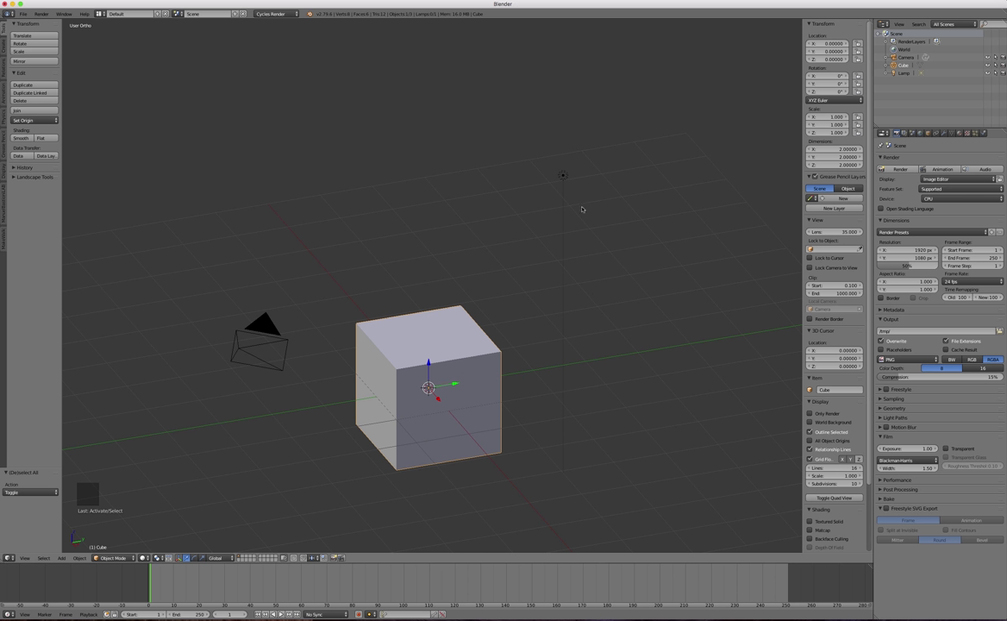
key(s)
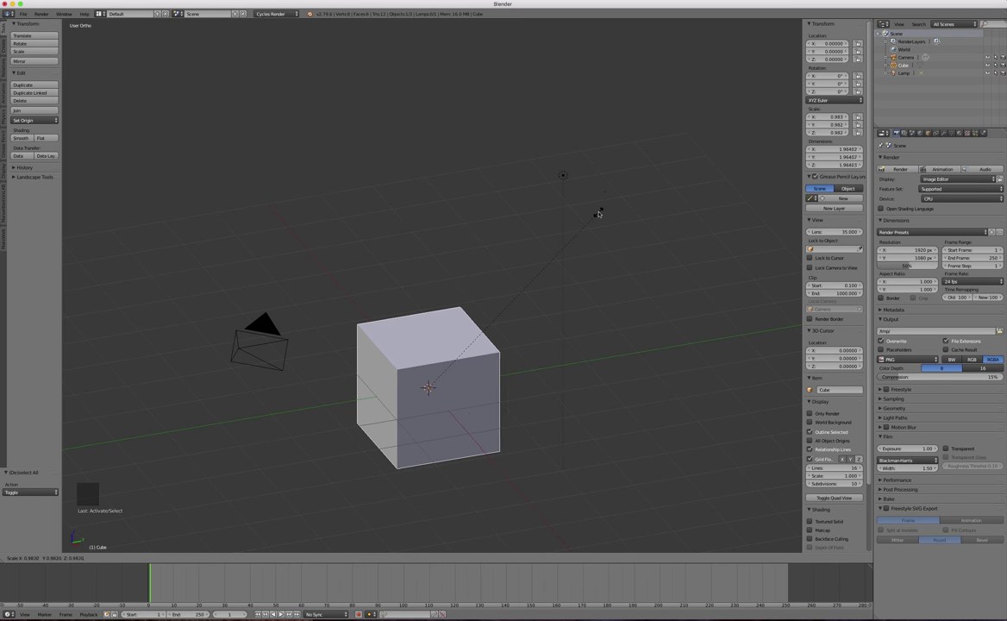
key(Escape)
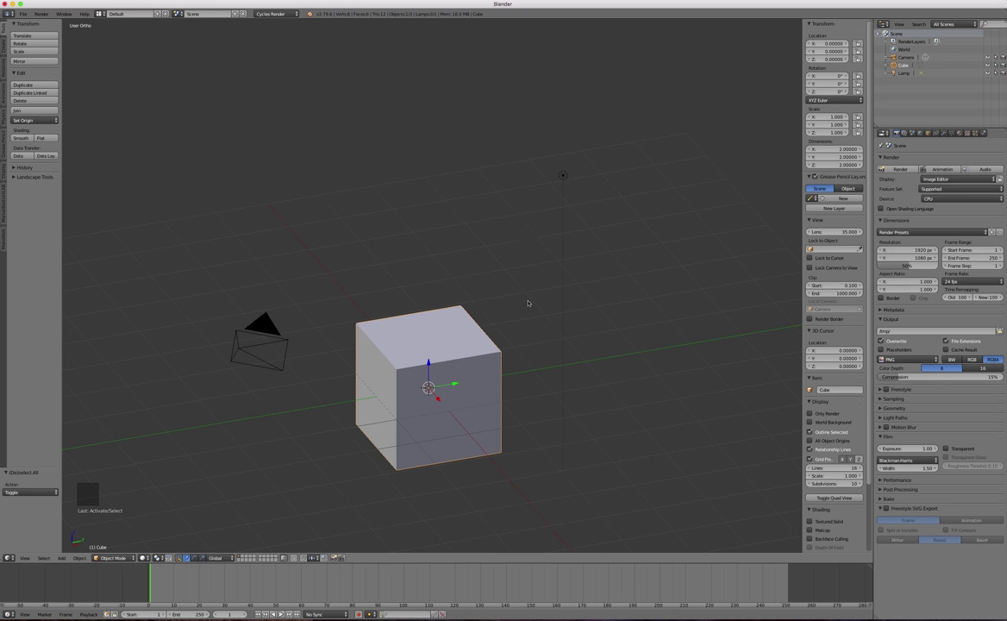
- Try scaling the cube uniformly by a factor of exactly 2 two times, undoing each scaling
key(s)
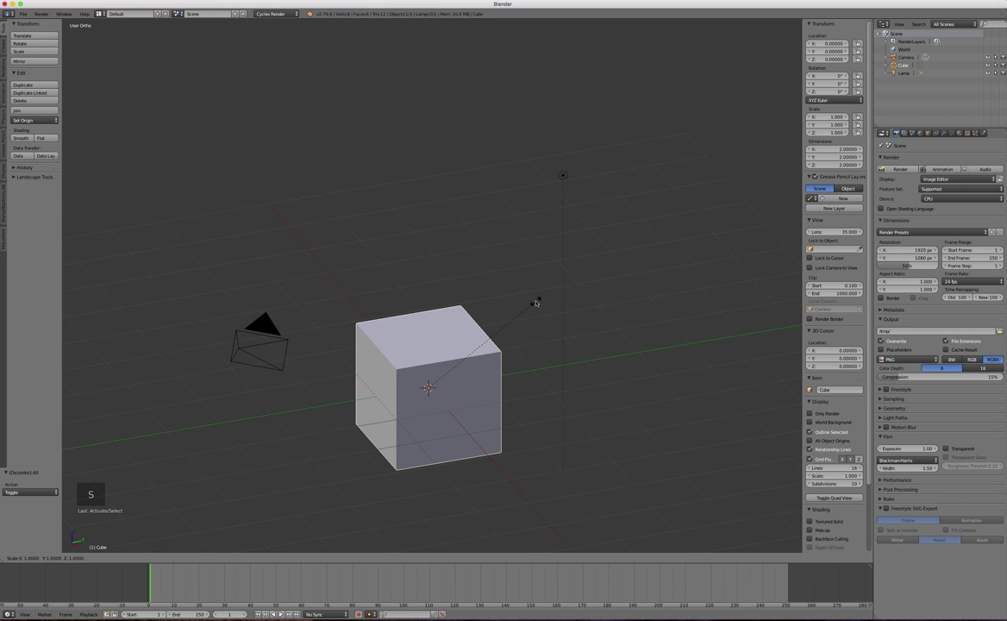
key(2)
key(Return)
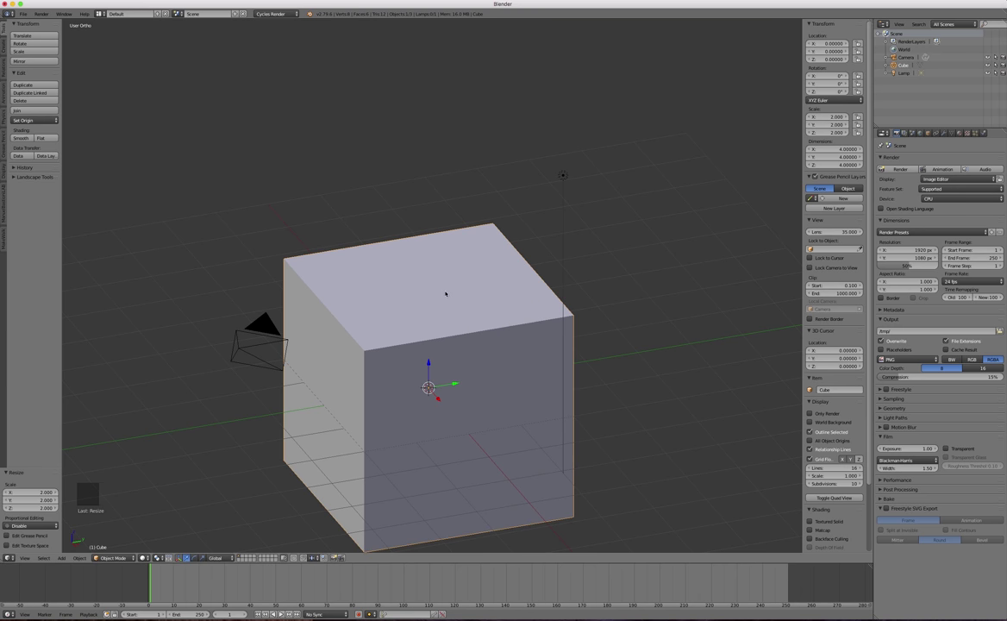
key(super+z)
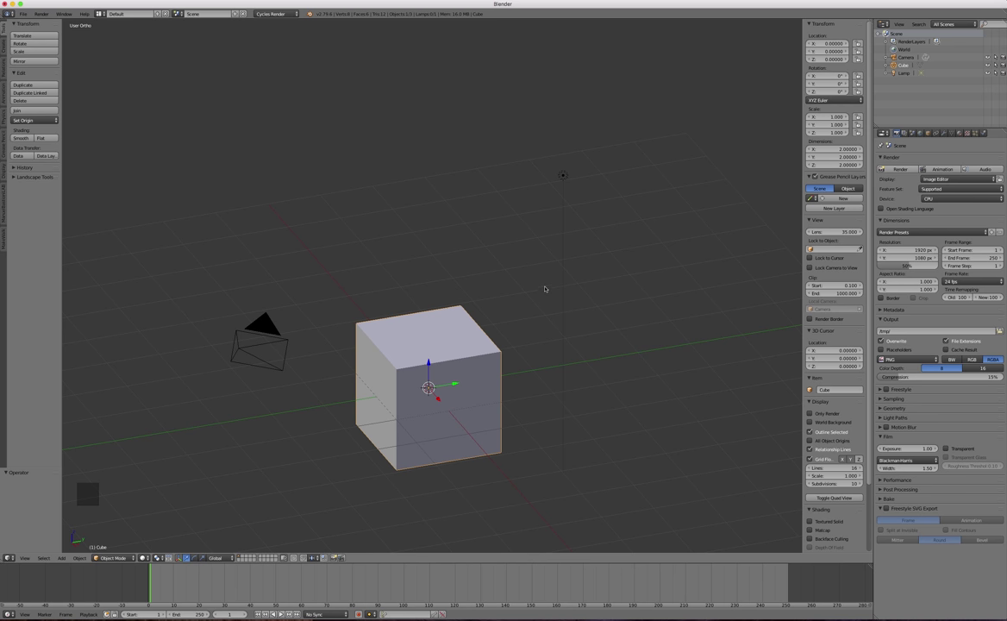
key(2)
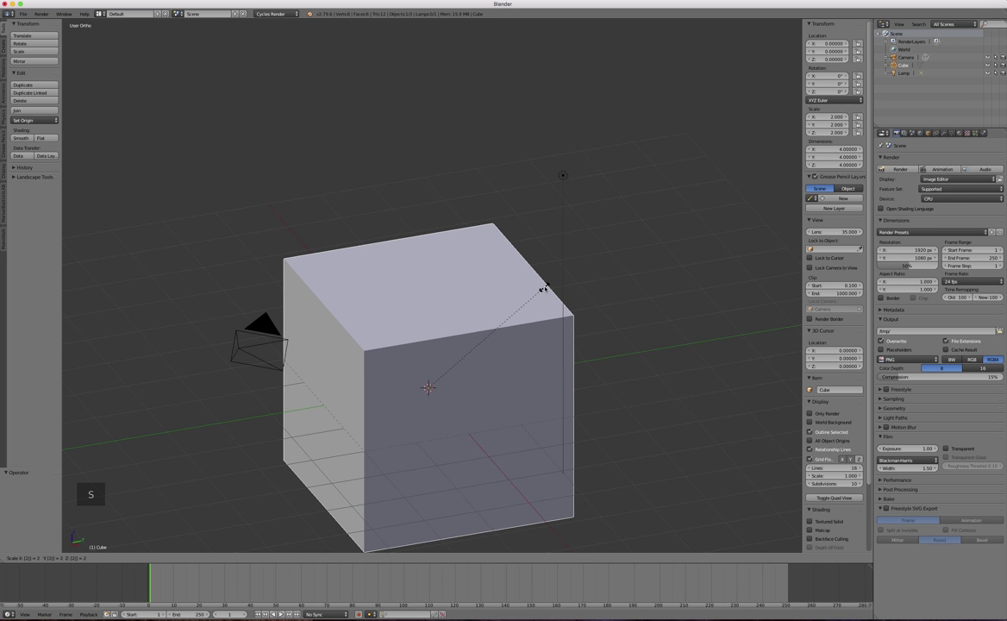
key(Return)
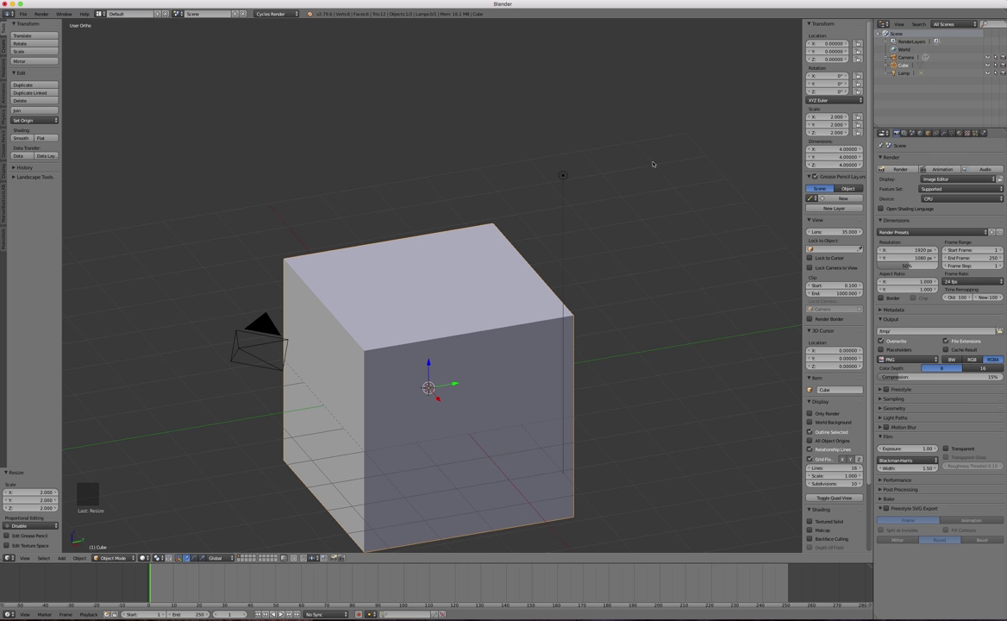
key(super)
key(super+z)
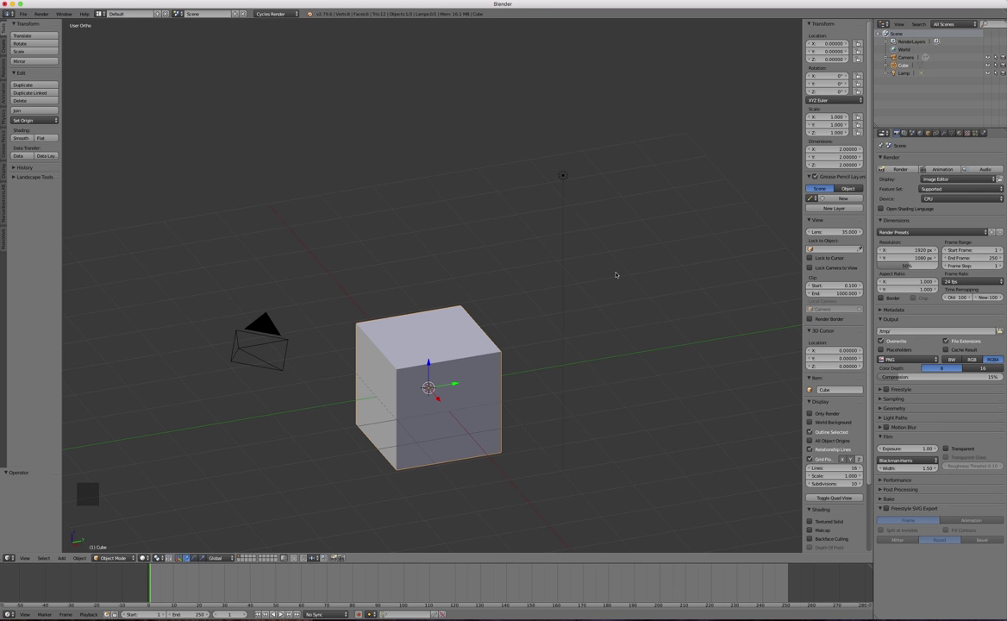
- Scale the cube by a factor of 2 along the global Y axis only
scroll(639, 252, down, 3)
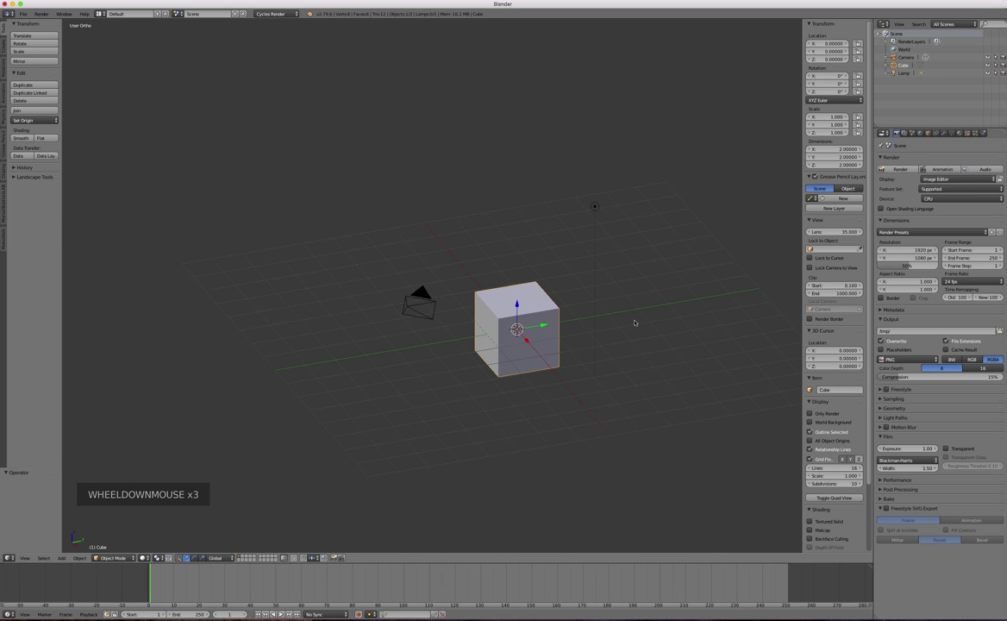
scroll(655, 327, up, 2)
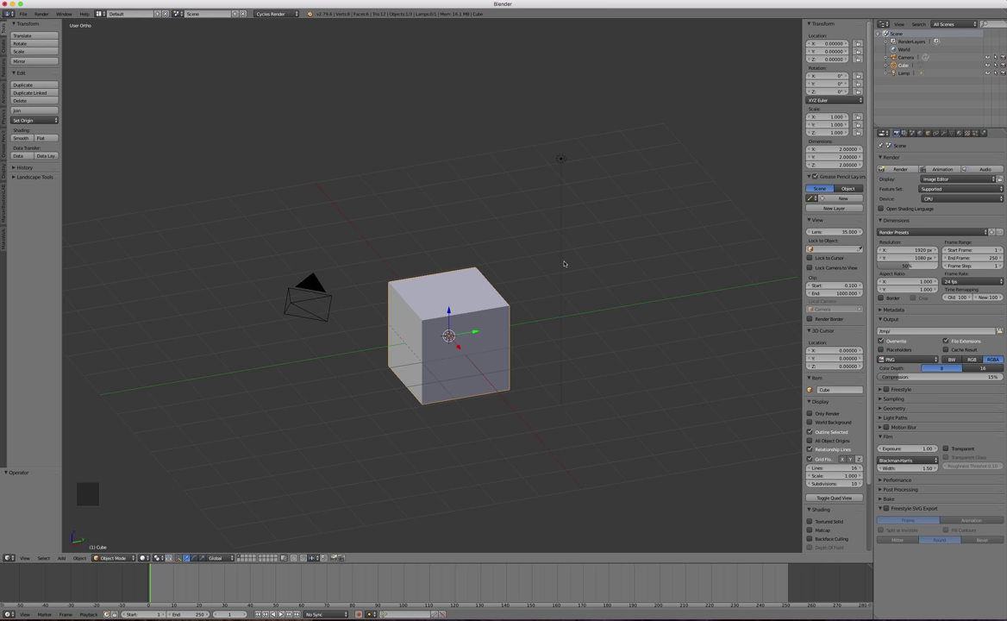
key(s)
key(y)
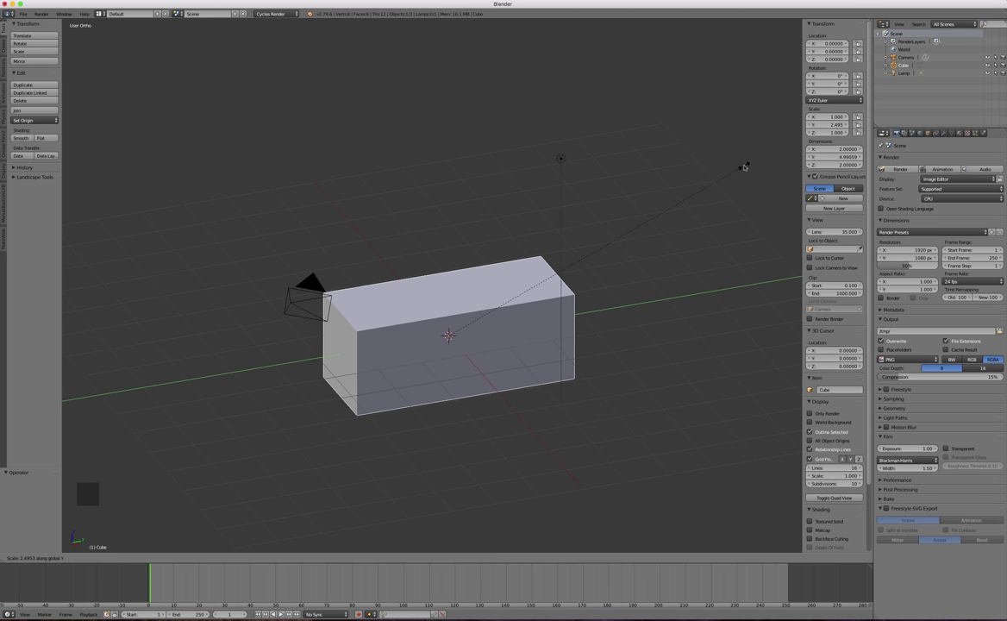
key(2)
key(Return)
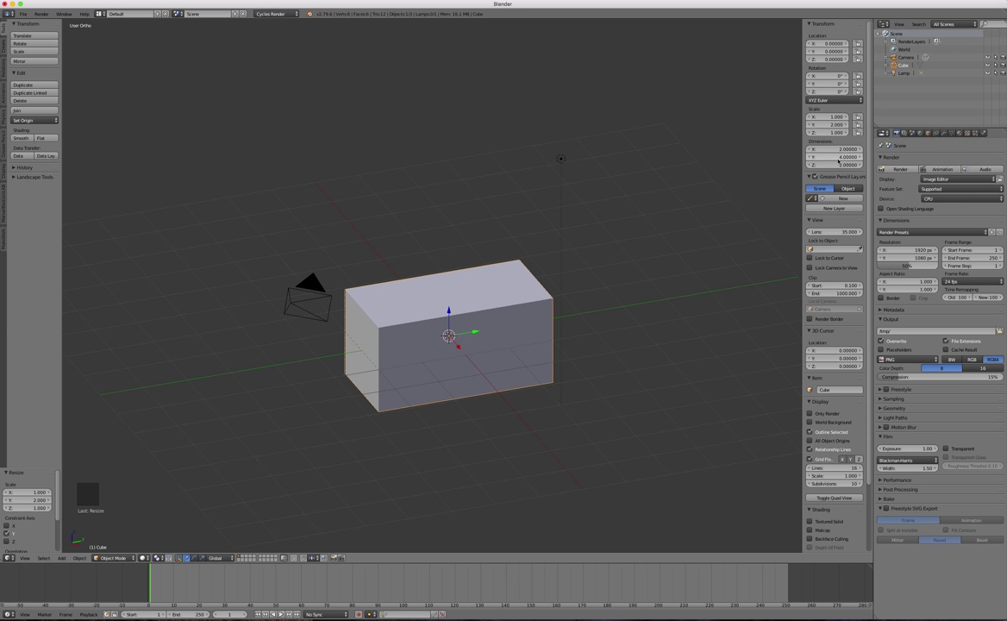
- Set the cube's Y scale to 3 and its Y dimension to 8 in the transform properties
click(824, 156)
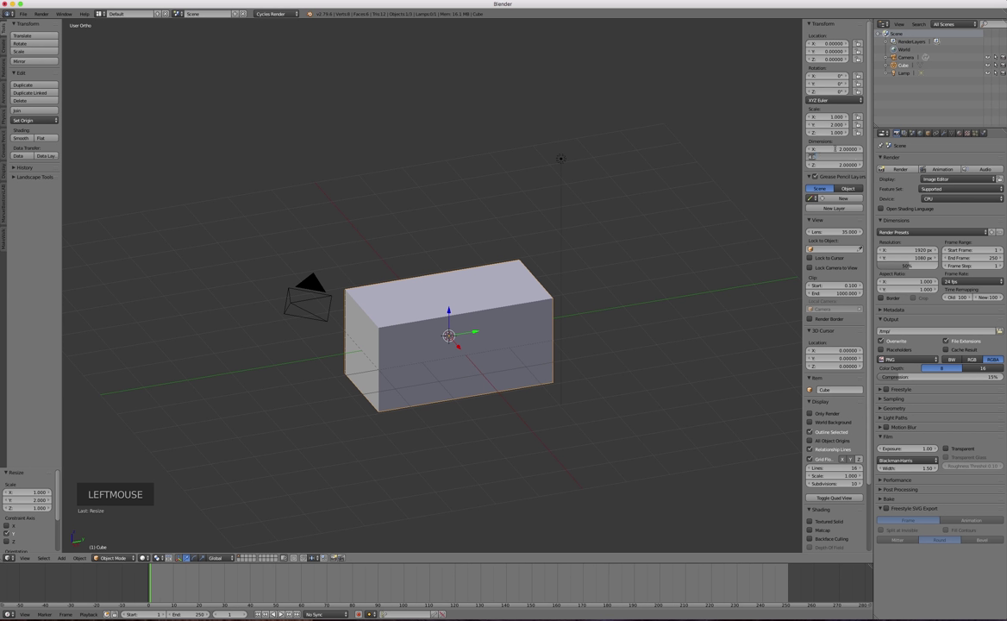
click(835, 124)
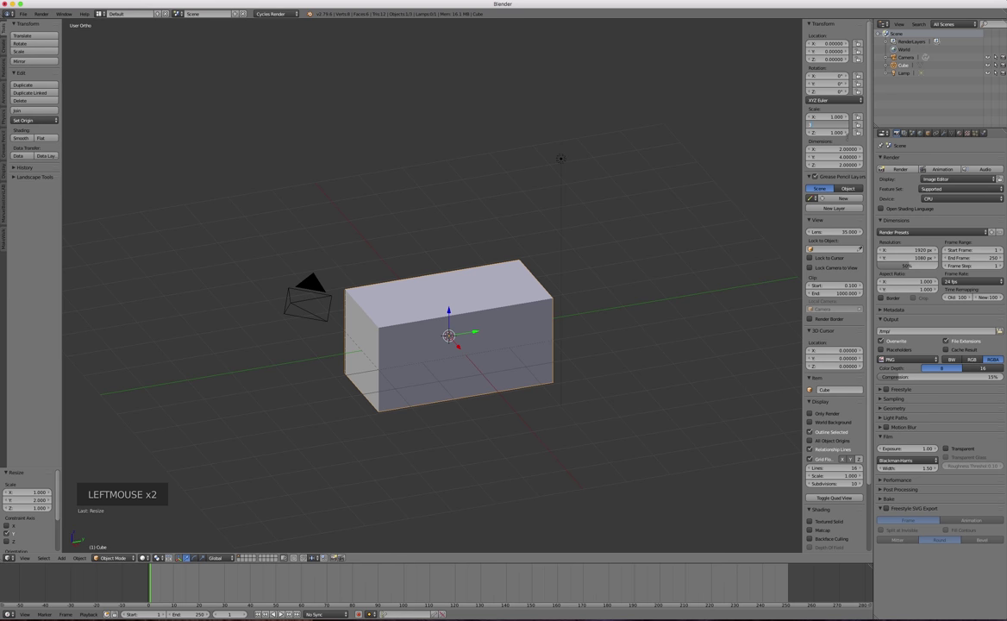
text(3)
key(Return)
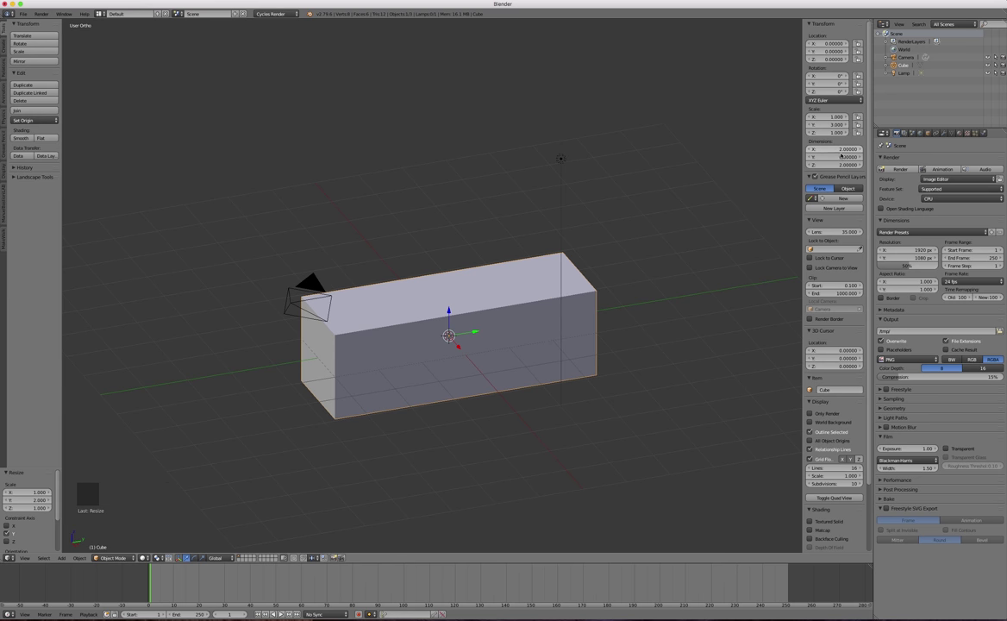
click(842, 156)
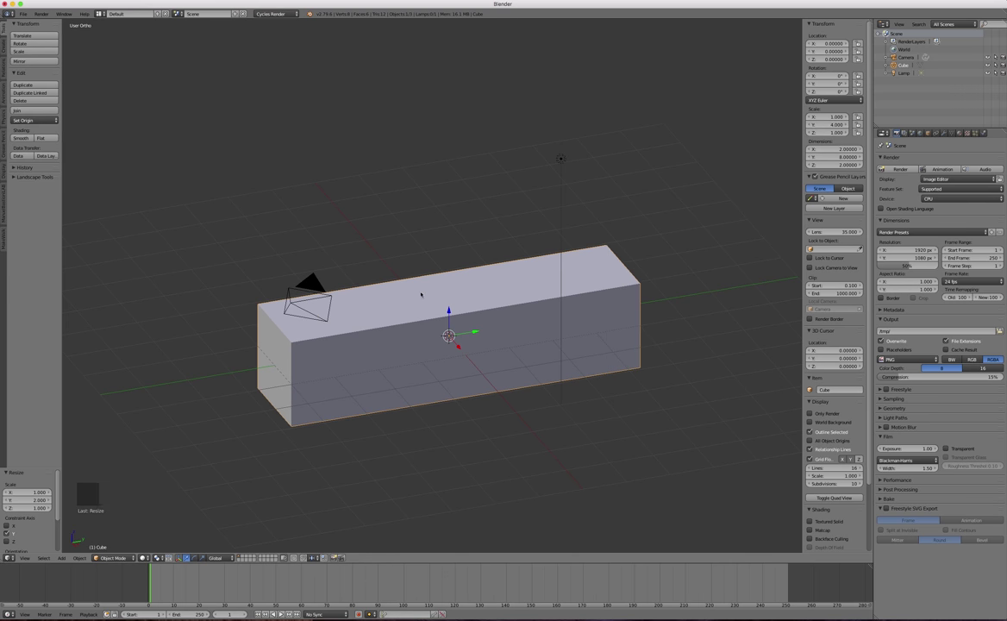
- Undo all the Y-axis size changes made to the cube
key(super+z)
key(super+z)
key(super+z)
key(super+z)
key(super+z)
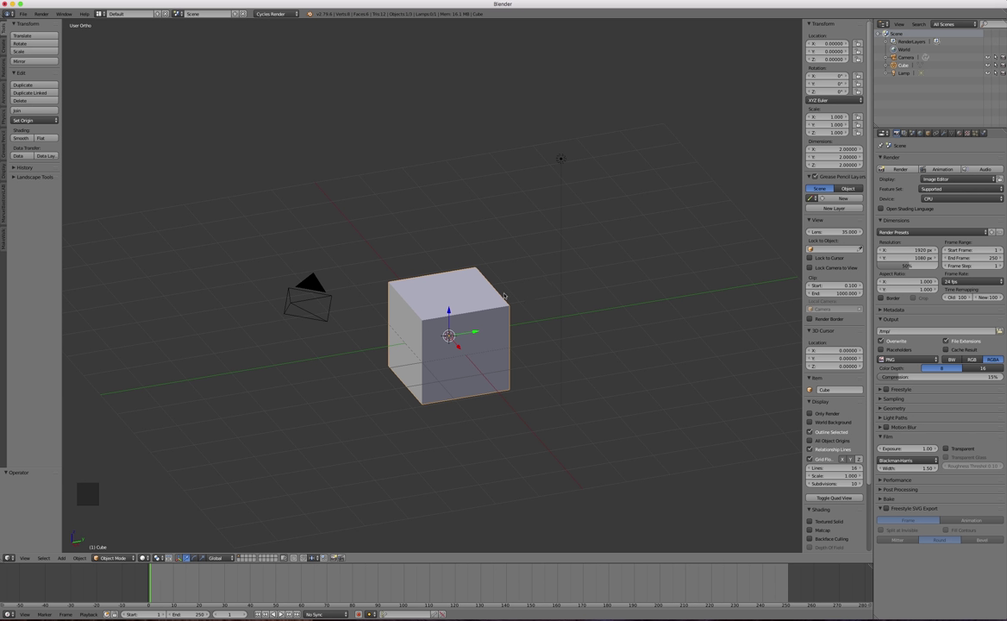
- Try scaling the cube to about 2.2 times its size in X and Y with the global Z axis locked
key(s)
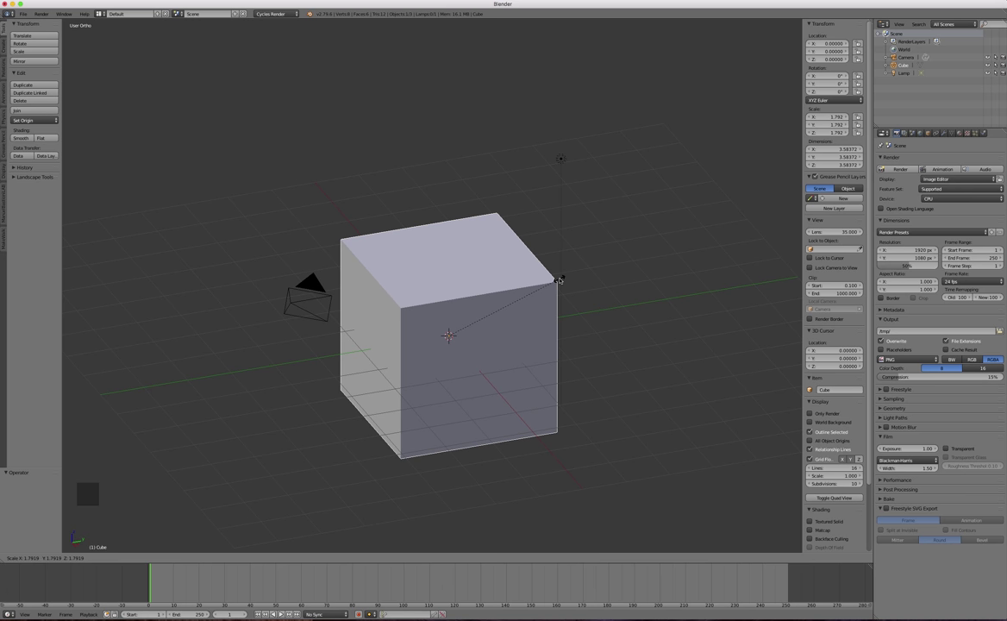
key(shift+z)
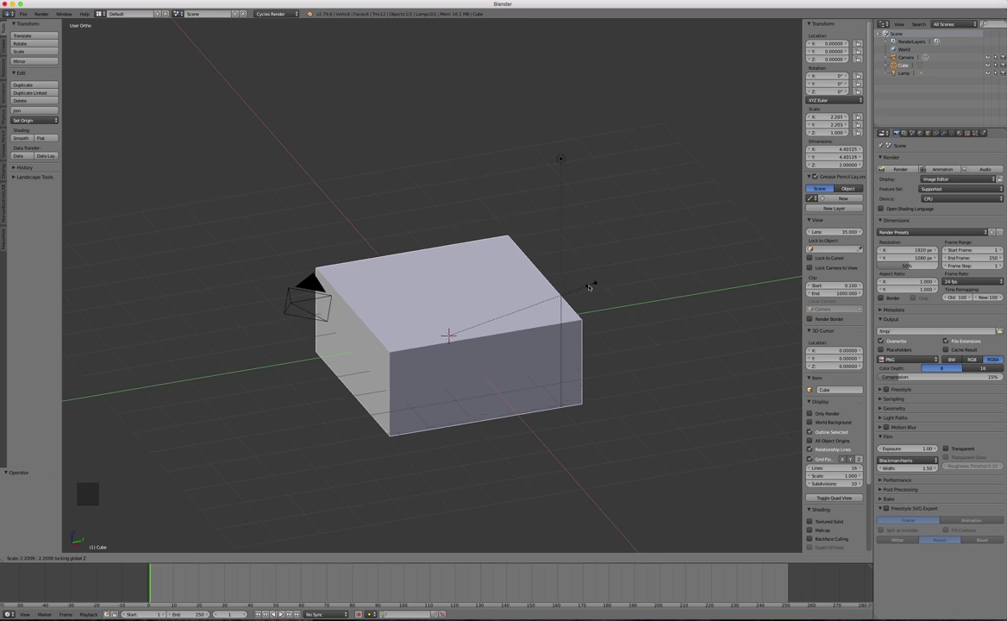
key(Escape)
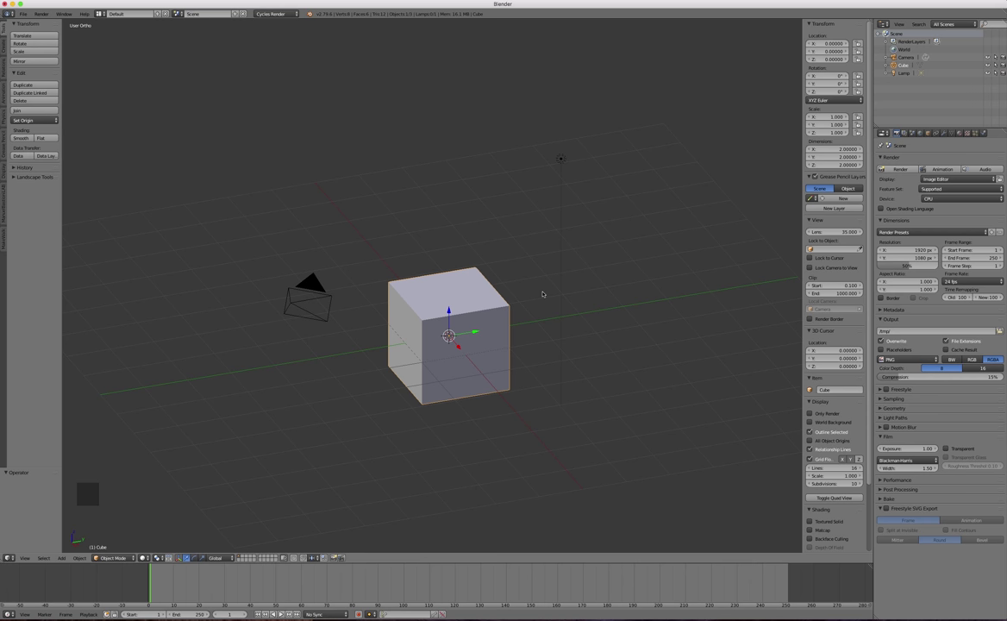
- Try rotating the cube freely around the view direction, and switch the selection to the camera and back to the cube
key(r)
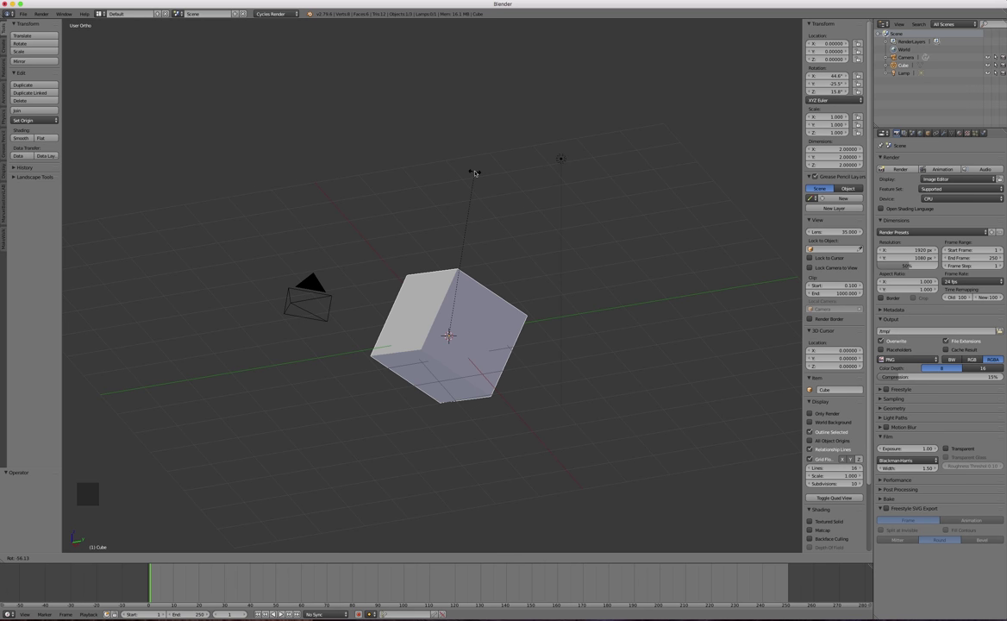
right_click(603, 237)
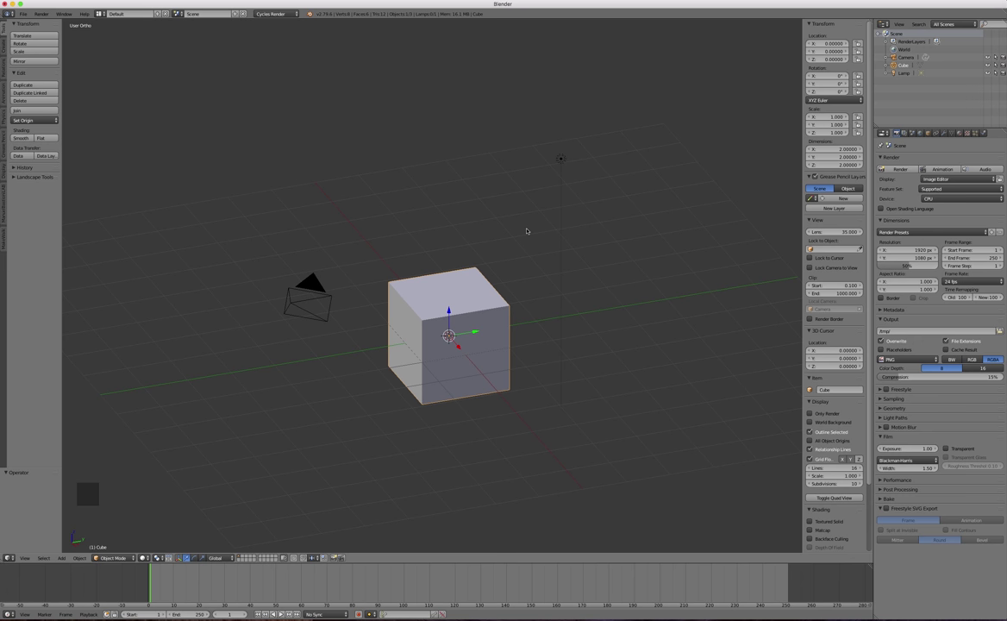
click(305, 285)
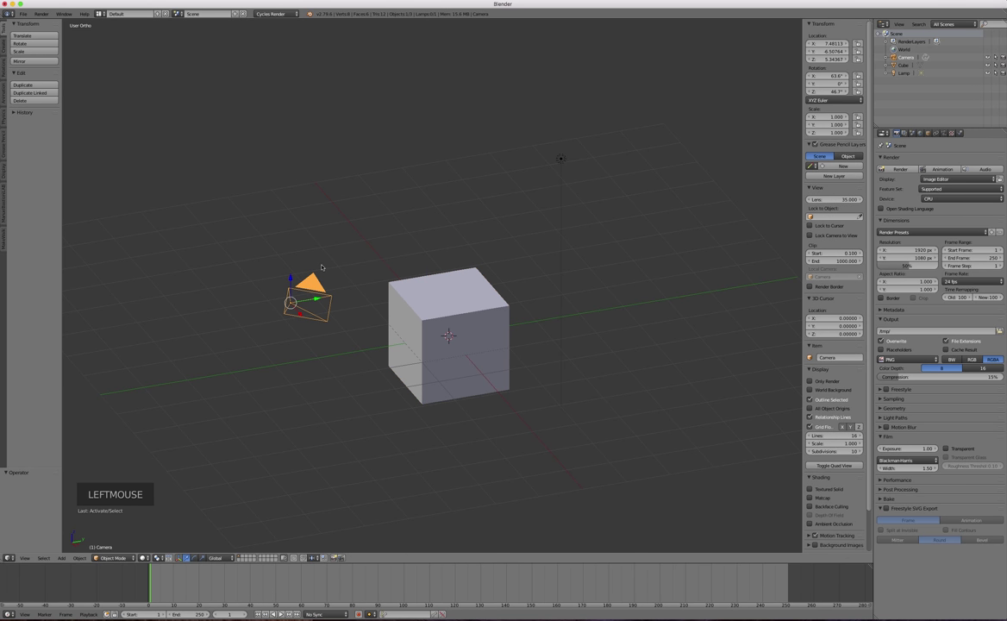
click(440, 319)
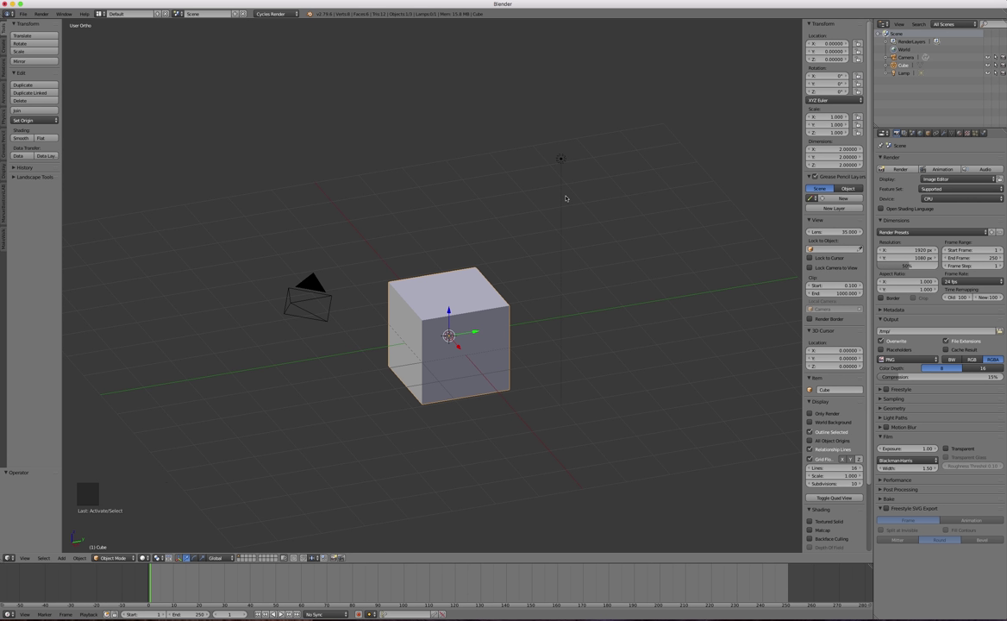
- Try rotating the cube by about 10° around the global X axis and about -42° around the global Z axis
key(r)
key(x)
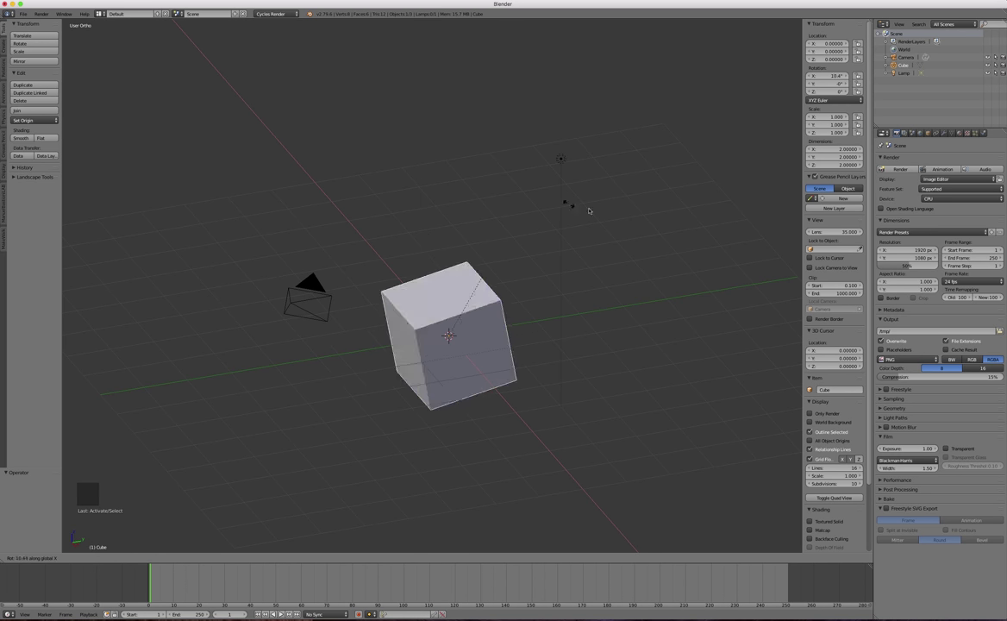
key(Escape)
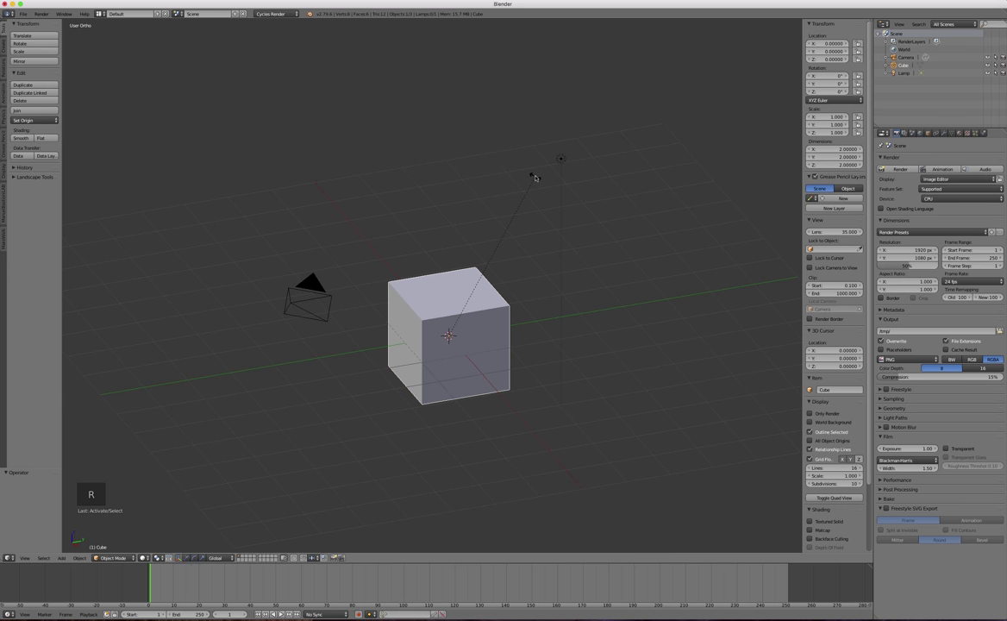
key(r)
key(z)
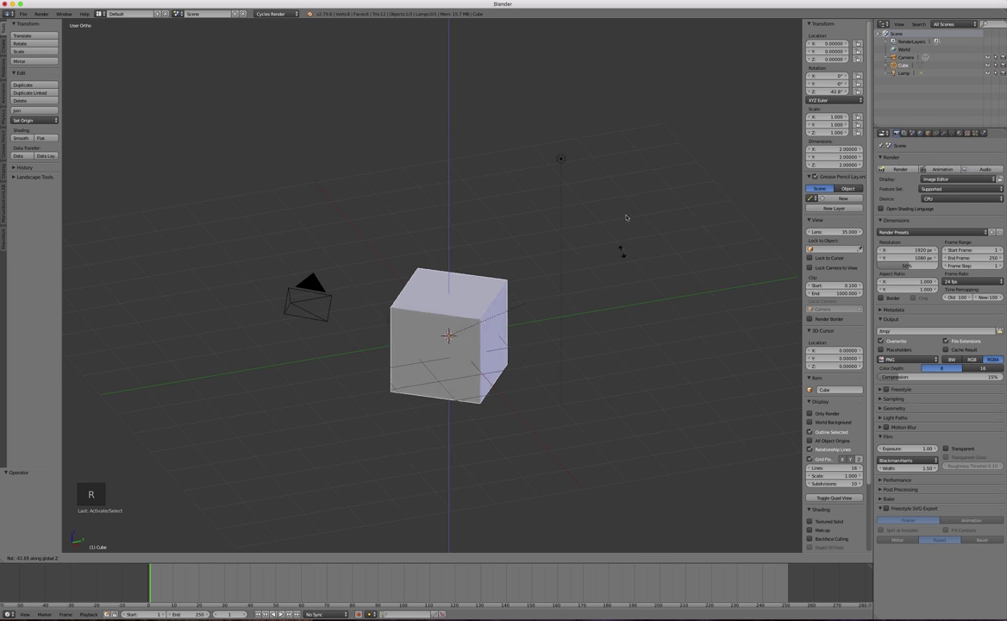
key(Escape)
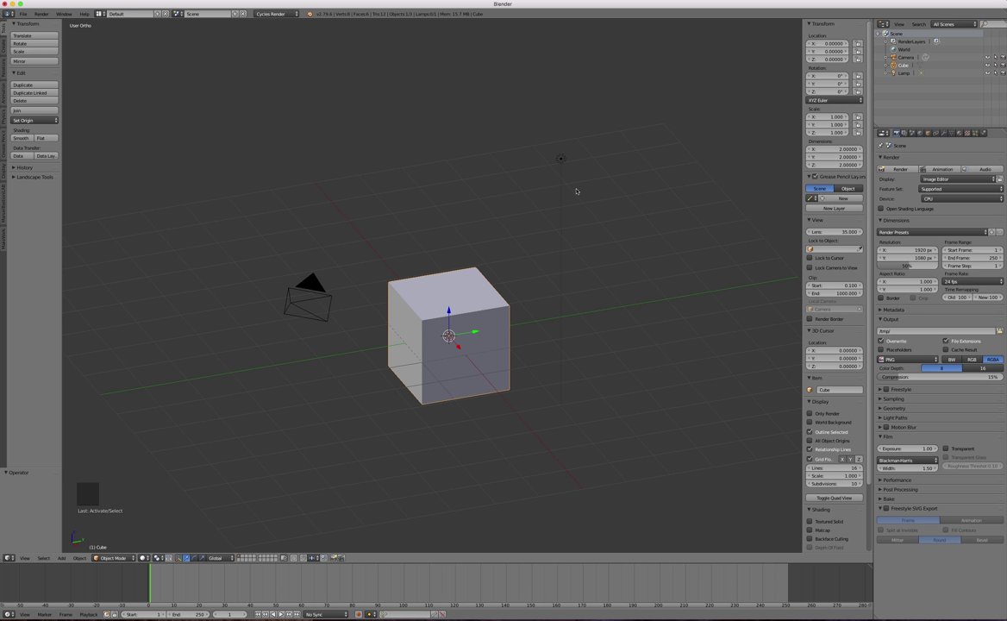
- Rotate the cube by exactly 45° around the global X axis
key(r)
key(x)
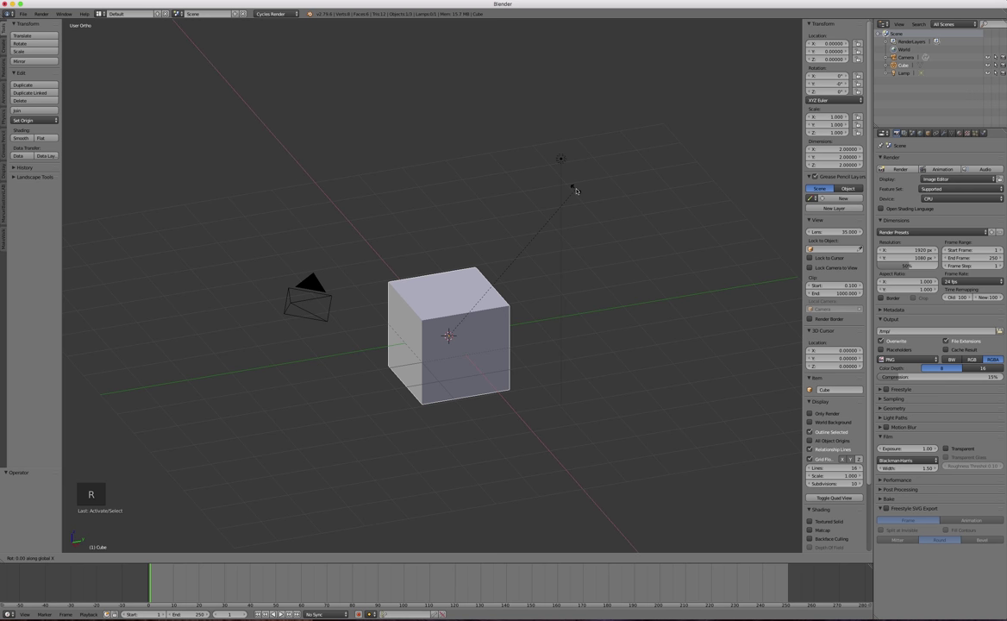
text(45)
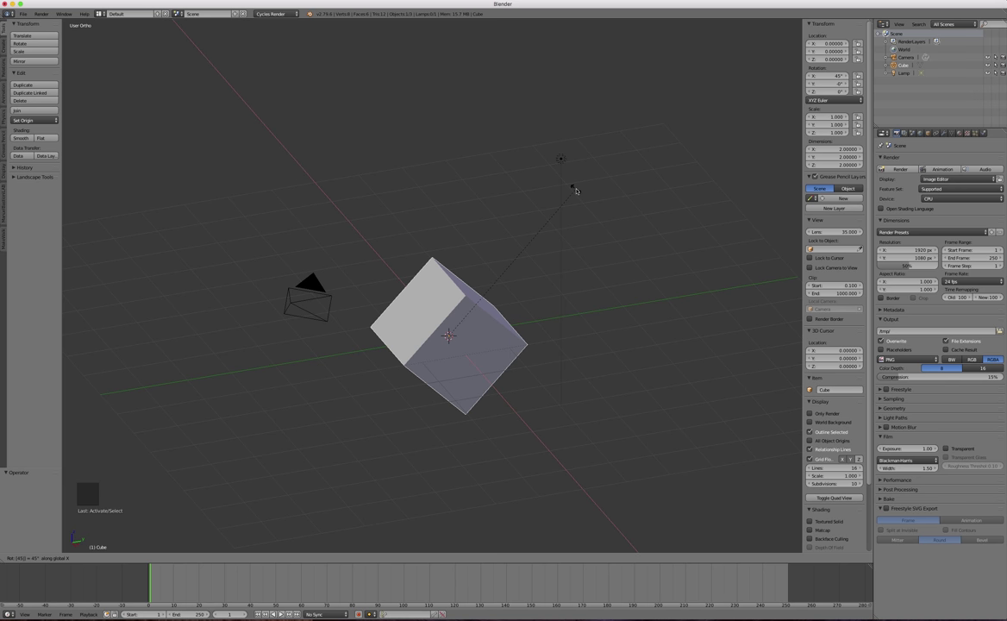
key(Return)
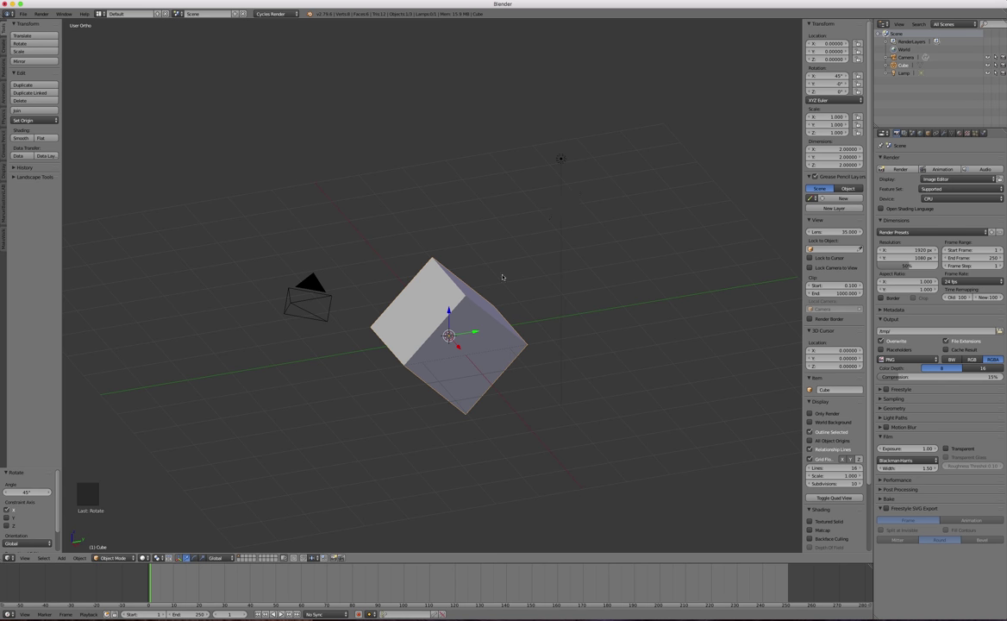
- Reset the cube's X rotation to 0° in the transform properties
middle_drag(502, 277, 529, 309)
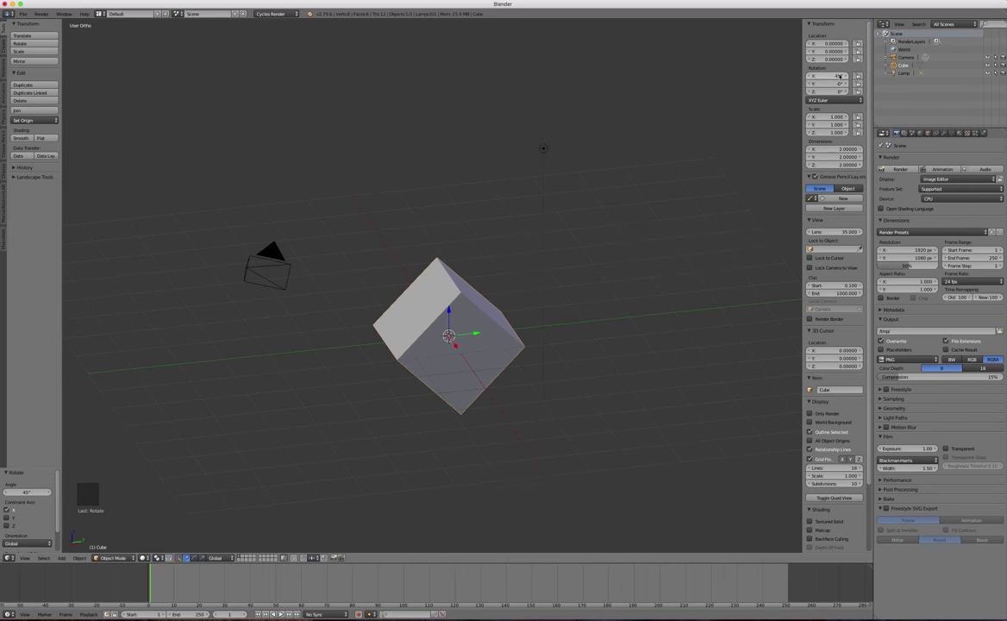
click(761, 101)
text(0)
key(Return)
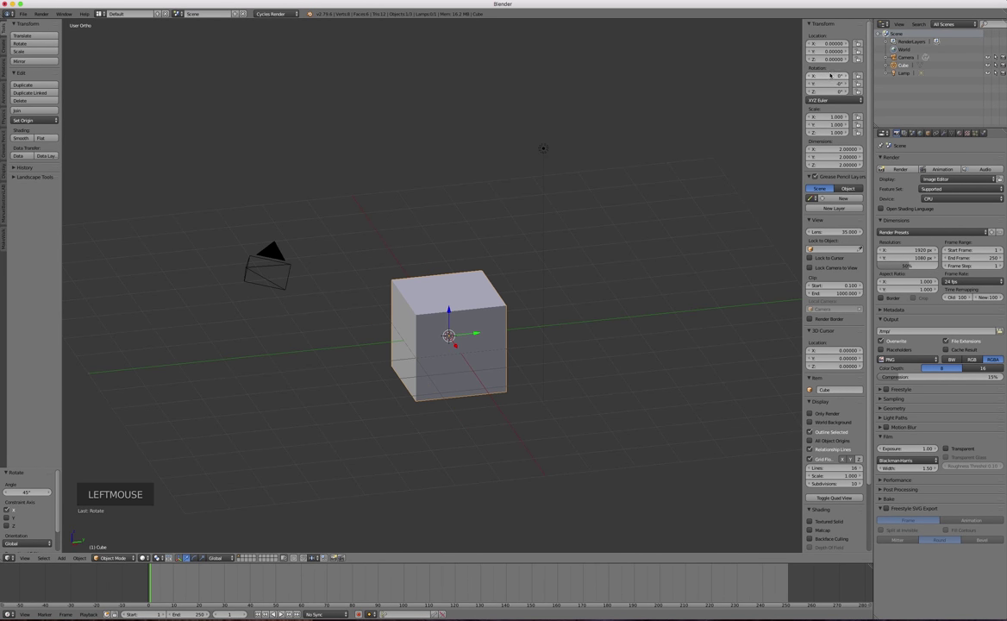
- Set the cube's Y rotation to 0° in its transform properties
click(820, 84)
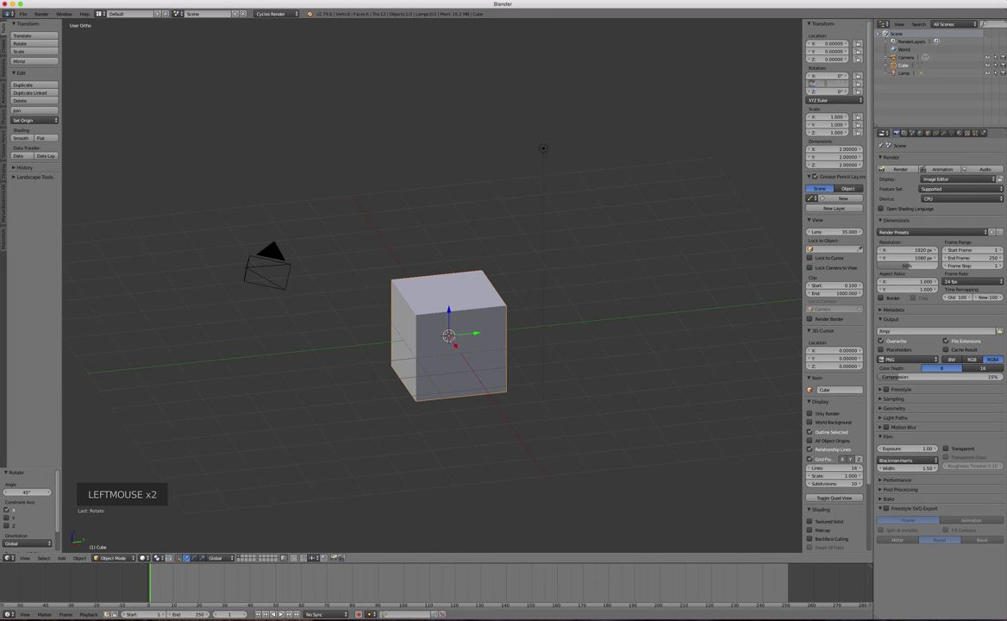
click(820, 83)
text(0)
key(Return)
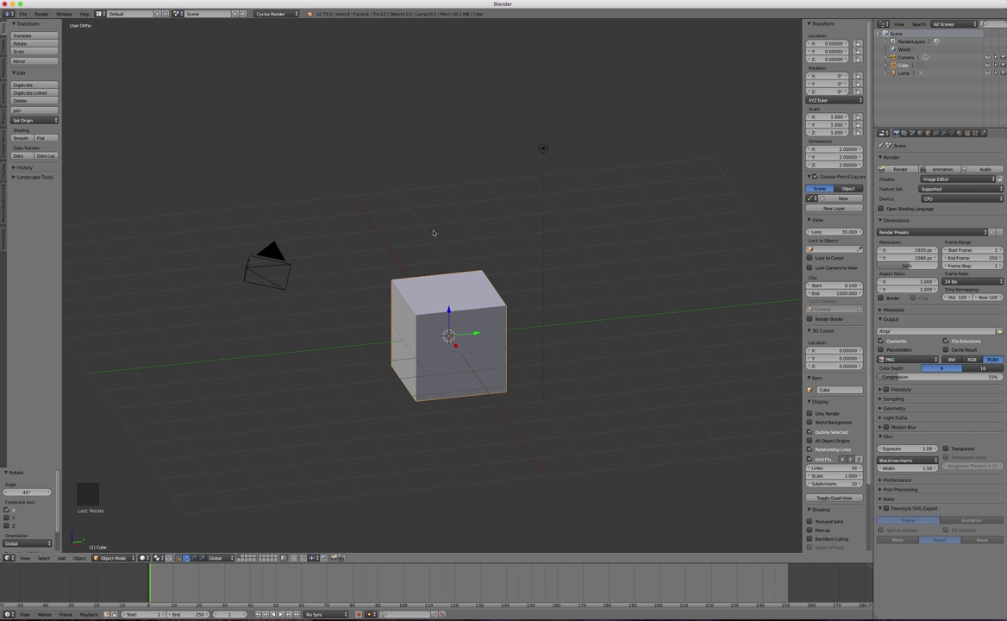
- Try moving the cube freely around the scene
key(g)
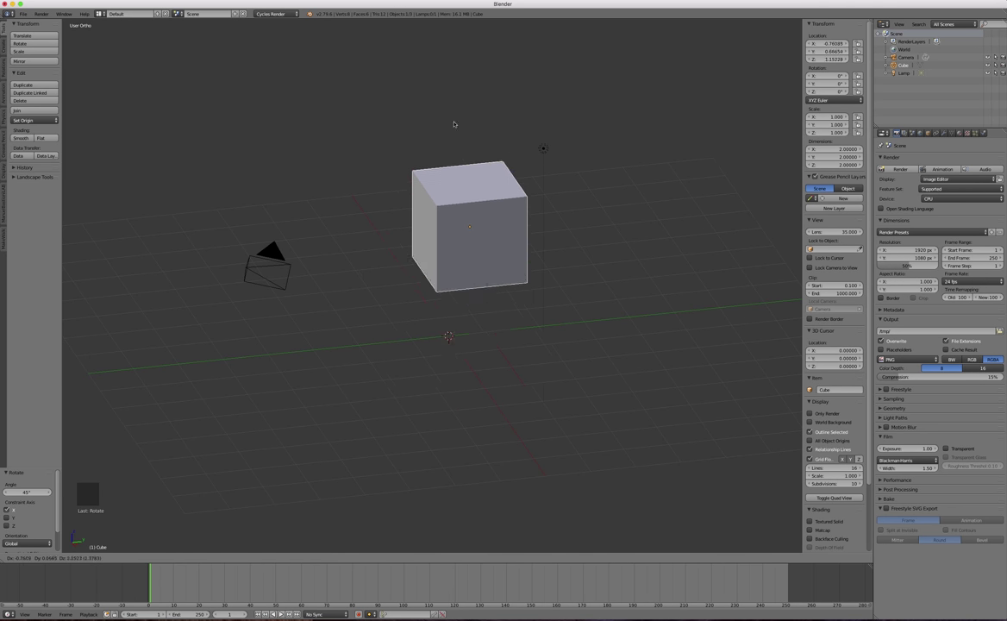
click(427, 198)
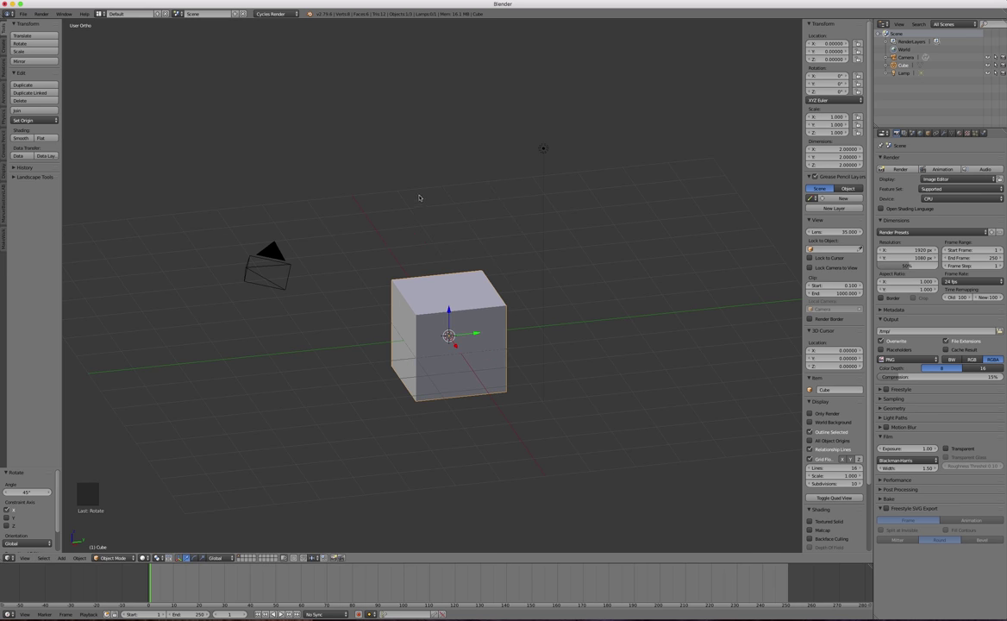
key(g)
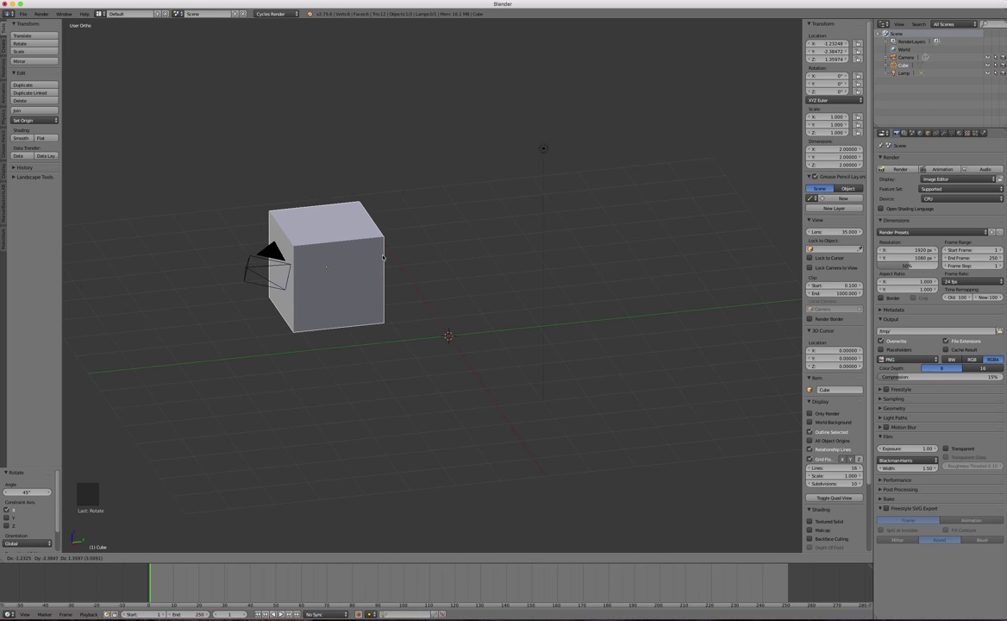
key(Escape)
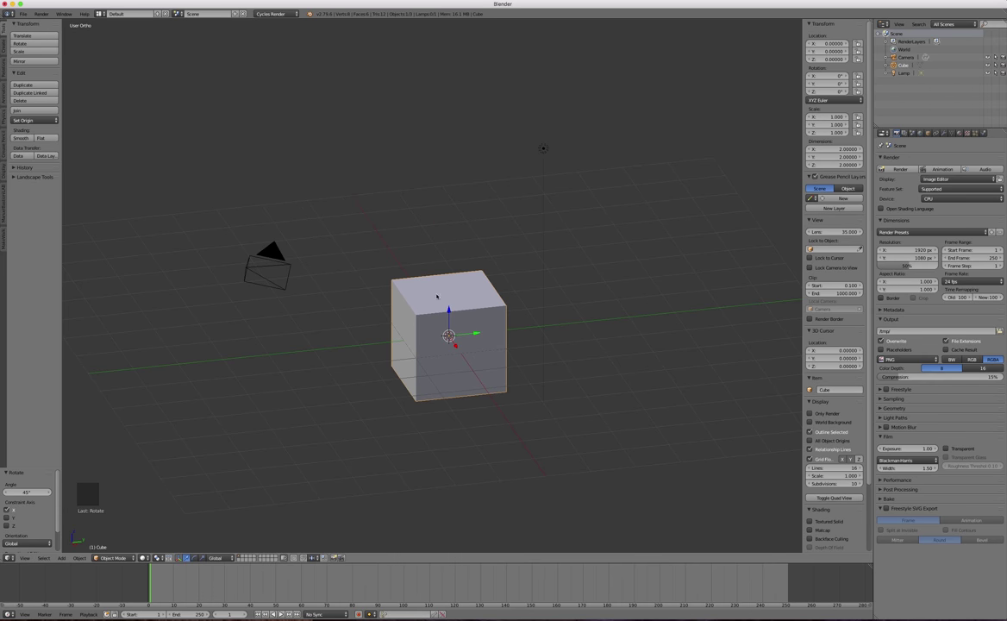
- Move the cube exactly 1 unit along the global X axis and reset its X location to 0 in the transform properties
middle_drag(386, 272, 402, 275)
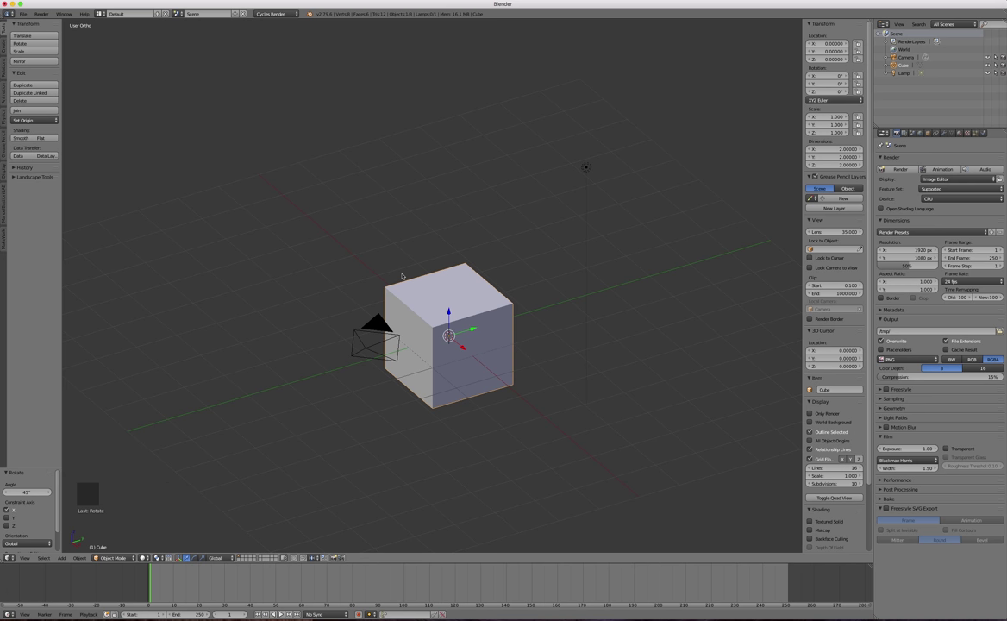
text(gx1)
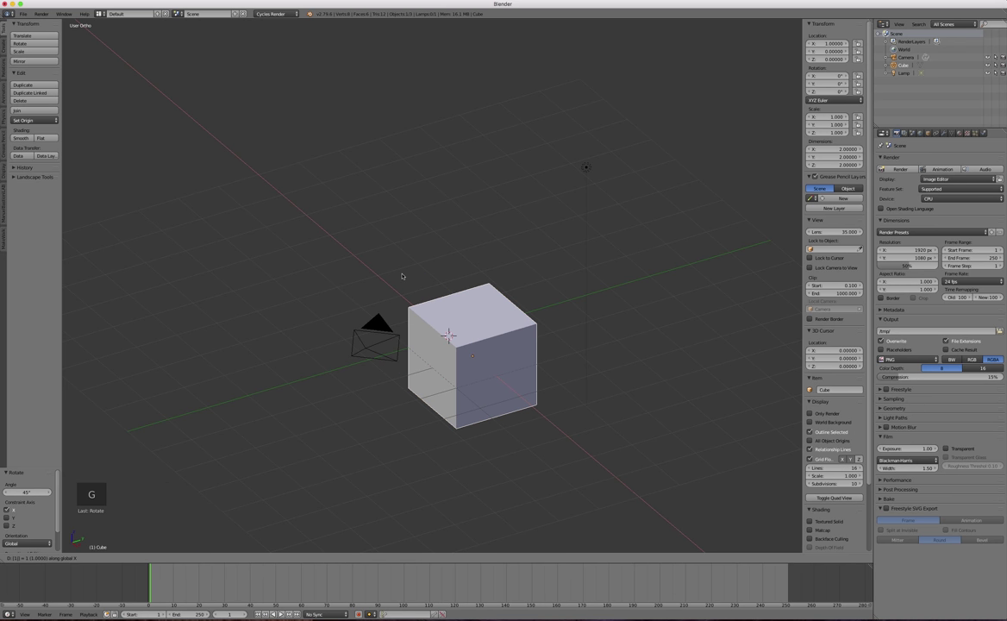
key(Return)
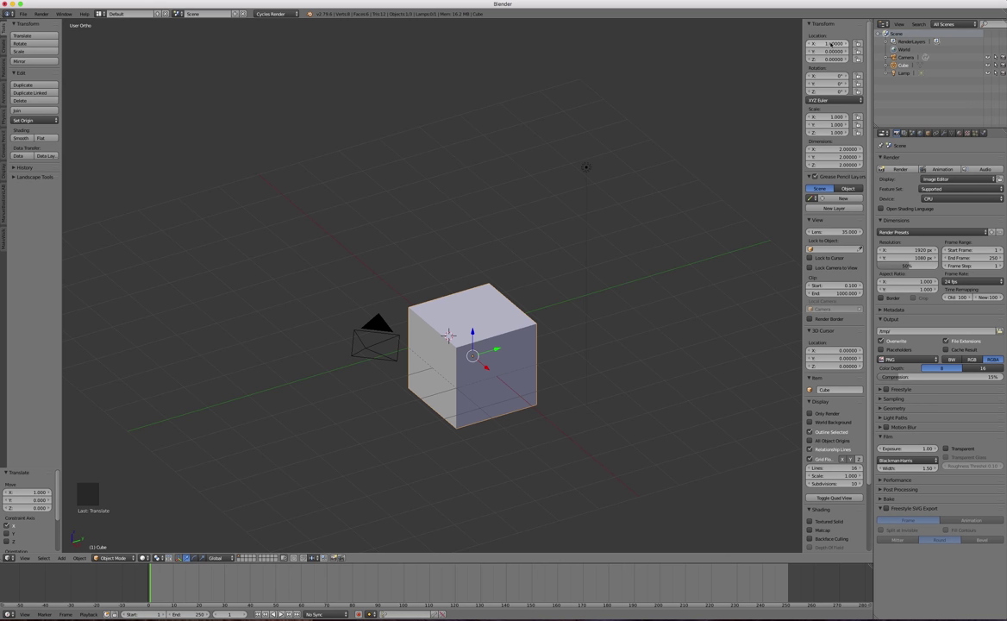
click(831, 43)
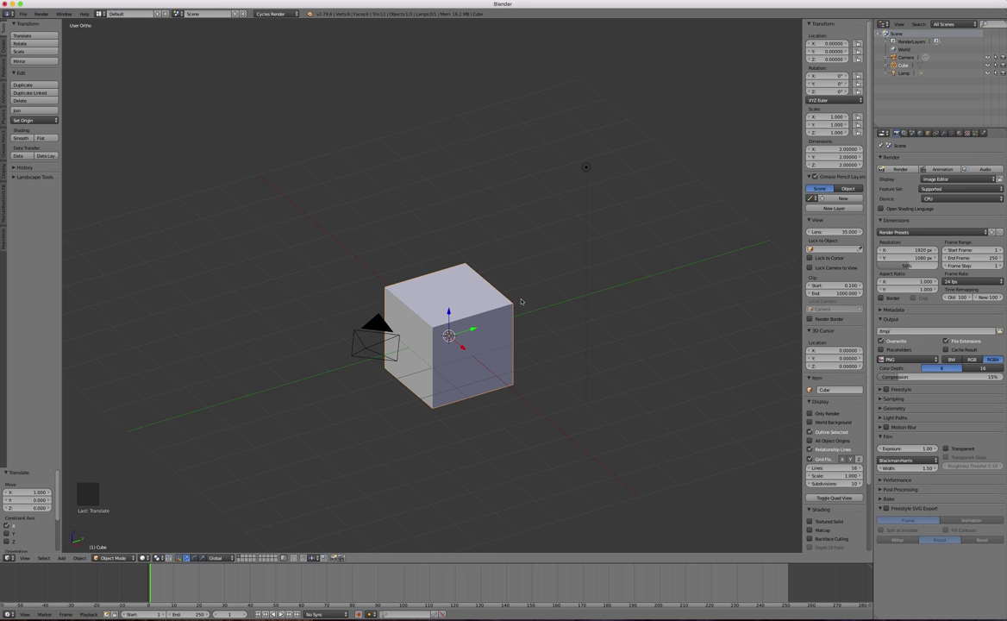
- Duplicate the cube and place the copy freely, offset about 1.13 in X, 2.91 in Y and 0.81 in Z
mouse_move(473, 300)
middle_down()
mouse_move(255, 276)
mouse_move(514, 325)
mouse_move(472, 299)
middle_up()
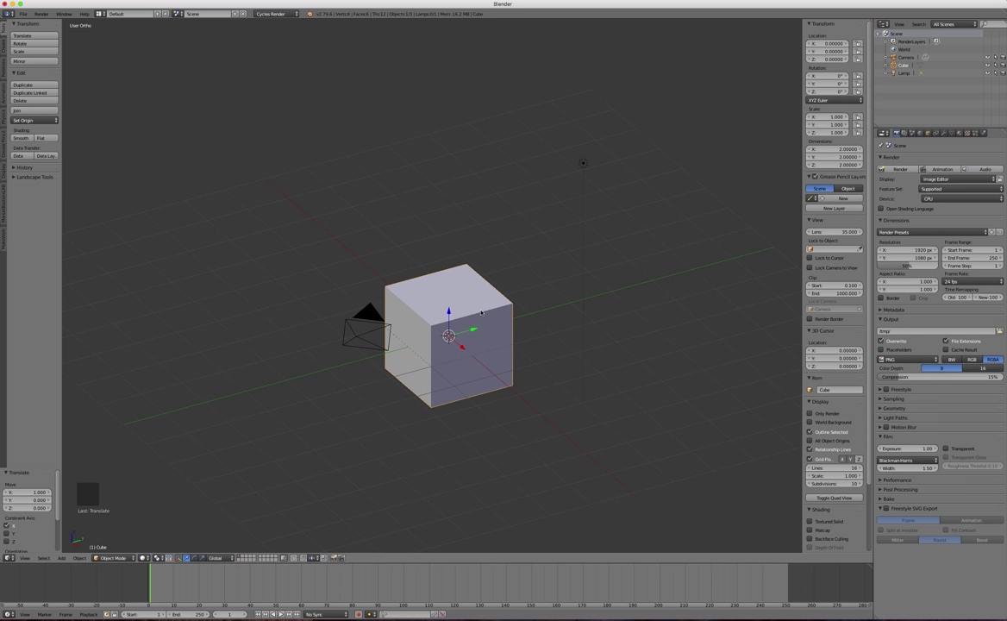
scroll(469, 284, down, 4)
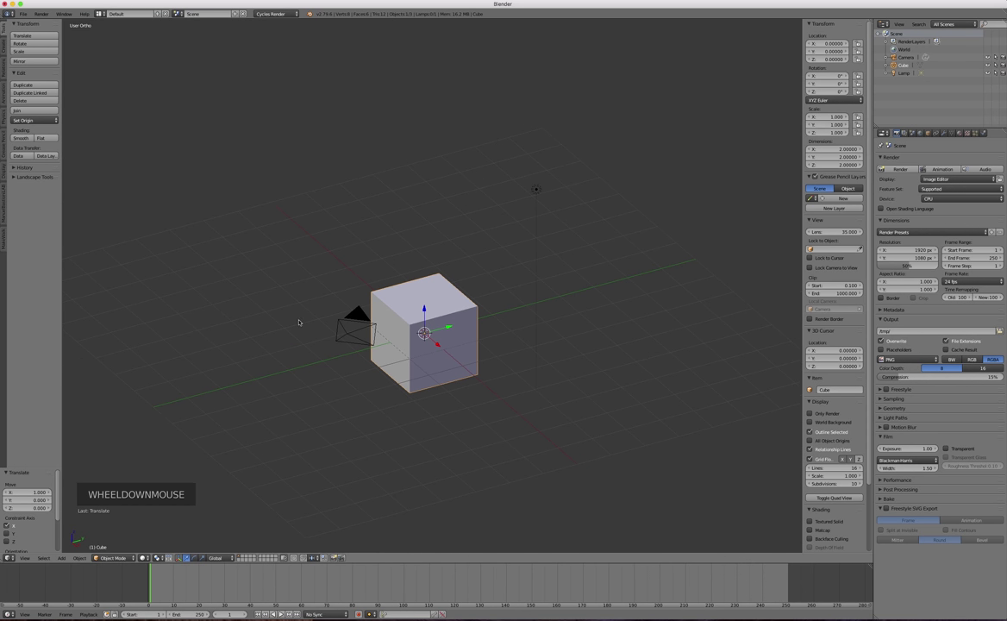
scroll(434, 283, up, 5)
scroll(434, 283, down, 1)
scroll(434, 283, down, 1)
scroll(414, 306, up, 3)
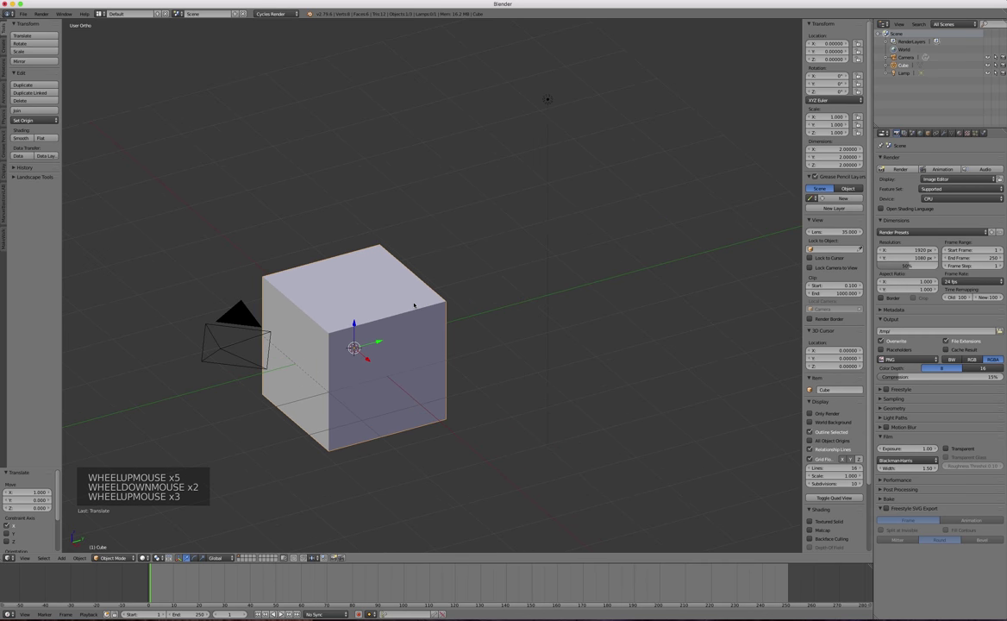
key(shift+d)
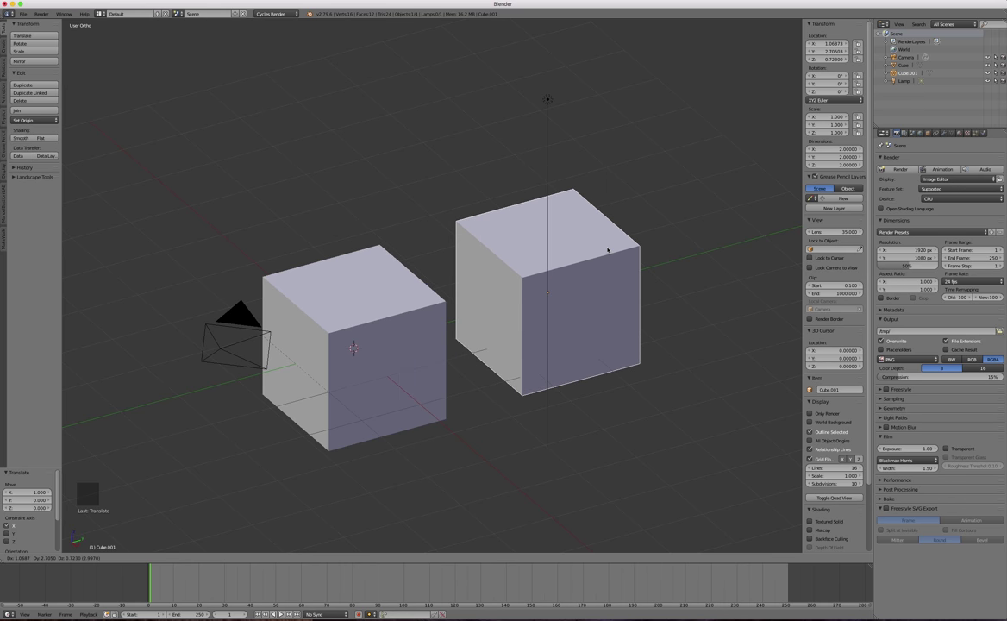
click(622, 245)
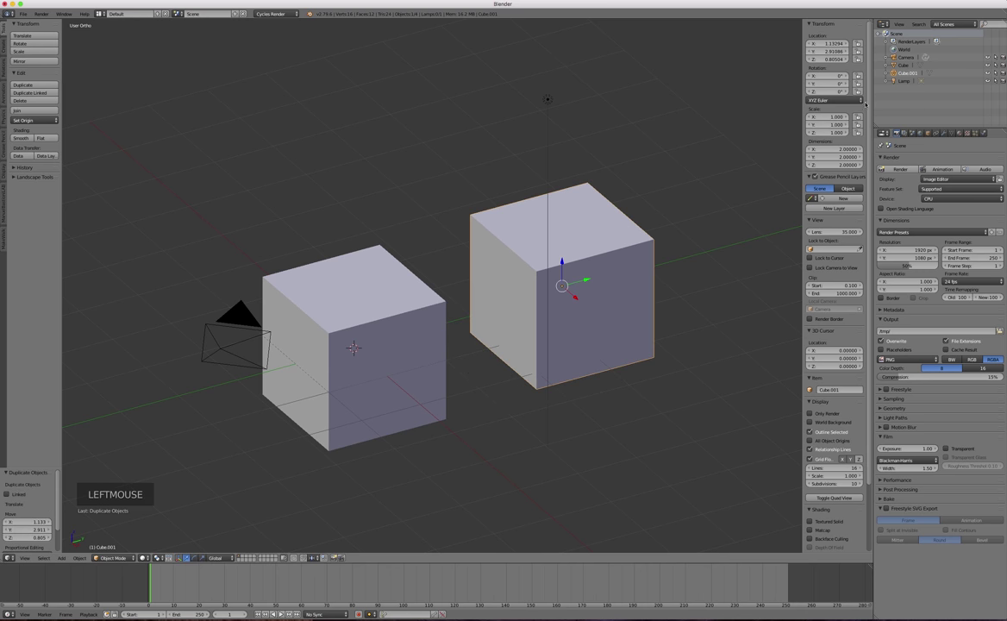
- Select the original cube and its duplicate in turn in the scene outliner, and delete the duplicate
click(903, 65)
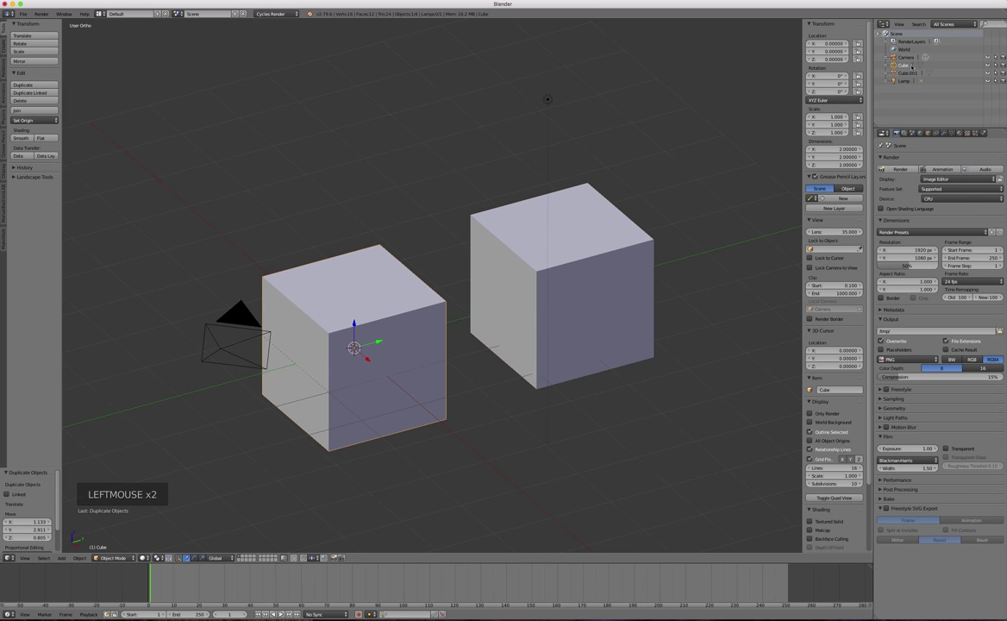
click(908, 73)
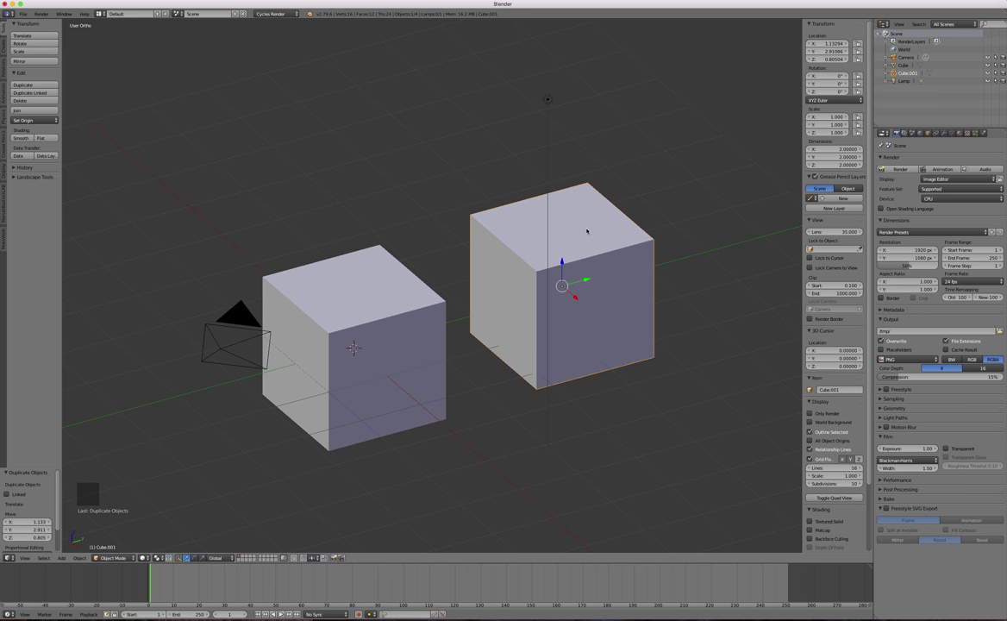
key(Delete)
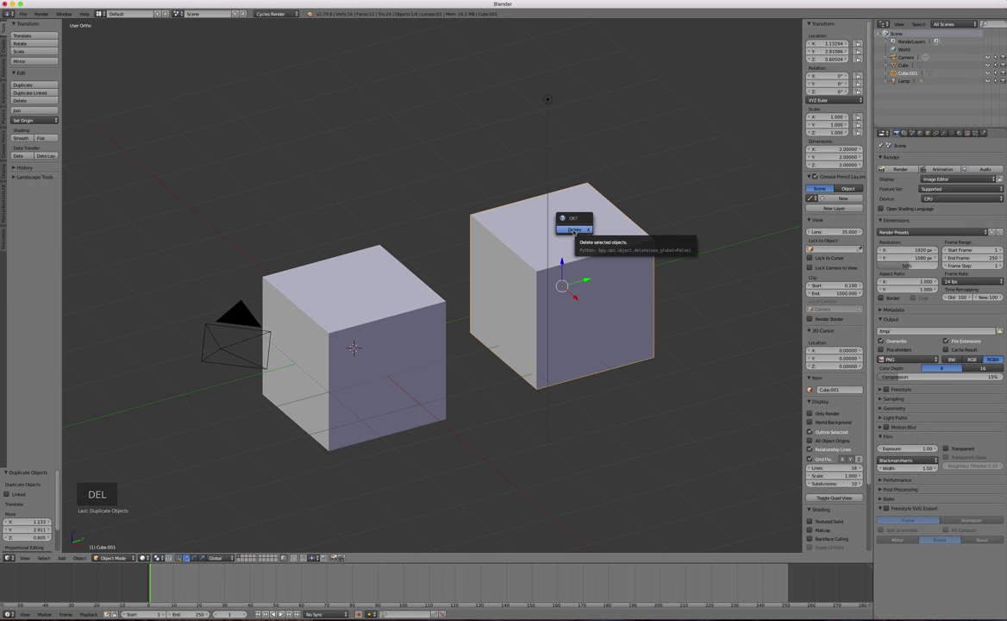
click(574, 229)
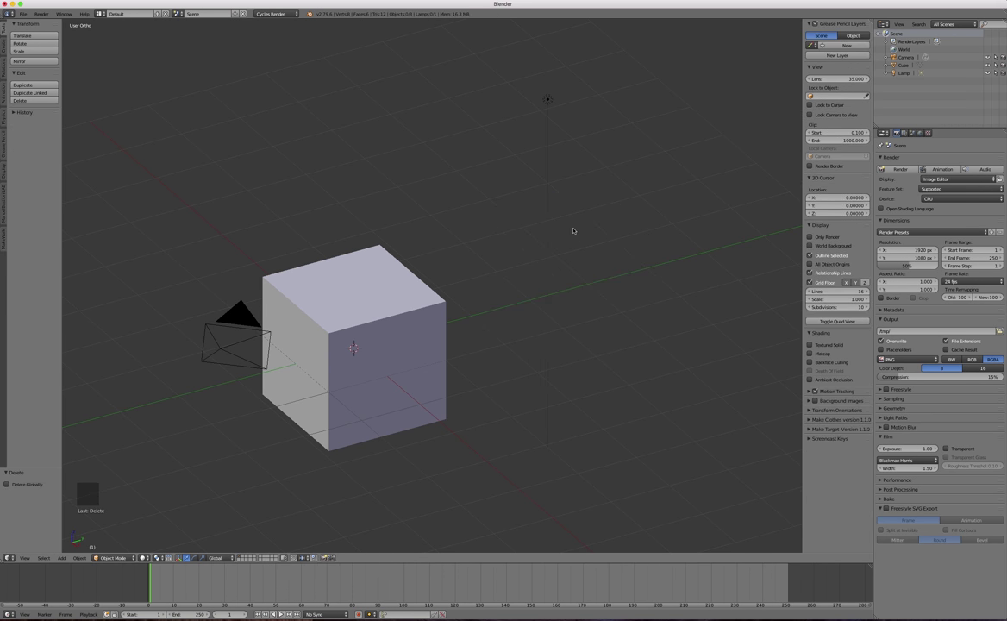
- Duplicate the original cube with an offset of about 1.42, 3.37 and 0.76 in X, Y and Z, and delete the copy
click(380, 302)
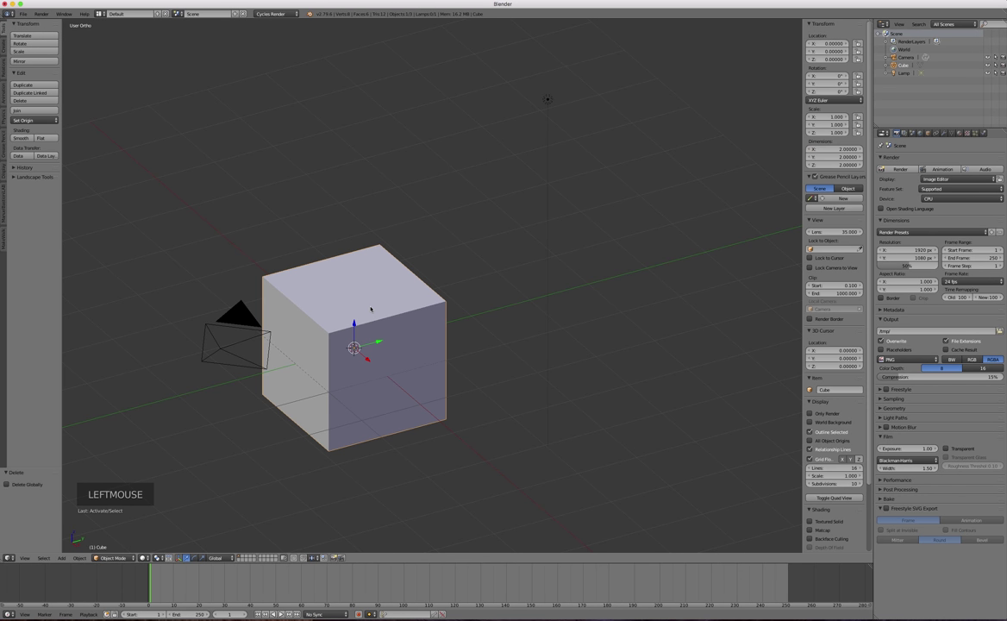
key(shift+d)
click(612, 222)
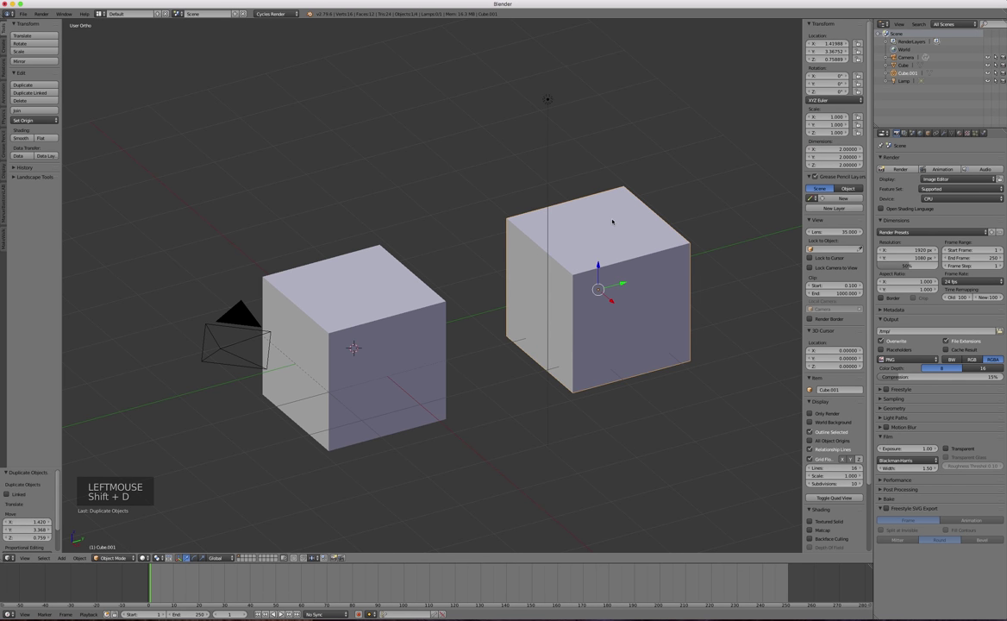
key(x)
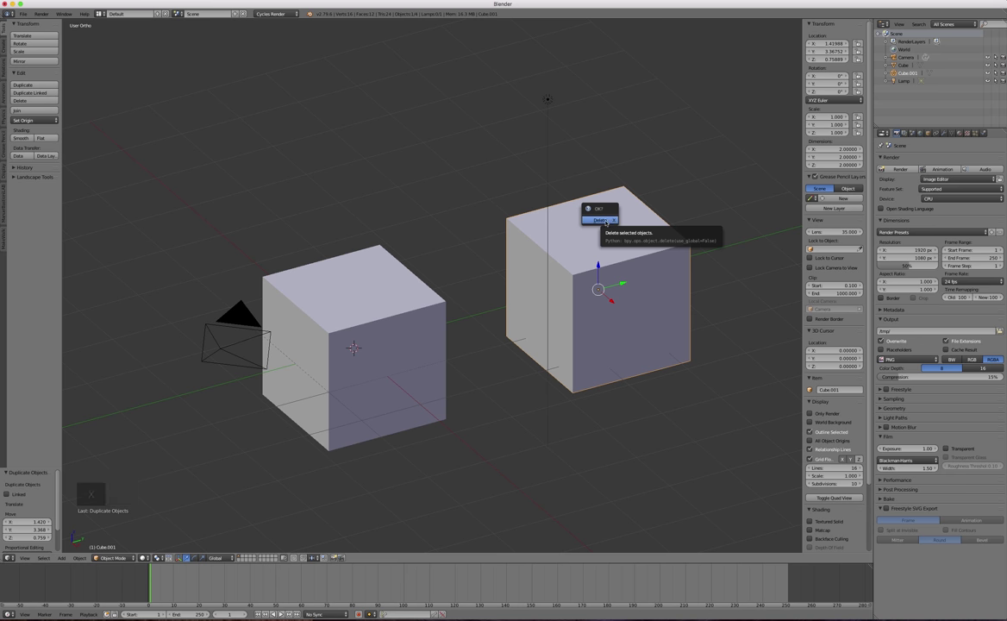
click(613, 221)
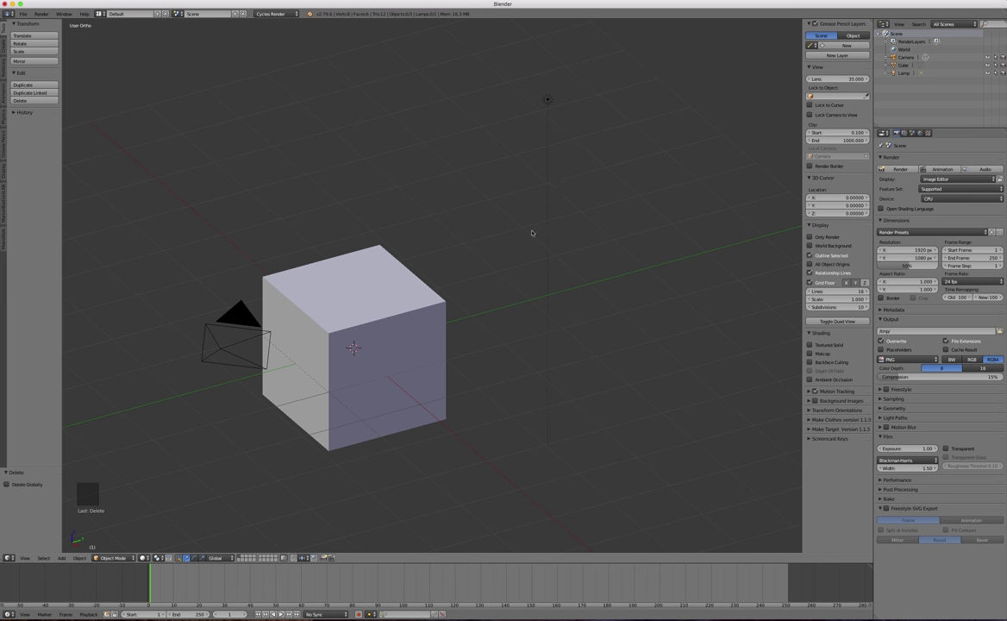
- Duplicate the cube along the global Y axis, placing the copy about 3.86 units away
click(401, 267)
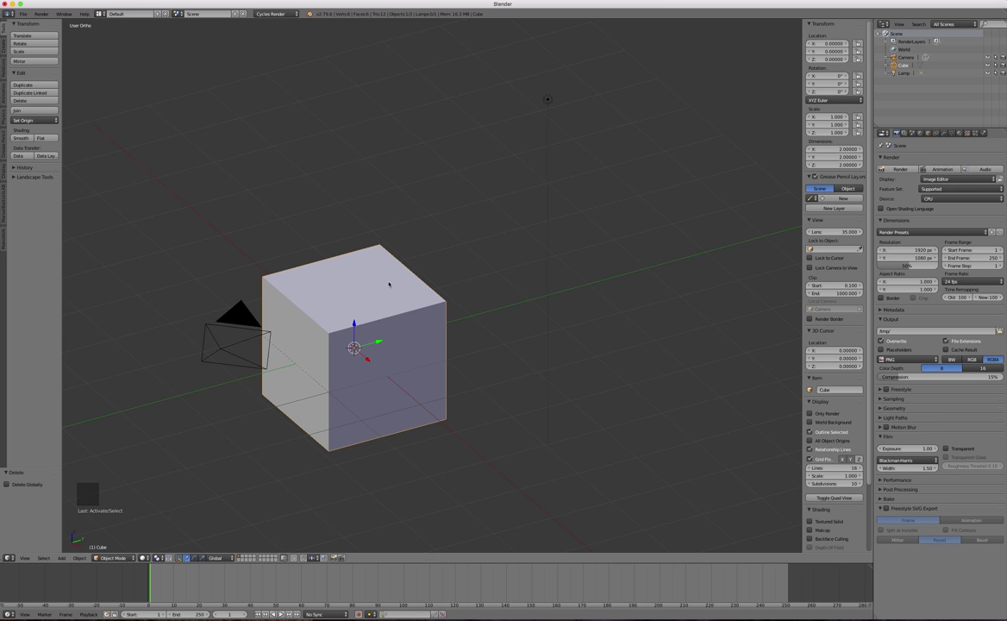
key(shift+d)
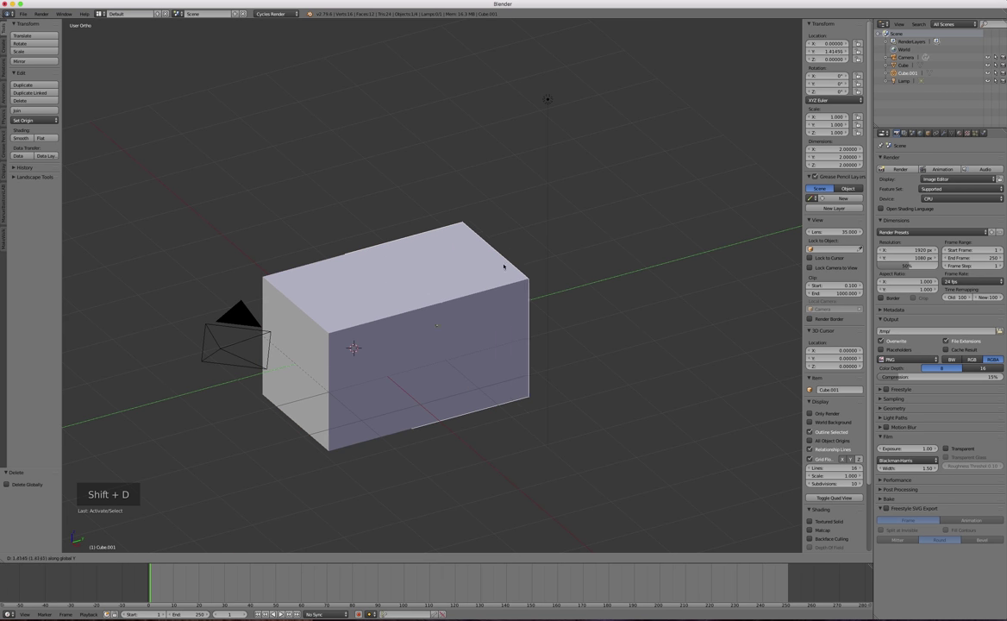
click(621, 247)
scroll(564, 380, down, 5)
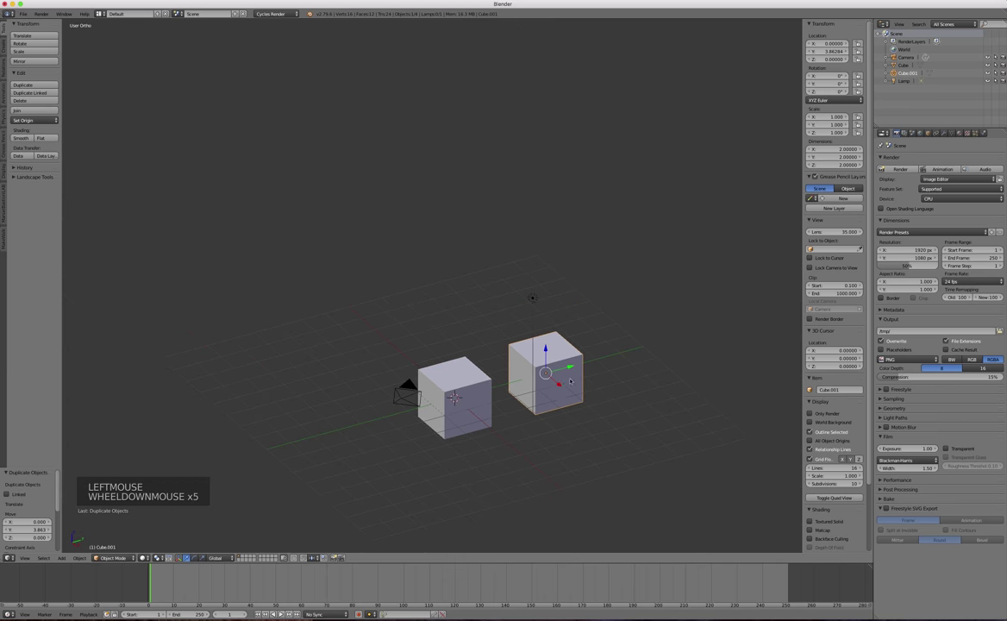
- Duplicate the copy backward along the global X axis, and duplicate that cube about 4.11 units up the global Z axis
key(shift+d)
key(x)
click(499, 335)
key(shift+d)
key(z)
click(503, 238)
- Select the three duplicated cubes together and delete them, keeping the original cube
click(542, 370)
shift+click(487, 310)
shift+click(475, 209)
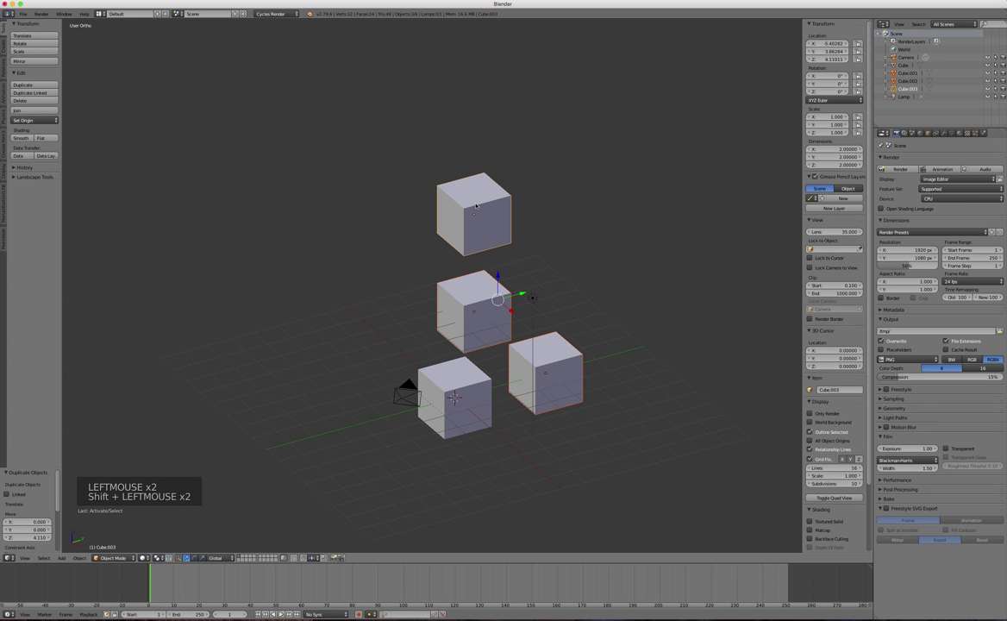
key(Delete)
click(472, 204)
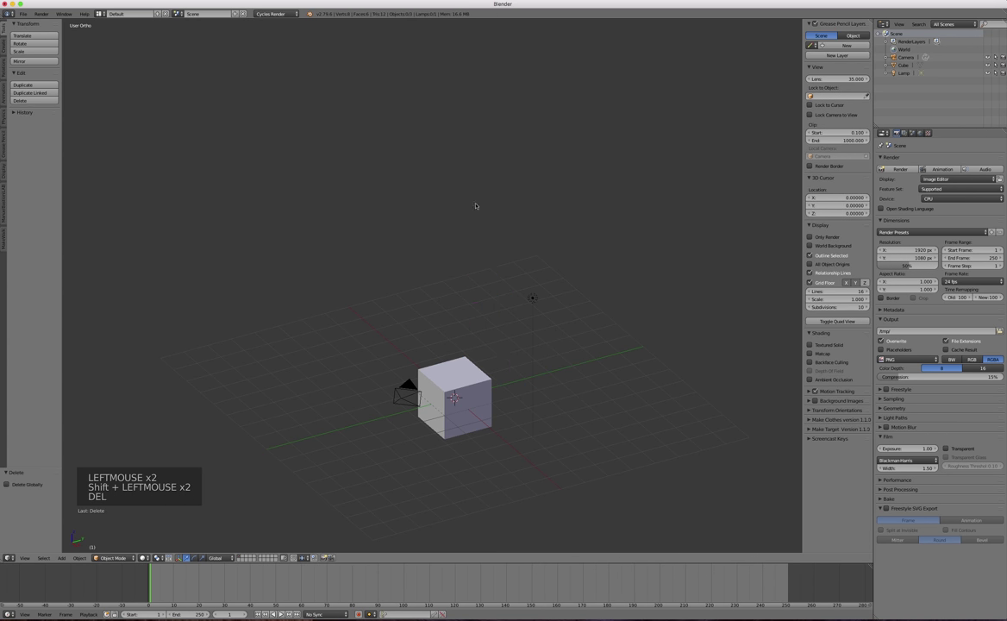
- Duplicate the original cube exactly 2 units along the global Y axis
click(465, 373)
key(shift+d)
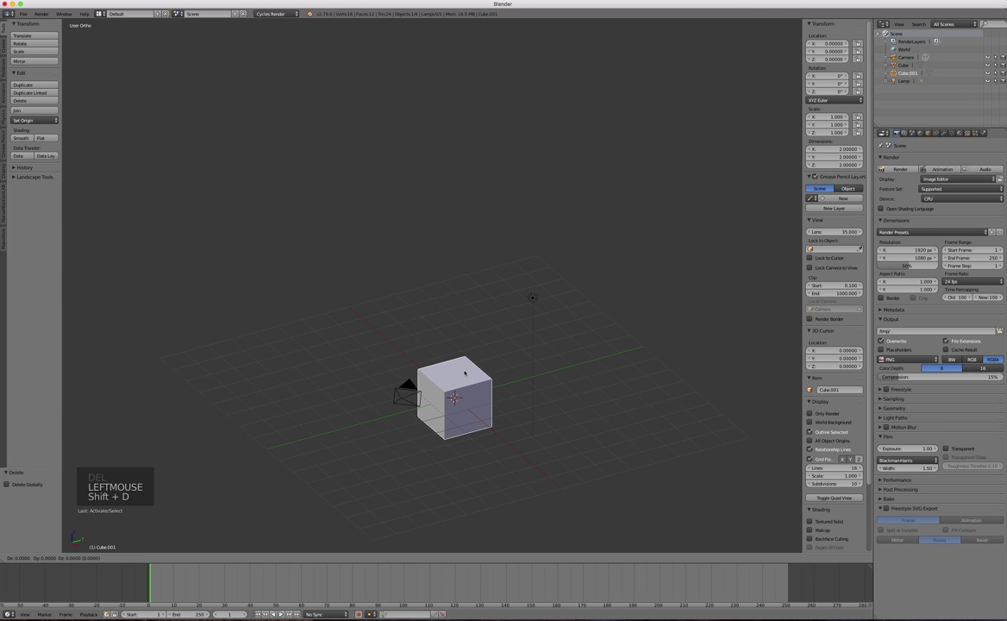
key(y)
key(2)
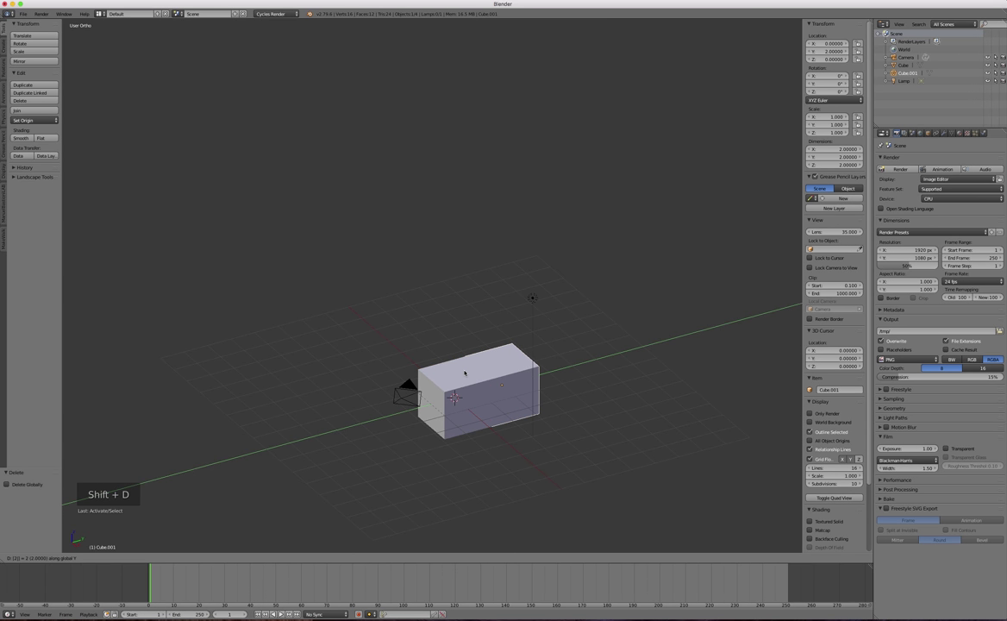
key(Return)
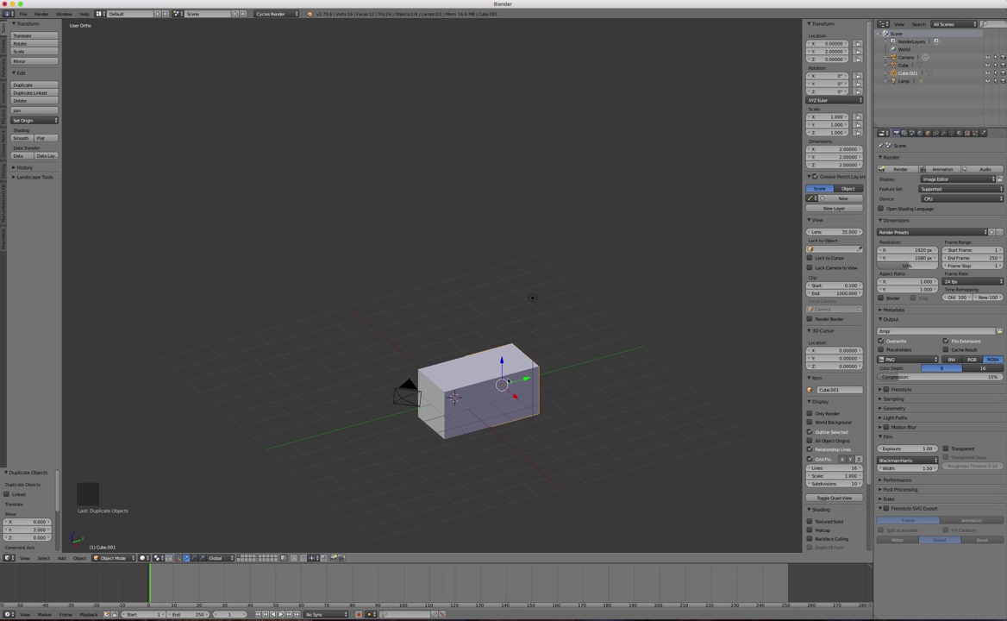
- Delete the duplicate adjoining the original cube and select the original again
click(468, 383)
click(509, 375)
click(511, 370)
click(513, 364)
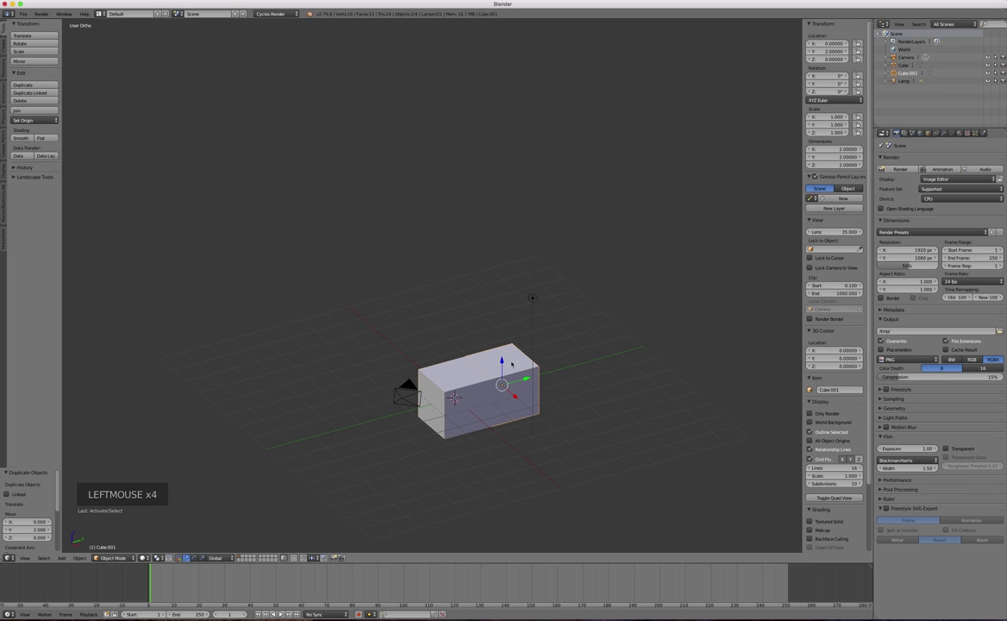
key(Delete)
click(455, 354)
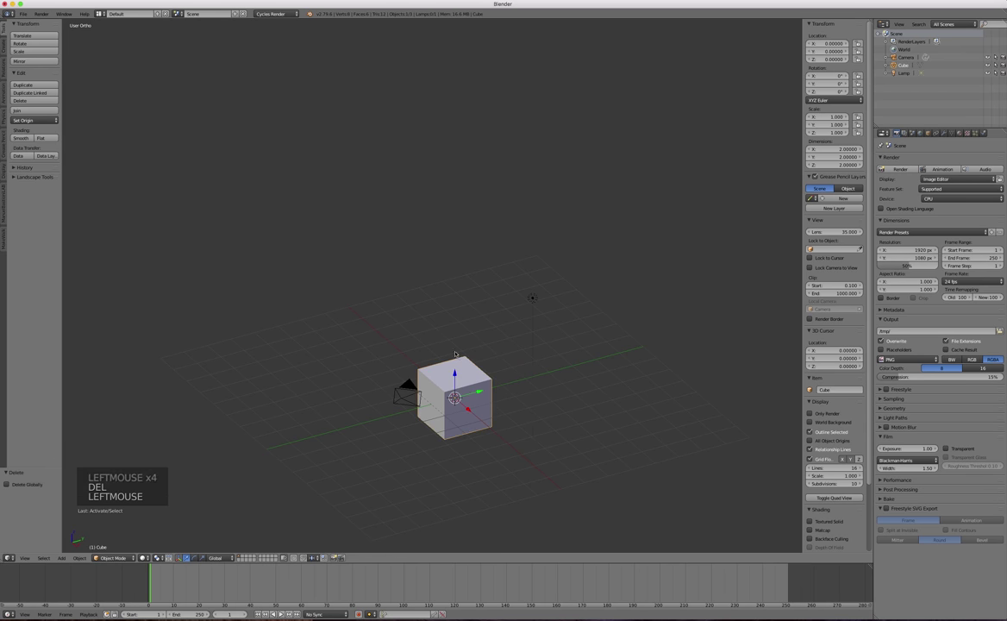
- Duplicate the cube exactly 4 units along the global Y axis
key(shift+d)
key(y)
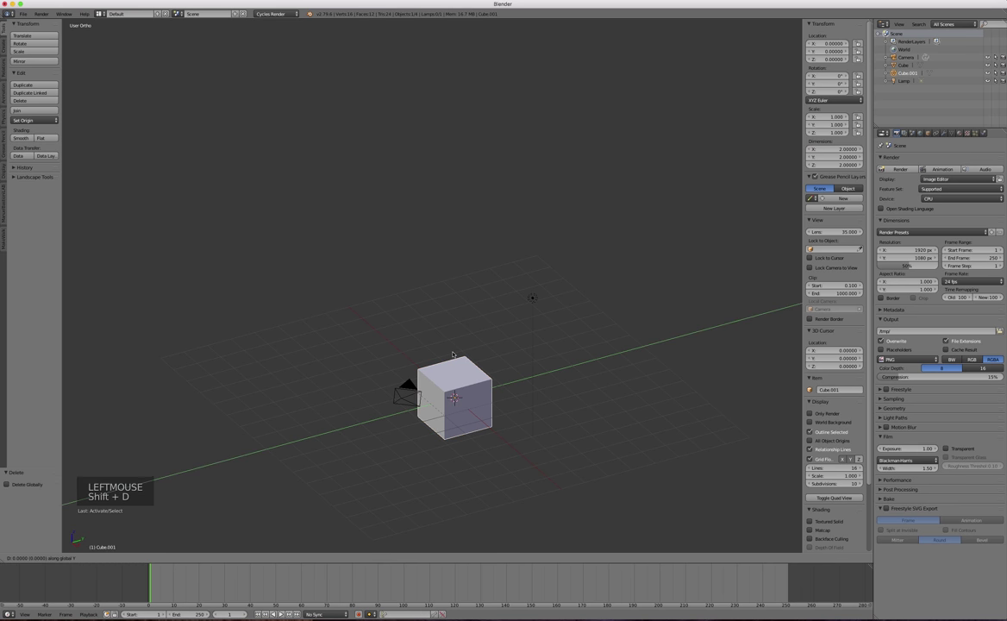
key(4)
key(Return)
- Duplicate the newest cube exactly -4 units along the X axis
key(shift+d)
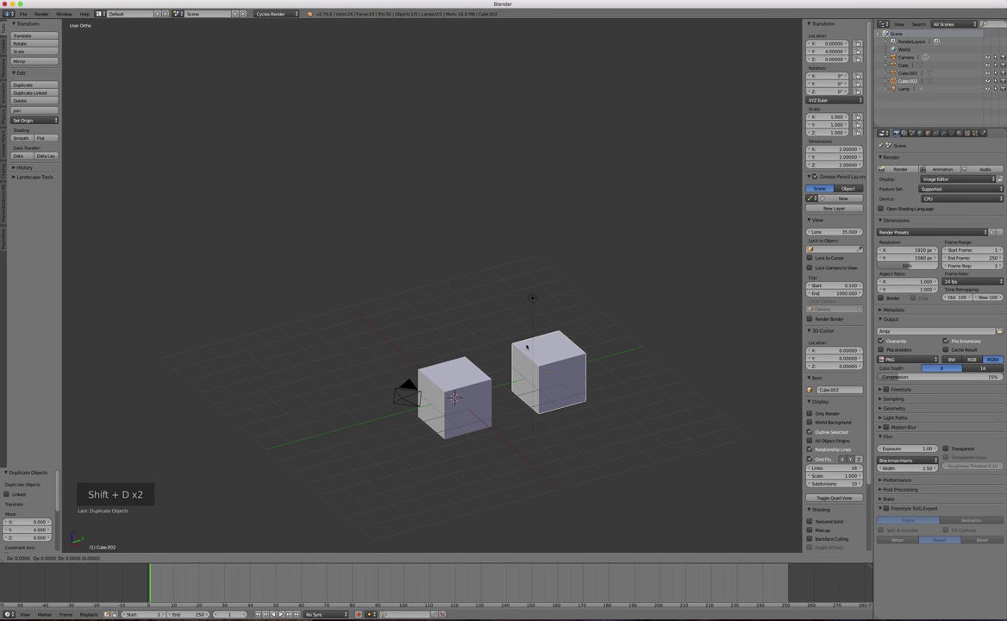
key(x)
key(minus)
key(4)
key(Return)
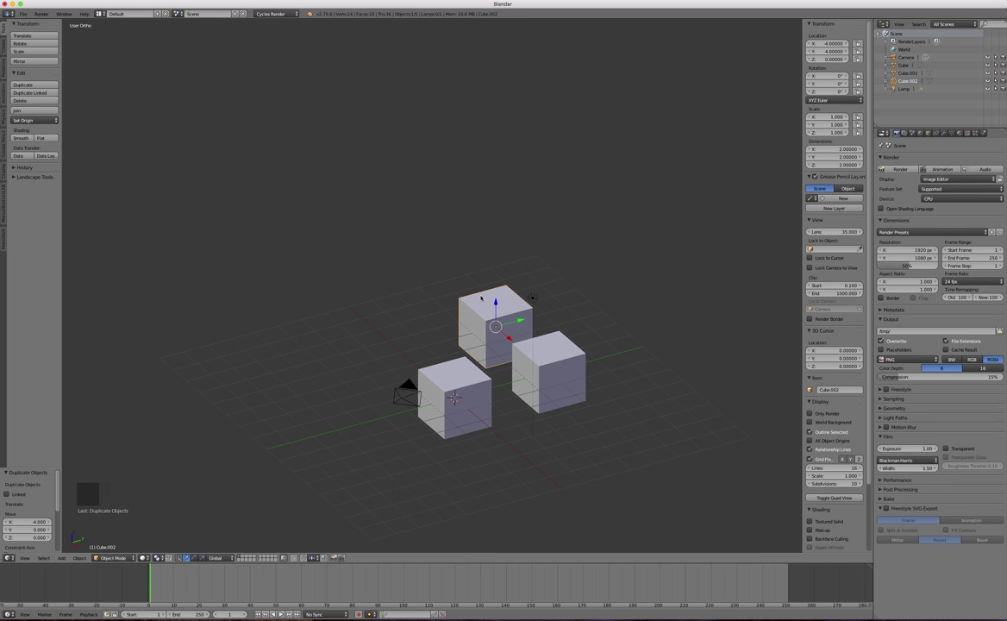
- Duplicate the rear cube exactly 4 units upward along the global Z axis
key(shift+d)
key(z)
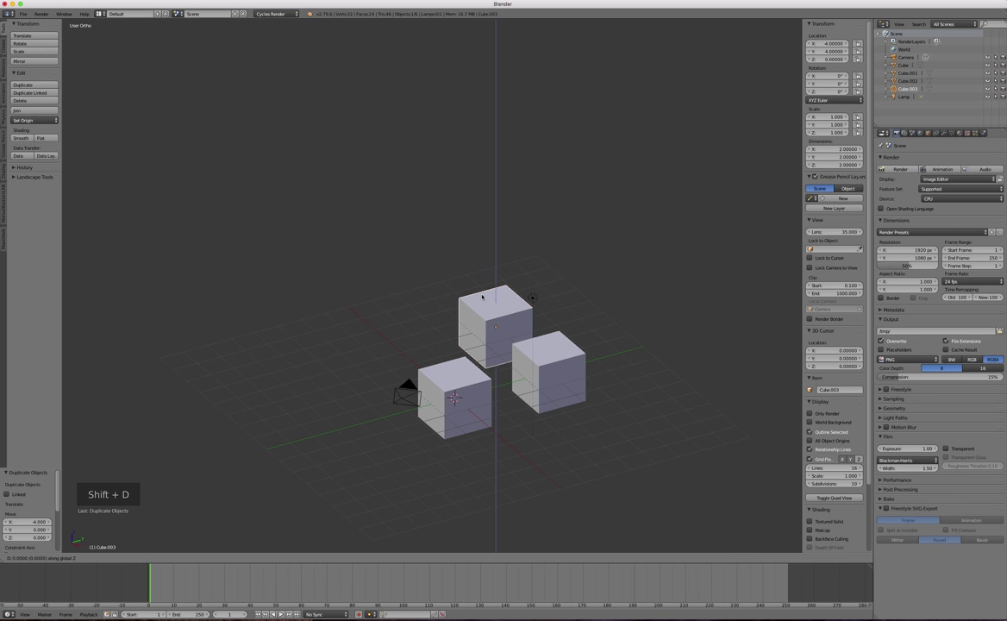
key(4)
key(Return)
mouse_move(420, 285)
middle_down()
mouse_move(439, 283)
mouse_move(364, 285)
mouse_move(603, 220)
mouse_move(425, 308)
mouse_move(482, 247)
mouse_move(445, 275)
mouse_move(411, 282)
mouse_move(486, 277)
mouse_move(427, 290)
middle_up()
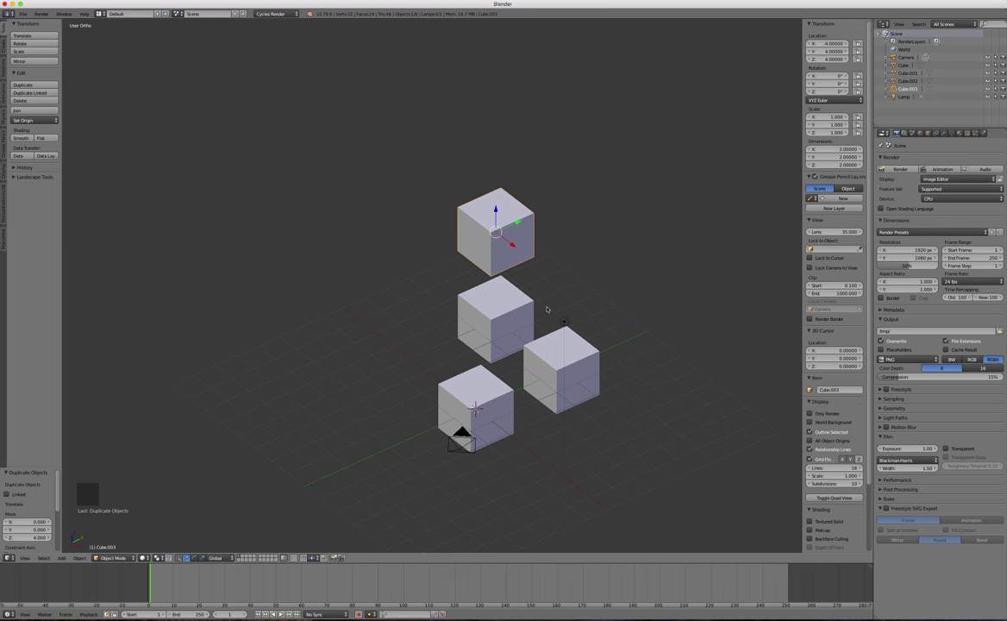
- Add the other two duplicated cubes to the selection and delete all three, keeping the original cube
middle_drag(488, 286, 537, 305)
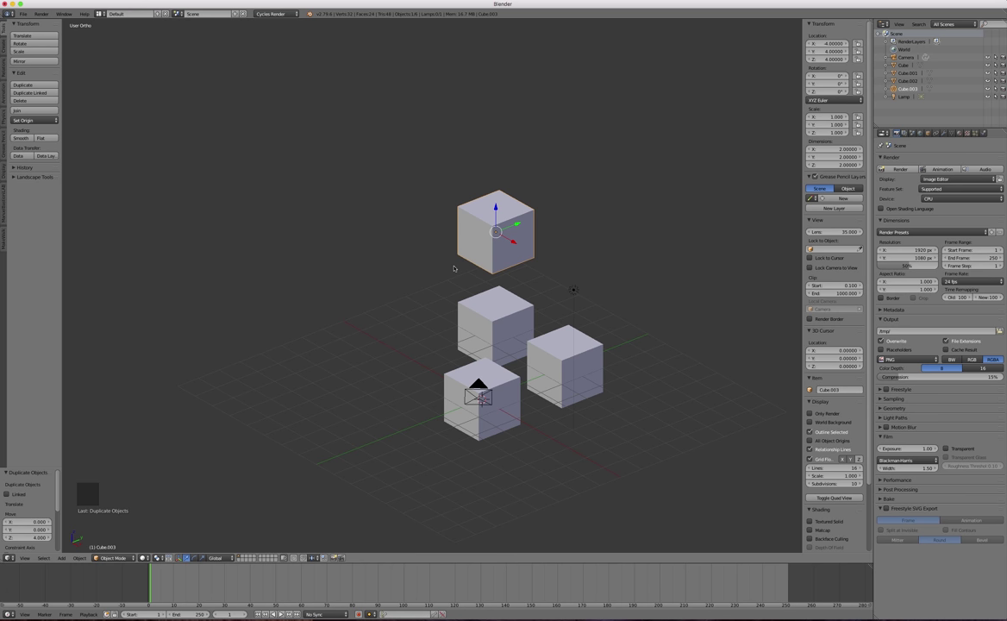
shift+click(509, 307)
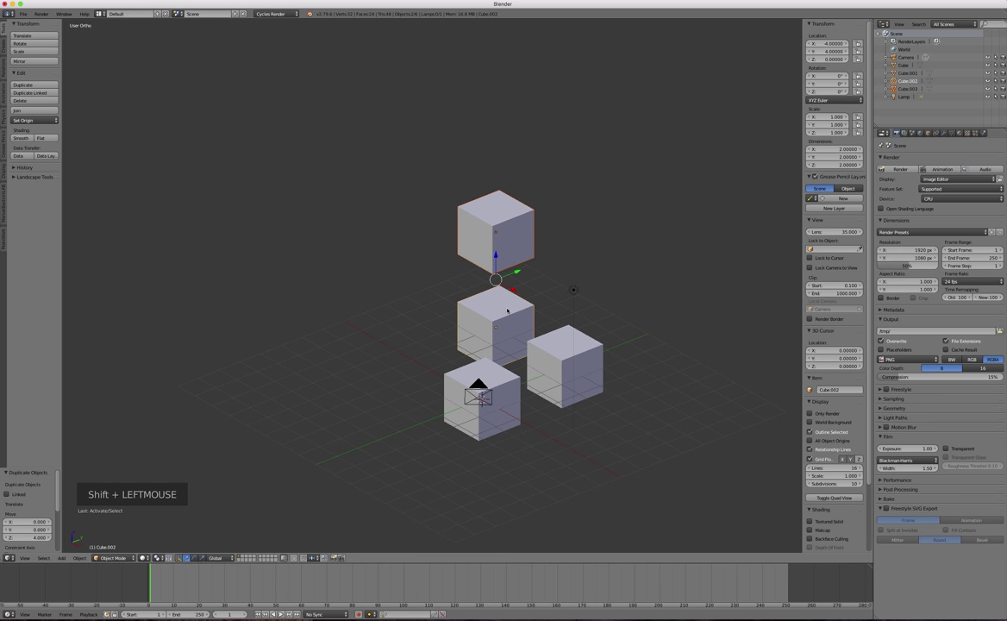
shift+click(541, 280)
key(Delete)
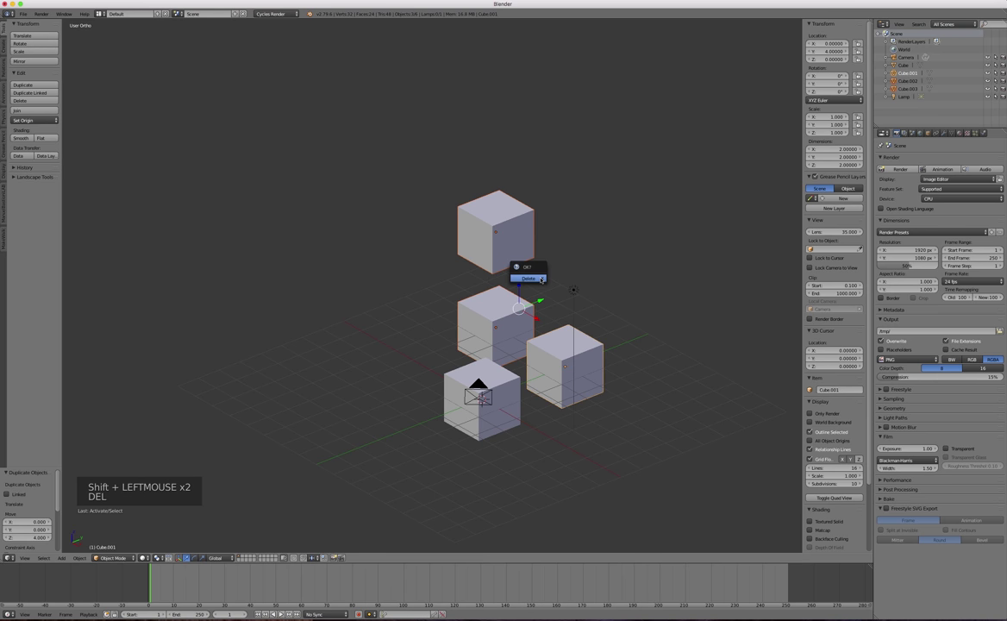
click(539, 280)
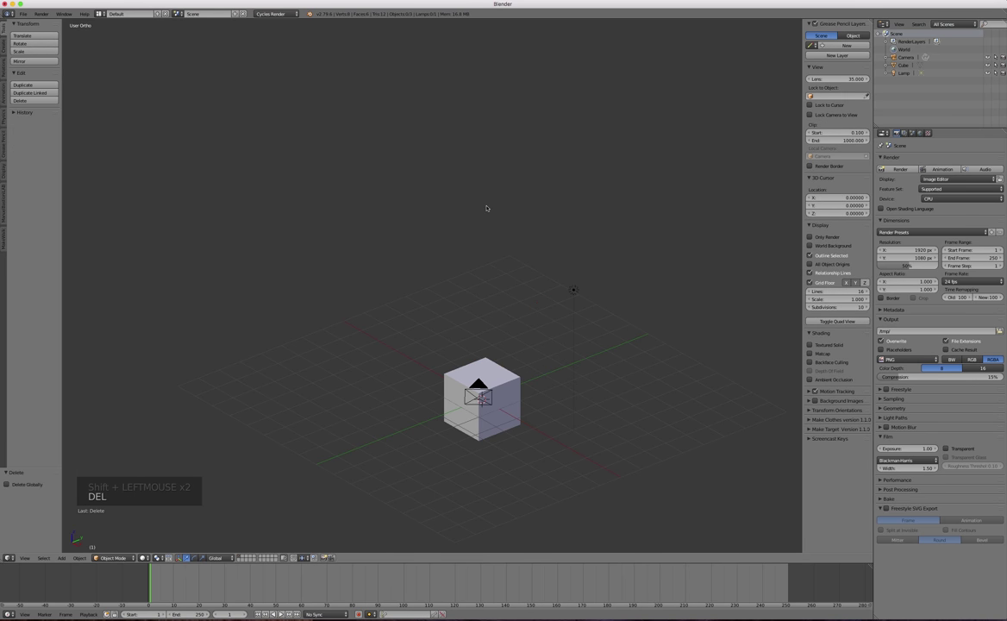
- Examine the 3D cursor at the centre of the remaining cube from several distances and angles
middle_drag(470, 282, 496, 312)
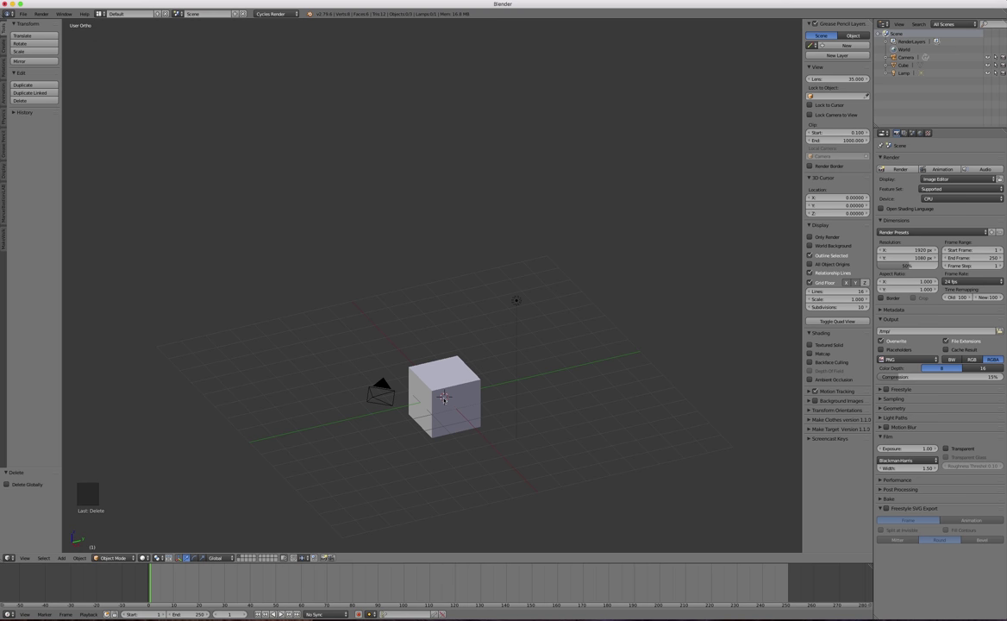
scroll(444, 397, up, 9)
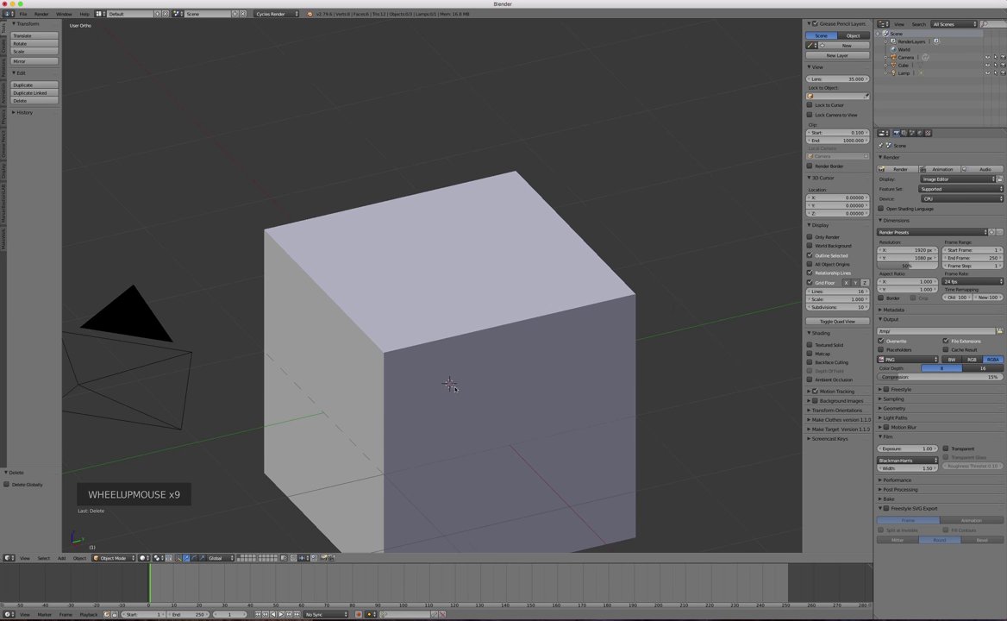
scroll(453, 384, down, 6)
scroll(455, 384, down, 3)
scroll(451, 388, up, 5)
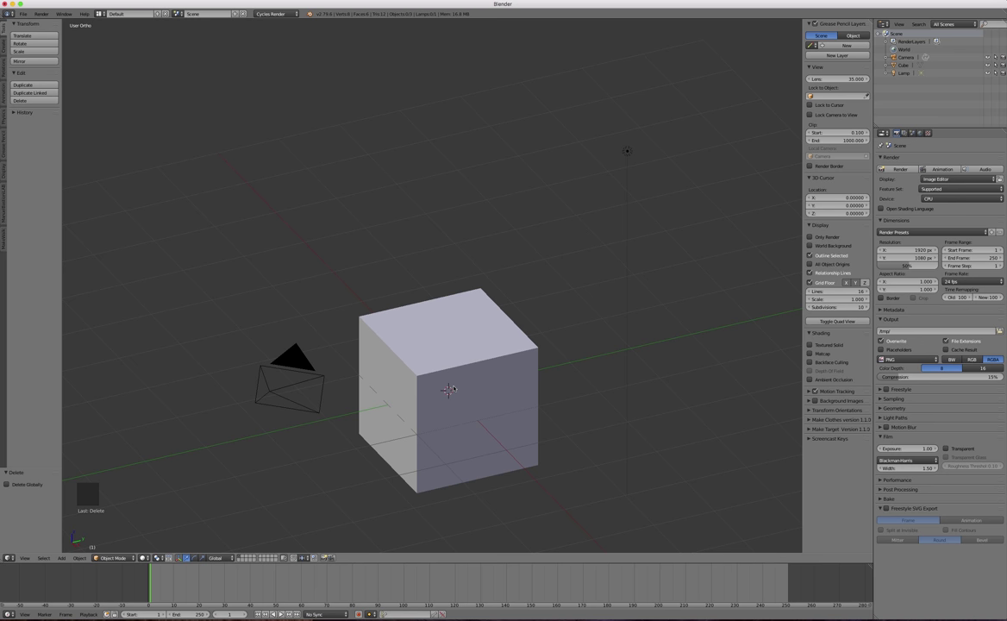
scroll(434, 364, down, 3)
mouse_move(436, 393)
middle_down()
mouse_move(412, 381)
mouse_move(377, 402)
mouse_move(439, 384)
middle_up()
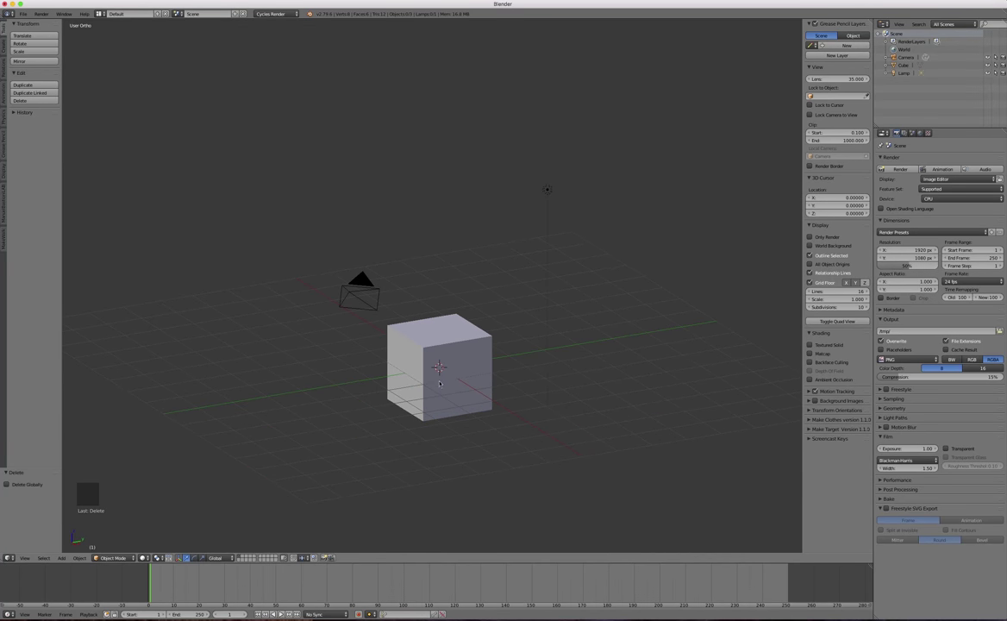
scroll(483, 362, up, 3)
scroll(440, 399, down, 3)
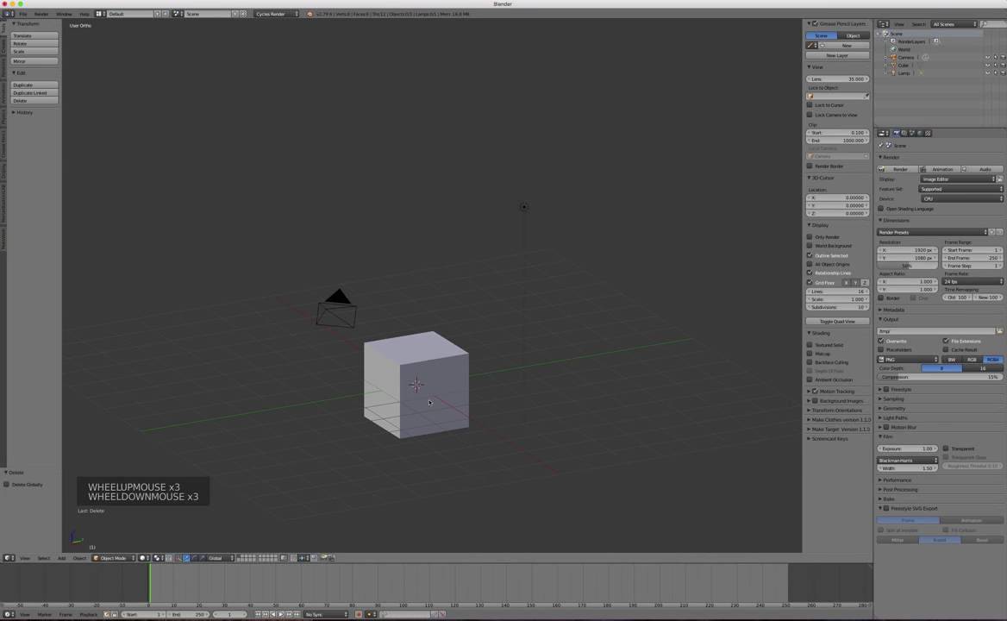
scroll(441, 373, up, 2)
scroll(441, 373, down, 2)
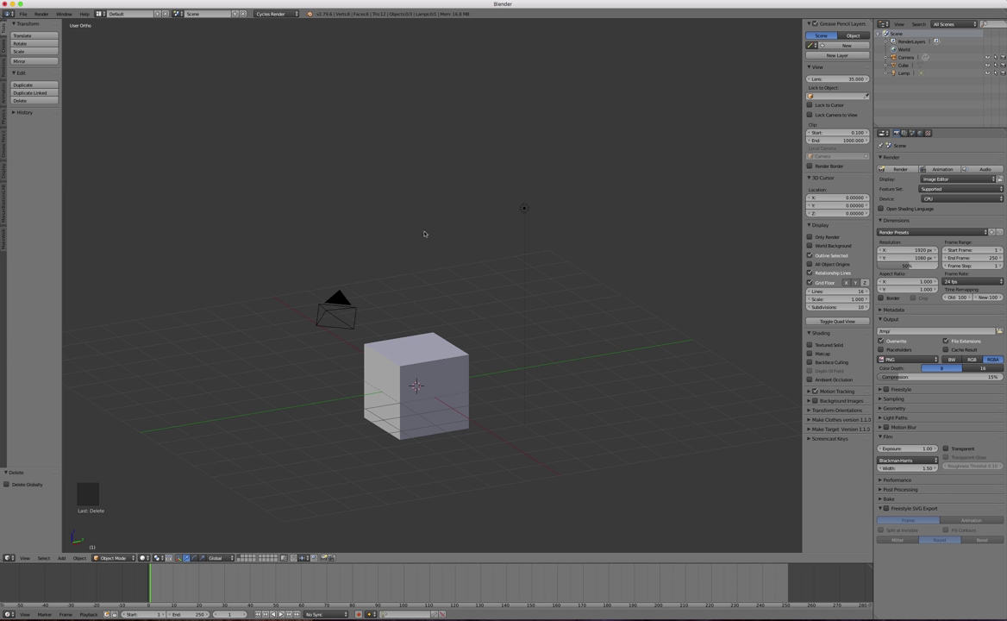
- Place the 3D cursor at a few spots in empty space, ending above the cube at about Z 3.61
right_click(394, 227)
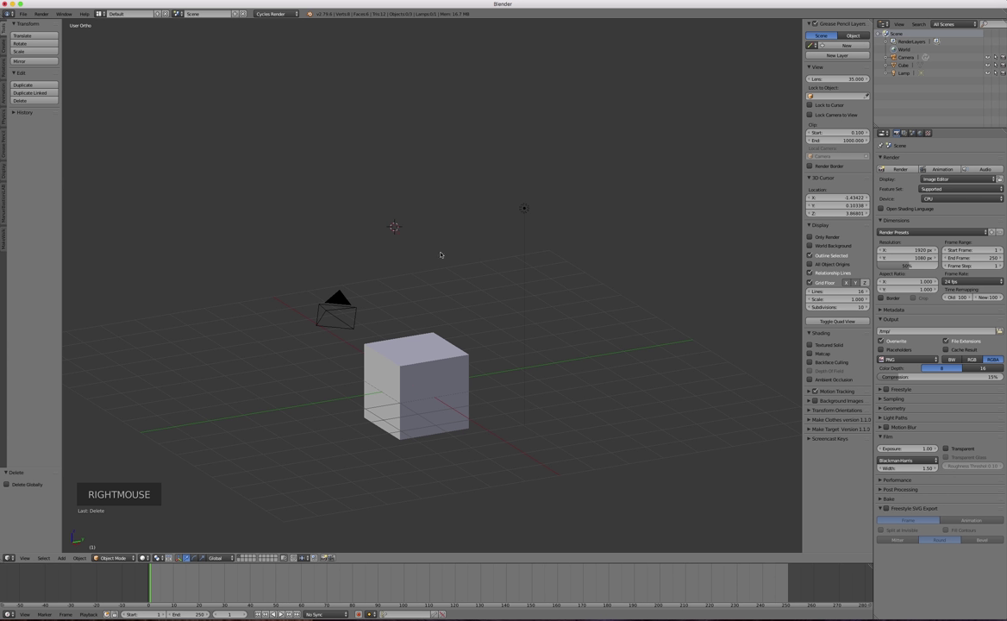
right_click(573, 315)
right_click(572, 315)
right_click(401, 239)
- Add a new cube mesh at the 3D cursor and set its radius to 0.5
click(4, 47)
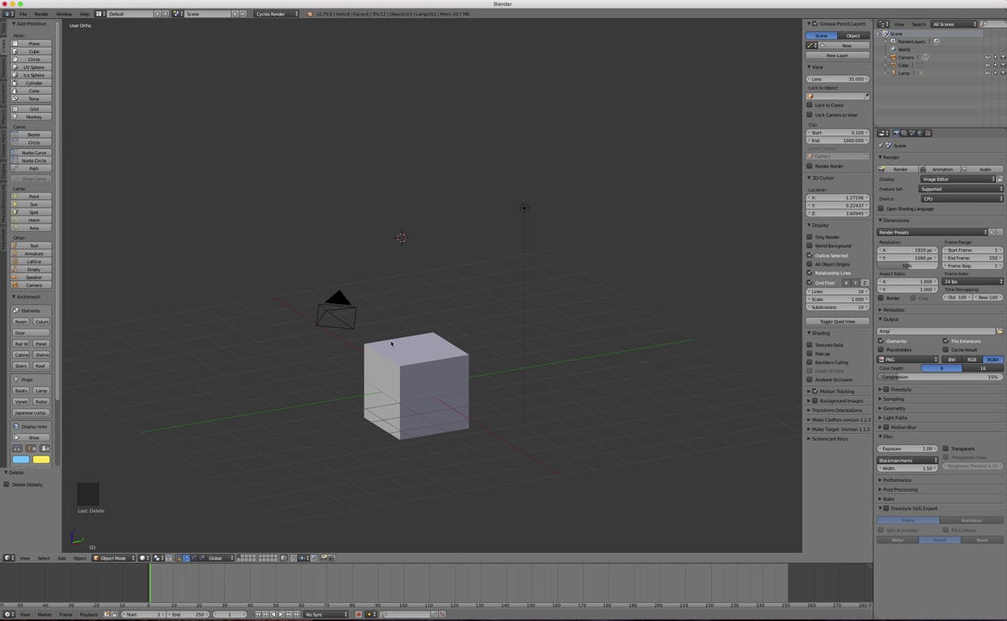
click(32, 51)
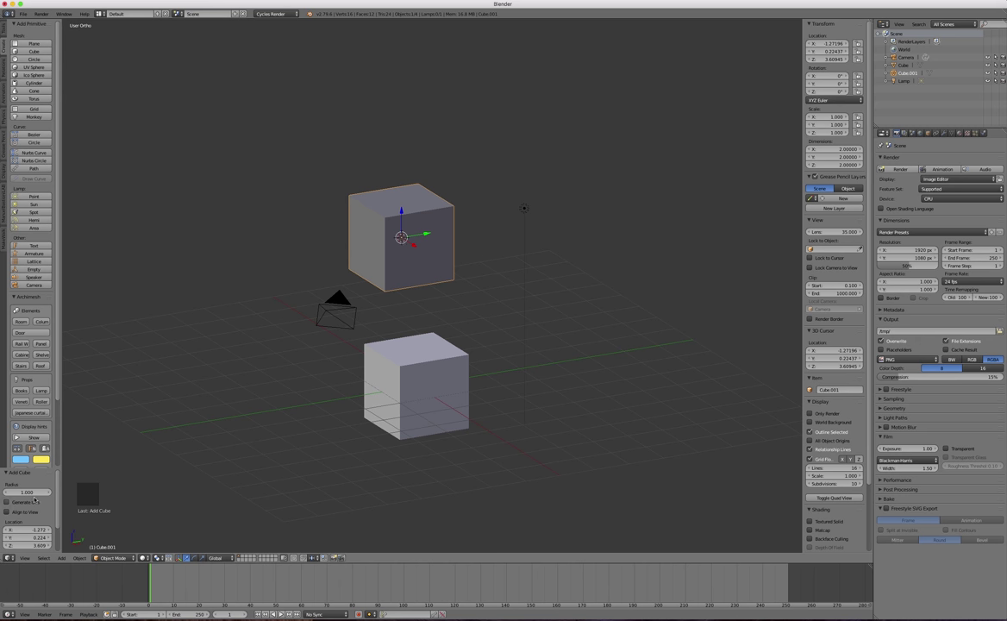
drag(59, 485, 60, 506)
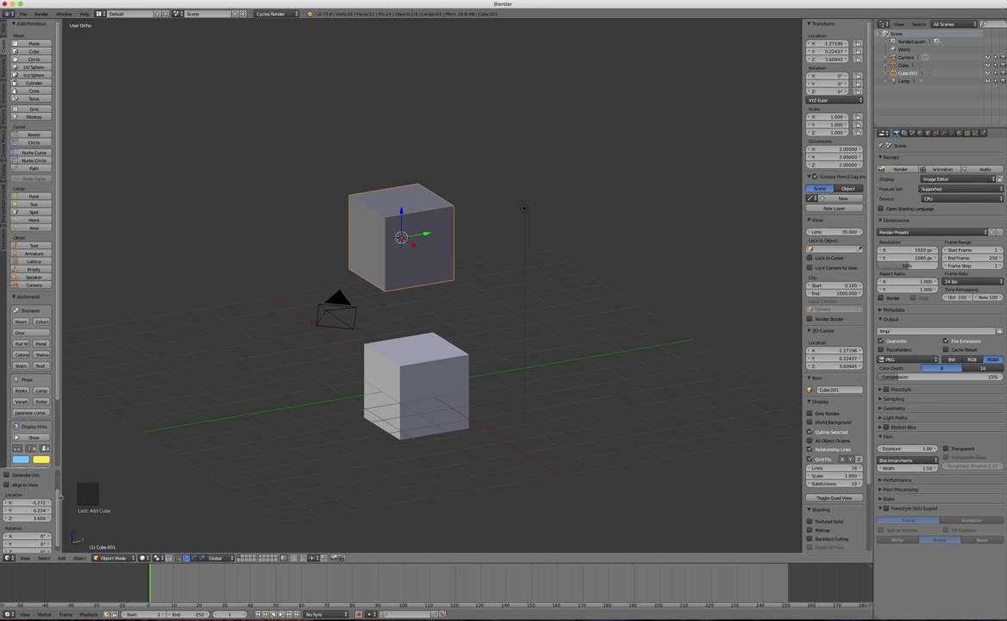
drag(59, 506, 57, 539)
drag(51, 472, 30, 490)
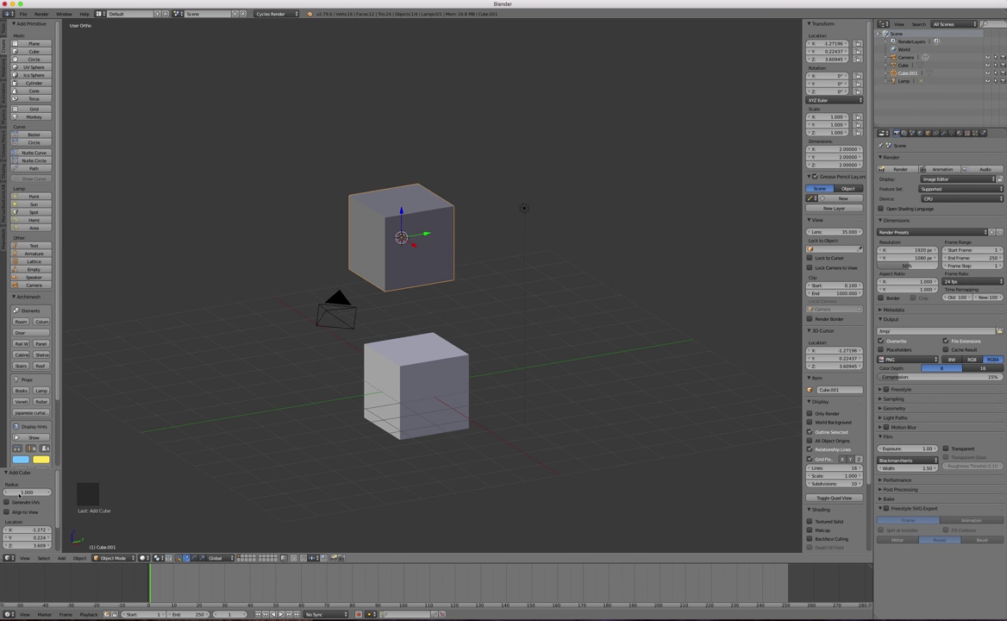
mouse_move(19, 493)
mouse_down()
mouse_move(48, 492)
mouse_move(4, 491)
mouse_up()
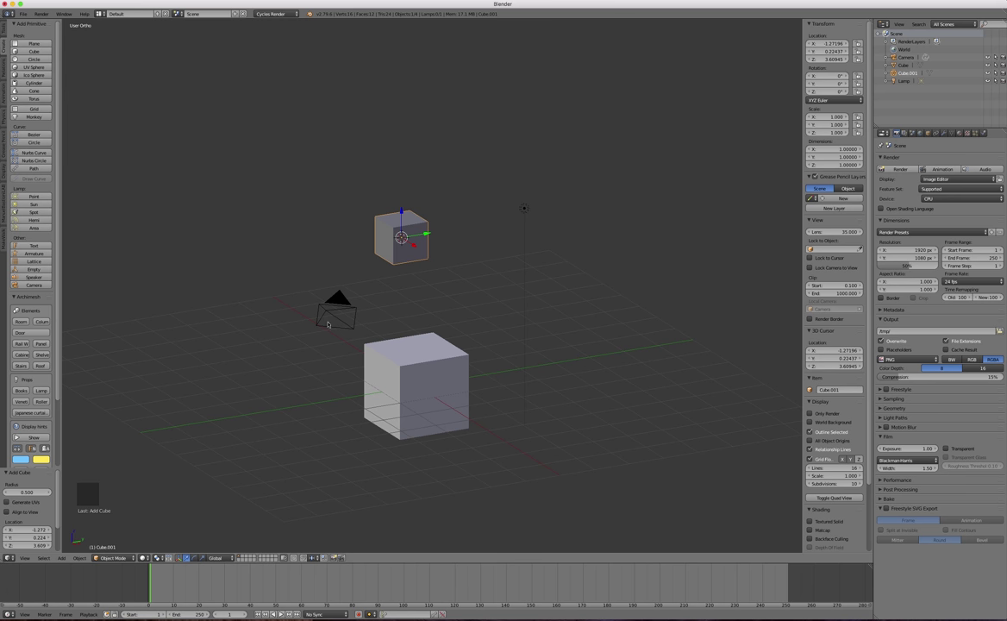
- Select the large and small cubes in turn, then switch the large cube in and out of Edit Mode
click(405, 370)
click(419, 243)
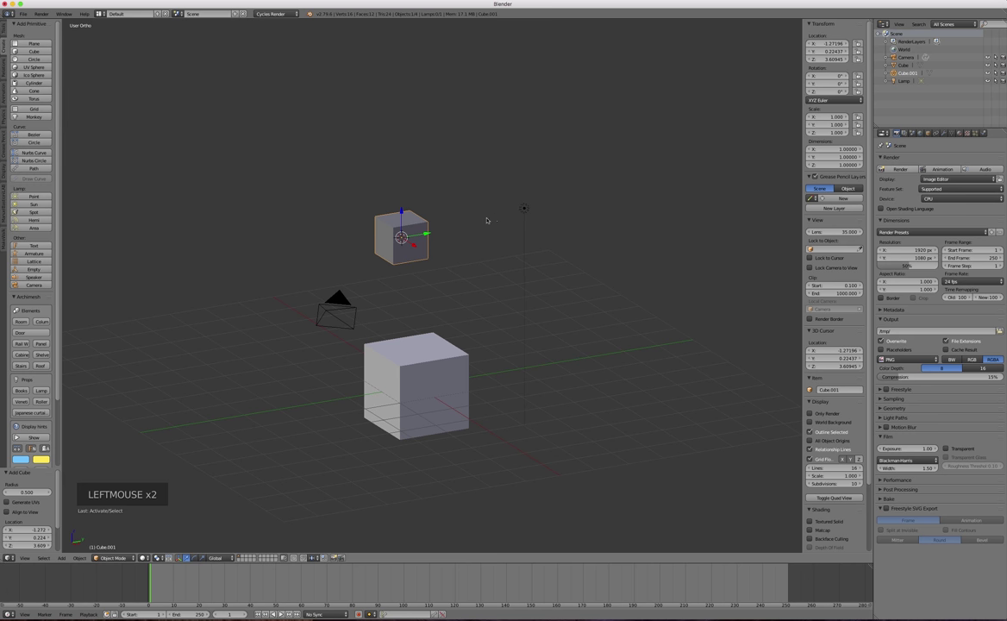
click(436, 376)
middle_drag(419, 279, 264, 401)
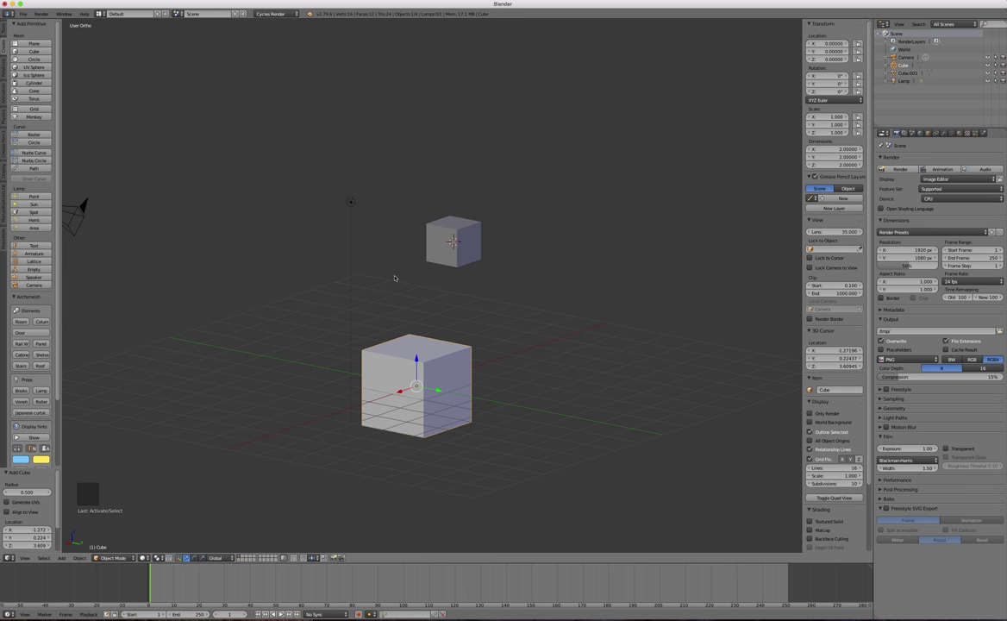
key(Tab)
key(Tab)
key(Tab)
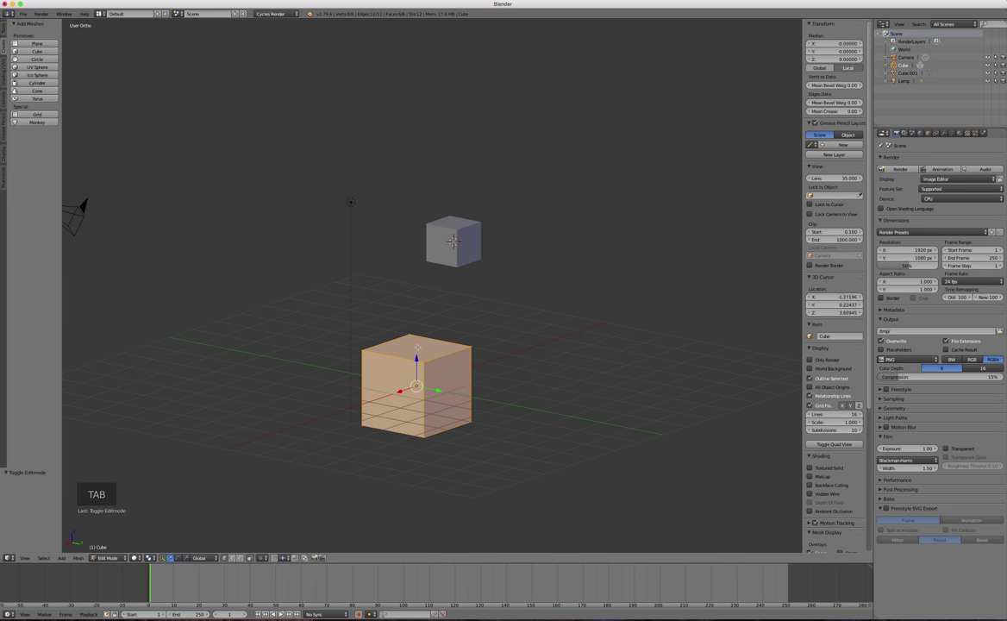
- Select the small cube above the original cube and delete it
click(446, 256)
middle_drag(446, 256, 460, 256)
scroll(447, 246, down, 3)
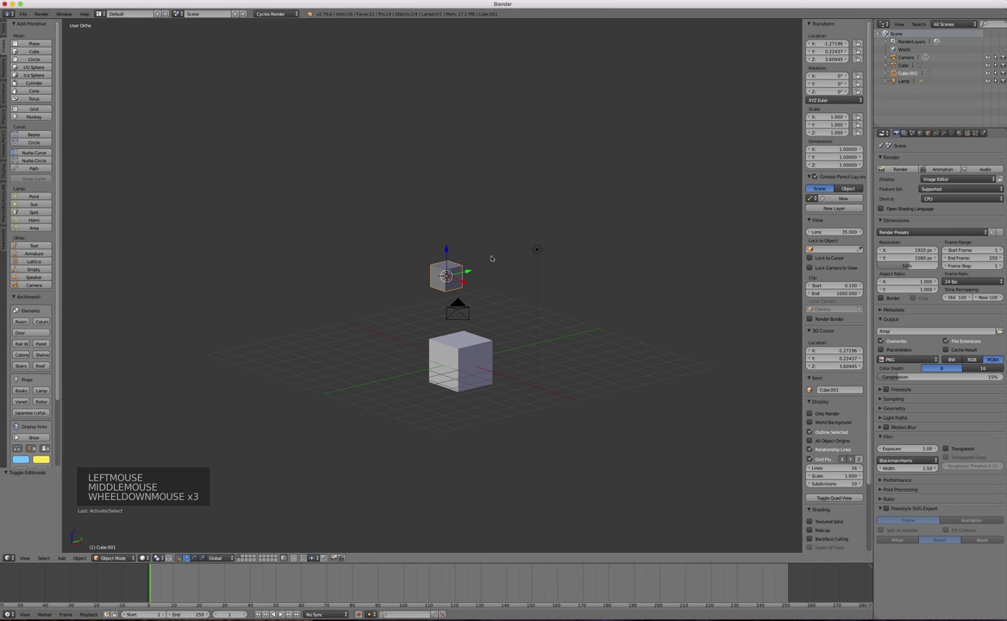
scroll(449, 237, up, 6)
scroll(431, 285, down, 2)
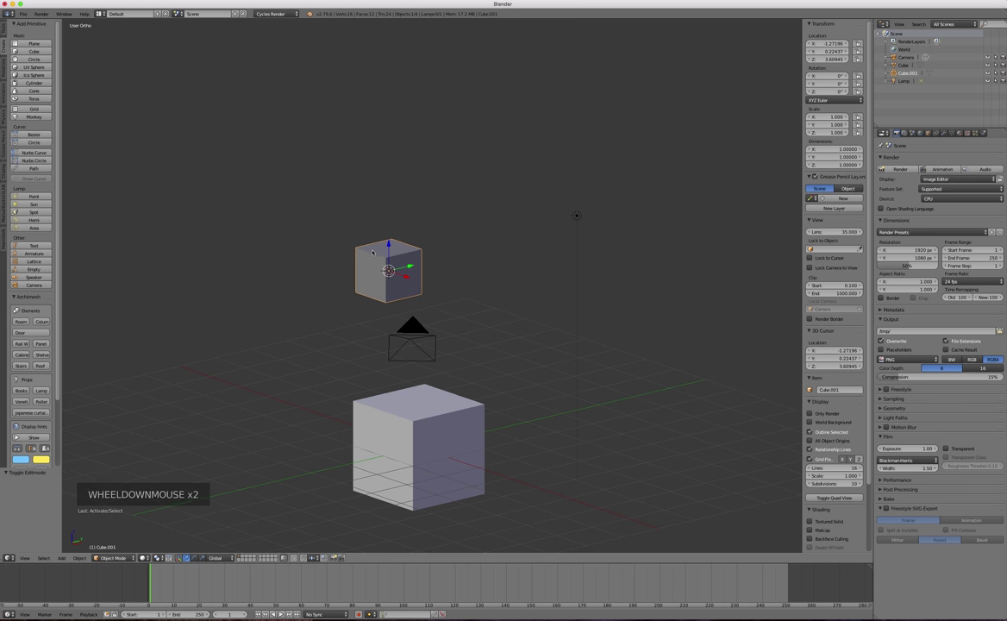
key(Delete)
click(354, 254)
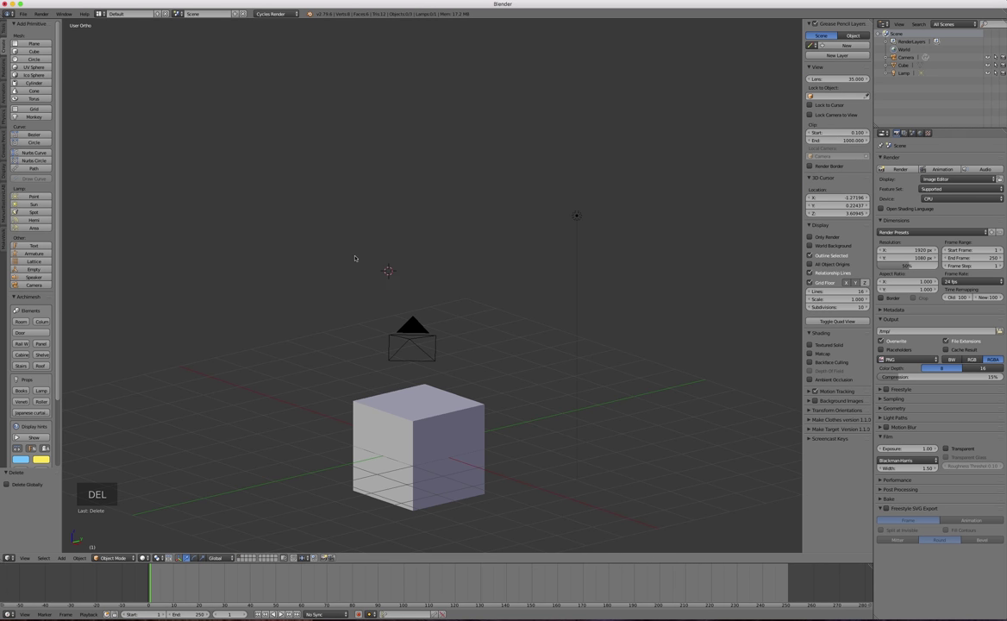
- Snap the 3D cursor back to the scene's center
middle_drag(434, 348, 407, 289)
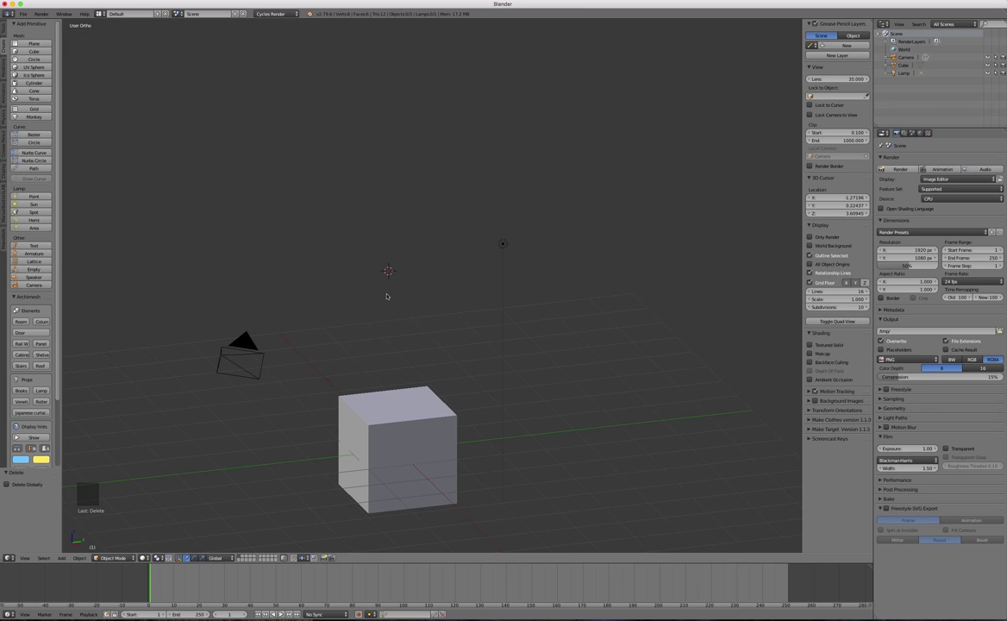
scroll(387, 295, up, 1)
key(shift+s)
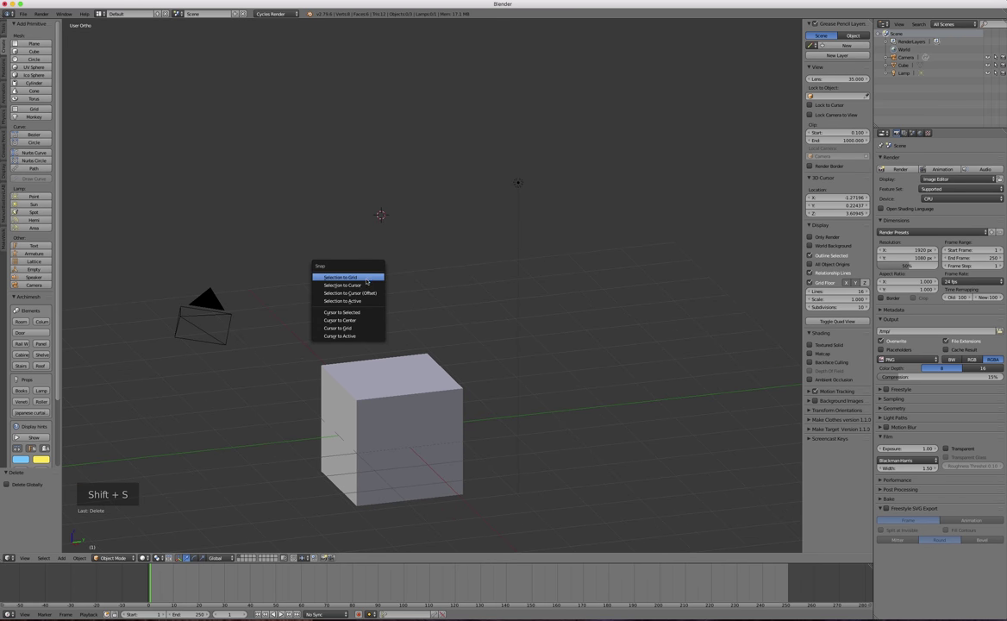
click(366, 321)
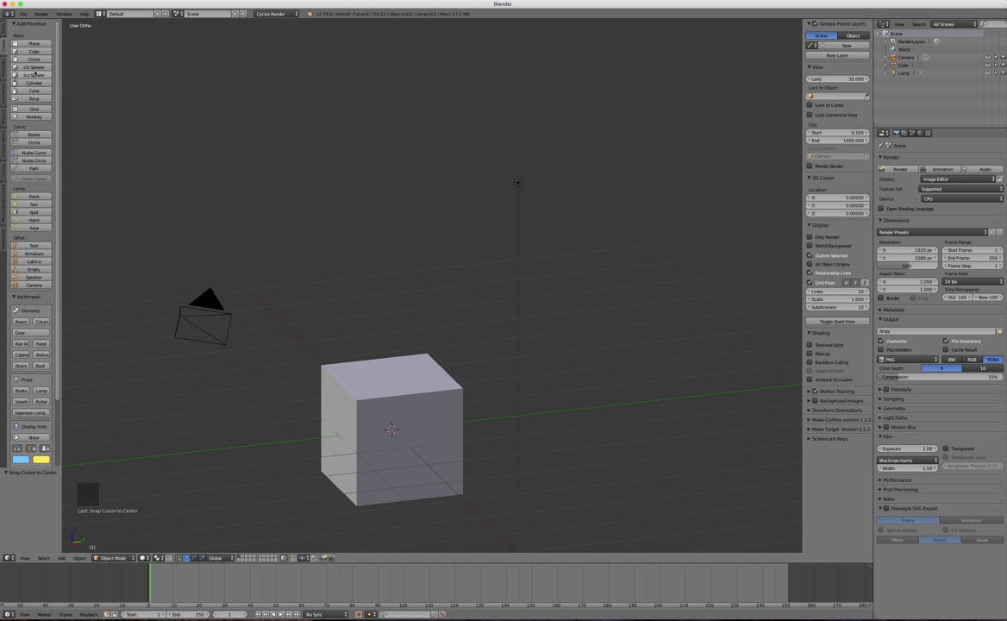
- Place the 3D cursor above the cube at about Z 3.35 and add a UV sphere there
right_click(363, 231)
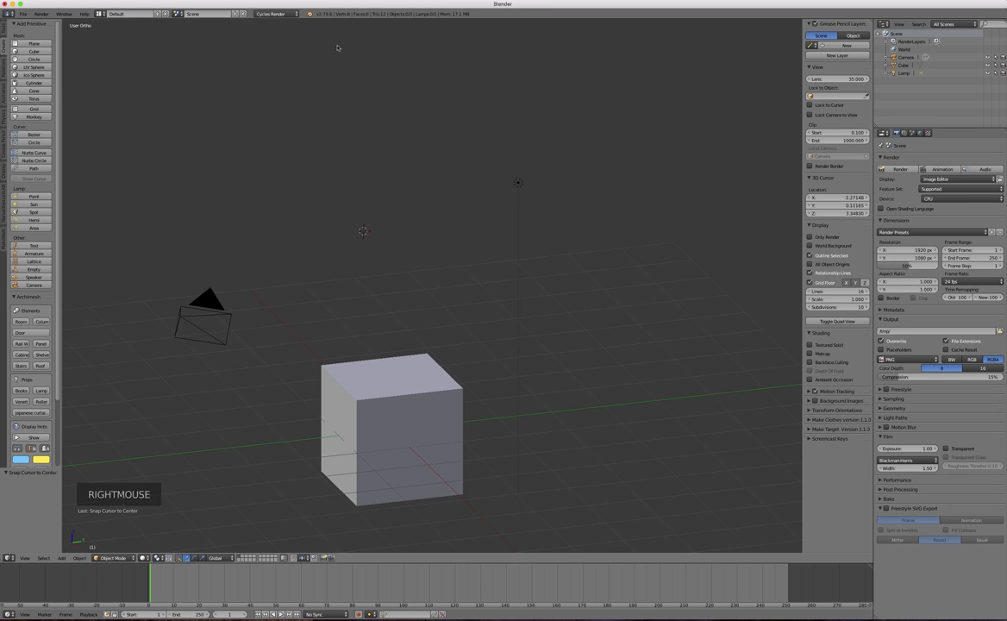
click(33, 68)
middle_drag(433, 222, 459, 241)
- Place the 3D cursor beside the sphere at about Y 2.80, Z 3.37 and add a Monkey mesh there
right_click(495, 203)
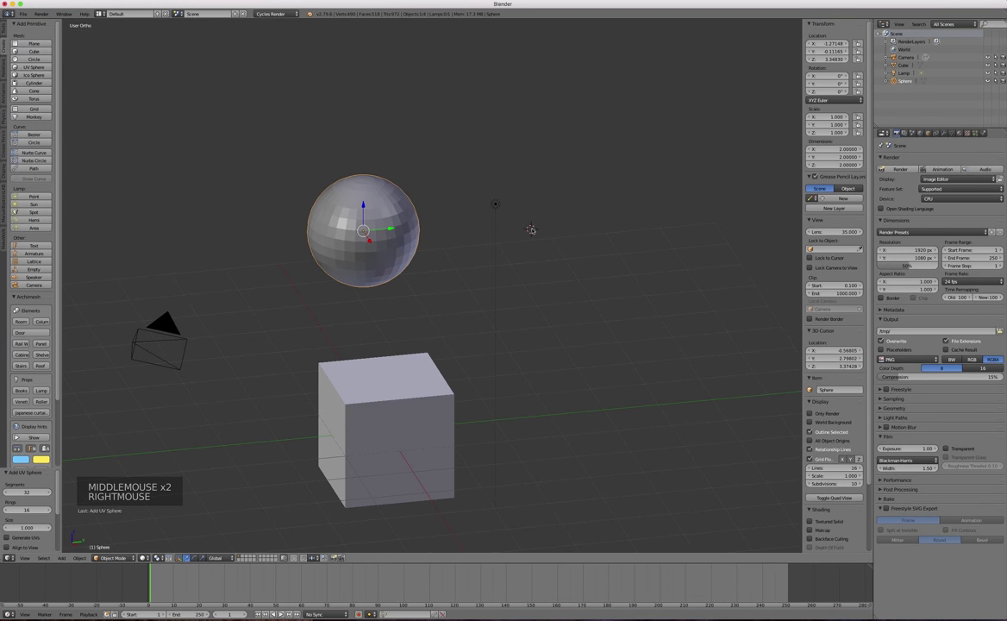
click(33, 117)
mouse_move(430, 221)
middle_down()
mouse_move(466, 239)
mouse_move(720, 112)
mouse_move(688, 133)
mouse_move(763, 122)
mouse_move(771, 68)
mouse_move(695, 157)
mouse_move(473, 231)
mouse_move(440, 232)
middle_up()
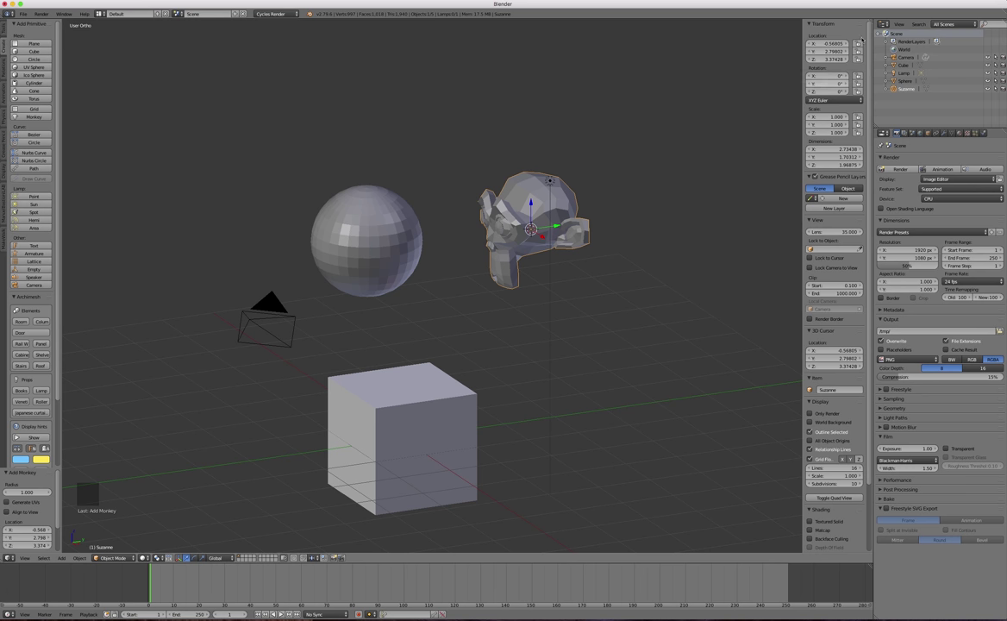
- Select the cube, the sphere and the monkey one after another from the scene's object list
click(907, 65)
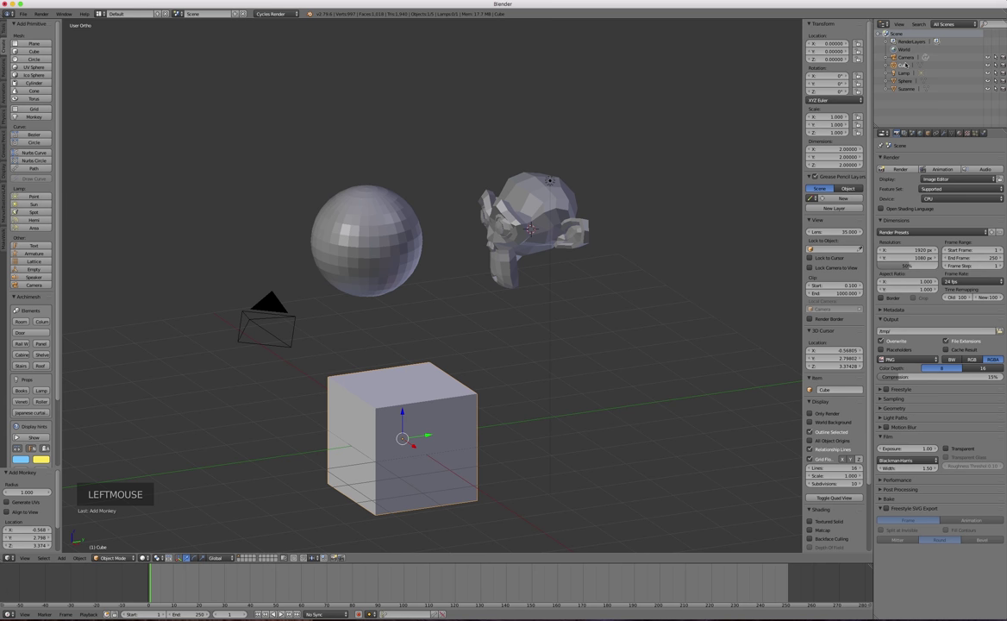
click(905, 81)
click(905, 89)
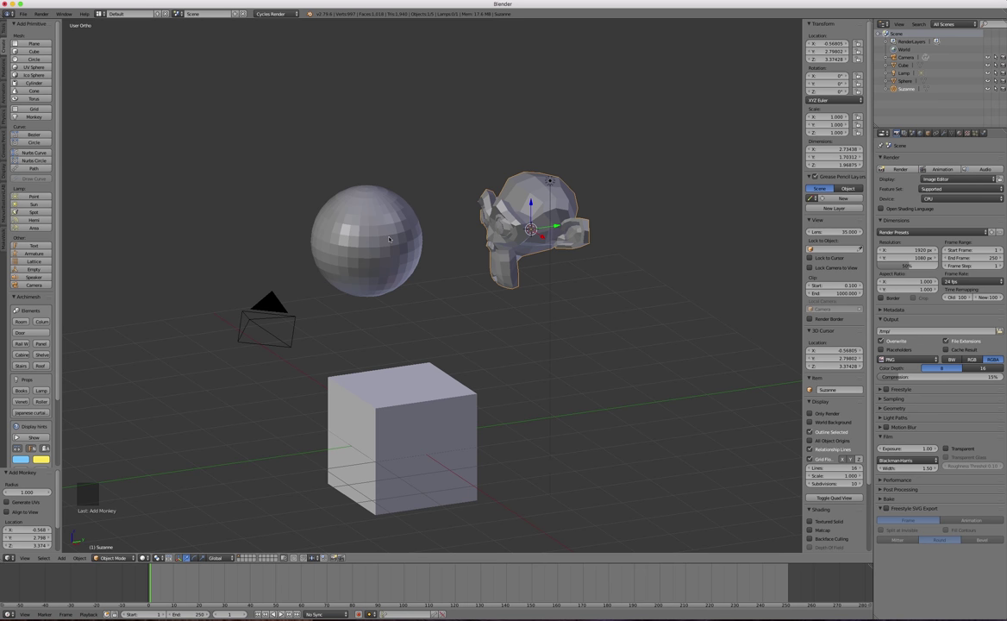
scroll(512, 246, up, 8)
scroll(512, 245, down, 2)
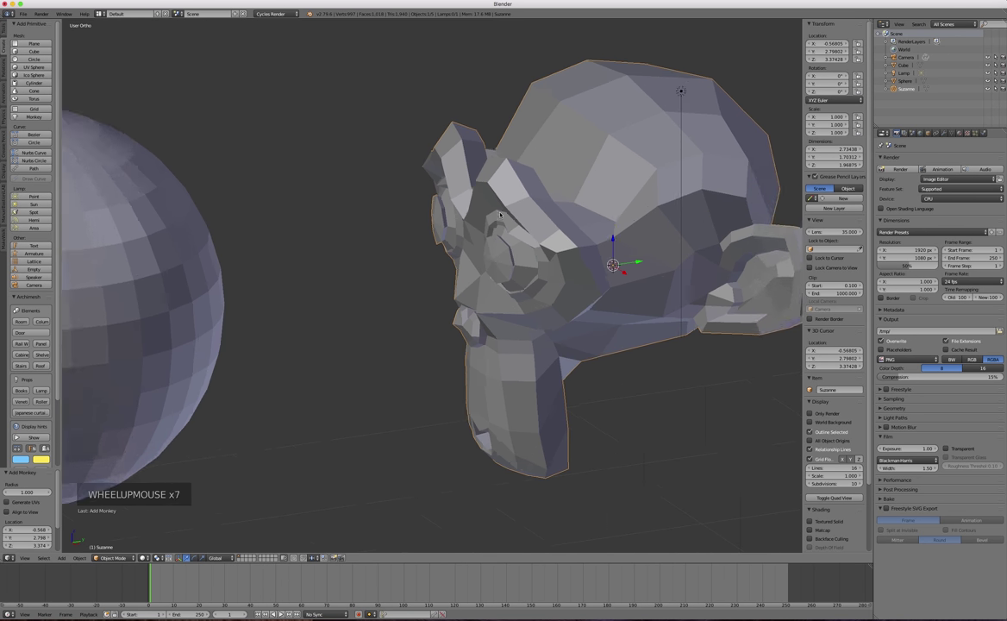
- Delete the monkey mesh from the scene
middle_drag(487, 246, 516, 235)
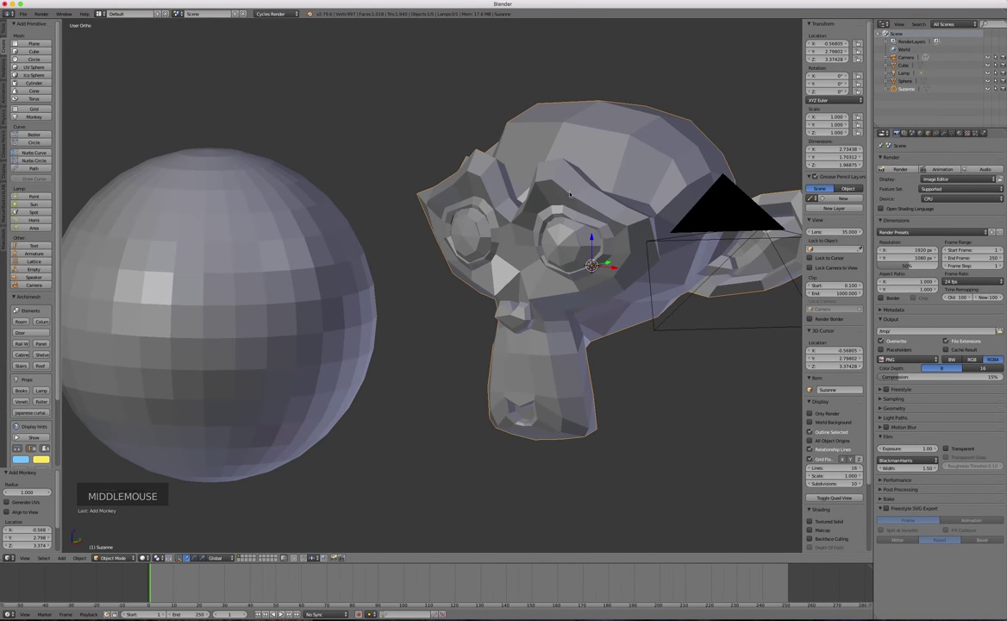
scroll(521, 241, down, 4)
middle_drag(521, 242, 558, 244)
scroll(504, 225, down, 2)
middle_drag(505, 225, 513, 247)
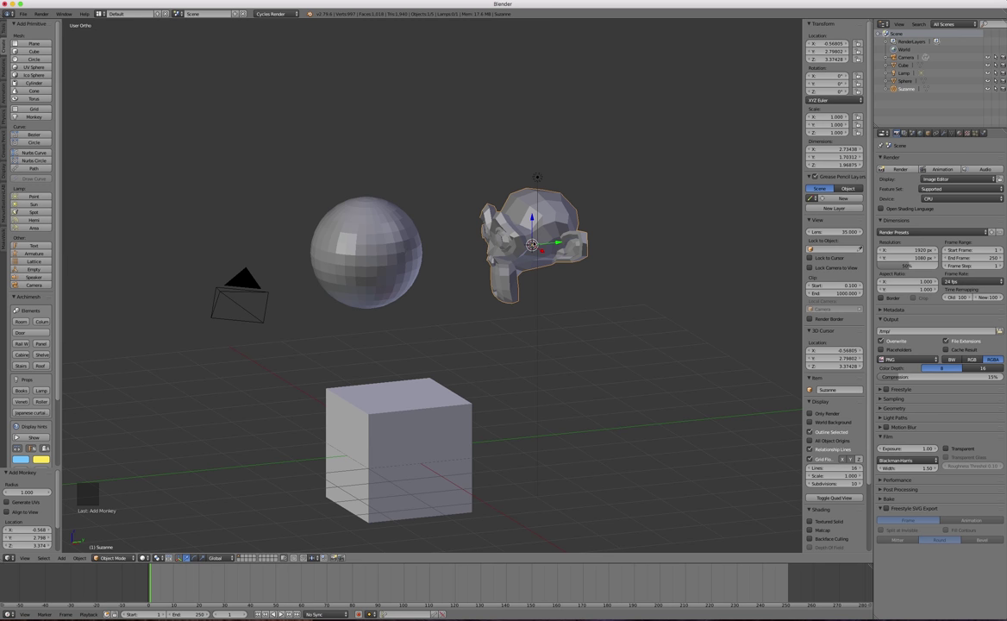
key(Delete)
click(498, 248)
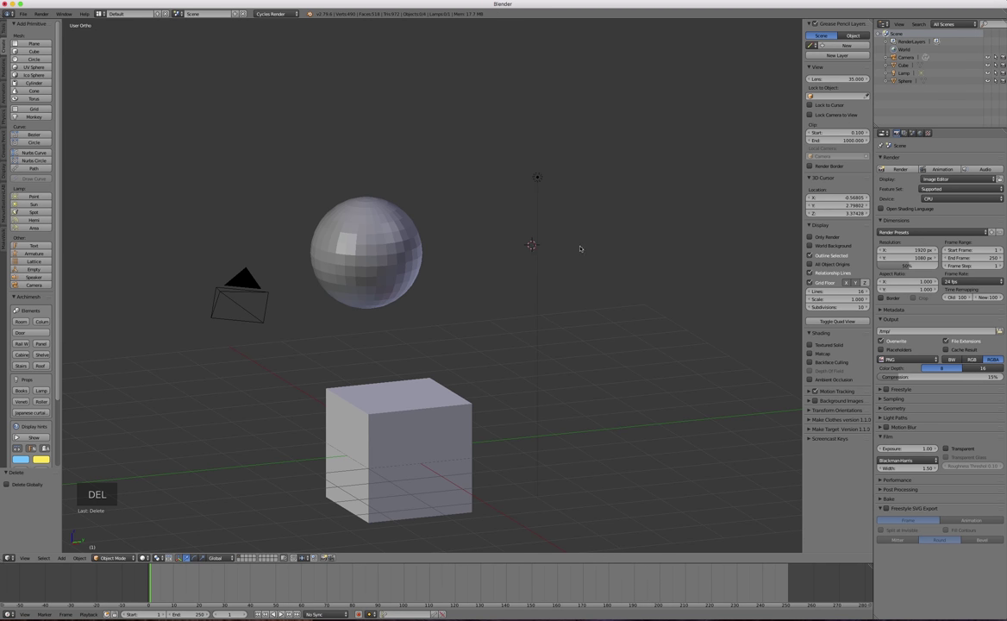
- Select the UV sphere and switch it into Edit Mode, toggling to Object Mode and back once
click(382, 253)
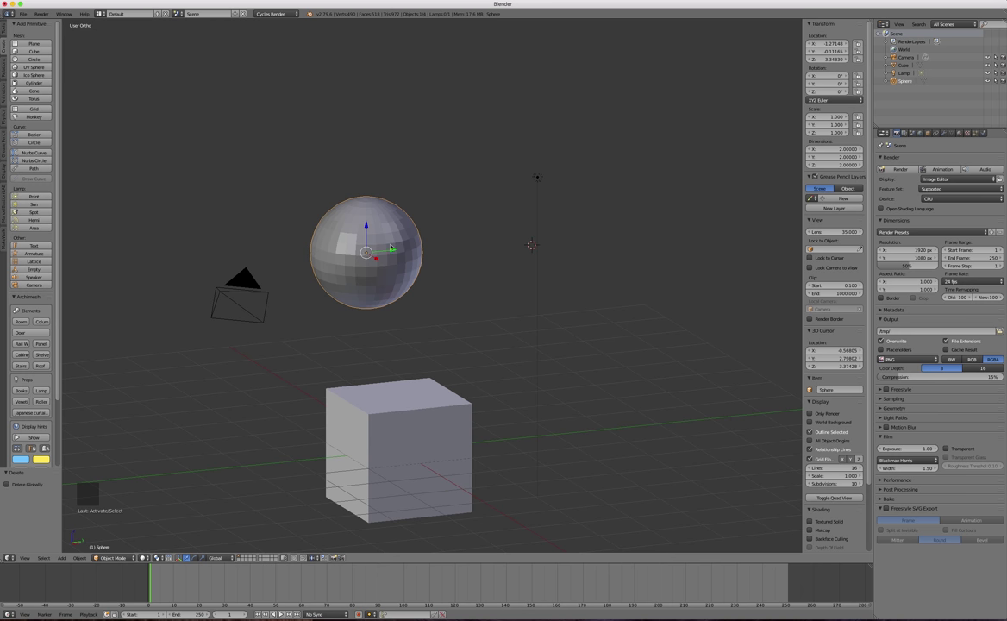
click(114, 558)
click(113, 541)
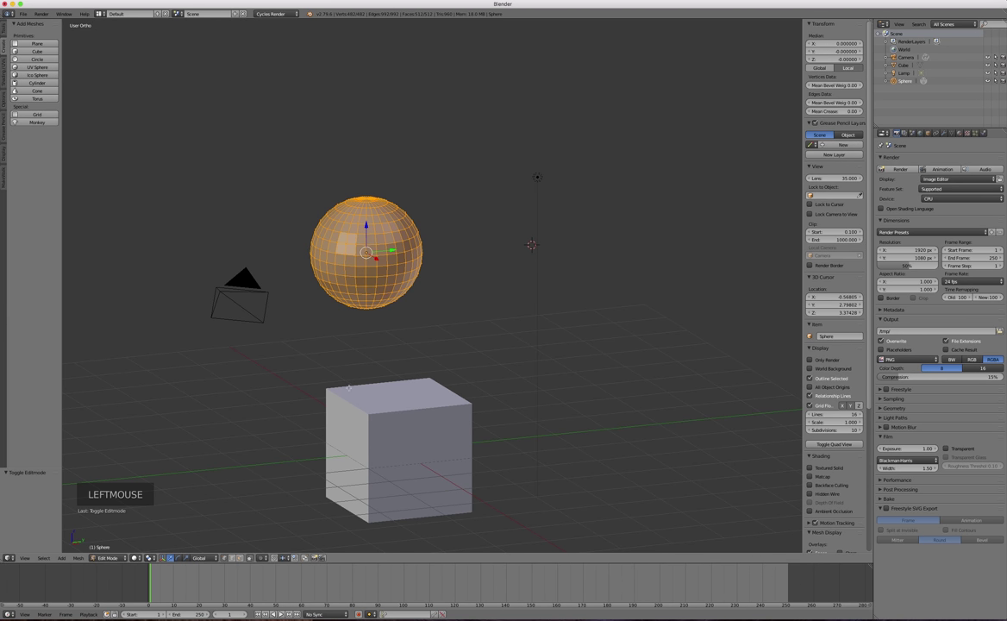
key(Tab)
key(Tab)
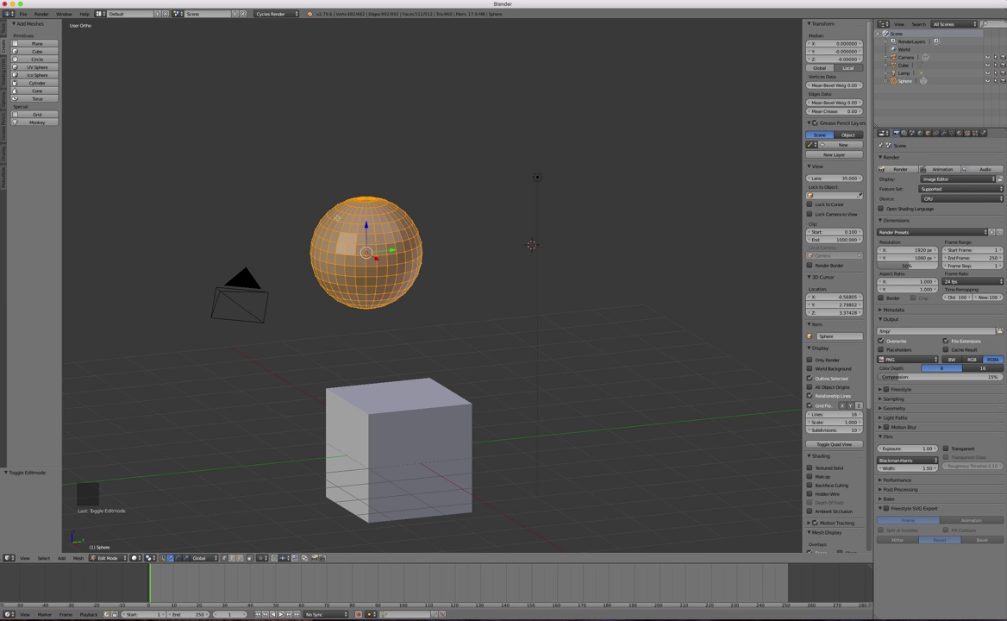
- Deselect all of the sphere's mesh elements
scroll(337, 217, up, 5)
scroll(367, 223, down, 1)
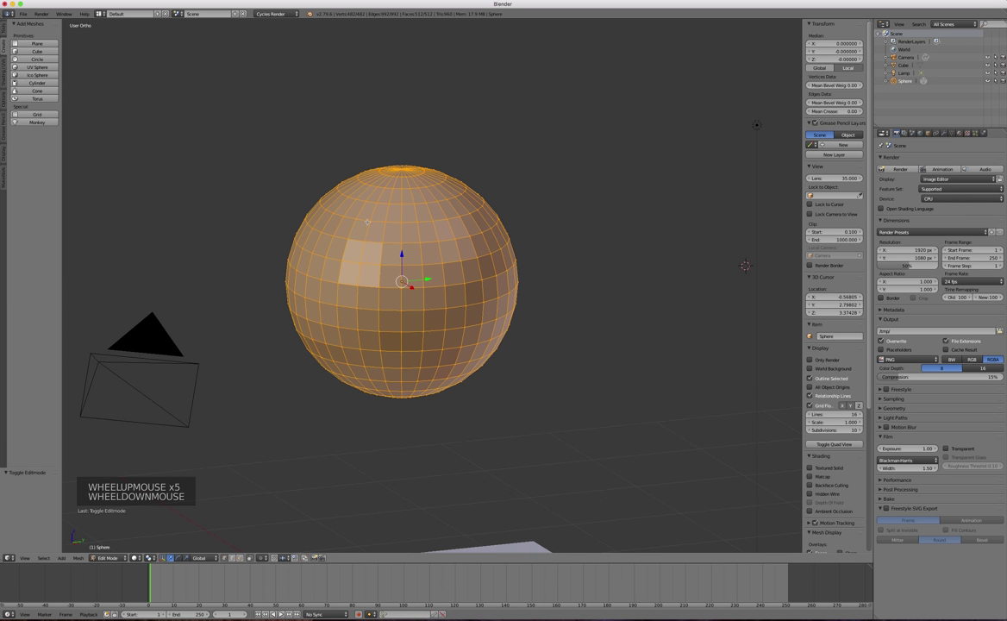
scroll(430, 265, up, 1)
key(a)
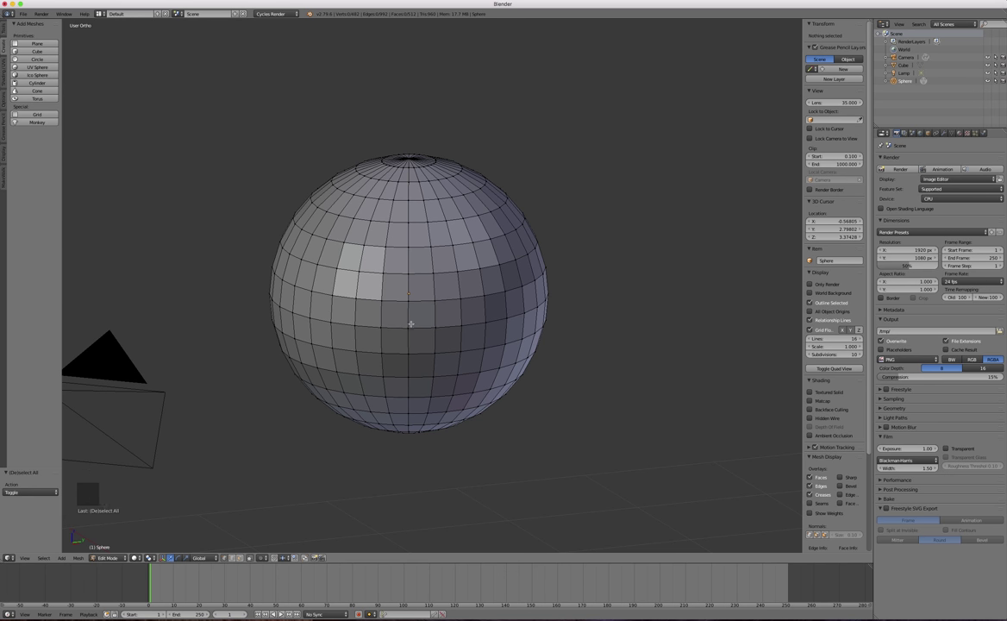
- Select individual vertices around the middle of the sphere's front, one at a time
click(376, 296)
click(360, 285)
click(387, 274)
click(434, 274)
click(424, 300)
click(436, 297)
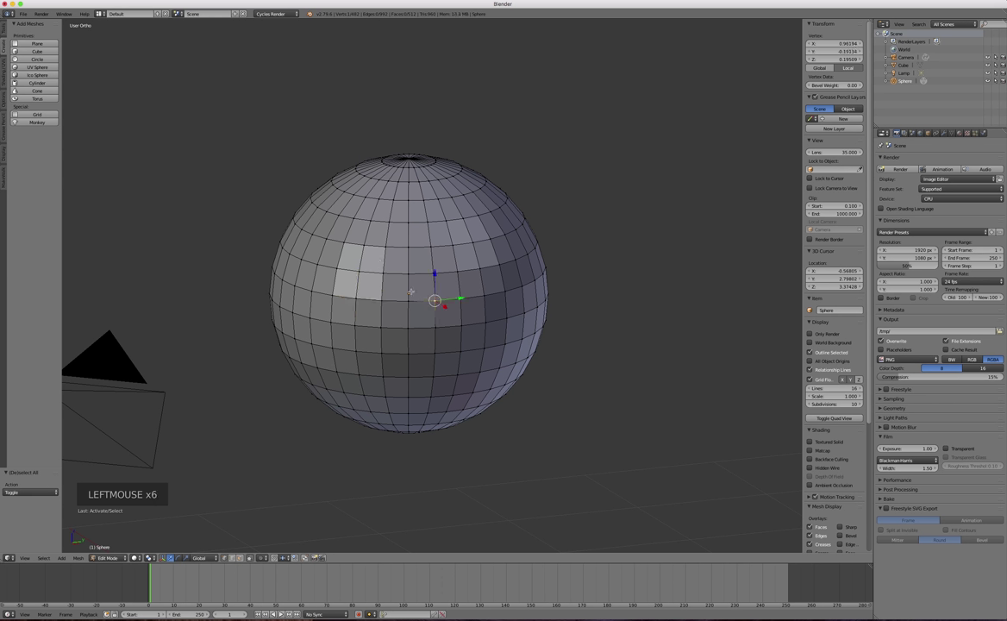
click(406, 326)
click(384, 325)
click(408, 293)
click(408, 294)
click(408, 293)
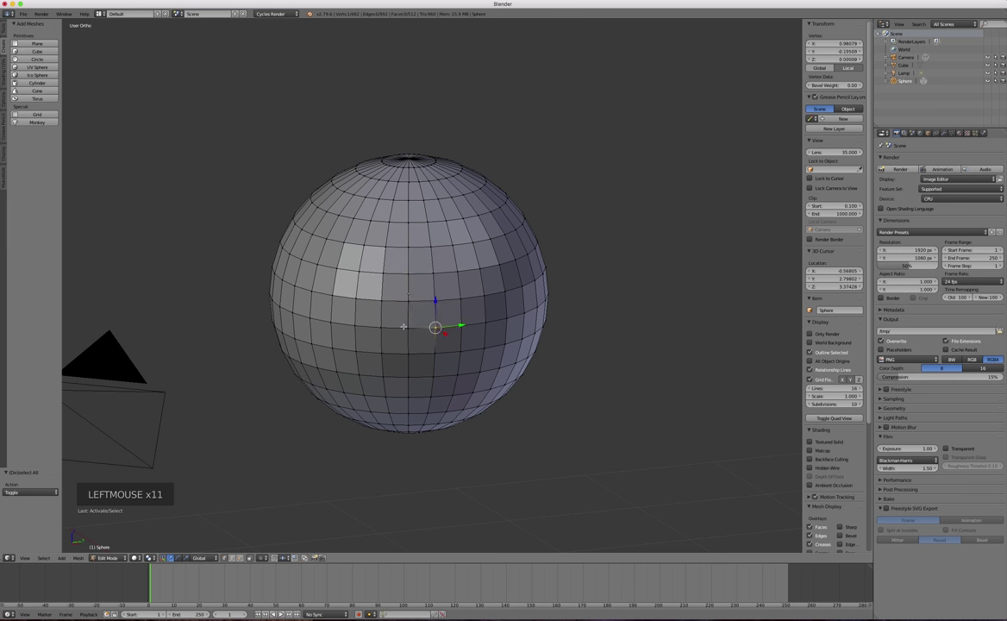
click(385, 283)
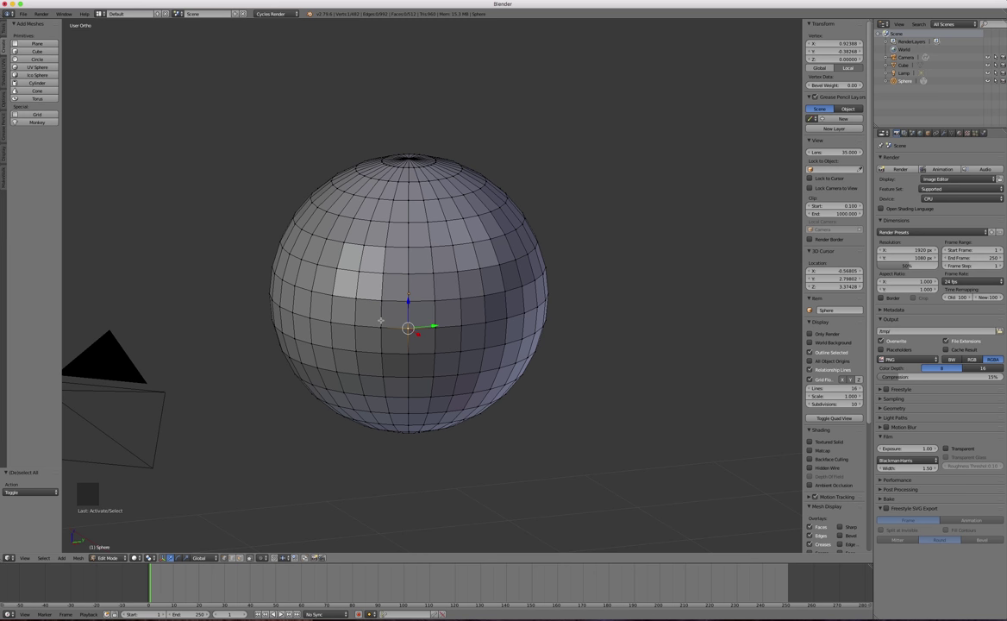
click(348, 293)
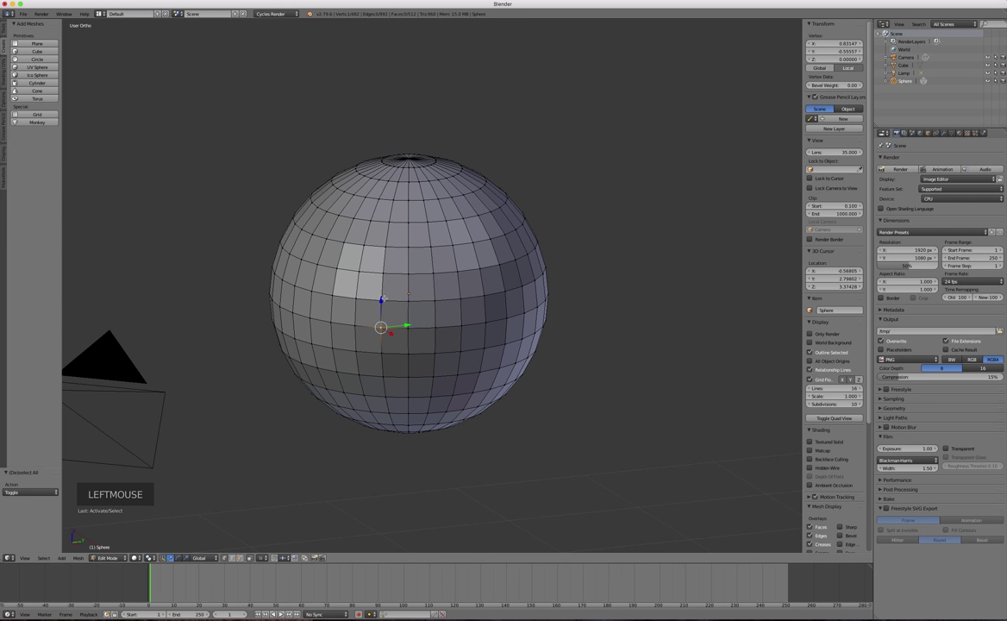
- Select a vertex on the sphere's front, extend the selection with a neighbouring one, and clear the selection
click(407, 321)
click(377, 326)
shift+click(367, 312)
key(a)
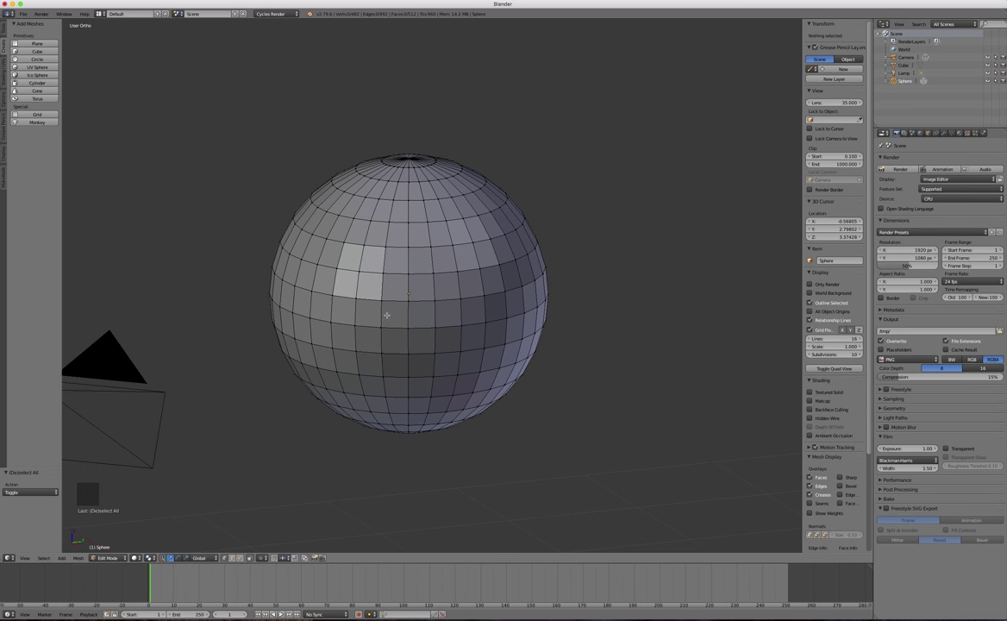
- Set the mesh selection mode to vertices and change it to edges
middle_drag(401, 257, 378, 269)
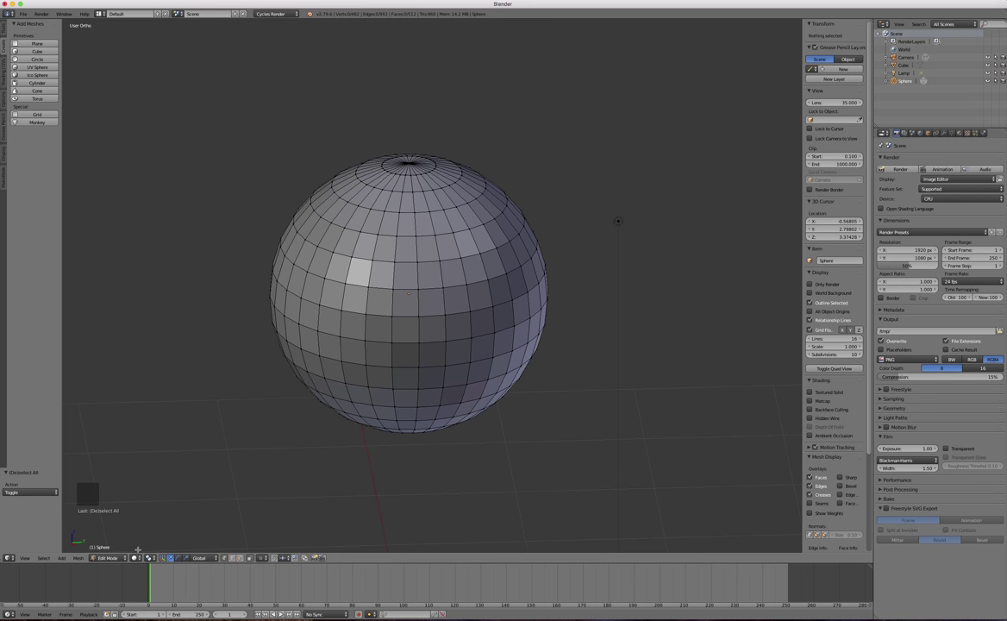
click(243, 534)
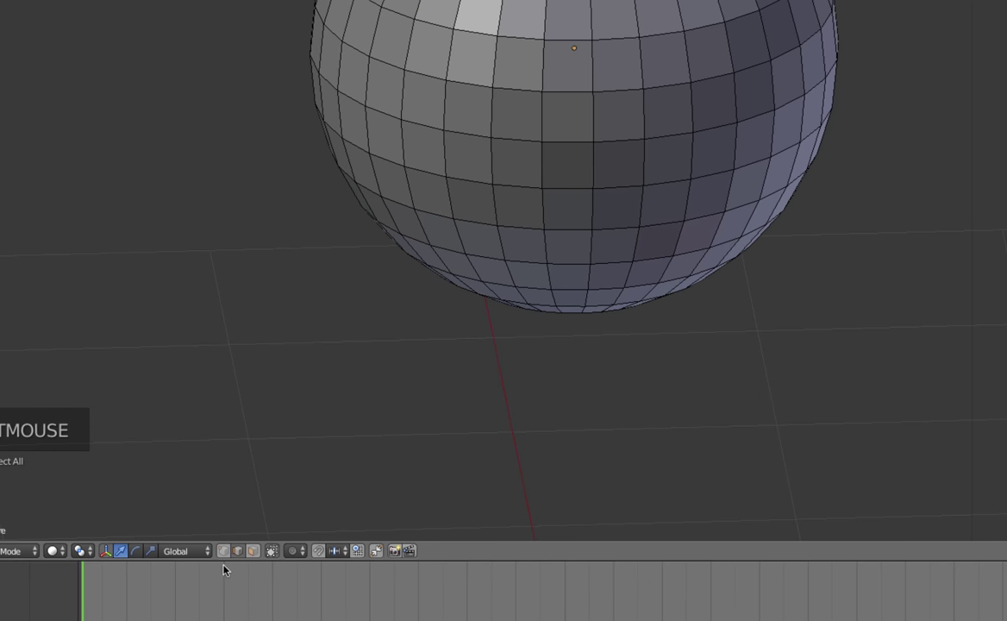
click(226, 548)
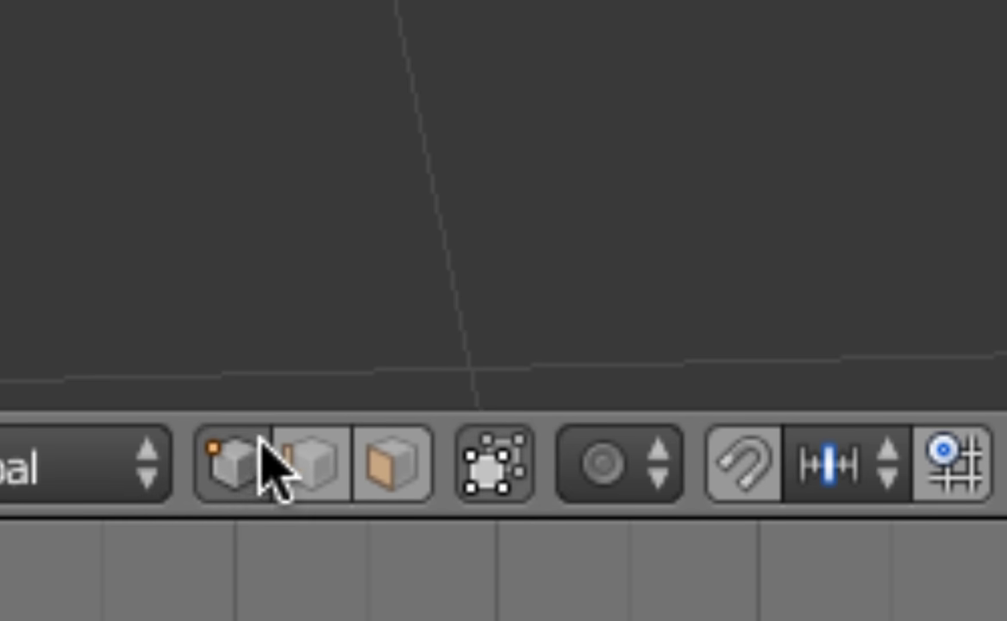
click(317, 483)
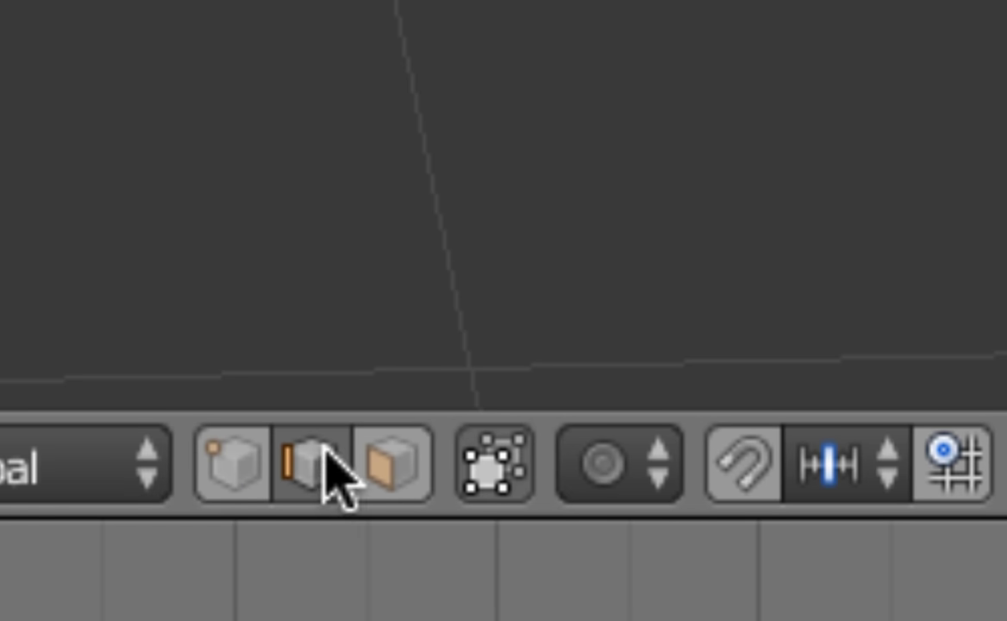
- Switch to edge selection mode and select individual edges on the front of the sphere one at a time
click(390, 470)
click(226, 475)
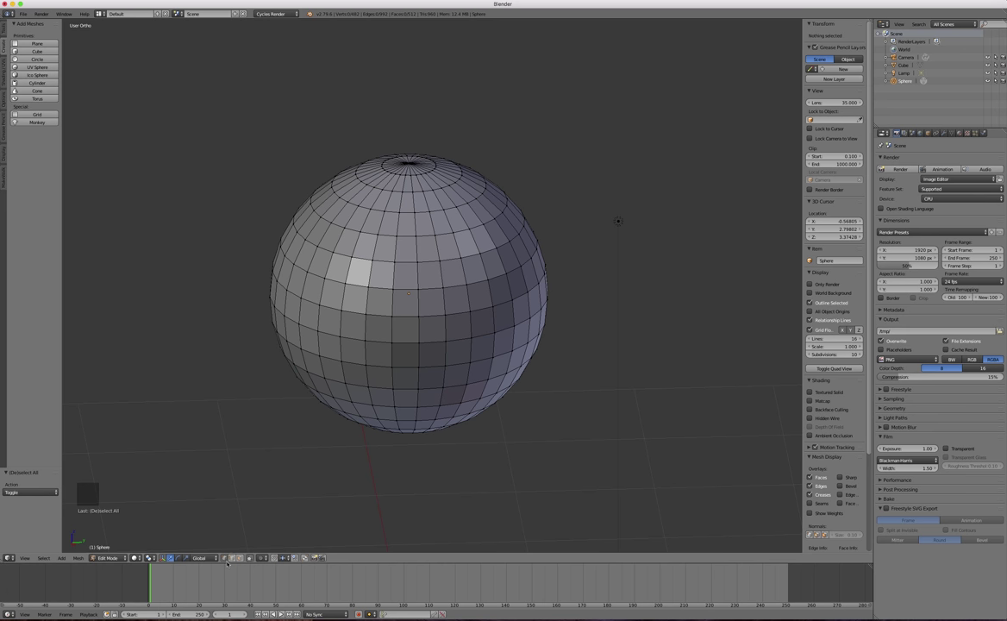
click(231, 559)
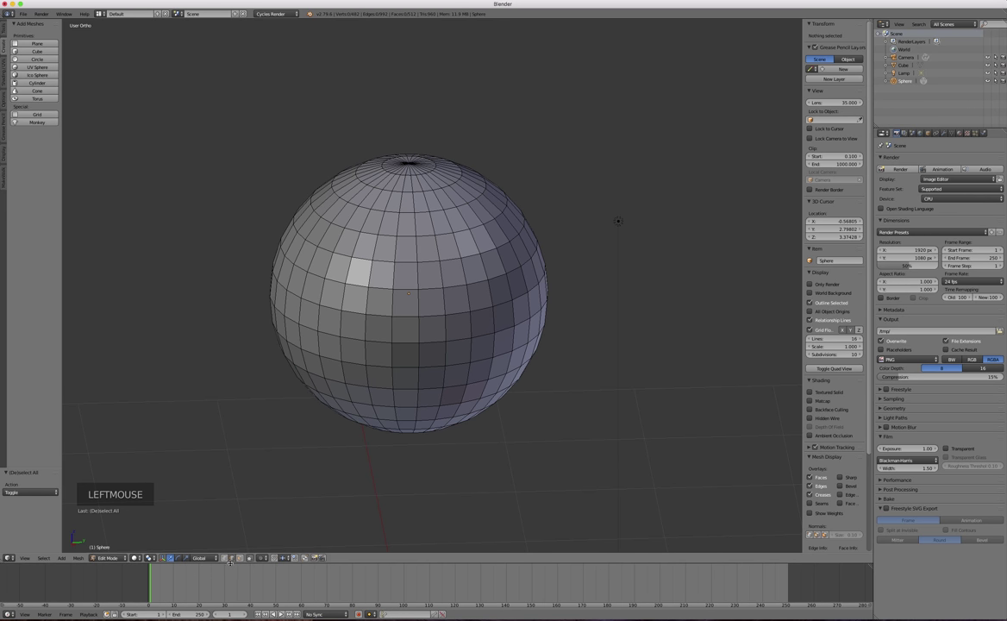
click(391, 355)
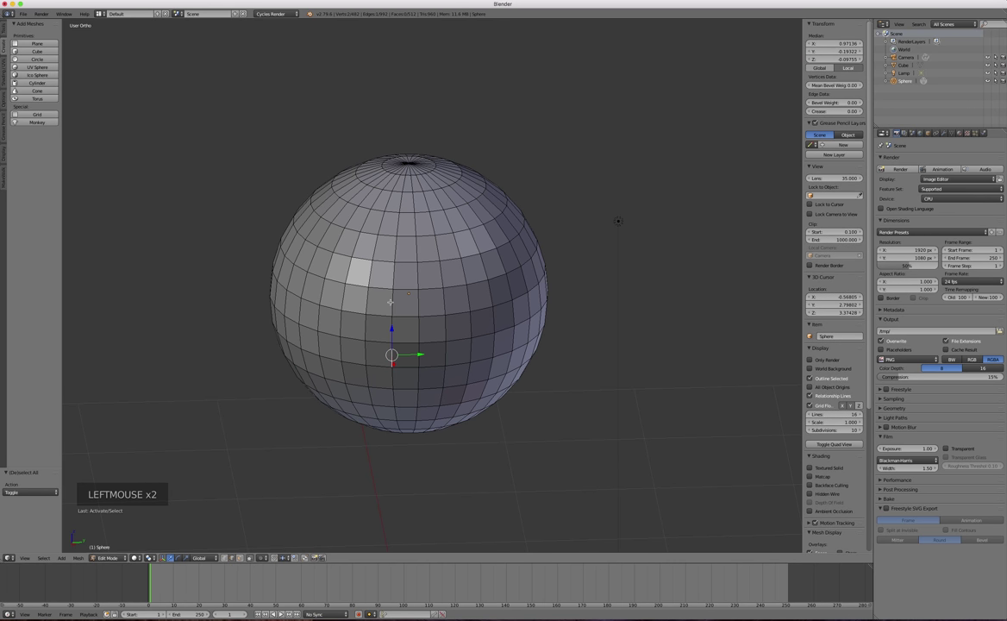
shift+click(393, 338)
click(407, 338)
click(385, 316)
click(357, 287)
click(430, 288)
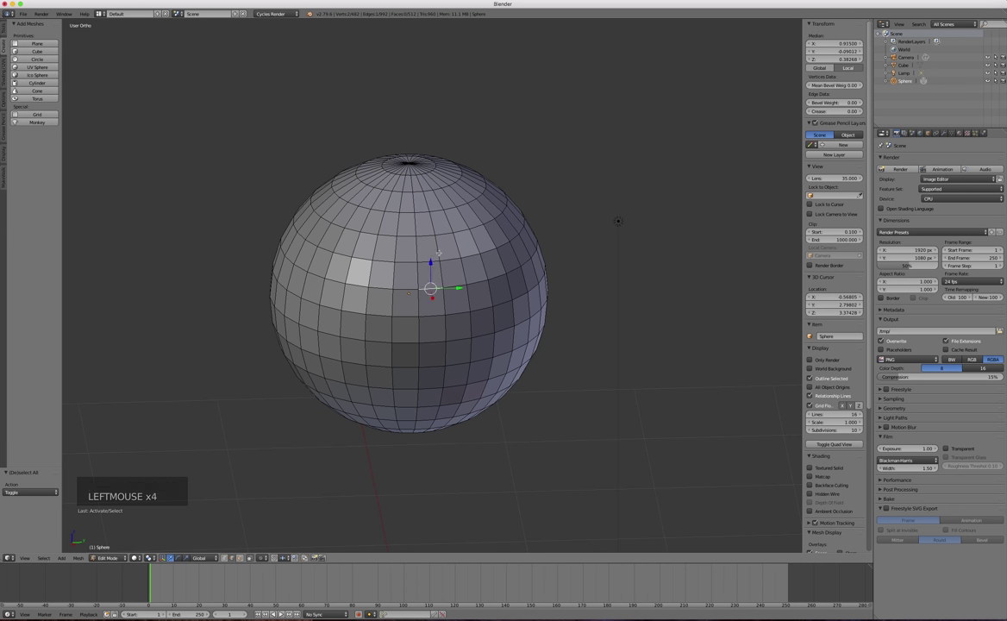
- Add several more edges around the sphere's brightest face to the selection, finishing by deselecting everything
shift+click(371, 285)
shift+click(369, 257)
shift+click(360, 285)
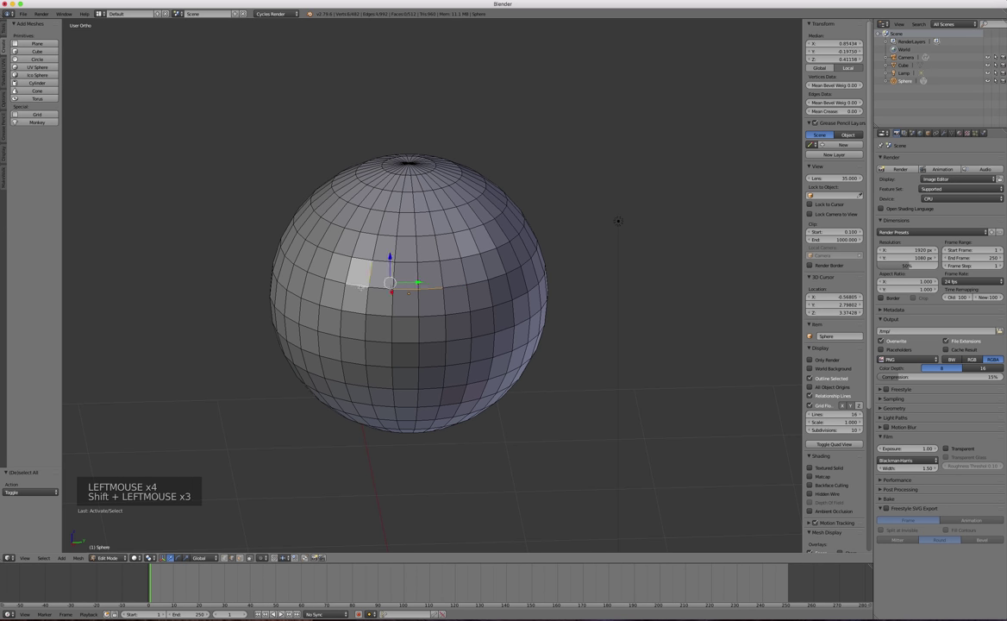
shift+click(373, 288)
key(a)
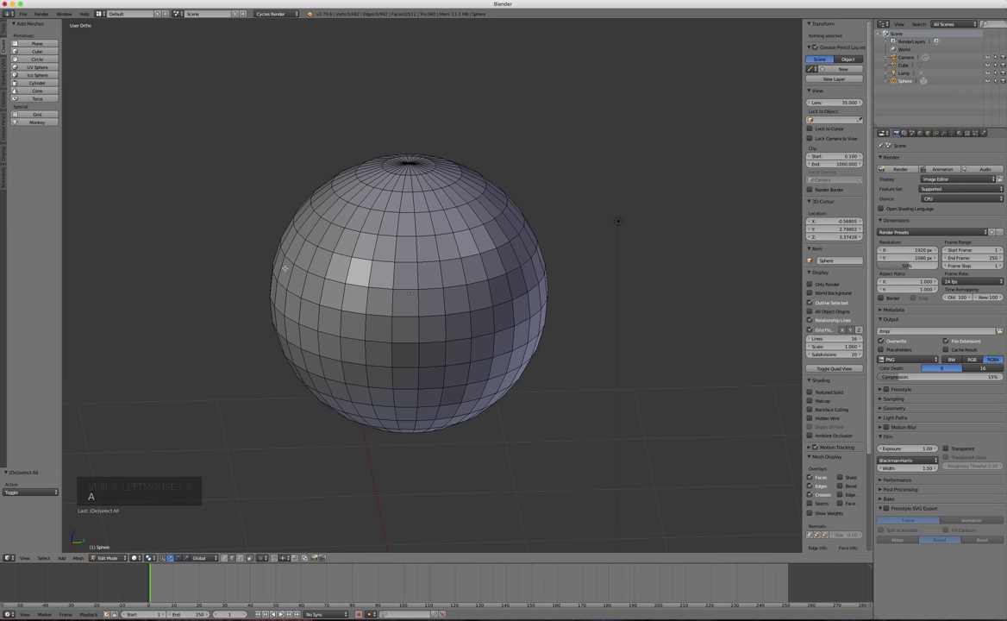
- Box-select the left side of the sphere and clear that selection
key(b)
drag(266, 219, 371, 398)
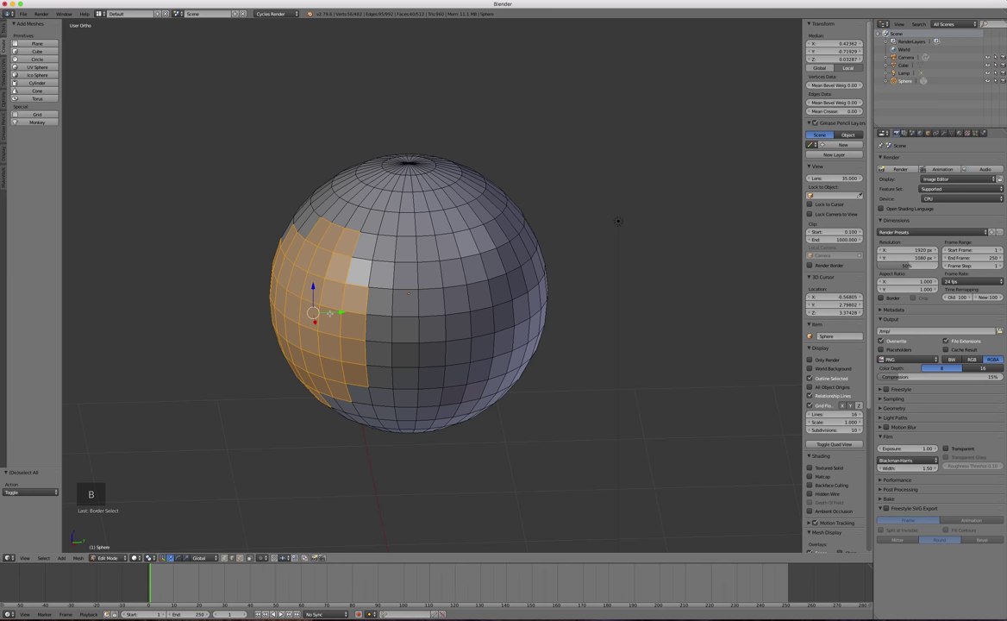
key(a)
- Circle-select a patch on the sphere's front, subtract its upper-right part with the same brush, and deselect all
key(c)
mouse_move(372, 329)
mouse_down()
mouse_move(423, 347)
mouse_move(352, 296)
mouse_move(382, 322)
mouse_up()
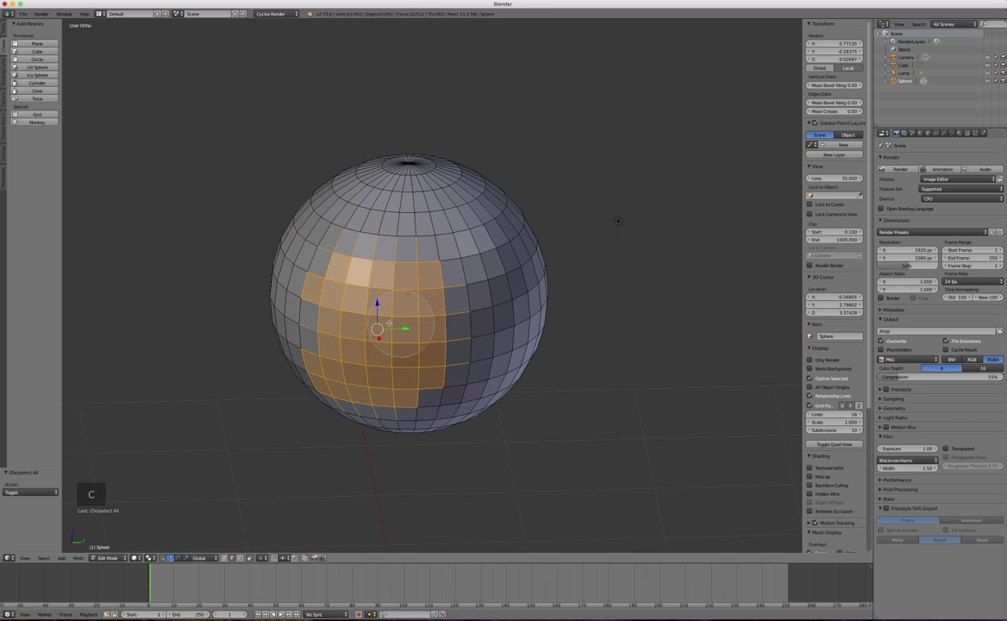
mouse_move(414, 302)
middle_down()
mouse_move(408, 262)
mouse_move(438, 293)
middle_up()
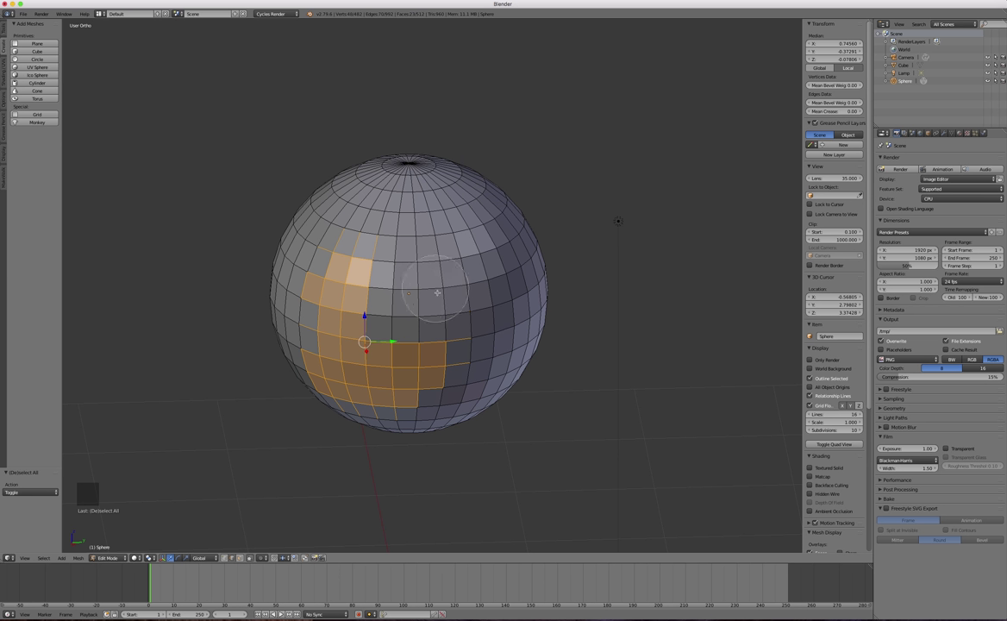
right_click(460, 256)
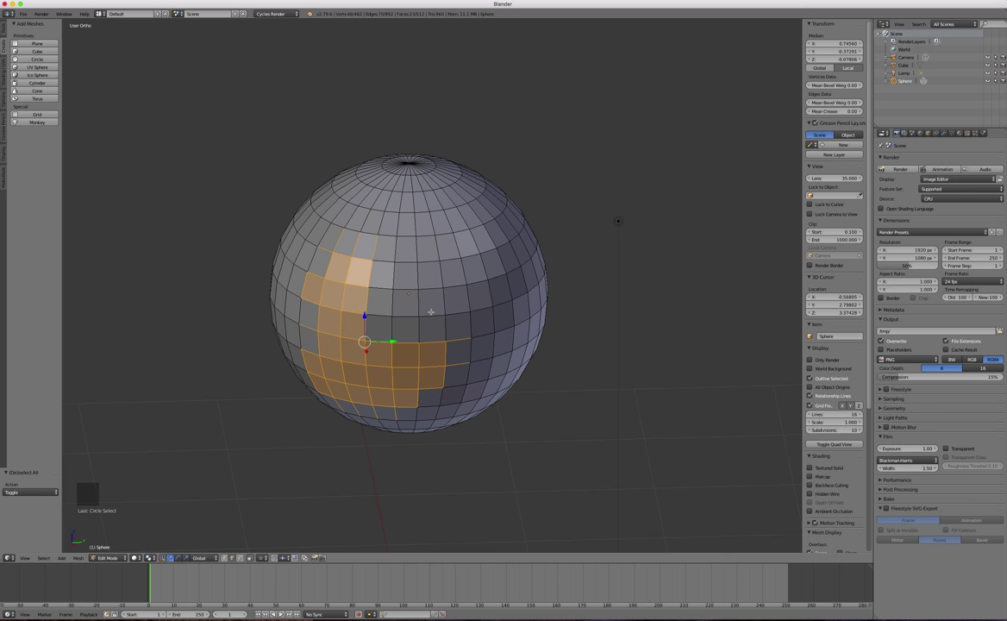
key(a)
- Switch to face selection mode and select individual faces on the front of the sphere one at a time
click(243, 559)
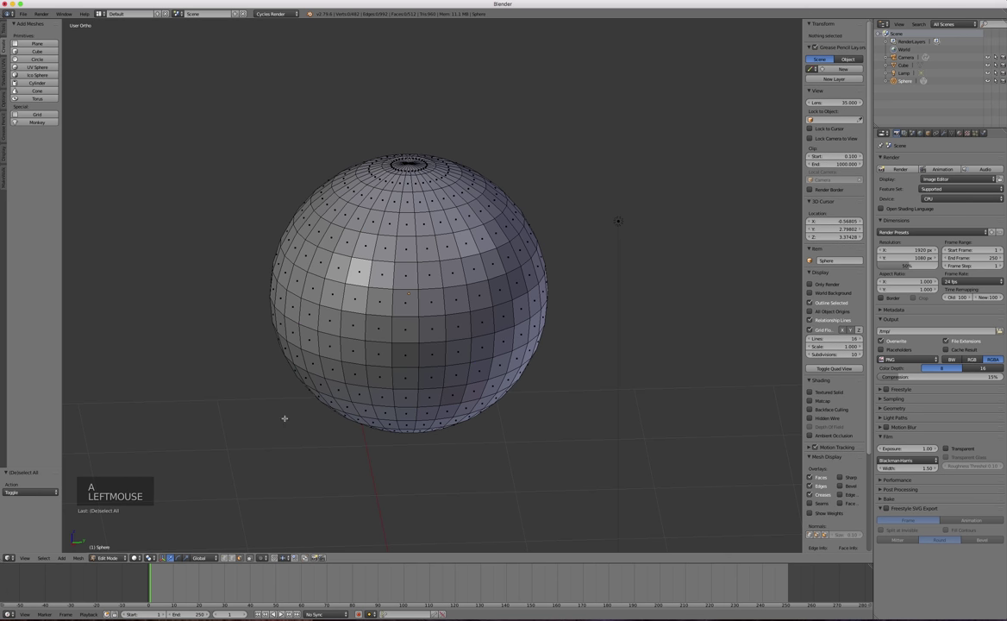
click(407, 302)
click(479, 296)
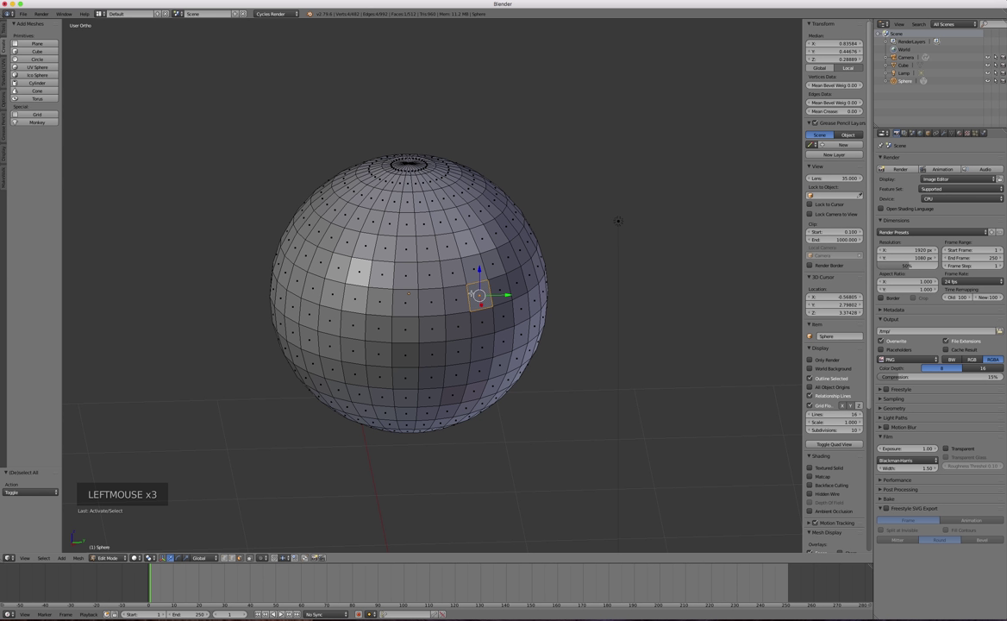
click(405, 331)
click(376, 349)
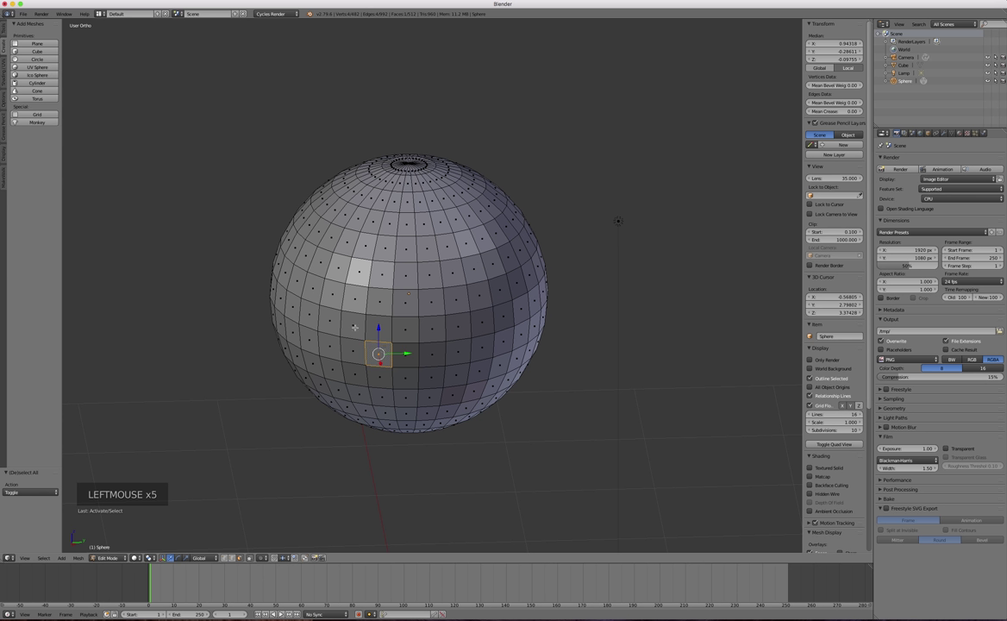
click(353, 326)
click(361, 273)
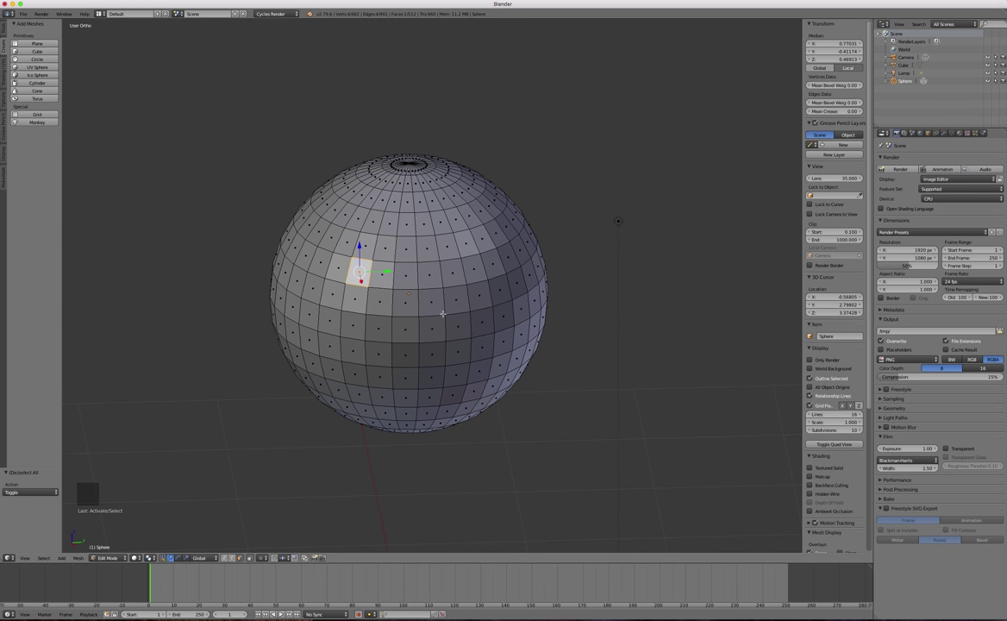
- Select several adjacent faces together near the centre of the sphere
click(435, 302)
shift+click(402, 326)
shift+click(378, 328)
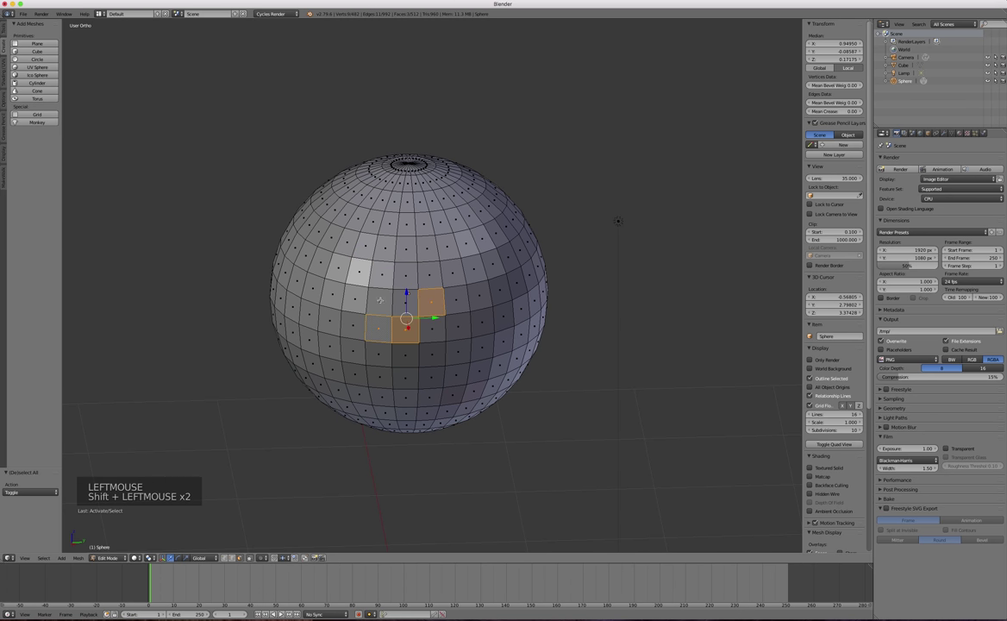
shift+click(378, 302)
shift+click(405, 302)
- Circle-select a broad patch of faces across the sphere's front and clear the whole selection
key(c)
mouse_move(431, 312)
mouse_down()
mouse_move(407, 308)
mouse_move(427, 300)
mouse_up()
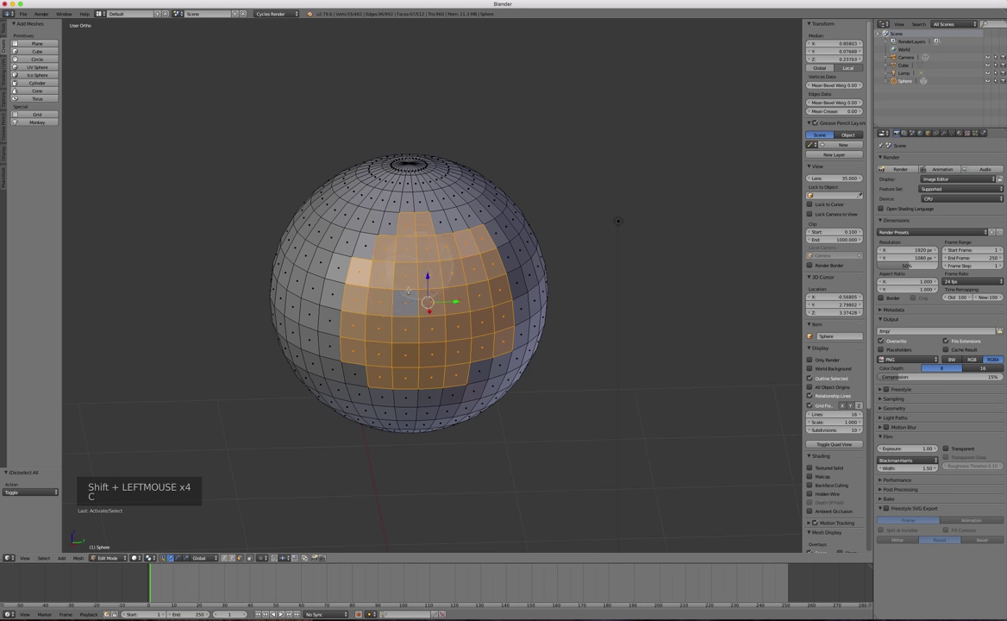
right_click(416, 292)
key(a)
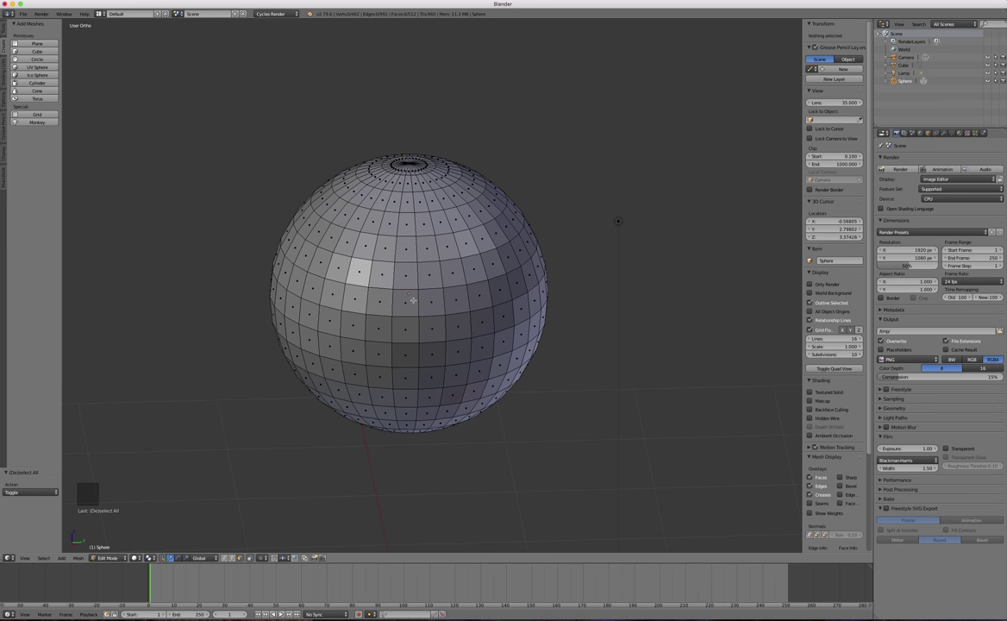
- Toggle the viewport repeatedly between wireframe and solid shading to compare how the sphere's faces display
key(z)
key(z)
key(z)
key(z)
key(z)
key(z)
key(z)
key(z)
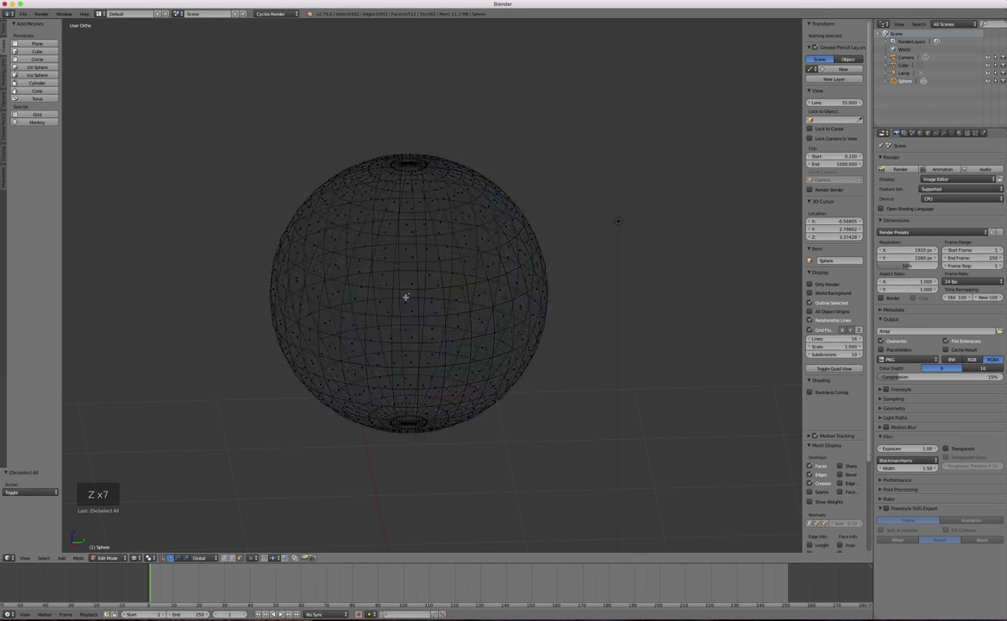
- In front view with solid shading, circle-select a patch of faces around the middle of the sphere
mouse_move(370, 286)
middle_down()
mouse_move(414, 298)
mouse_move(372, 284)
middle_up()
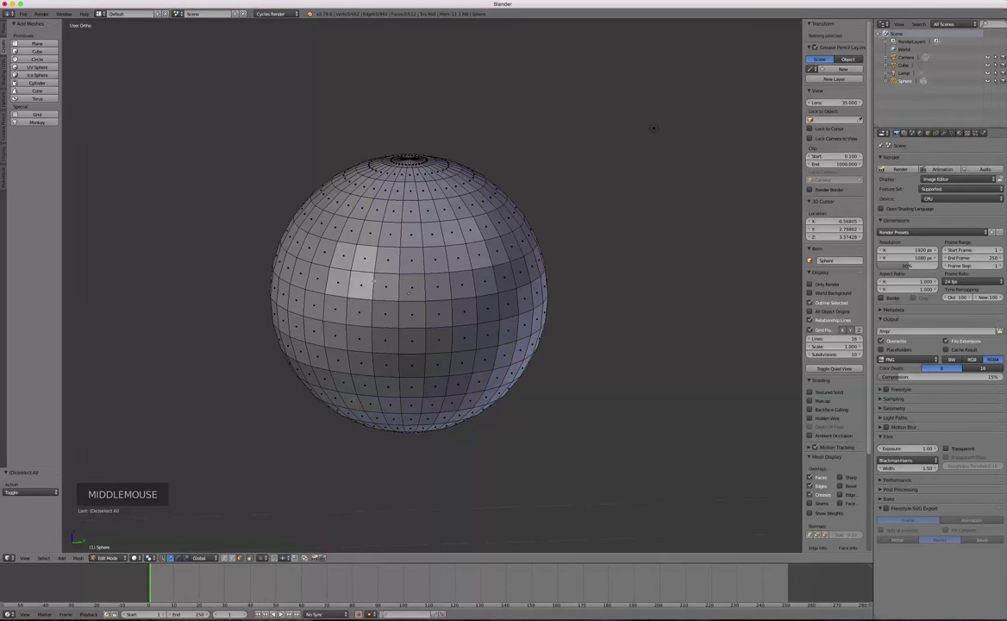
key(KP_1)
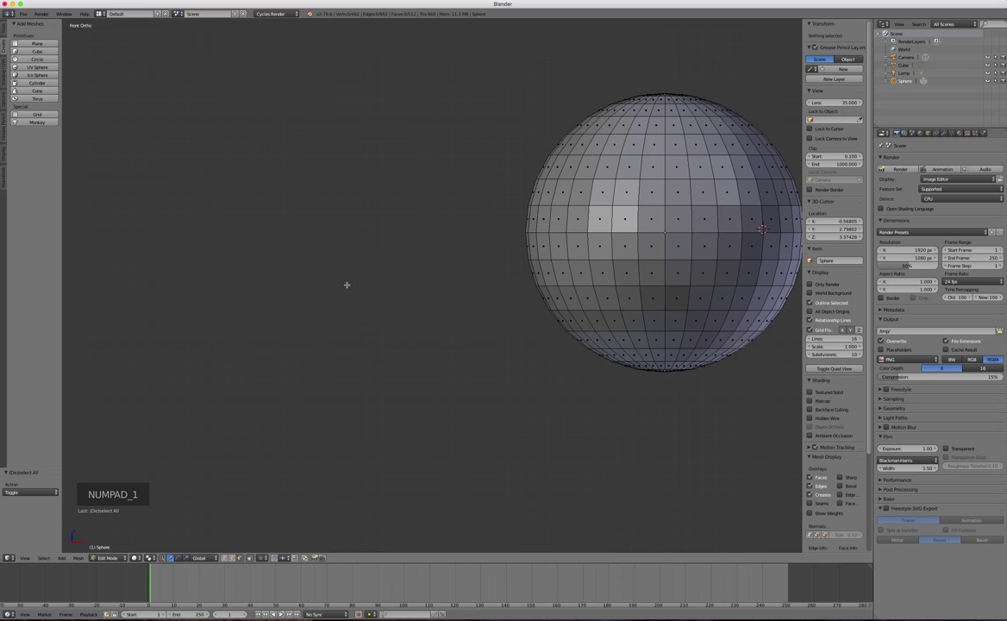
scroll(349, 285, down, 4)
scroll(250, 328, up, 1)
scroll(463, 266, up, 3)
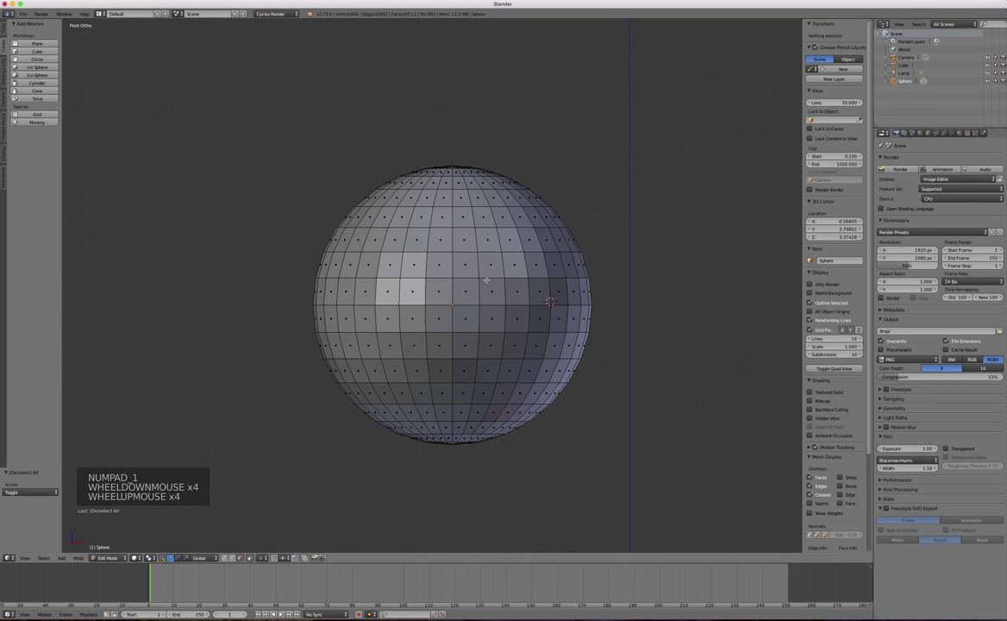
key(c)
mouse_move(423, 275)
mouse_down()
mouse_move(406, 306)
mouse_move(500, 259)
mouse_up()
right_click(498, 261)
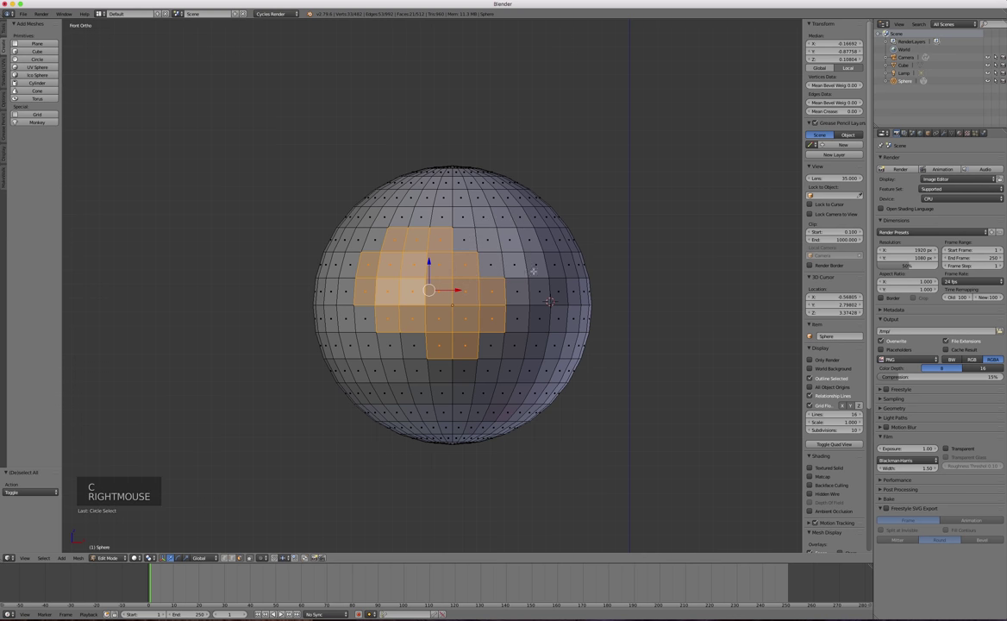
mouse_move(624, 252)
middle_down()
mouse_move(716, 432)
mouse_move(560, 350)
mouse_move(509, 409)
mouse_move(455, 269)
mouse_move(630, 267)
mouse_move(620, 267)
middle_up()
- Clear the selection and circle-select central faces through both sides of the sphere in front wireframe view, then inspect them in solid shading
key(KP_1)
key(a)
key(a)
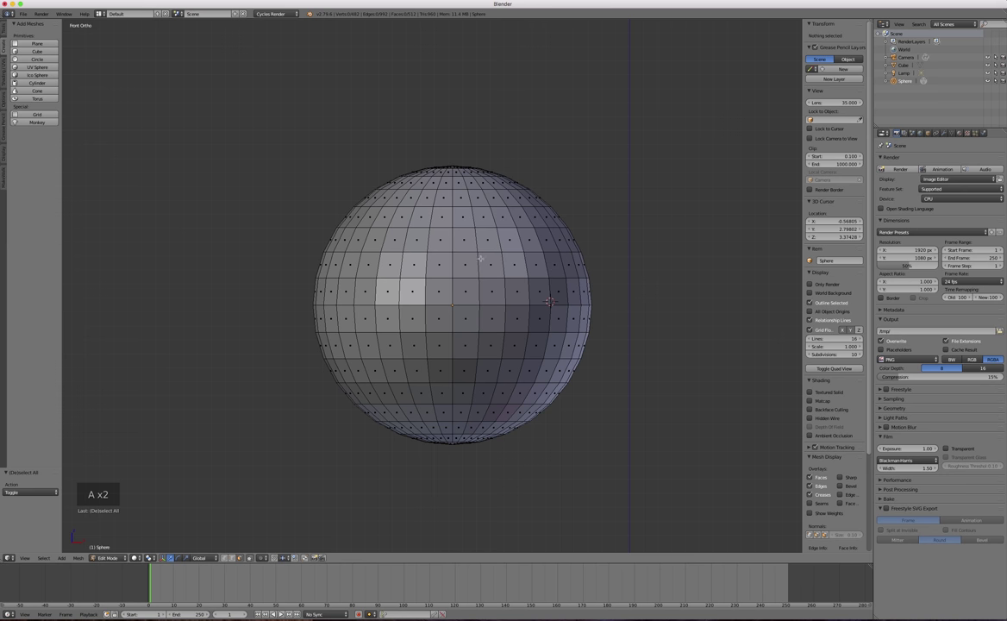
key(z)
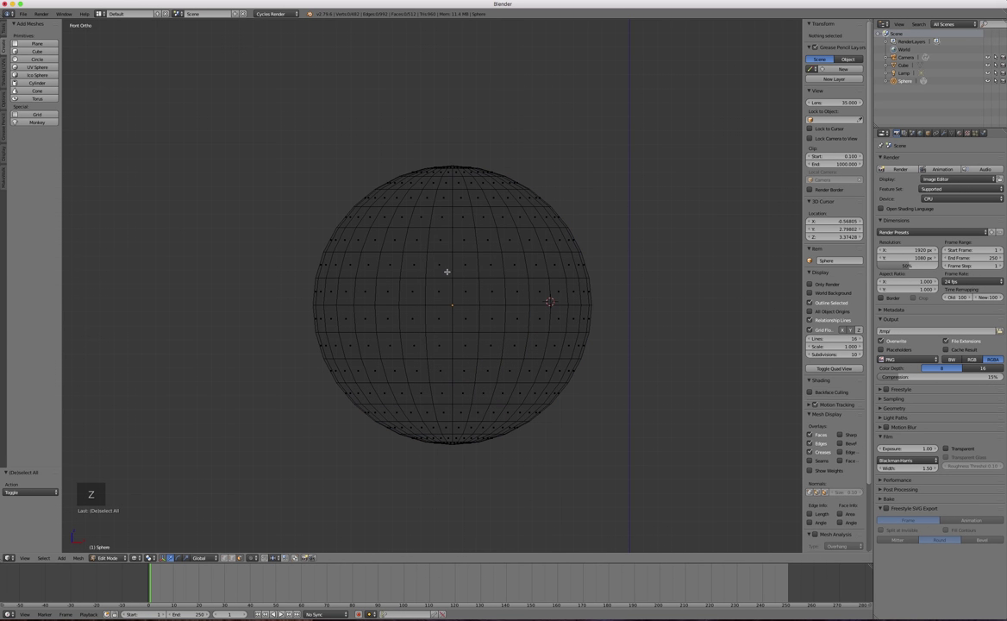
key(c)
mouse_move(401, 278)
mouse_down()
mouse_move(421, 305)
mouse_move(416, 320)
mouse_move(431, 321)
mouse_move(432, 295)
mouse_move(458, 290)
mouse_move(467, 316)
mouse_move(456, 337)
mouse_move(462, 300)
mouse_up()
right_click(481, 282)
mouse_move(601, 231)
middle_down()
mouse_move(578, 248)
mouse_move(462, 255)
mouse_move(596, 244)
mouse_move(556, 261)
mouse_move(604, 259)
mouse_move(569, 254)
mouse_move(604, 251)
mouse_move(561, 247)
middle_up()
key(z)
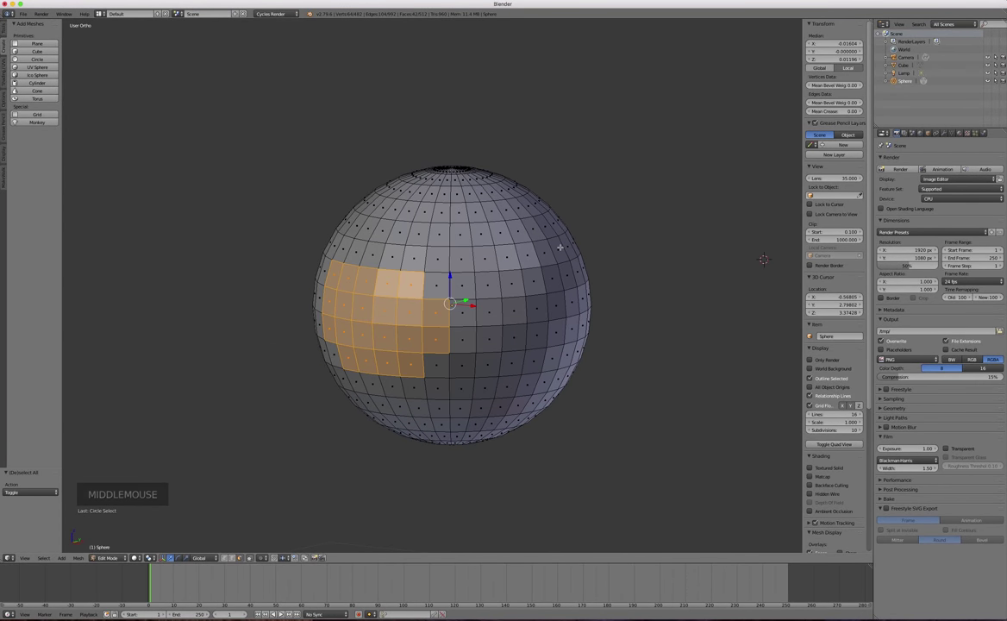
key(KP_1)
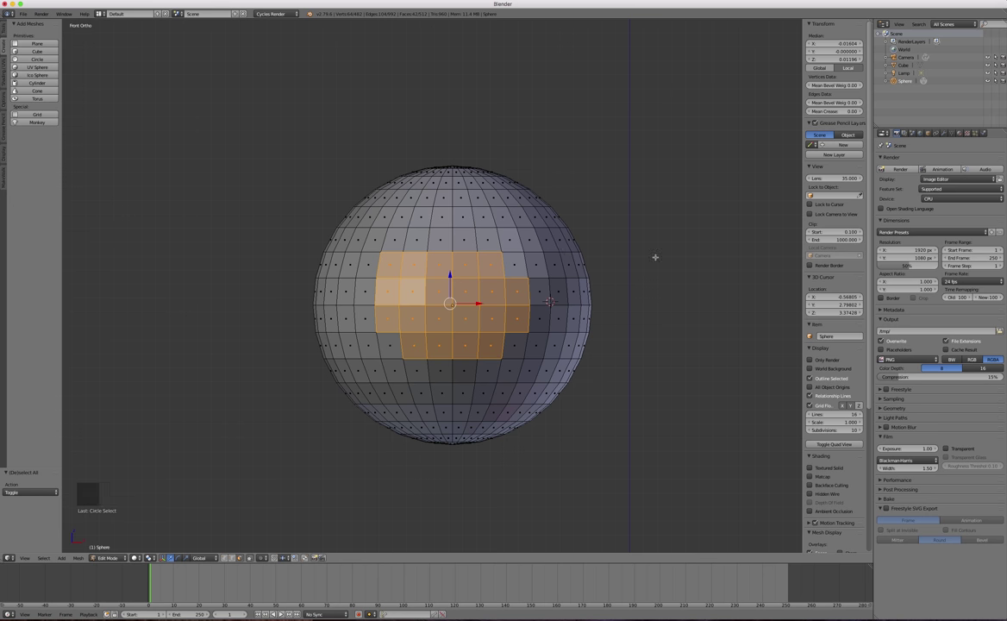
middle_drag(536, 230, 353, 291)
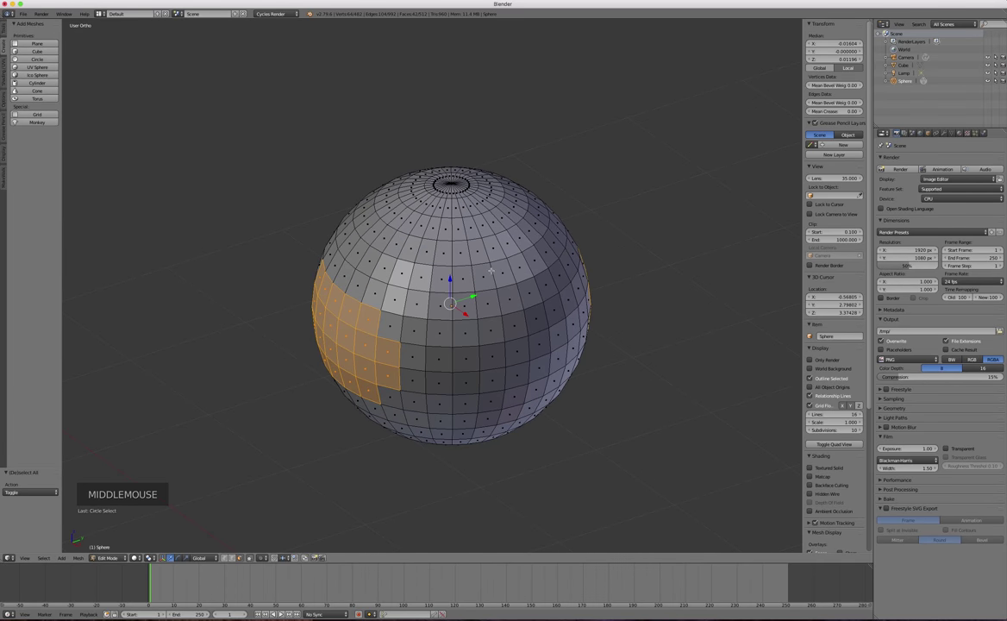
- Deselect everything and circle-select a patch of faces on the upper-left front of the sphere in solid shading
key(a)
key(c)
mouse_move(353, 290)
mouse_down()
mouse_move(395, 288)
mouse_move(401, 241)
mouse_up()
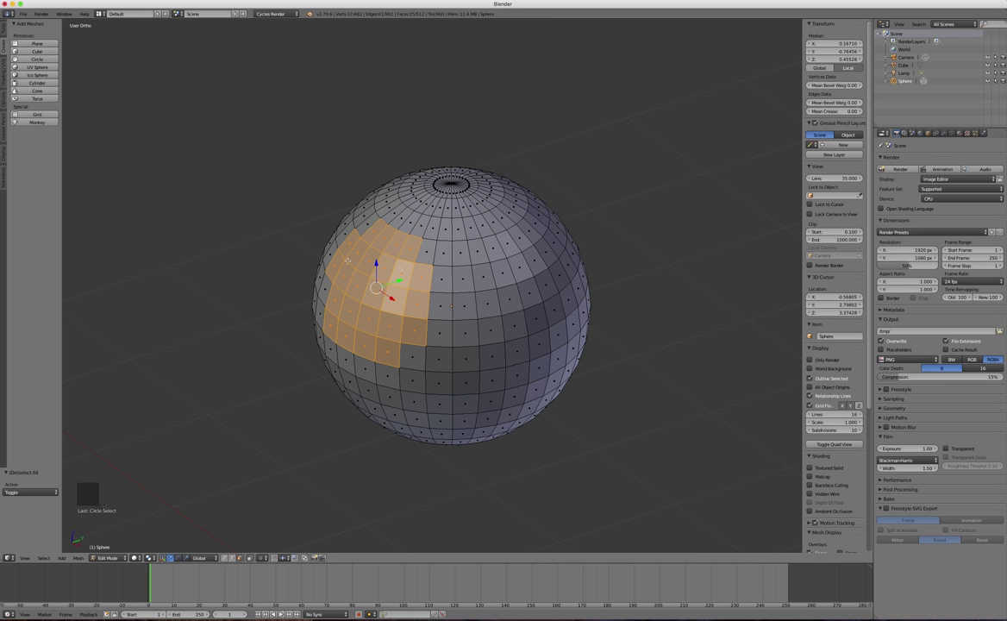
- Try rotating and scaling down the selected patch of faces
middle_drag(431, 272, 695, 164)
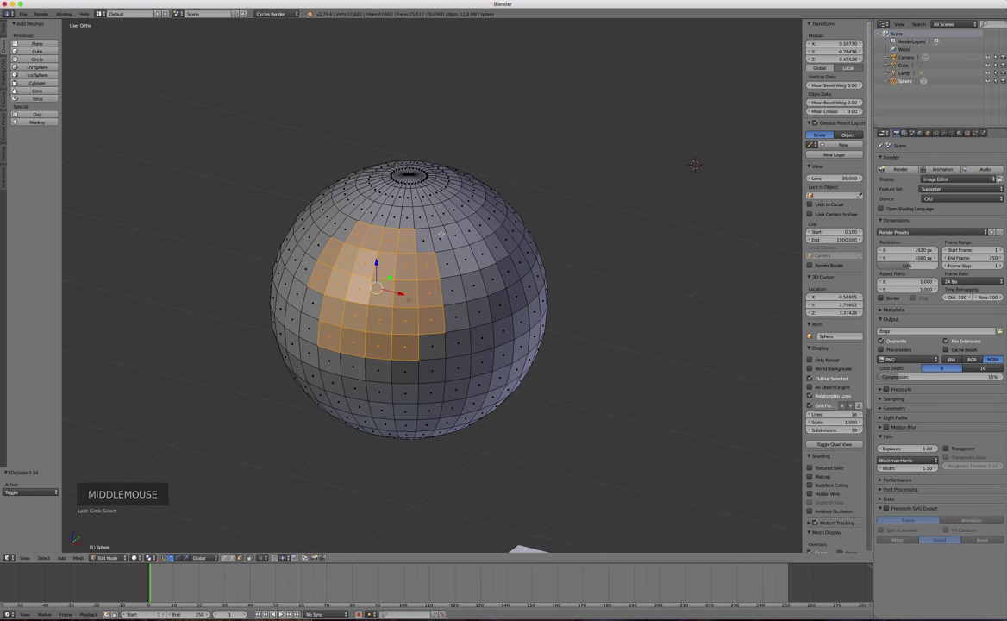
key(r)
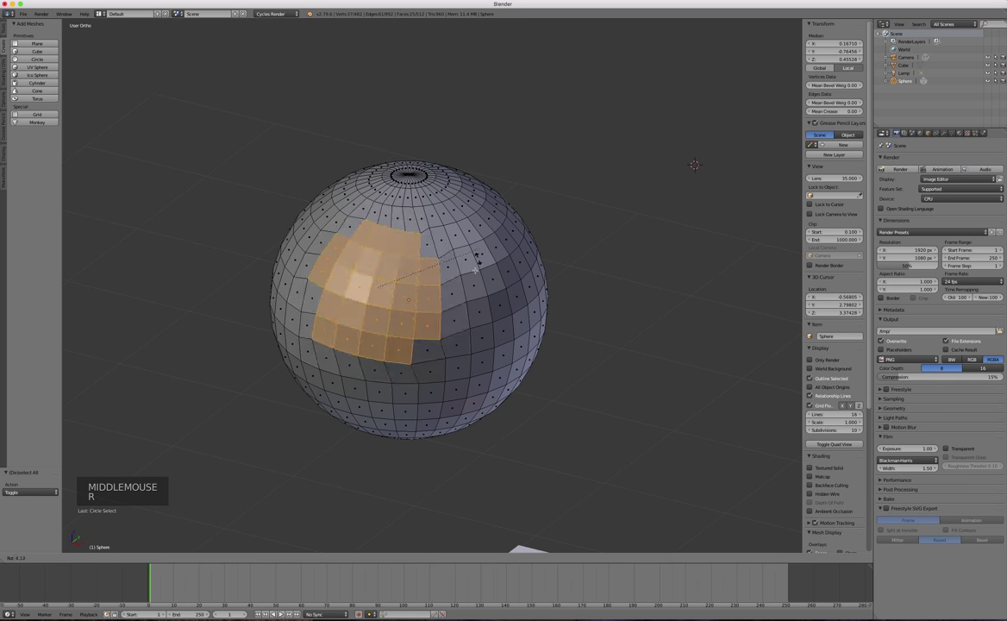
right_click(480, 273)
key(s)
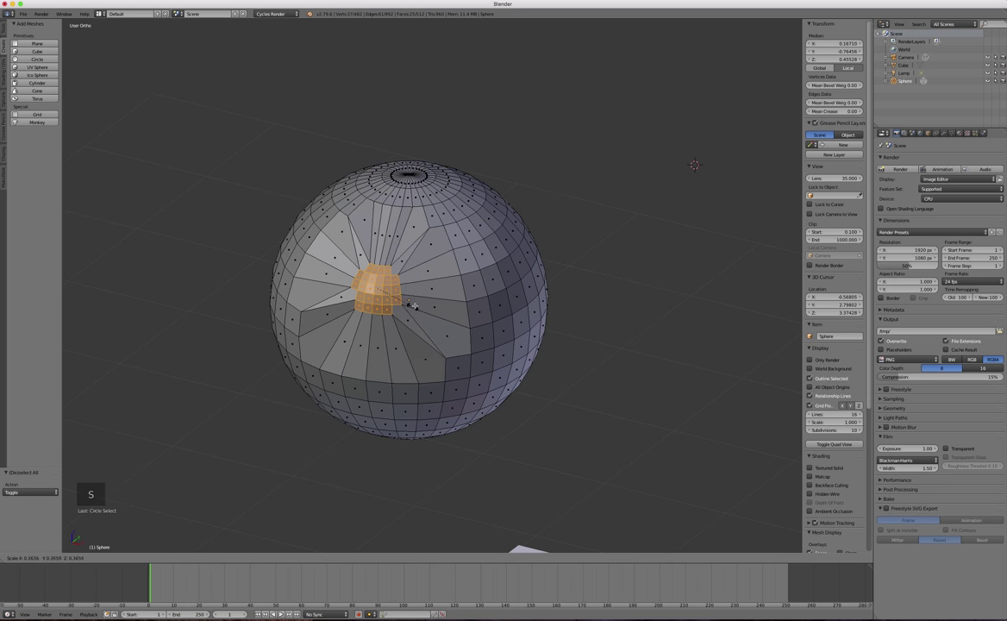
click(493, 210)
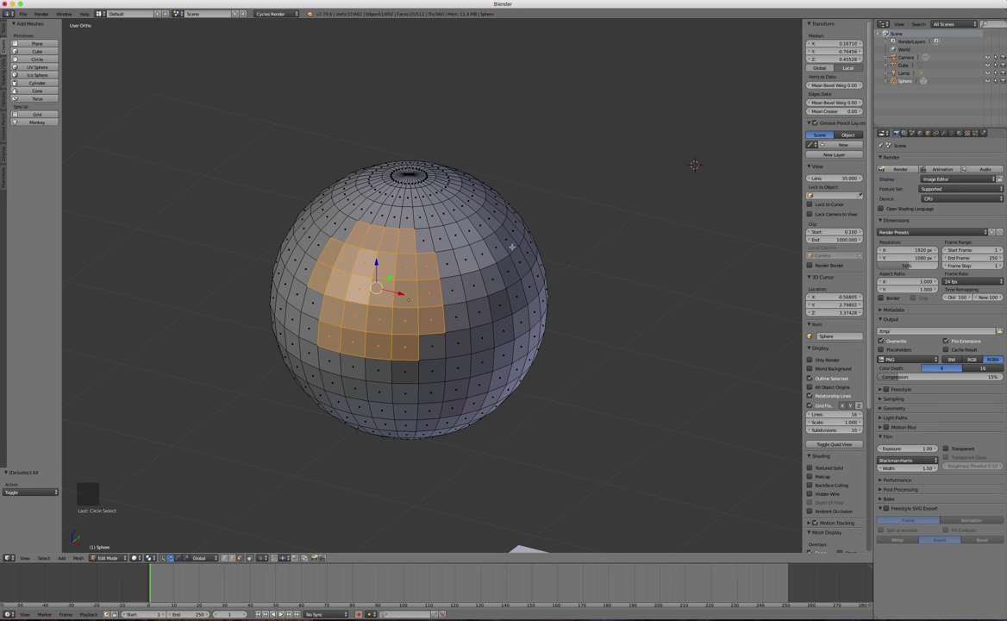
- Try moving the selected patch of faces freely outward from the sphere
key(g)
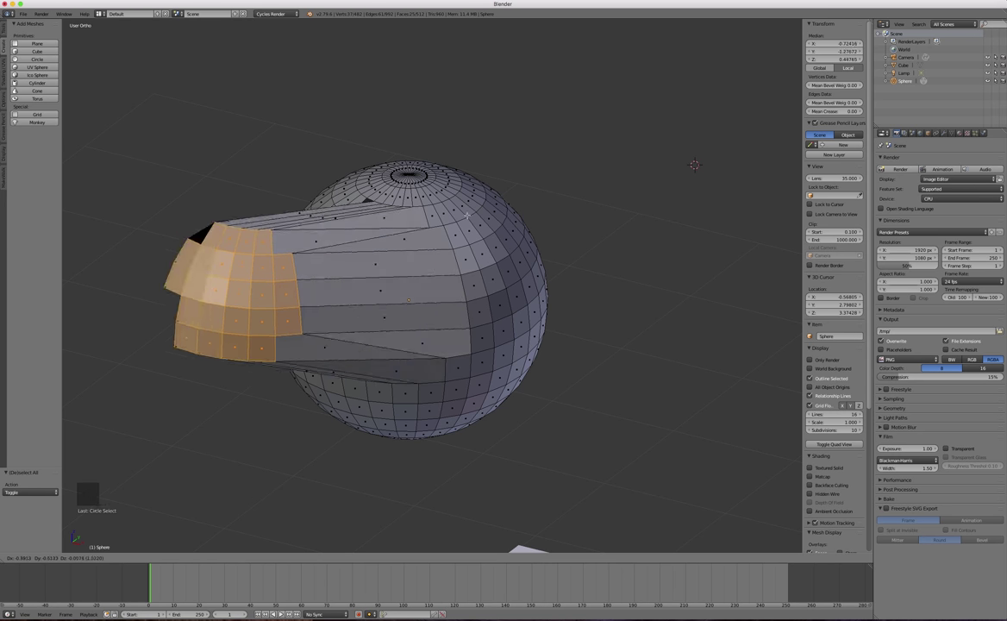
right_click(695, 164)
- Try moving the selected patch of faces 2 units along the global Y axis
middle_drag(695, 164, 514, 178)
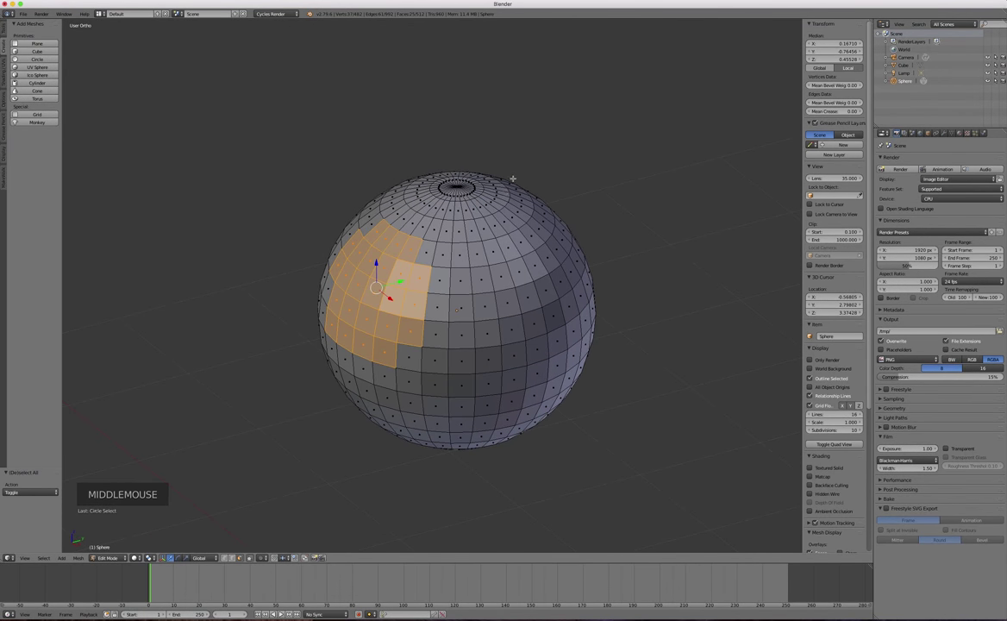
key(g)
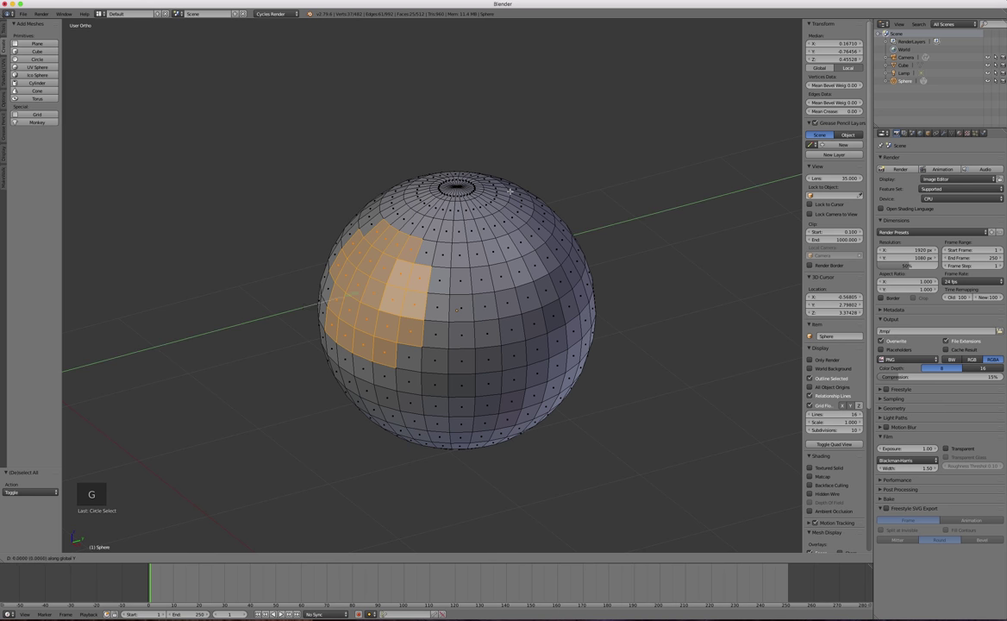
right_click(505, 184)
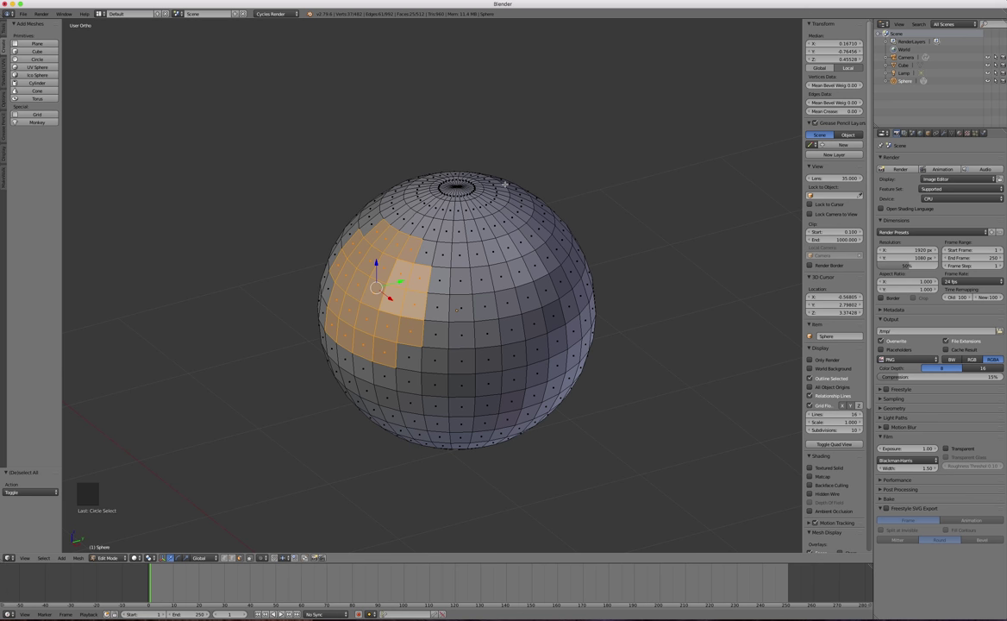
key(g)
key(y)
key(2)
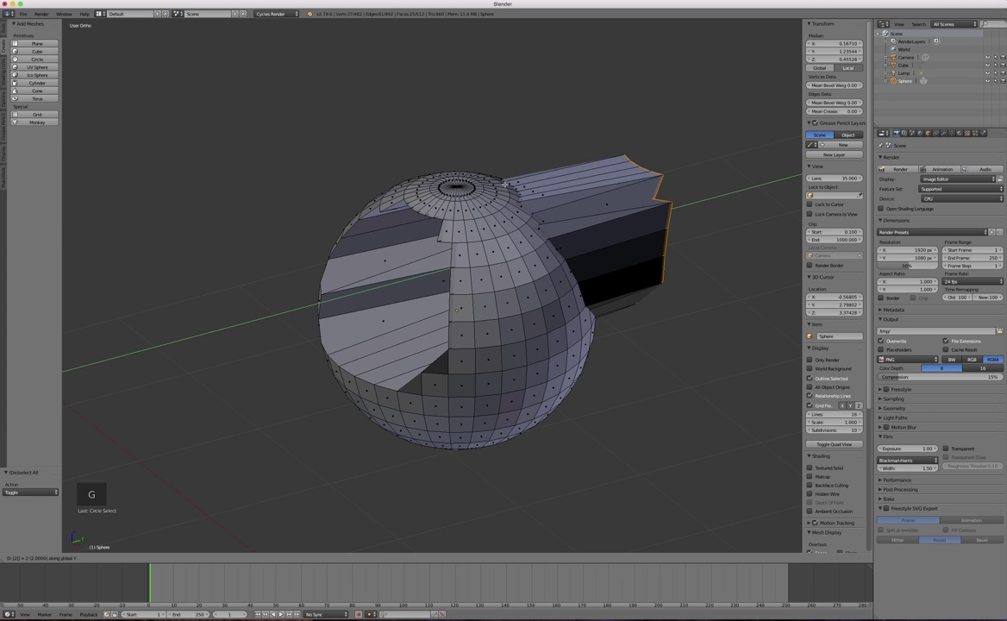
right_click(505, 184)
- Try moving the selected patch of faces -2 units along the global Y axis
key(g)
key(y)
key(minus)
key(2)
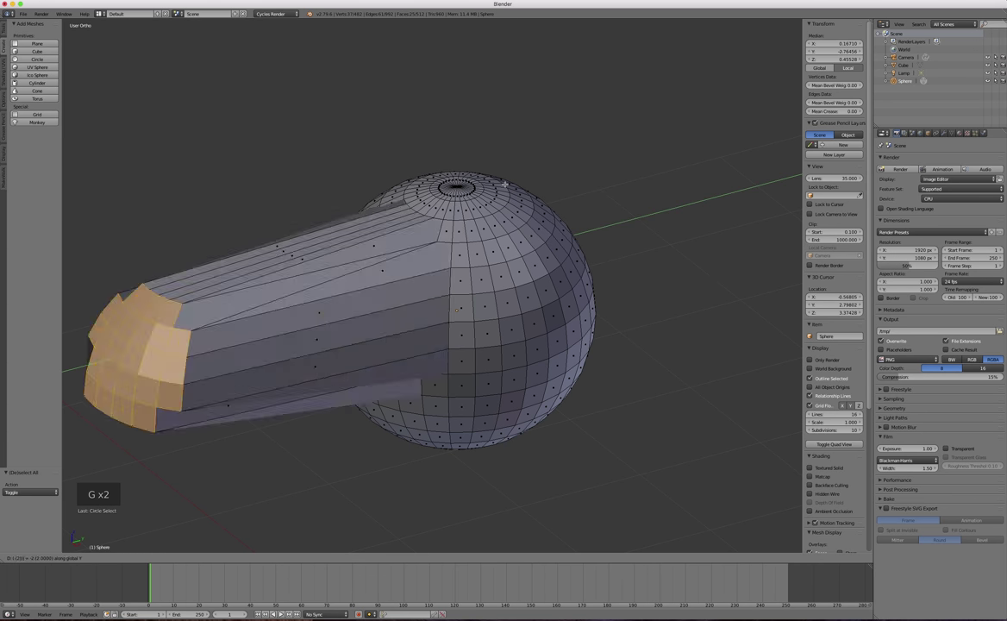
right_click(498, 163)
- Extrude the selected patch of faces outward from the sphere by about 1.008 units along its normal
mouse_move(350, 178)
middle_down()
mouse_move(719, 139)
mouse_move(338, 189)
middle_up()
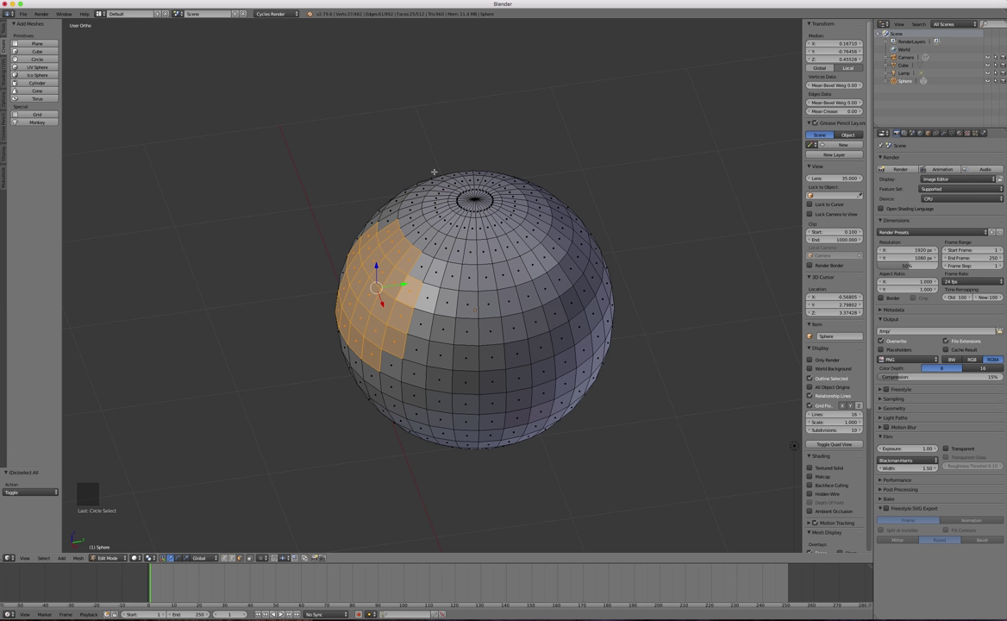
middle_drag(338, 231, 359, 213)
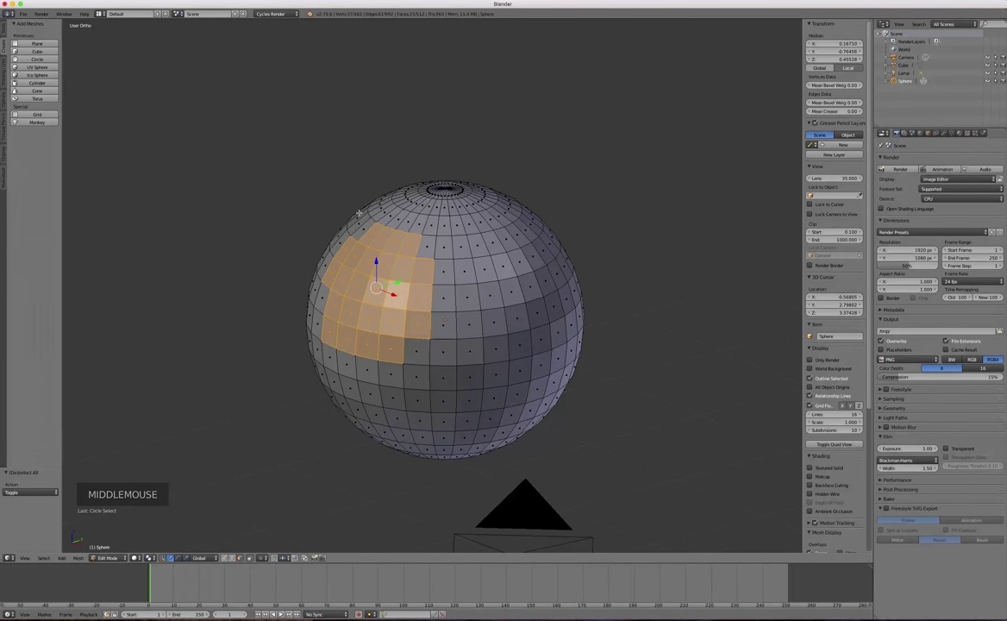
middle_drag(454, 237, 431, 243)
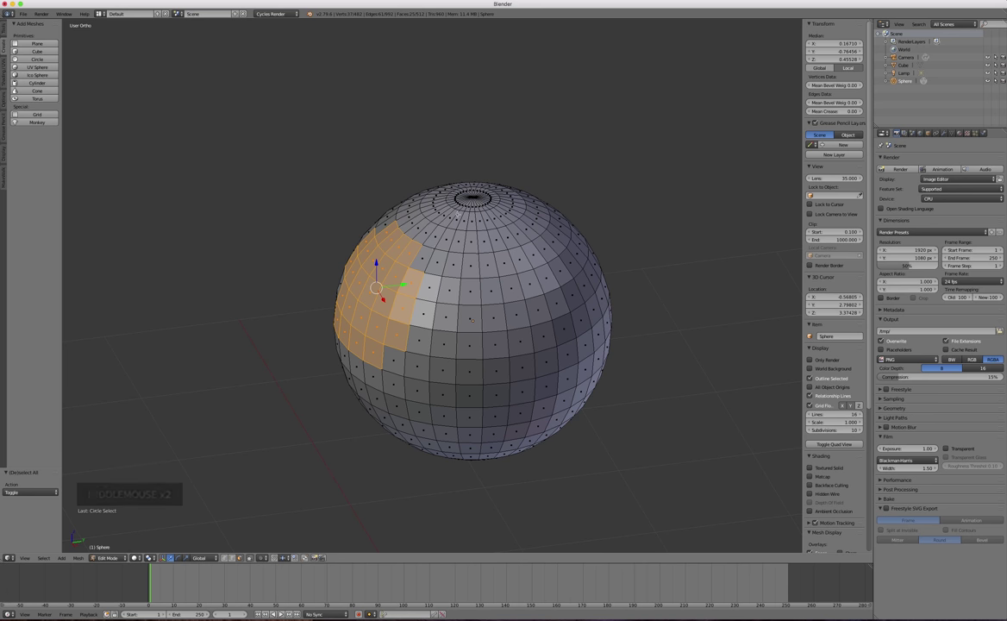
middle_drag(471, 319, 411, 255)
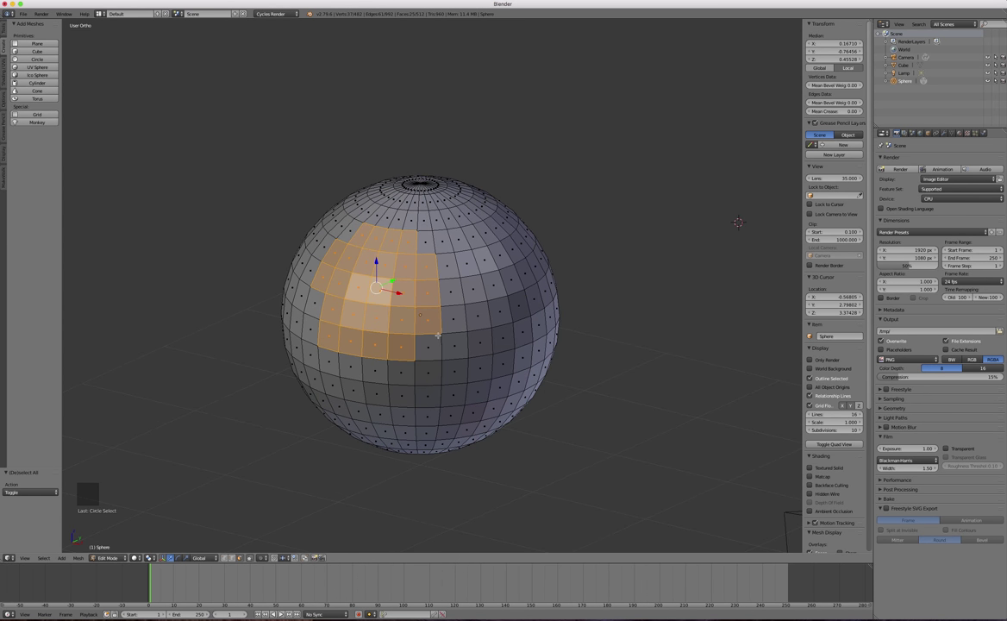
middle_drag(472, 231, 434, 242)
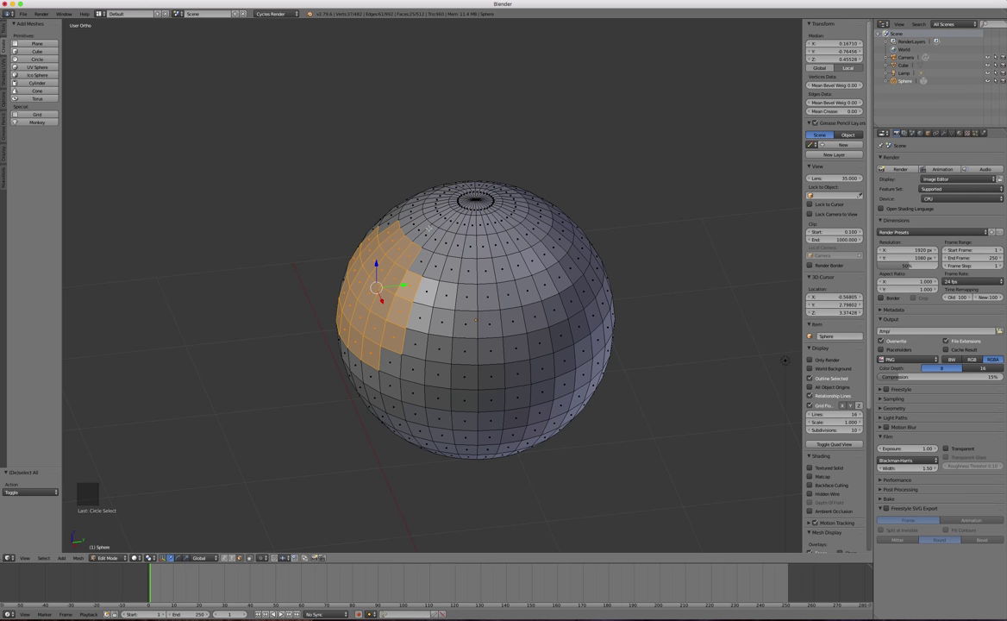
key(e)
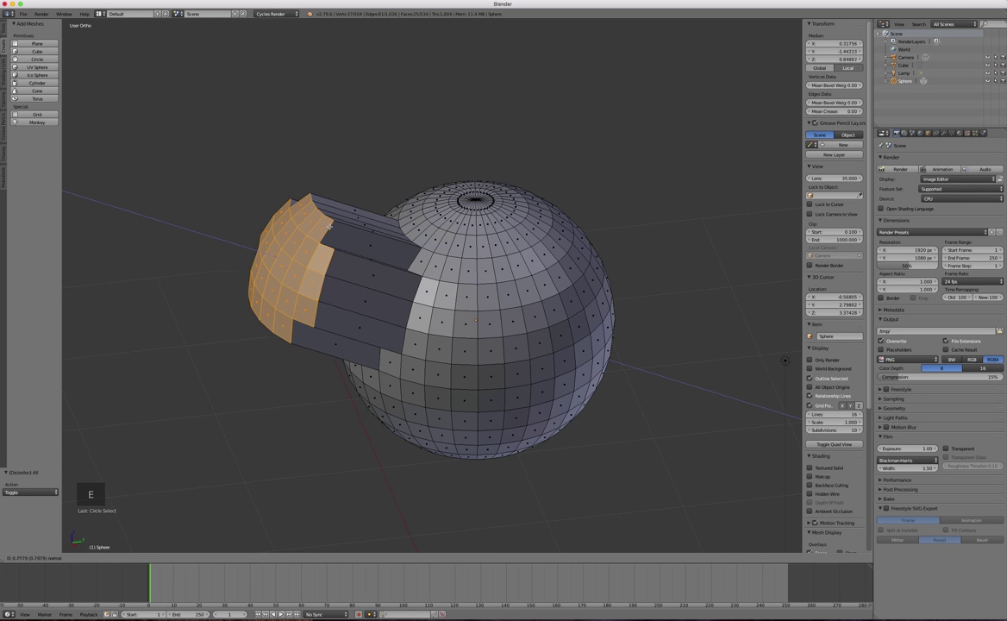
click(308, 222)
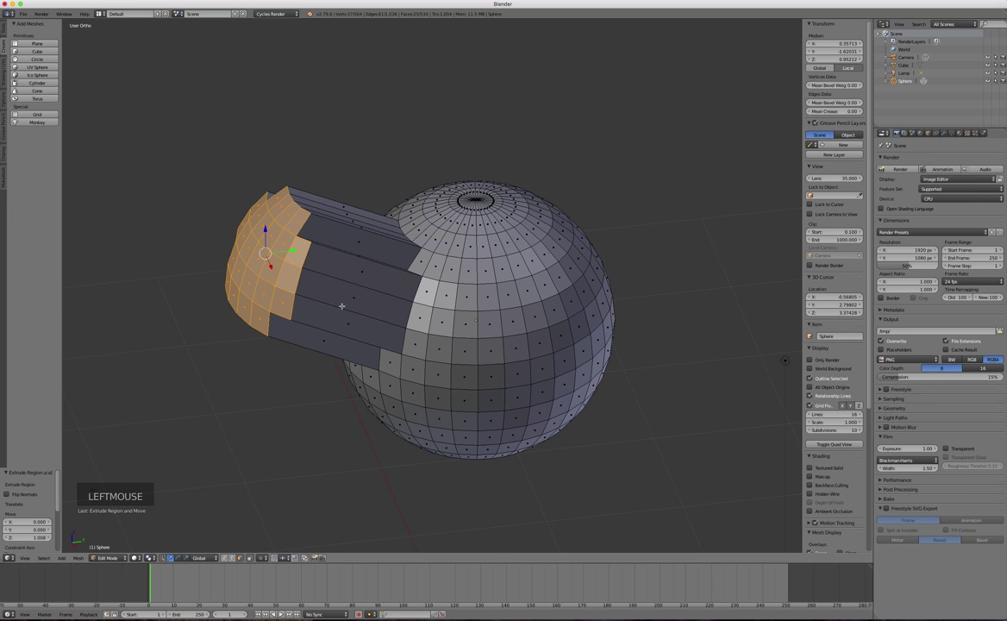
- Loop-select the side faces of the extrusion, and undo back to the plain sphere with nothing selected
alt+click(332, 218)
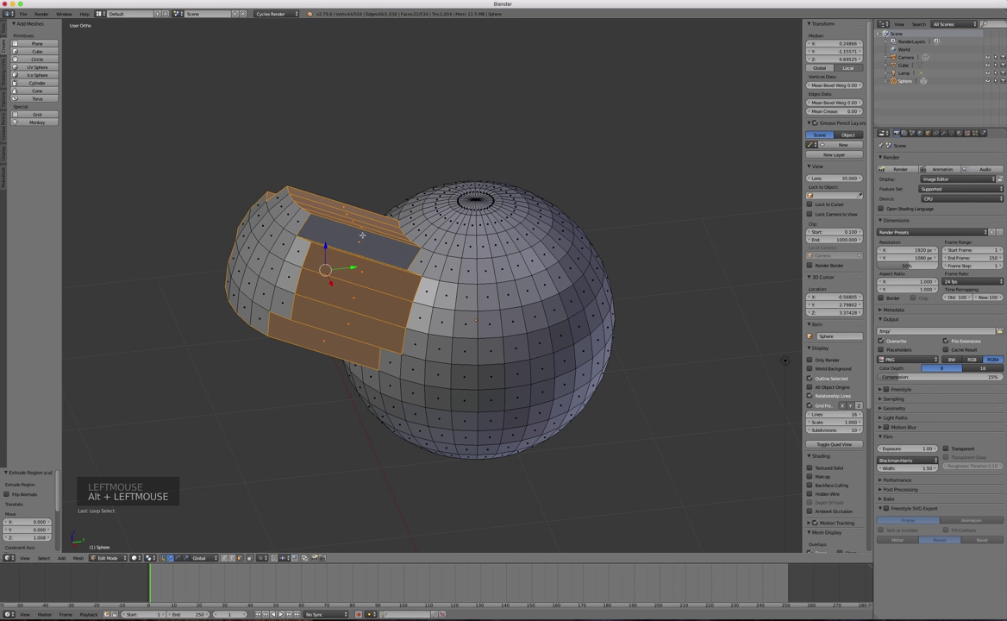
middle_drag(344, 266, 368, 250)
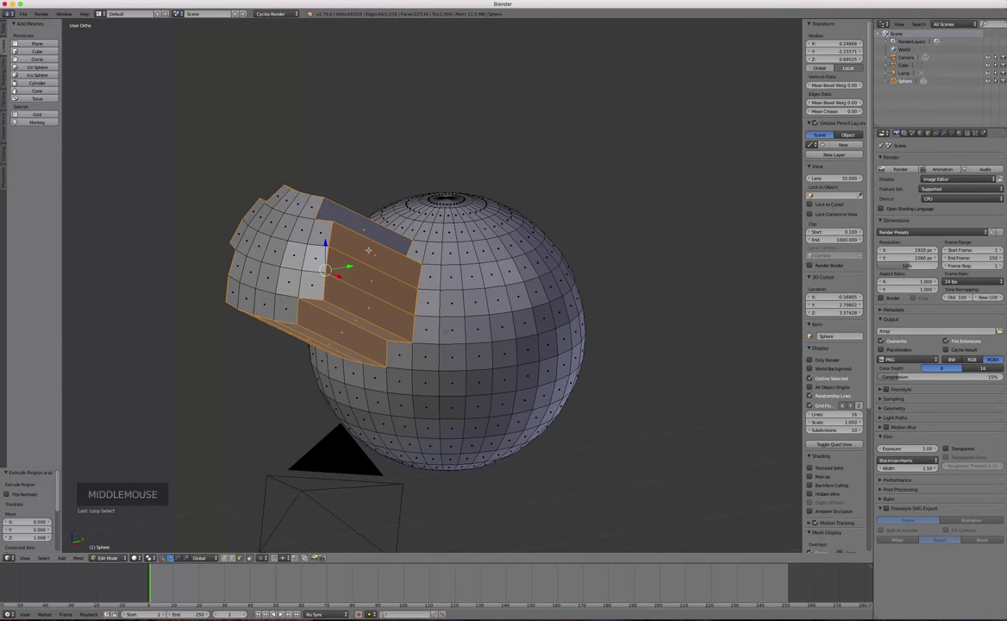
key(super+z)
key(super+z)
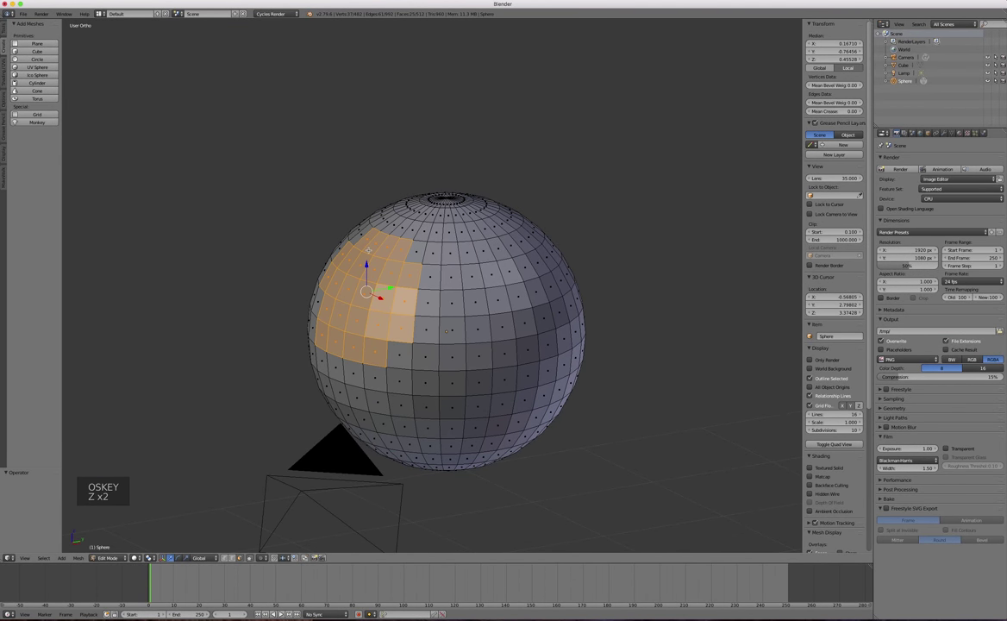
key(super+z)
- Try extruding a single face on the front of the sphere outward along its normal, and undo the extrusion
middle_drag(404, 298, 397, 272)
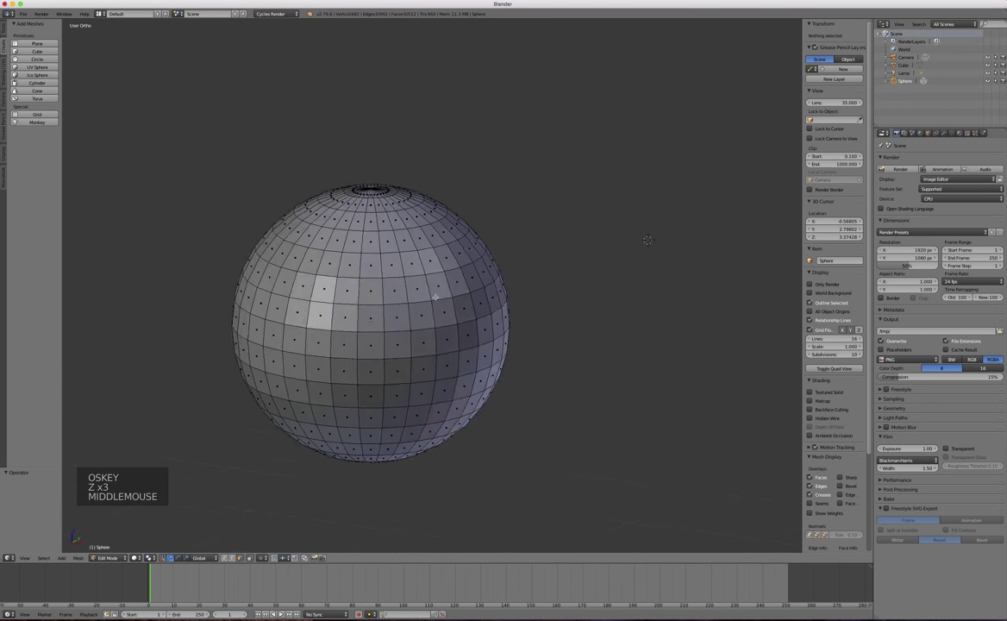
click(348, 296)
middle_drag(349, 297, 404, 286)
key(e)
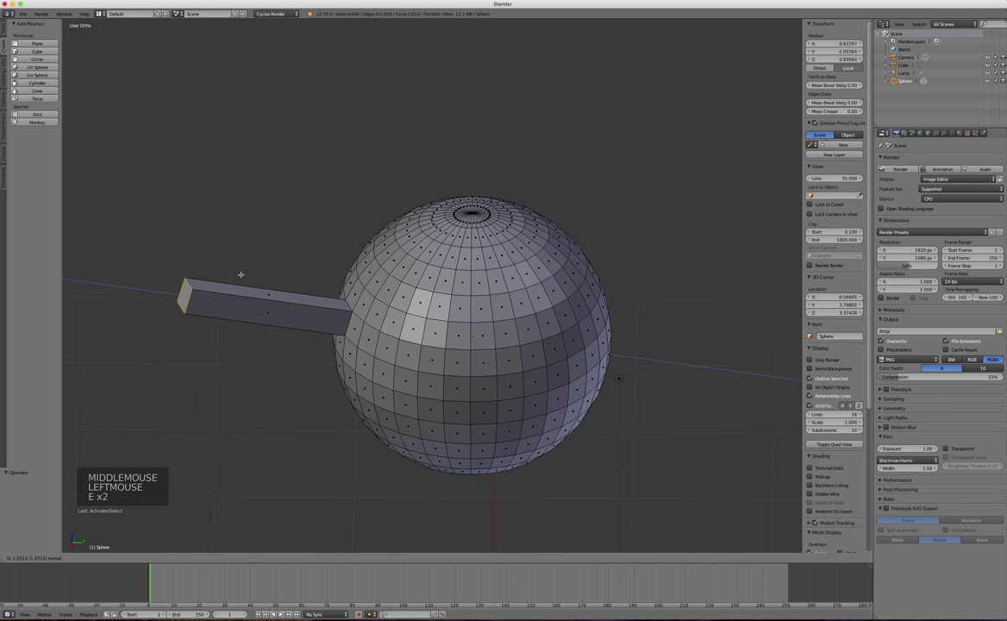
click(266, 274)
key(super)
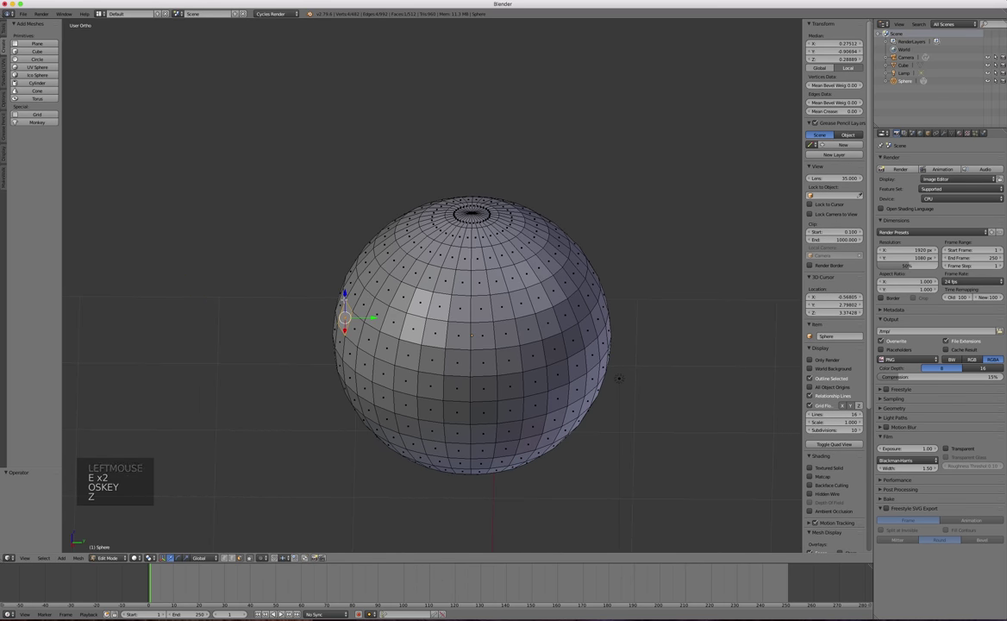
- Circle-select a patch of faces around the selected face and extrude it outward by about 1.761 units
key(c)
drag(345, 276, 370, 345)
key(e)
click(619, 377)
middle_drag(621, 376, 762, 252)
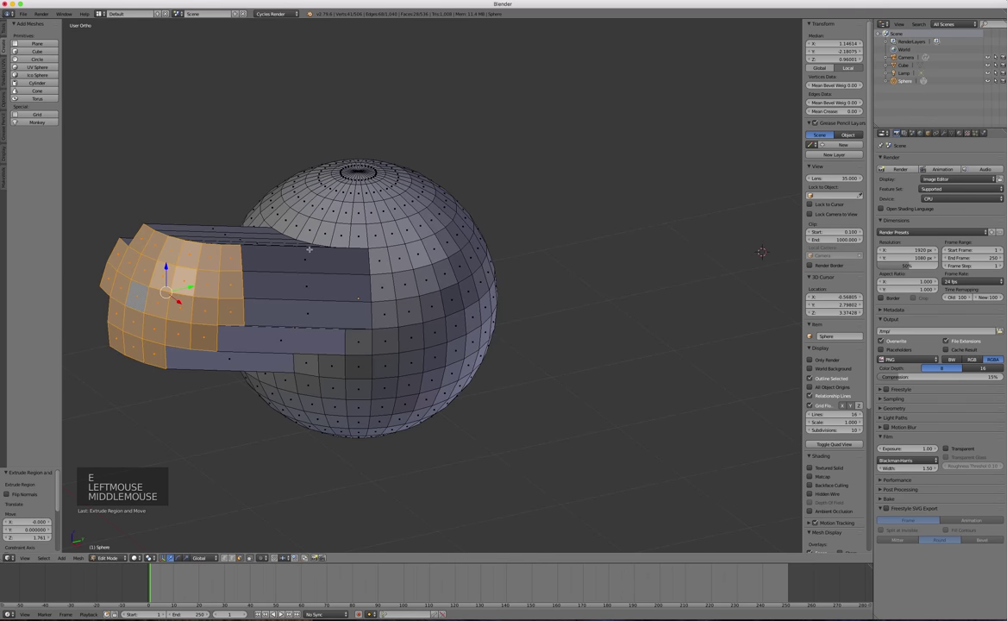
- Try scaling down the extruded end faces
scroll(289, 240, down, 3)
middle_drag(289, 239, 323, 249)
scroll(323, 249, up, 1)
key(s)
key(s)
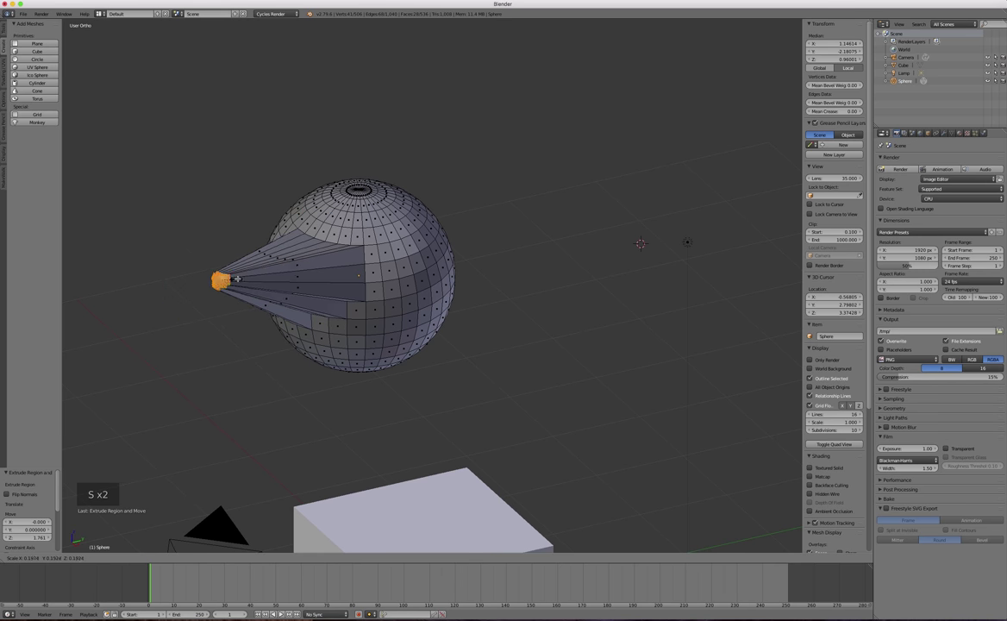
click(294, 253)
- Rotate the extruded end faces by about -35.3° in the view plane
key(r)
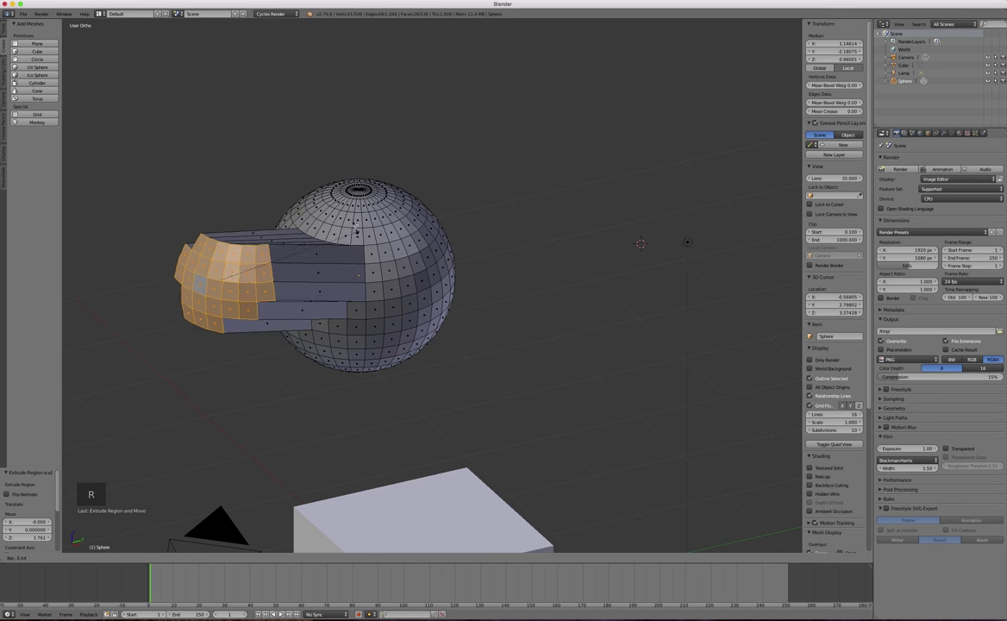
click(312, 169)
middle_drag(312, 169, 256, 233)
scroll(271, 241, up, 5)
scroll(257, 233, down, 5)
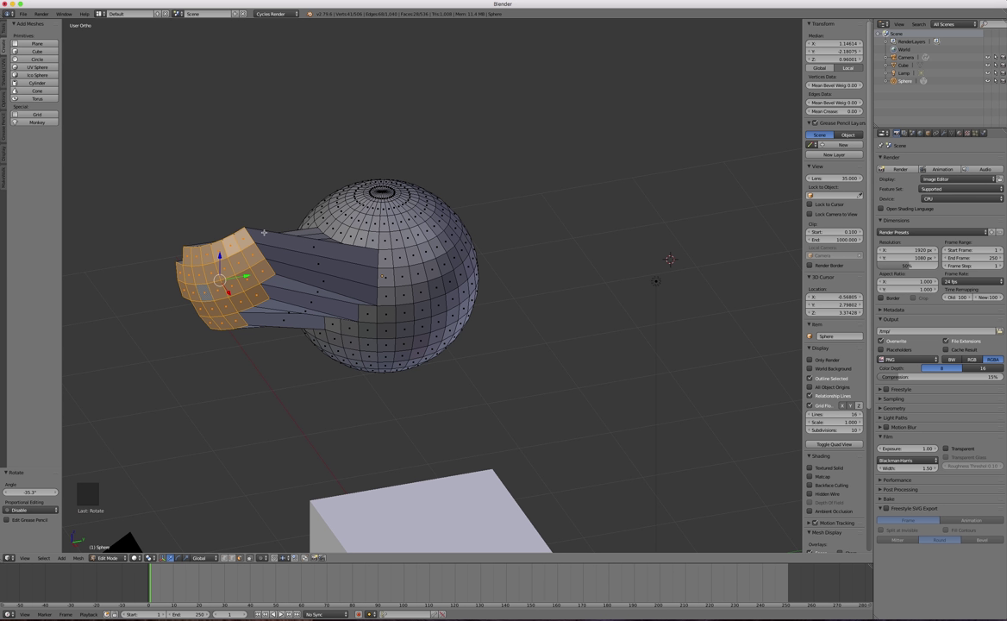
- Add a loop cut around the middle of the extruded arm and move it about -0.138 in X, -0.054 in Y and 0.184 in Z
mouse_move(318, 232)
middle_down()
mouse_move(305, 249)
mouse_move(302, 222)
middle_up()
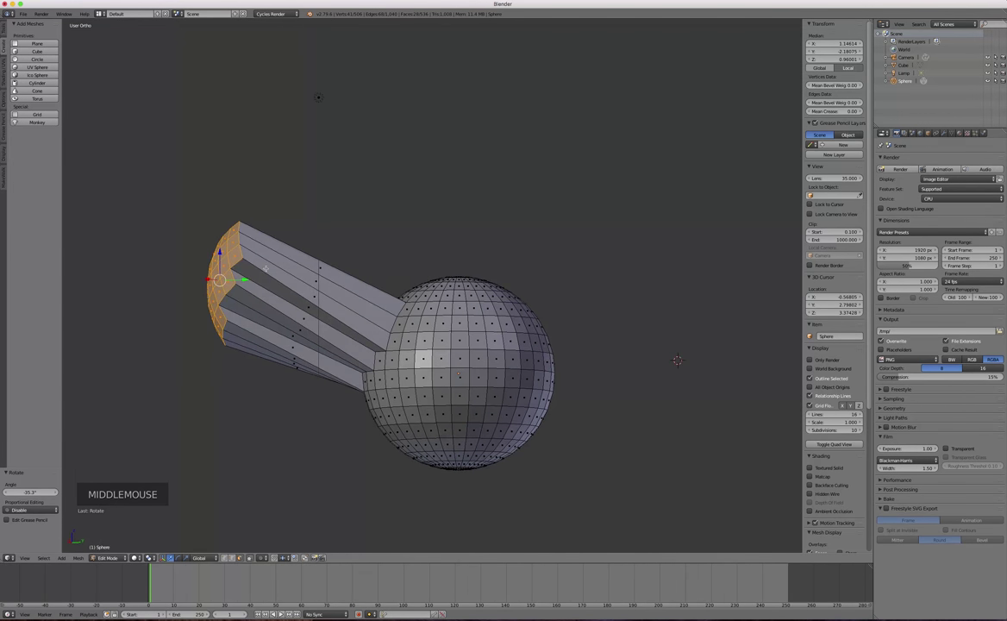
middle_drag(265, 268, 335, 335)
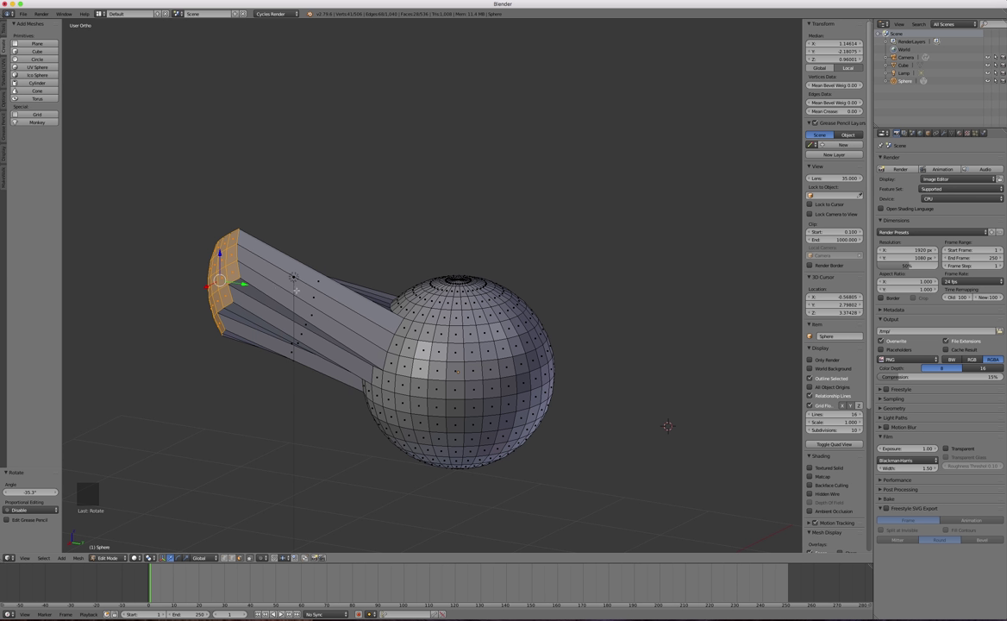
middle_drag(287, 288, 307, 278)
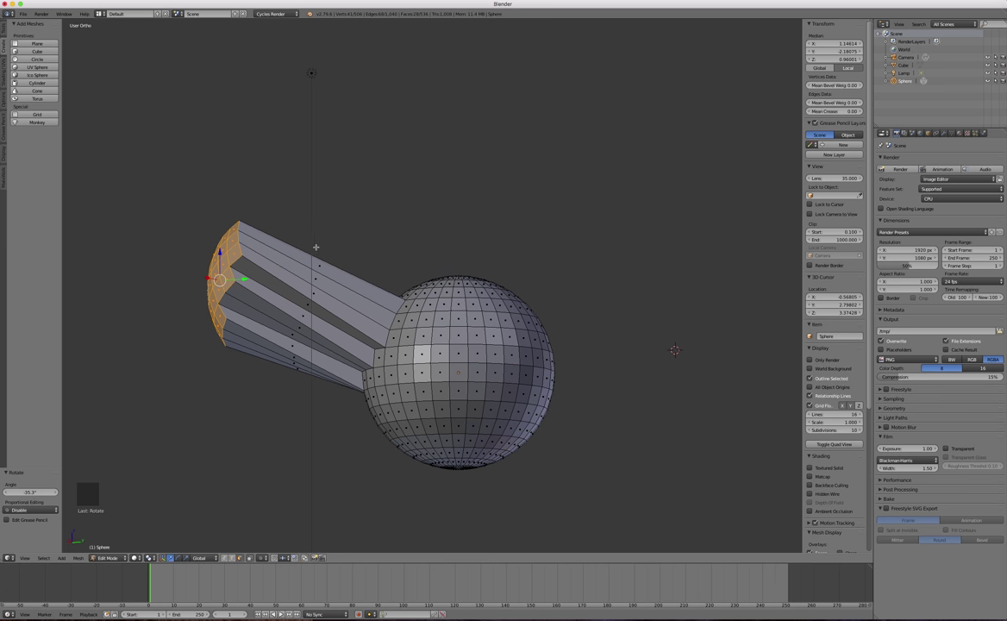
middle_drag(270, 261, 250, 248)
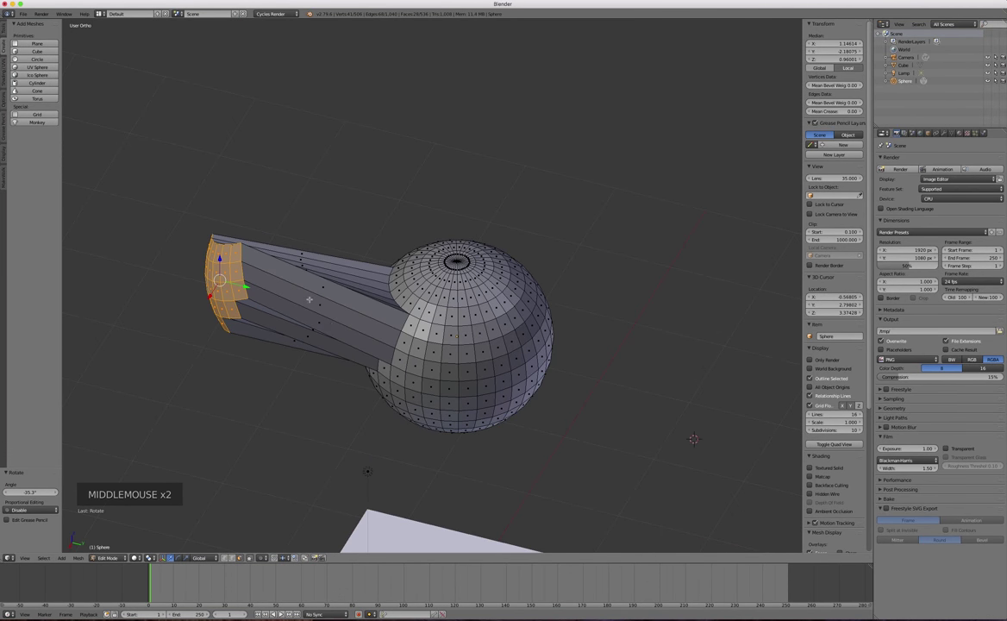
key(ctrl+r)
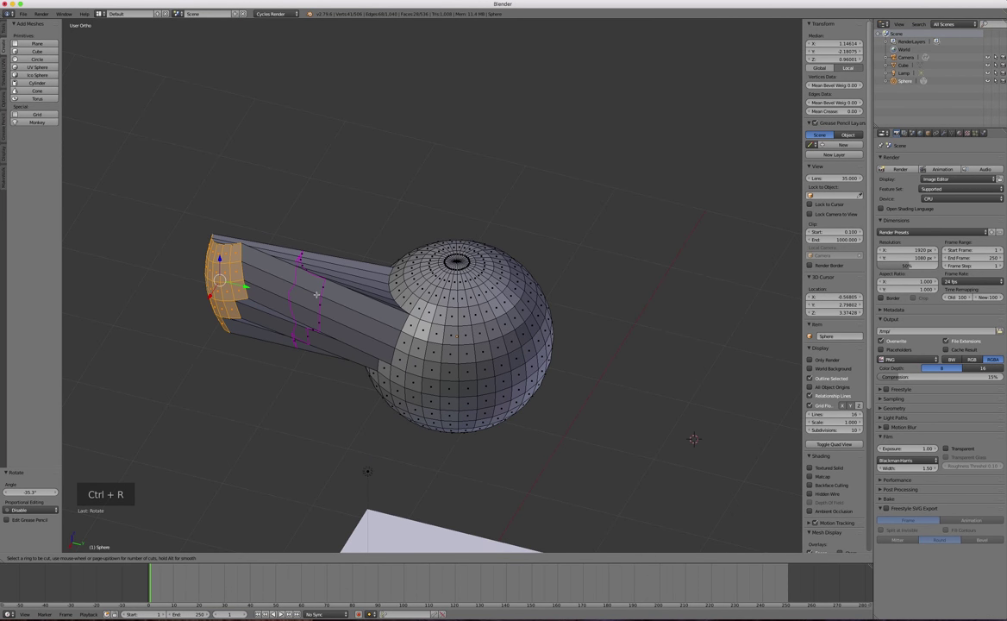
click(309, 299)
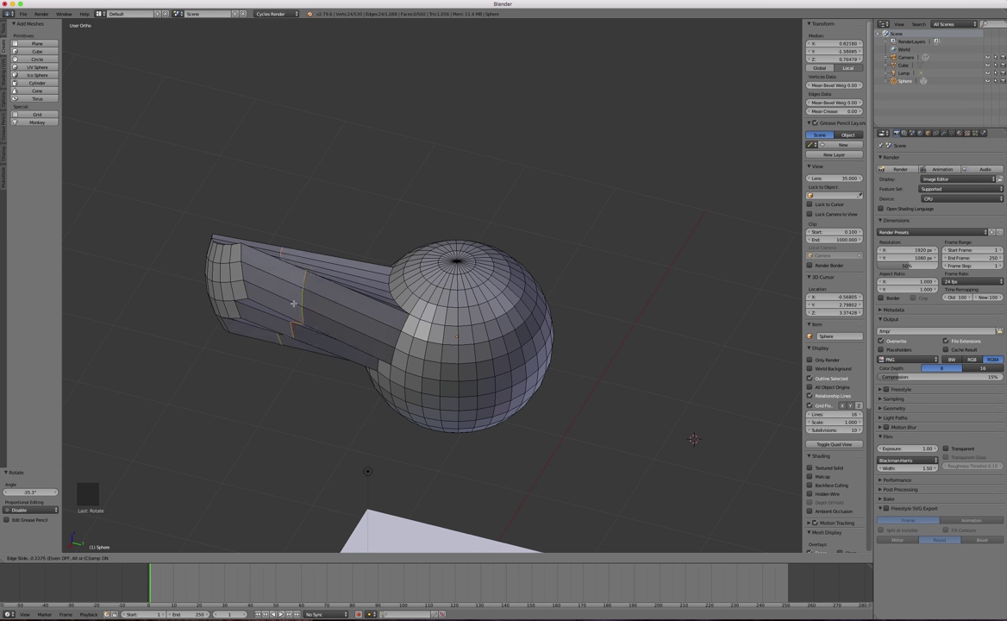
click(321, 304)
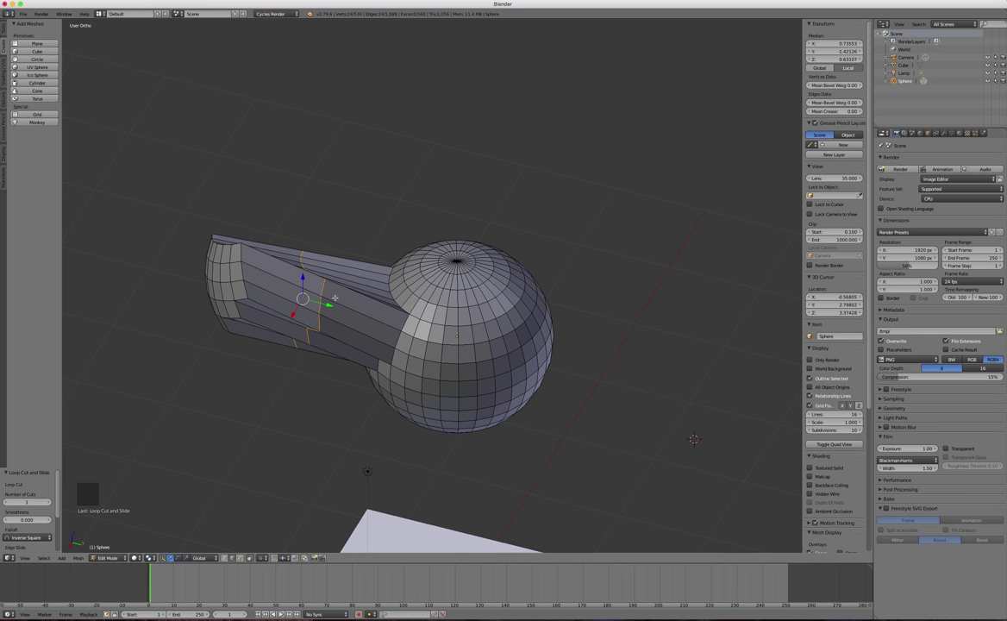
key(g)
click(356, 295)
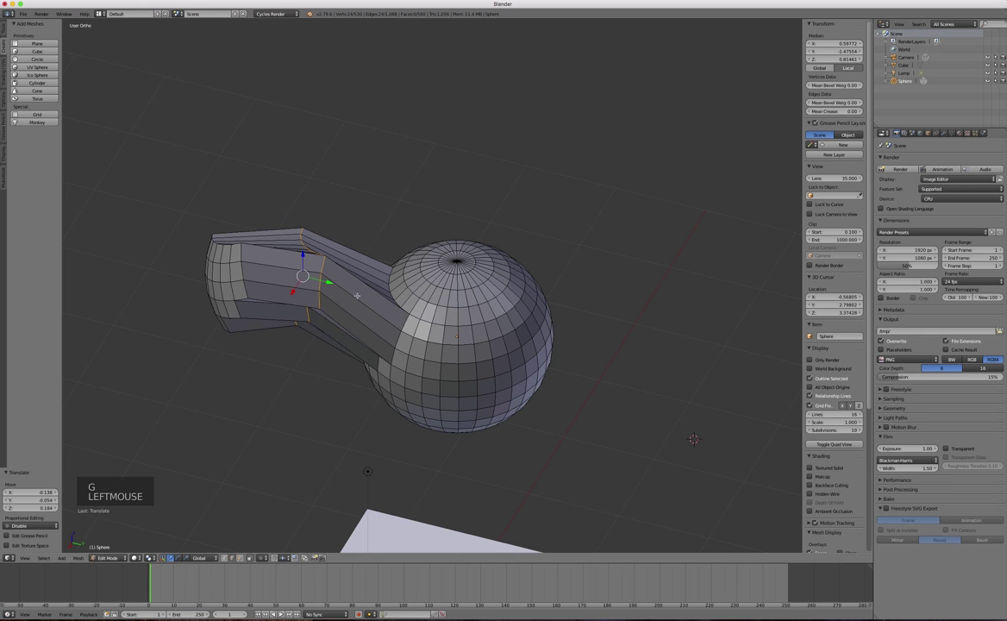
- Add a loop cut between the arm's bend and the sphere, moving it about -0.083 in X, -0.011 in Y and 0.101 in Z
key(ctrl+r)
click(357, 296)
key(g)
click(282, 290)
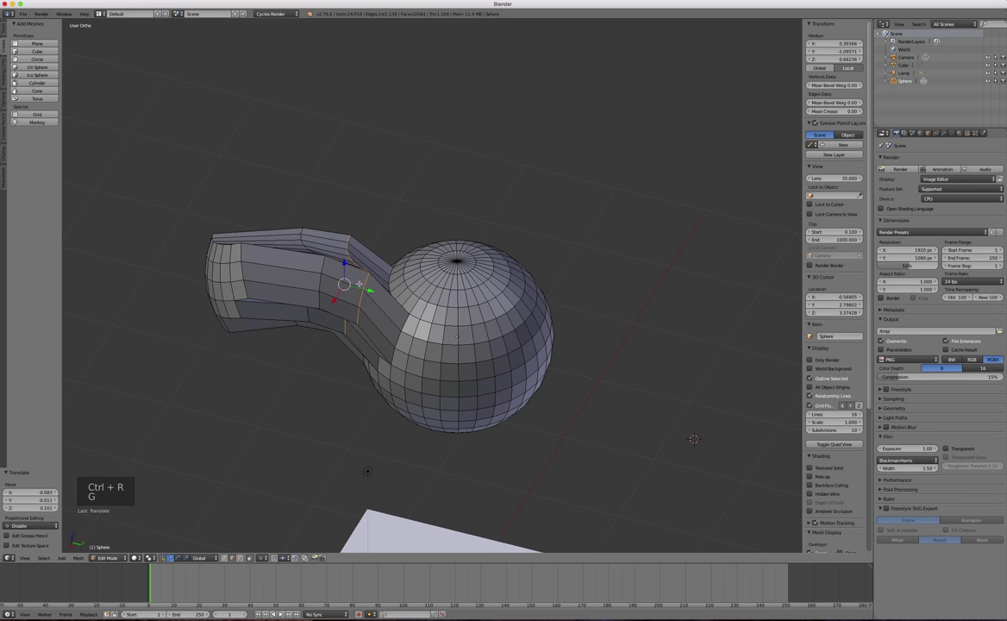
- Add a loop cut between the bend and the arm's end, moving it about -0.029 in X, -0.016 in Y and 0.041 in Z
key(ctrl+r)
click(282, 290)
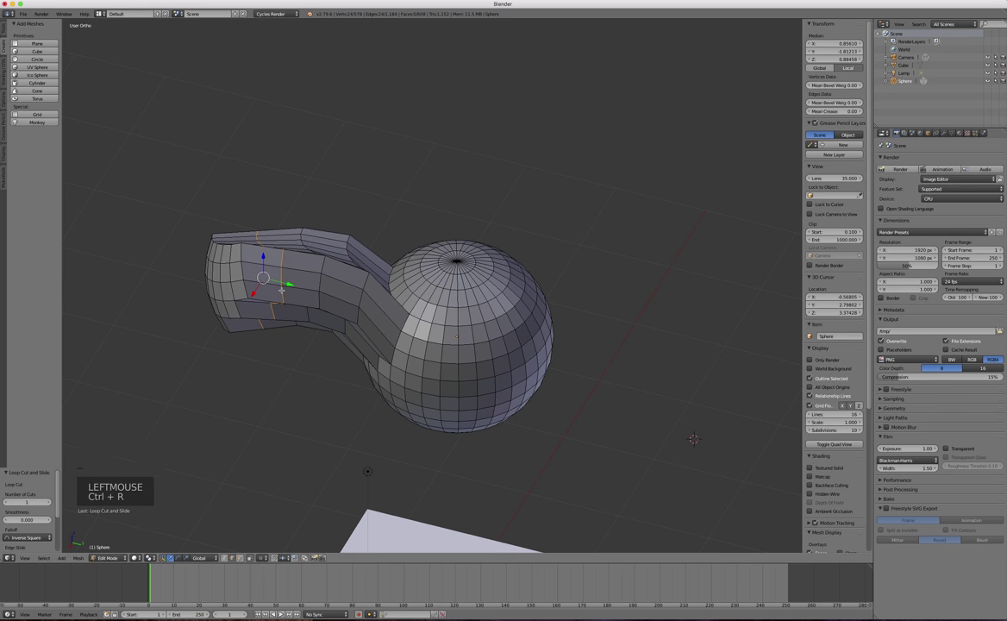
key(g)
click(289, 262)
middle_drag(290, 263, 328, 272)
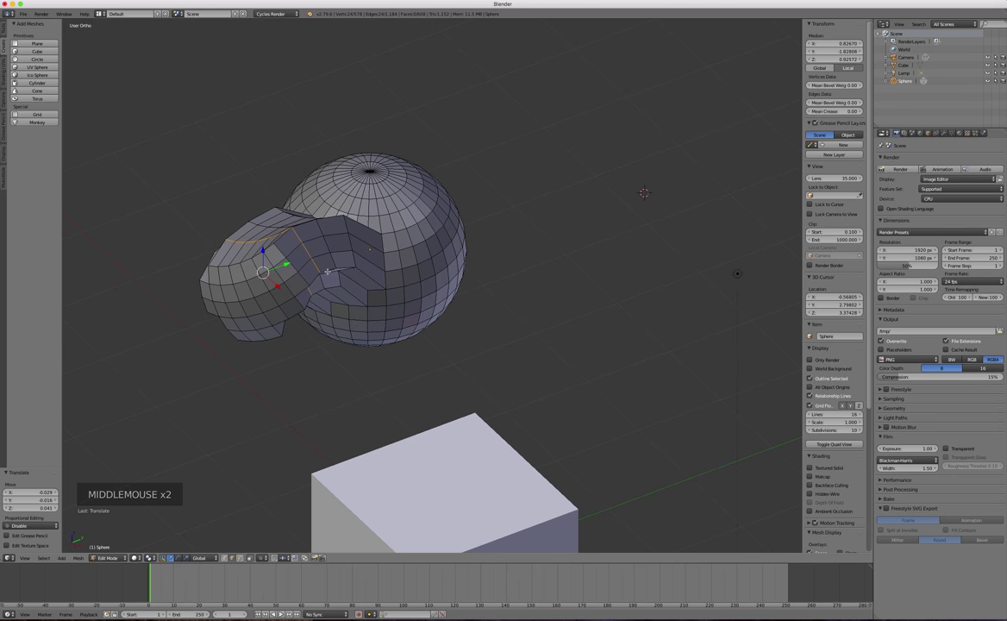
- Clear the loop selection and select all geometry of the sphere mesh
key(a)
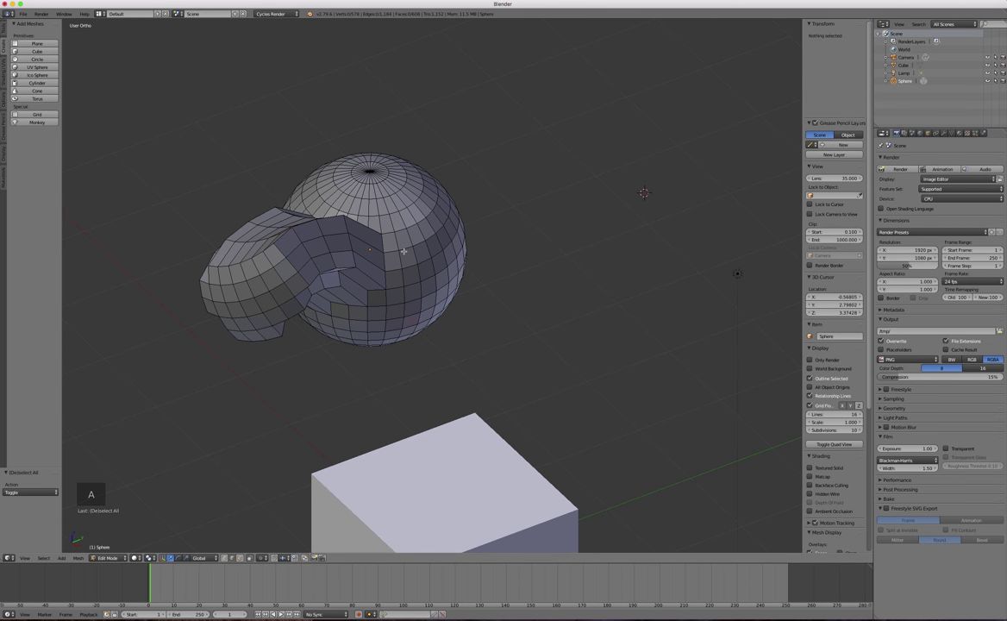
key(a)
mouse_move(425, 235)
middle_down()
mouse_move(375, 234)
mouse_move(422, 230)
middle_up()
scroll(422, 229, down, 2)
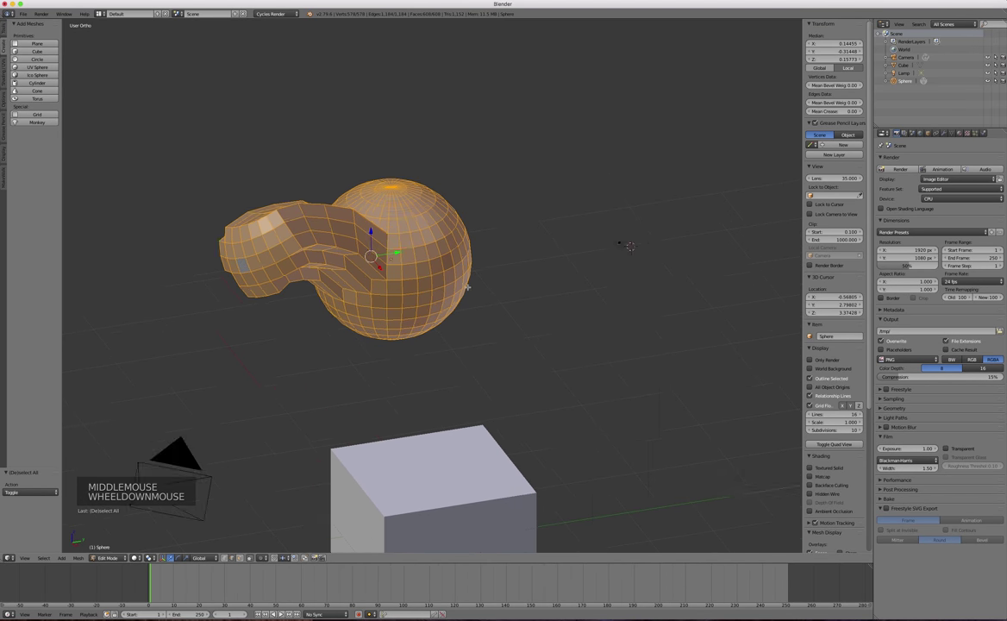
- Subdivide the whole selected sphere mesh with the number of cuts set to 5
scroll(405, 231, up, 3)
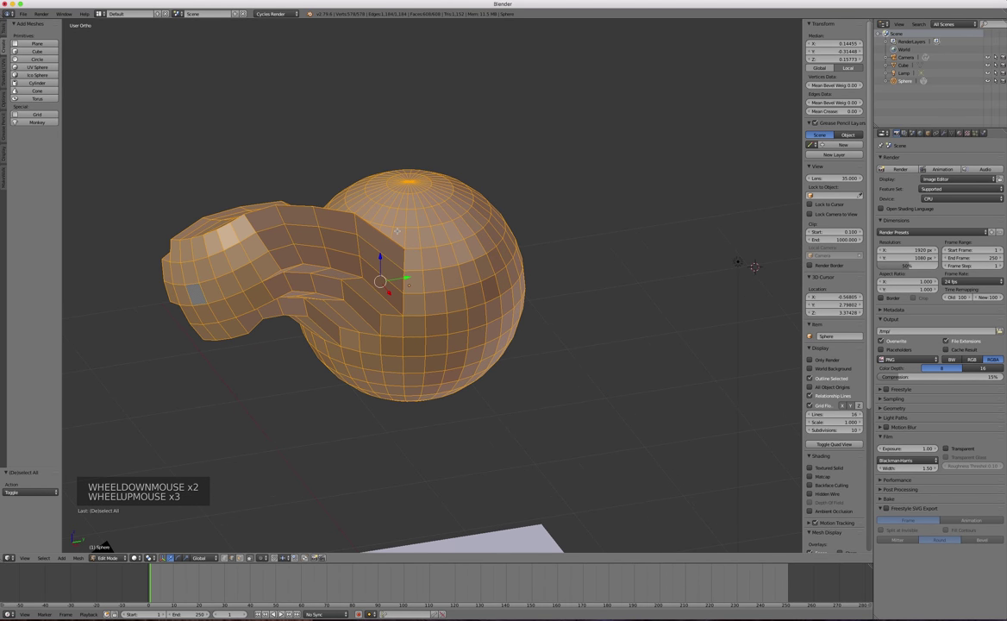
click(3, 27)
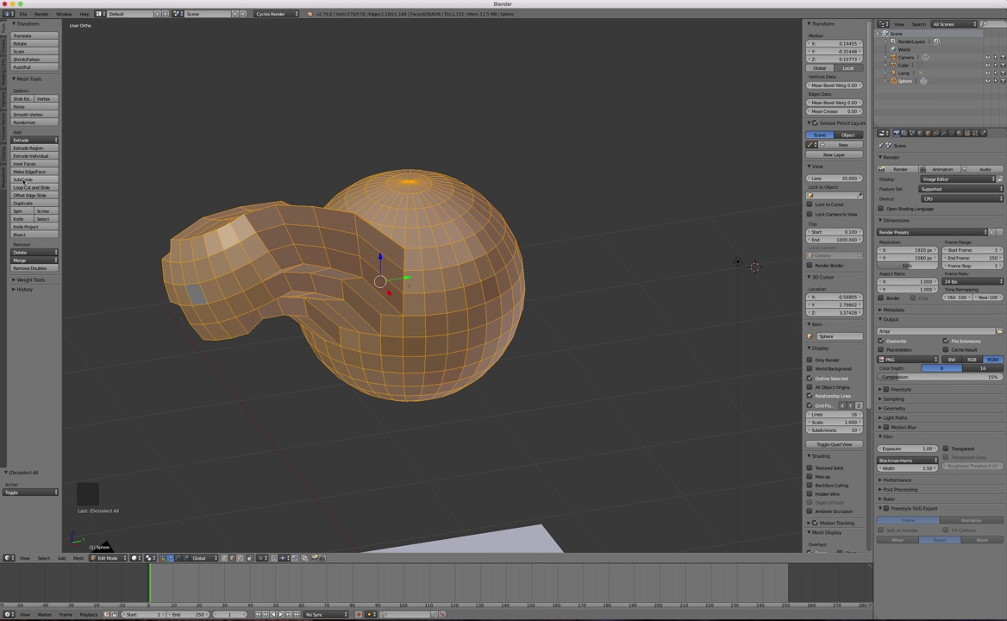
click(23, 179)
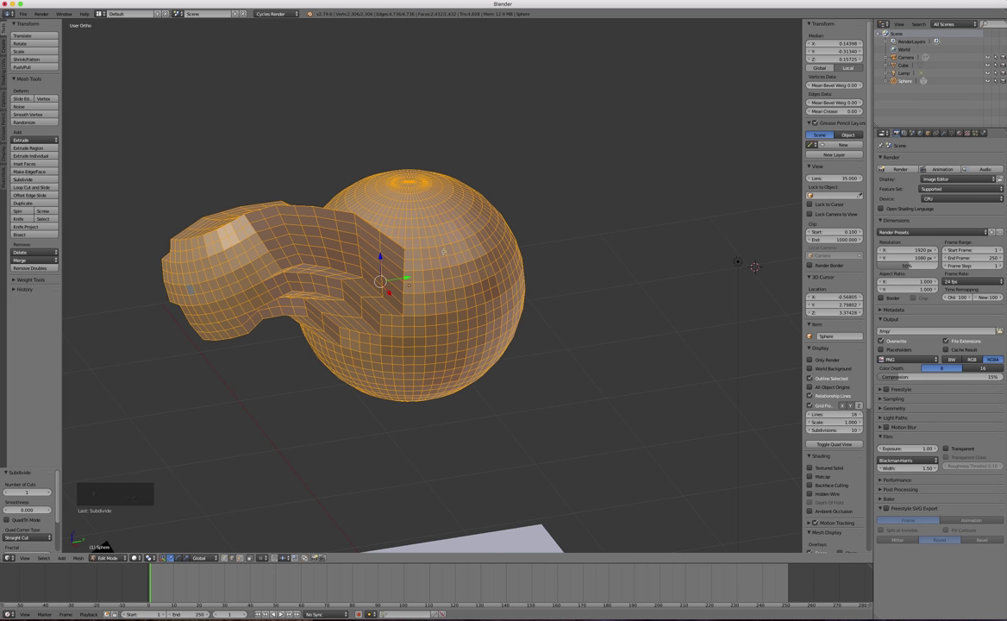
click(50, 493)
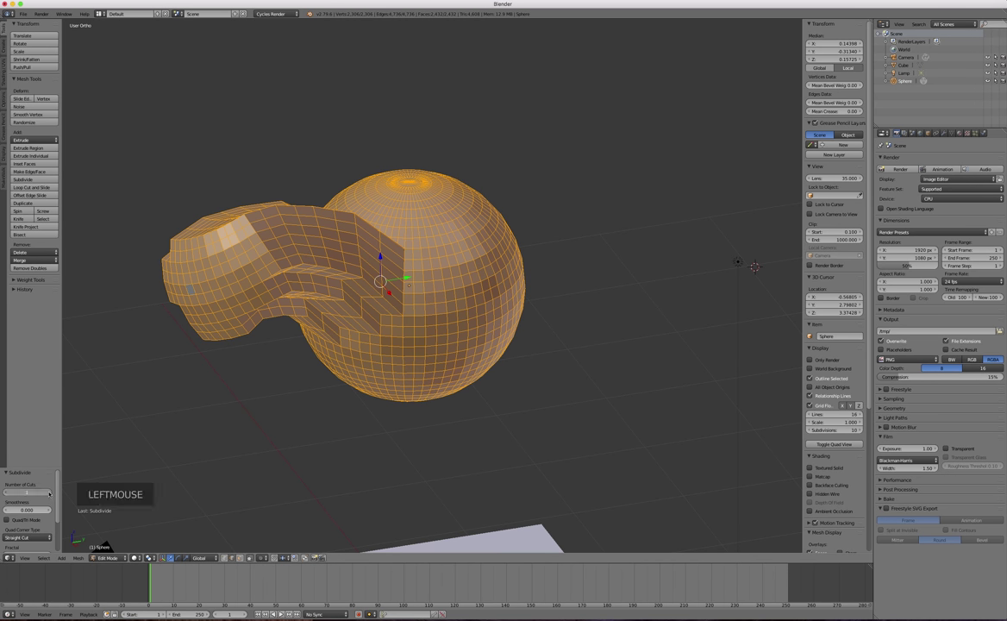
click(50, 493)
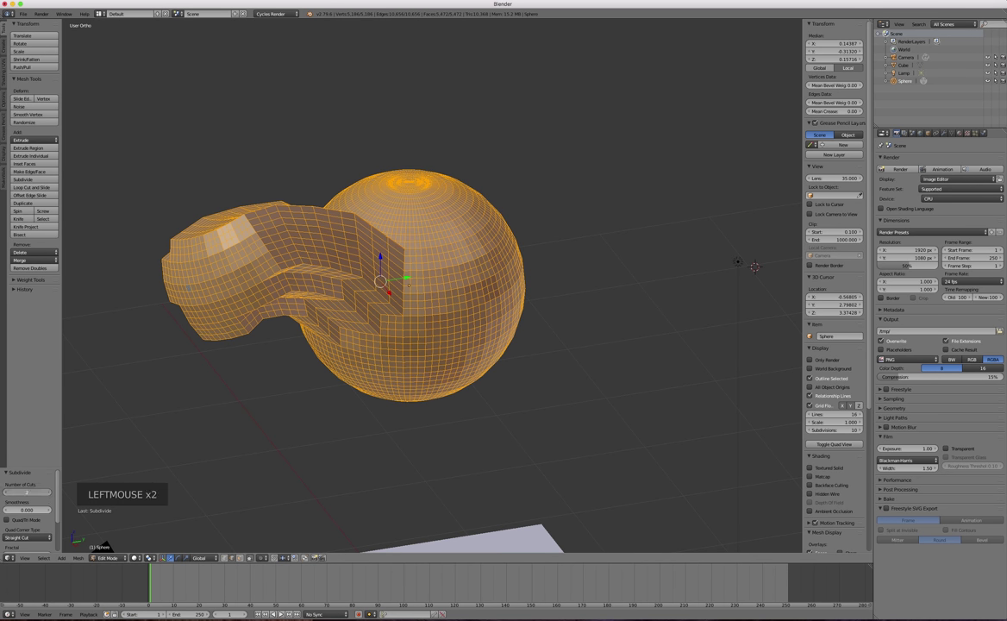
click(50, 493)
click(49, 492)
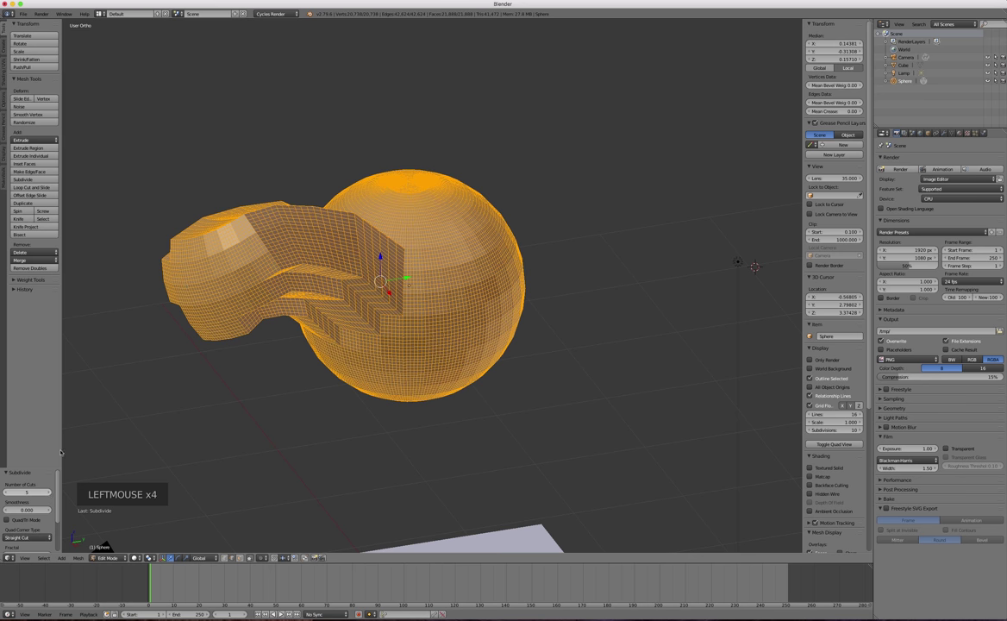
- Examine the density of the subdivided mesh on the sphere and its arm from several angles and distances
middle_drag(443, 304, 632, 330)
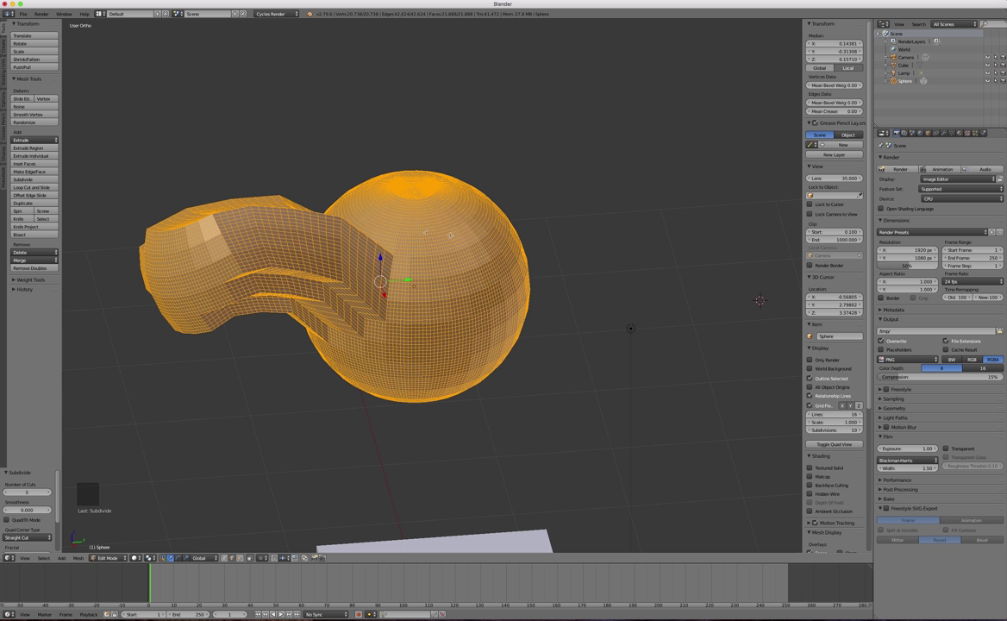
middle_drag(760, 300, 713, 387)
scroll(681, 371, down, 1)
scroll(429, 290, up, 1)
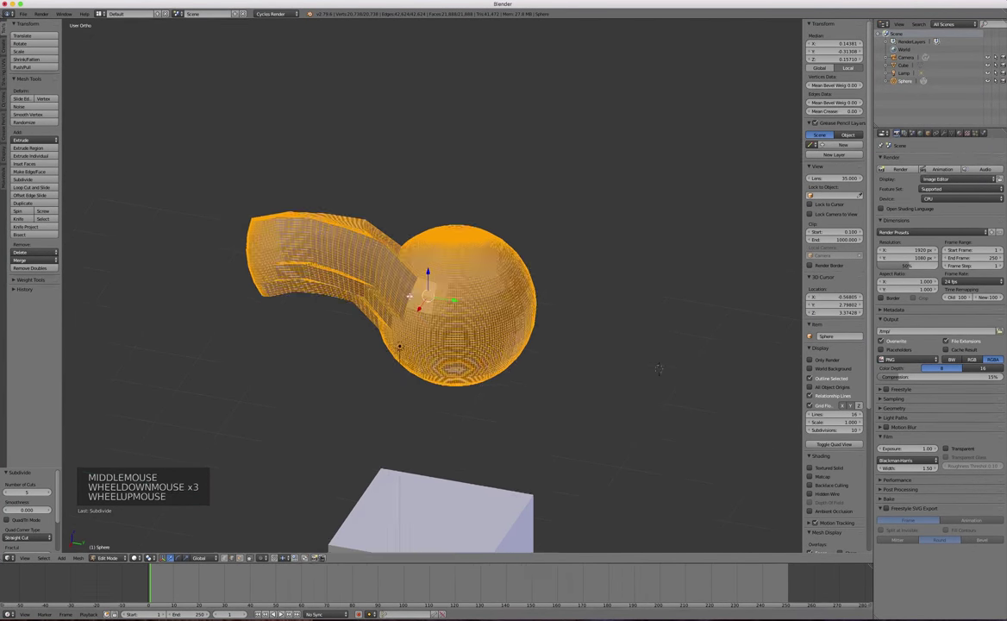
scroll(407, 294, down, 2)
scroll(407, 294, up, 4)
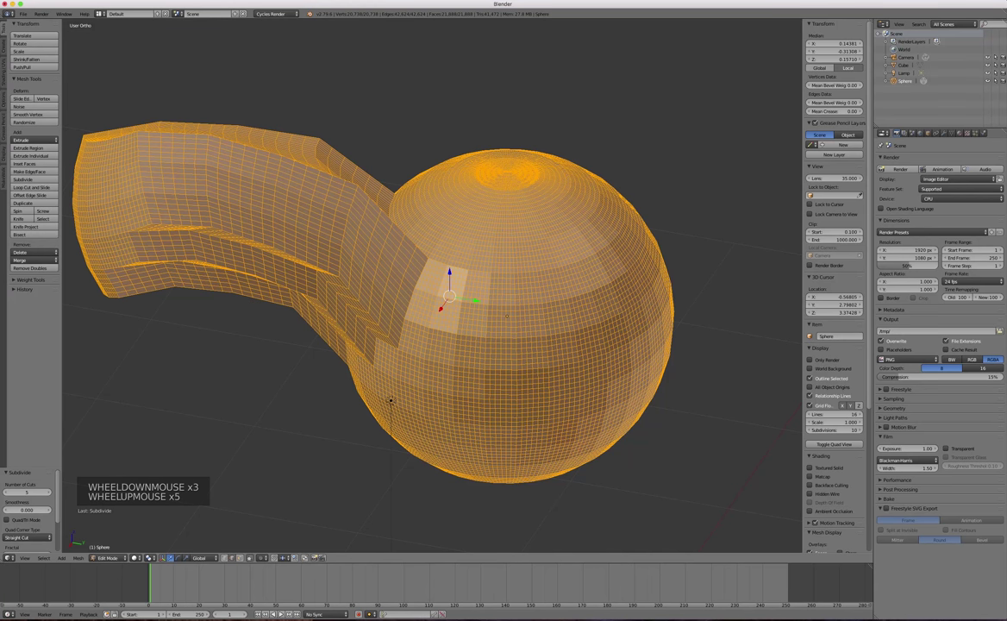
scroll(316, 25, up, 2)
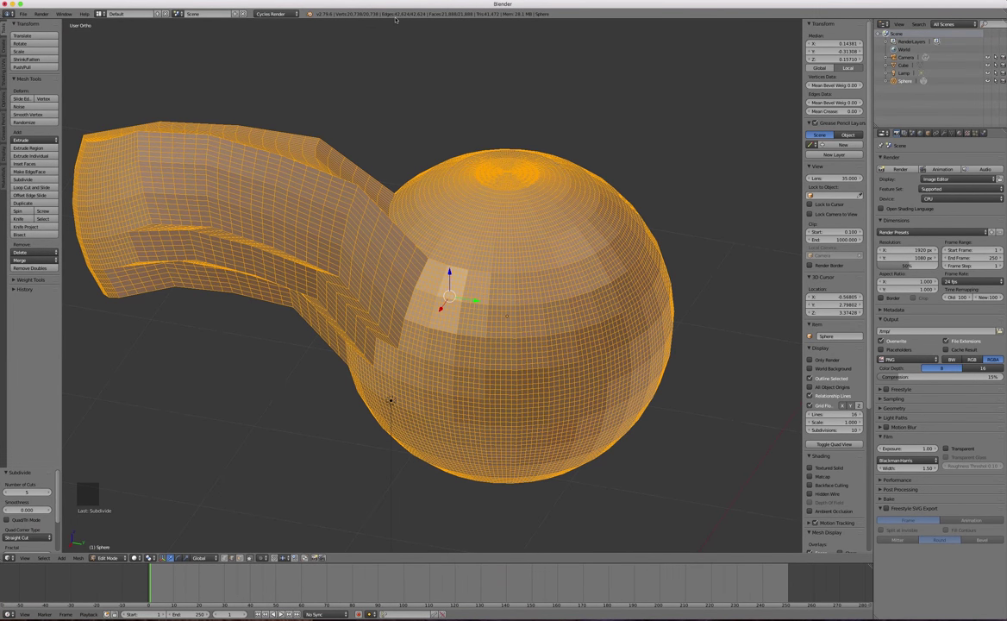
key(Escape)
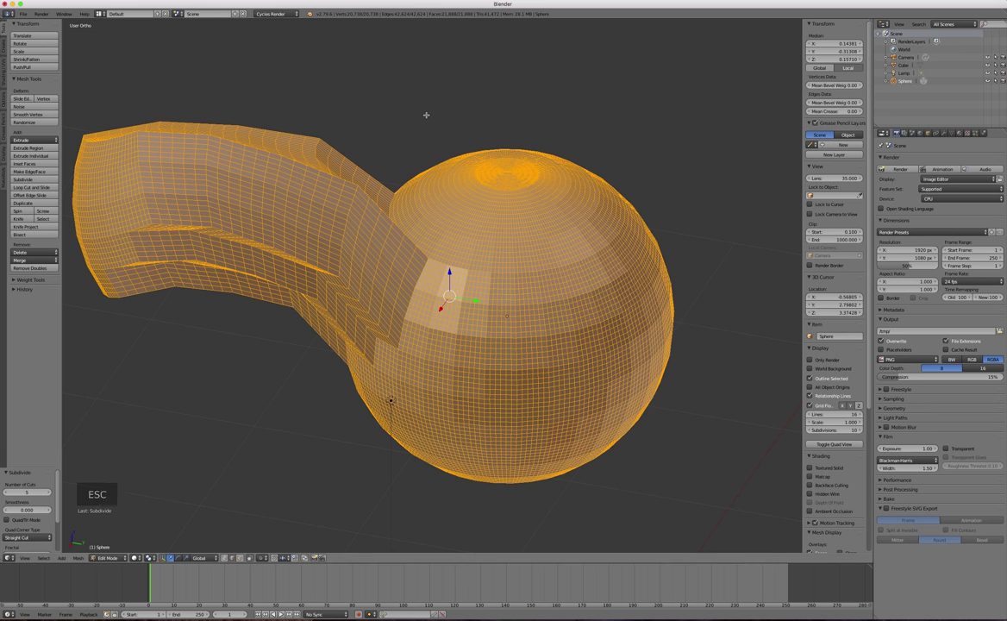
- Undo the subdivision of the sphere mesh and deselect all of its geometry
key(super+z)
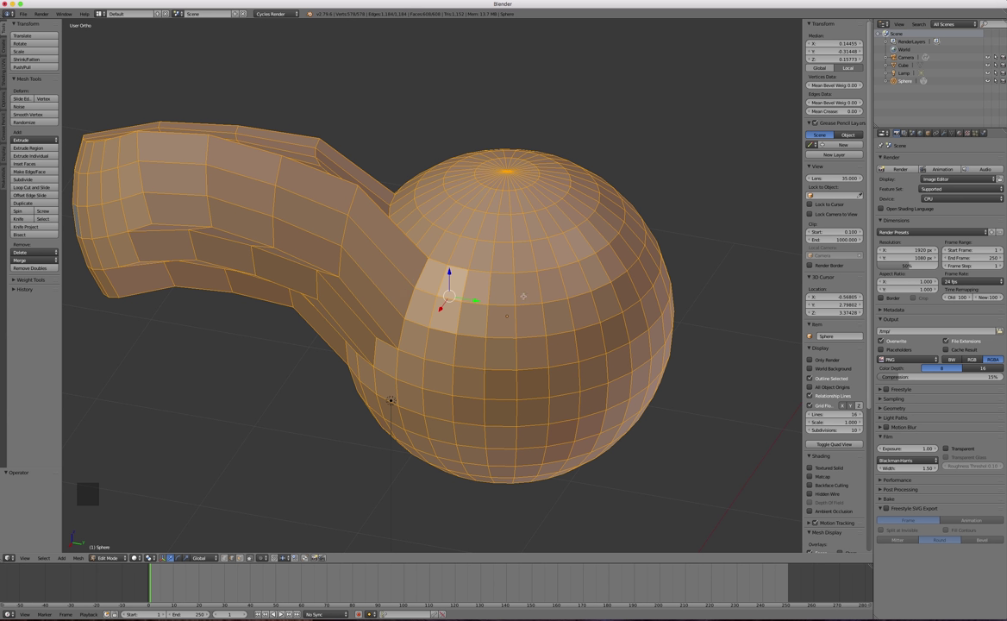
middle_drag(522, 296, 514, 327)
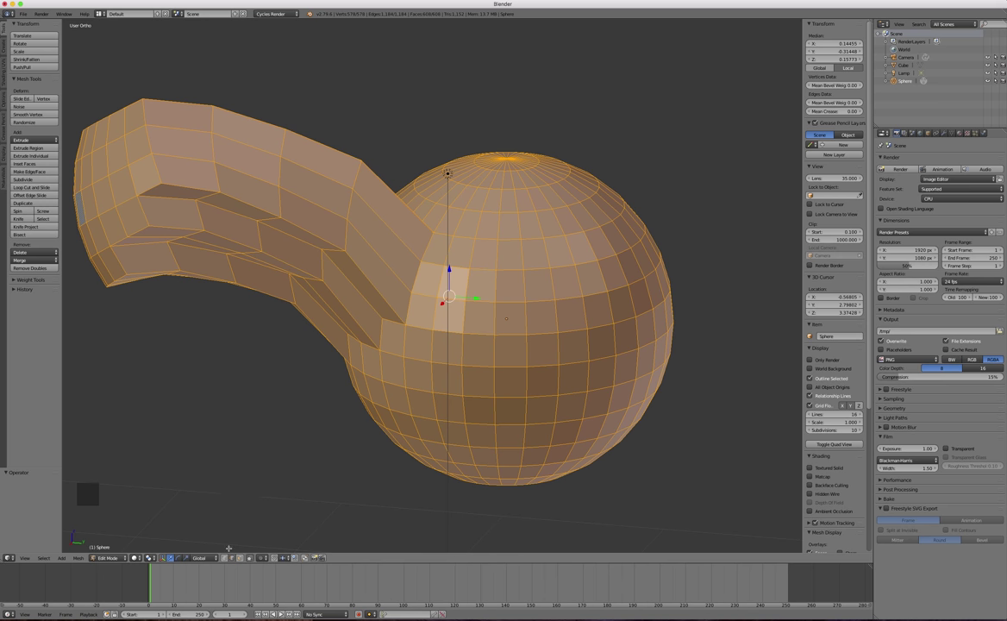
key(a)
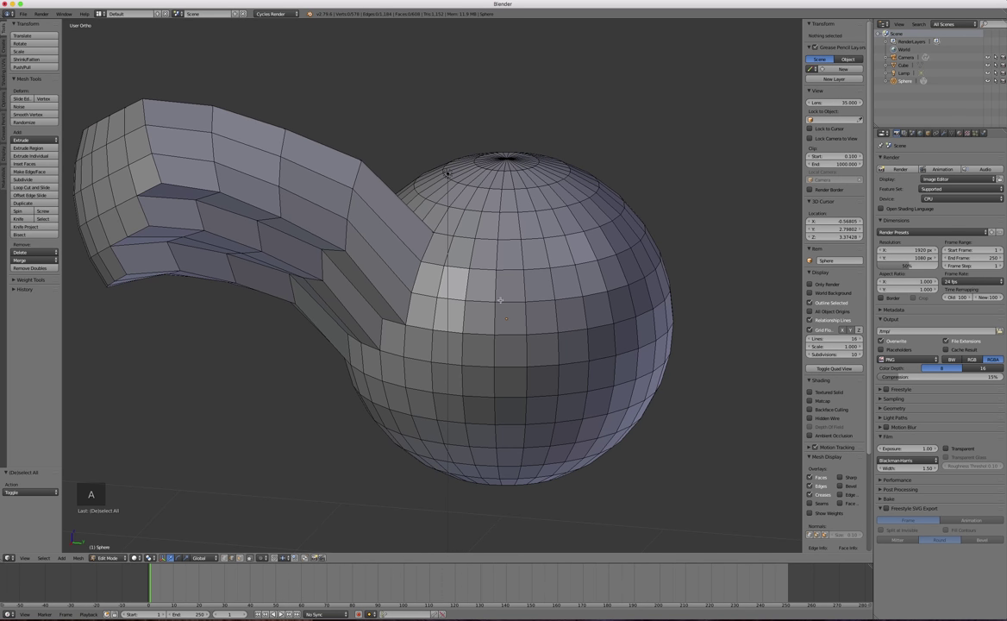
- Loop-select the horizontal edge ring below the sphere's middle, then instead the horizontal edge loop that runs along the arm
middle_drag(512, 366, 527, 337)
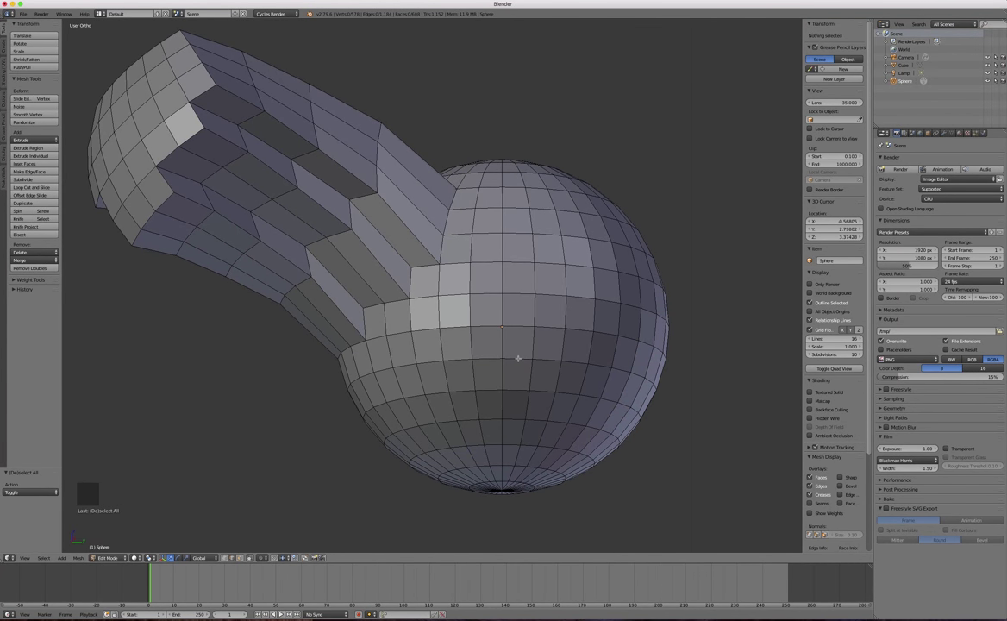
alt+click(516, 360)
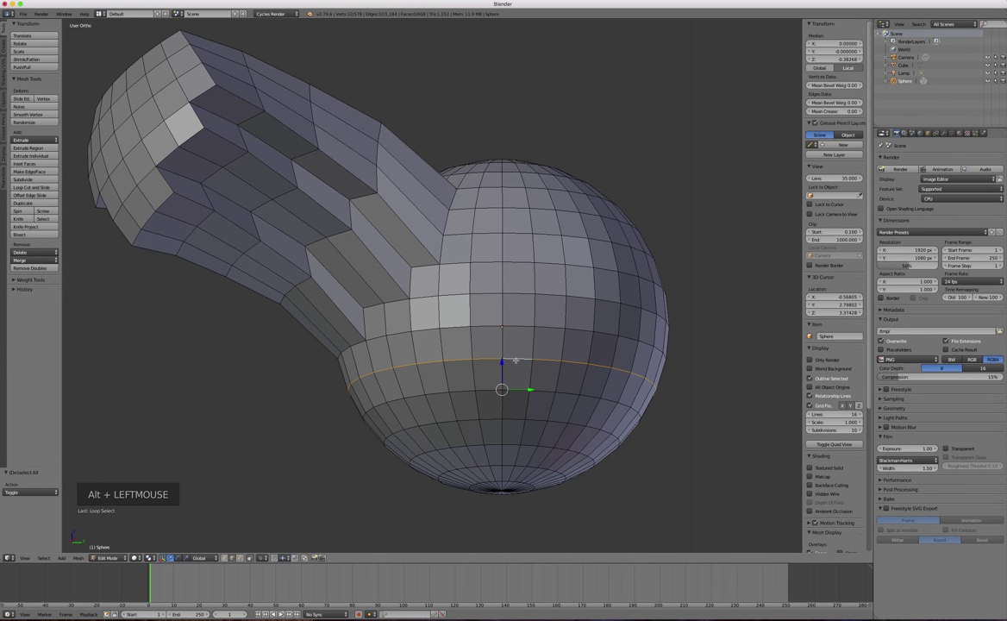
middle_drag(399, 325, 423, 361)
alt+click(435, 233)
middle_drag(435, 234, 406, 280)
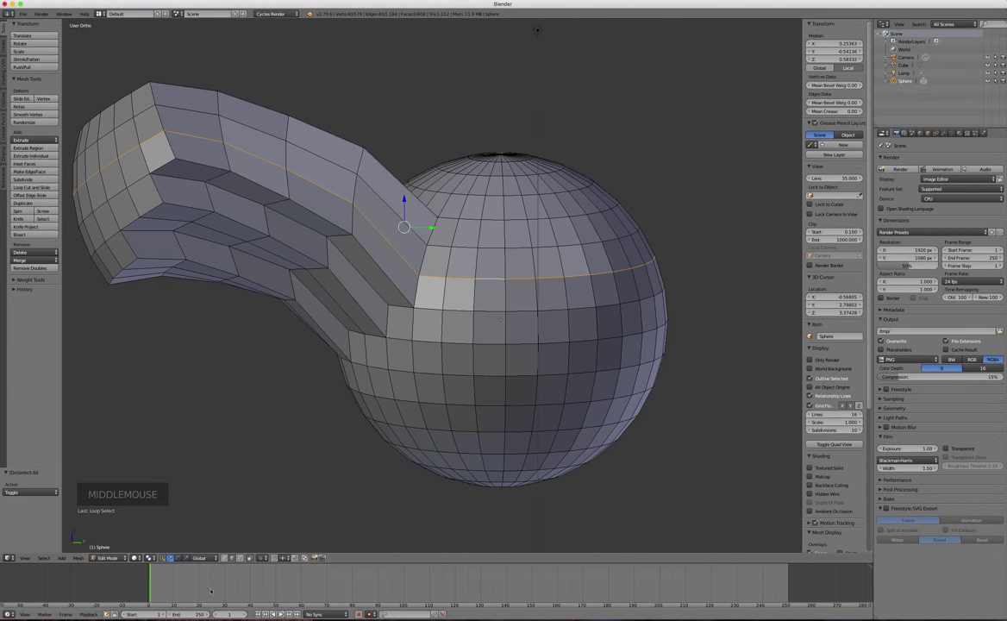
- Switch to vertex selection and loop-select two neighbouring vertical vertex loops on the front of the sphere in turn
click(262, 525)
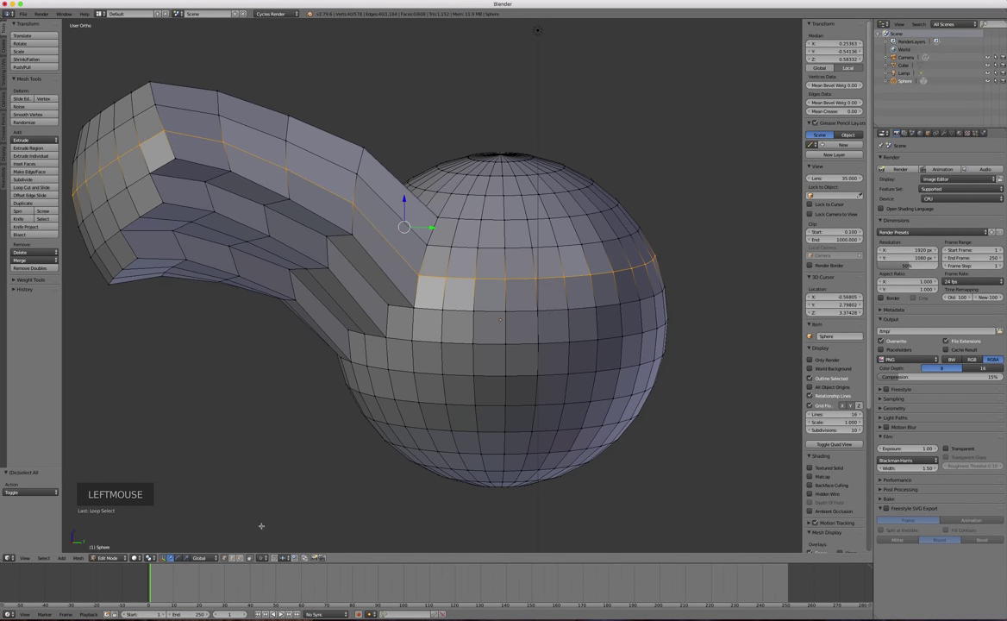
alt+click(470, 311)
alt+click(472, 295)
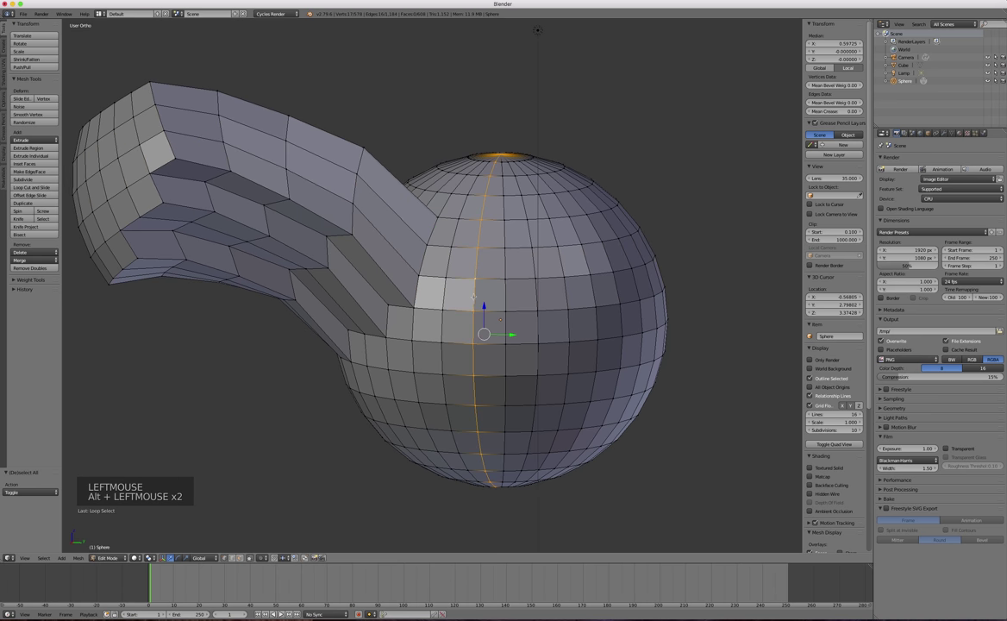
alt+click(507, 297)
alt+click(507, 296)
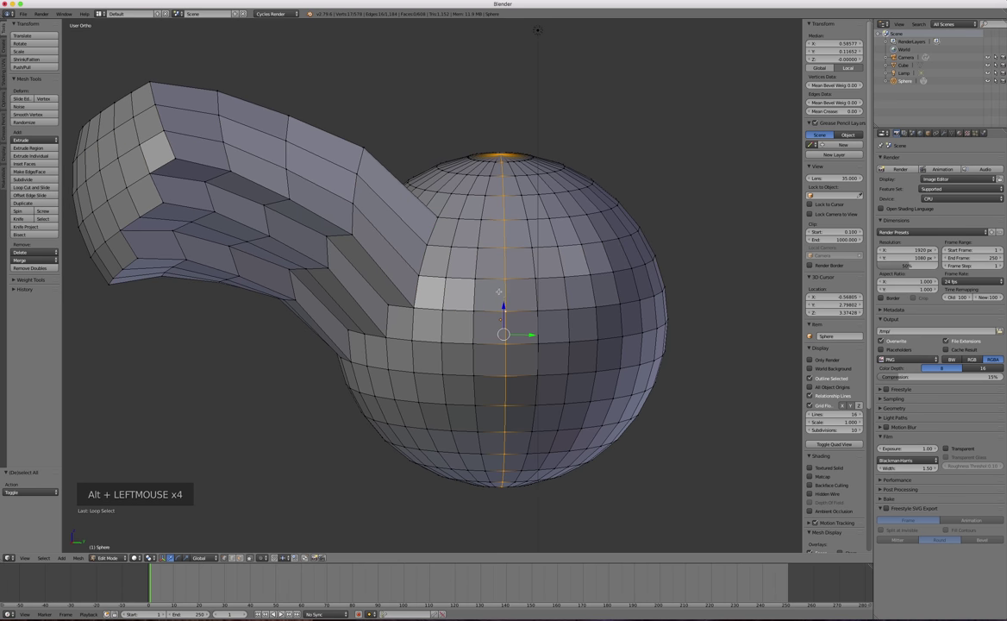
- Switch to face selection, loop-select a horizontal face loop, replace it with a vertical one and add a crossing horizontal face loop
click(371, 433)
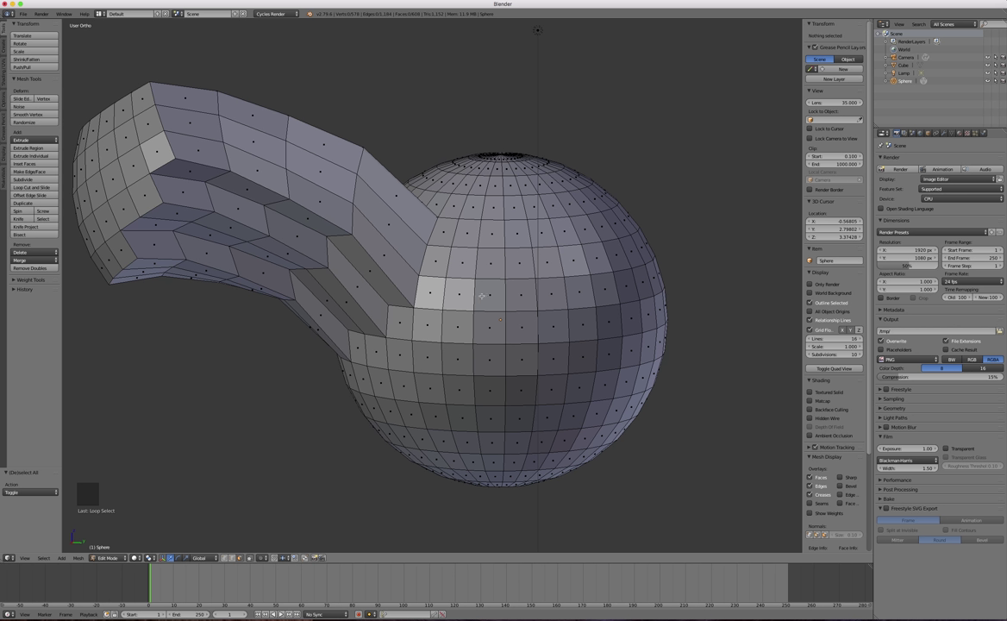
alt+click(474, 303)
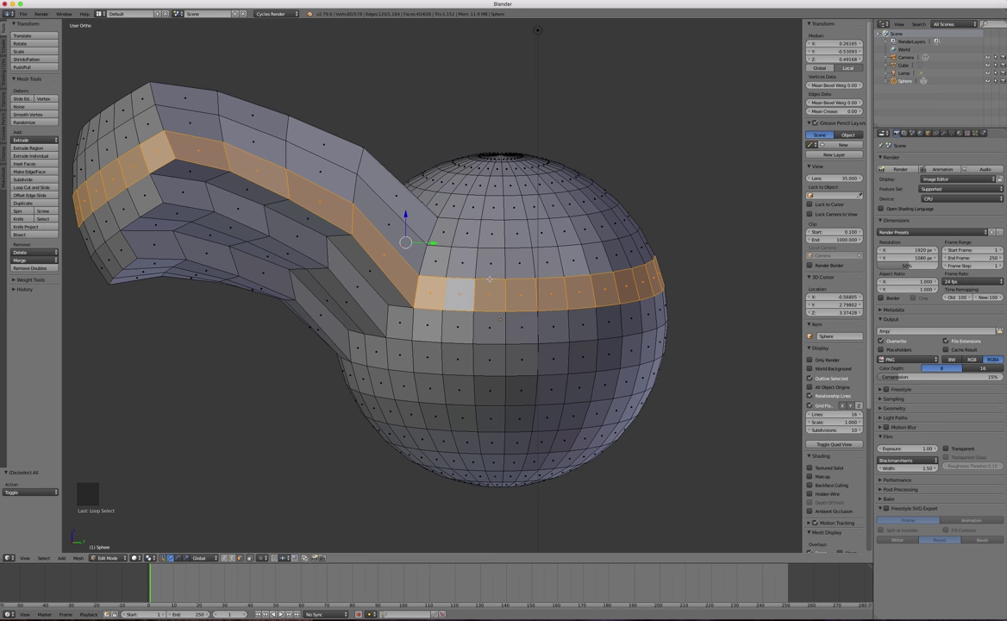
alt+click(492, 279)
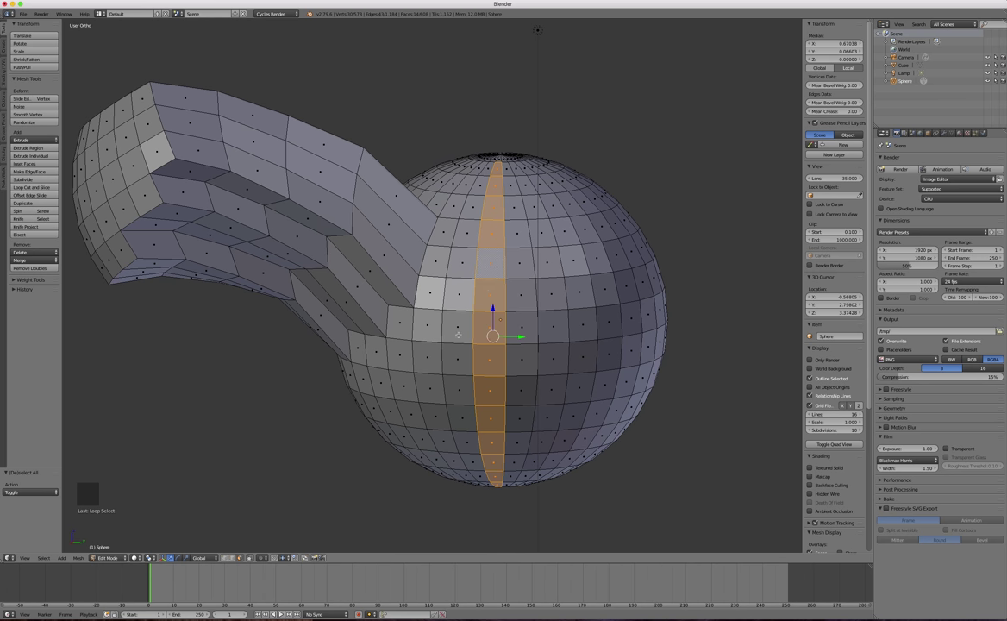
alt+shift+click(442, 322)
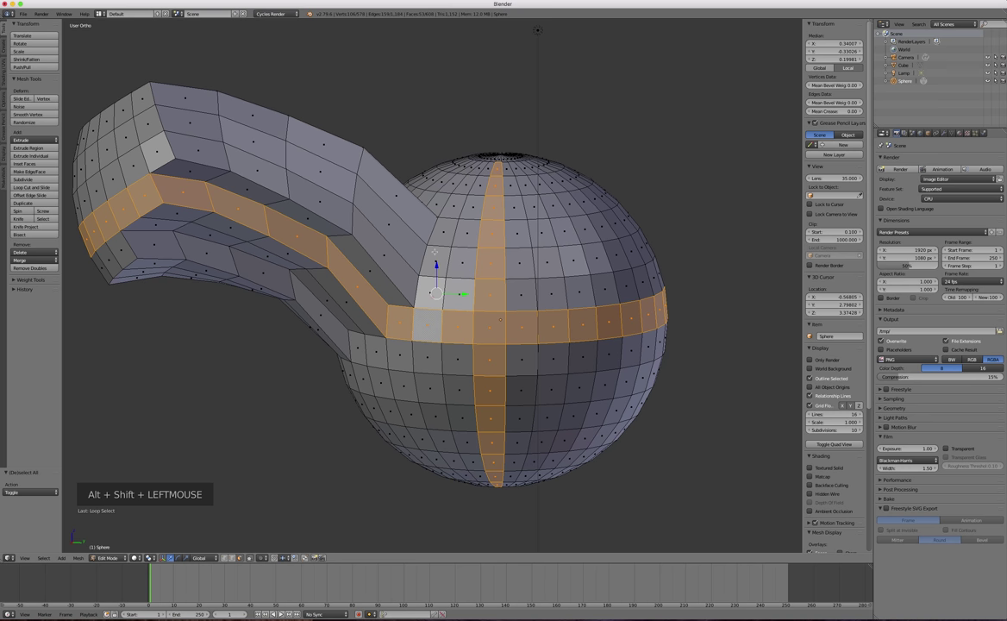
- Build up a selection of single faces down a vertical column of the sphere, then deselect everything
middle_drag(435, 251, 307, 233)
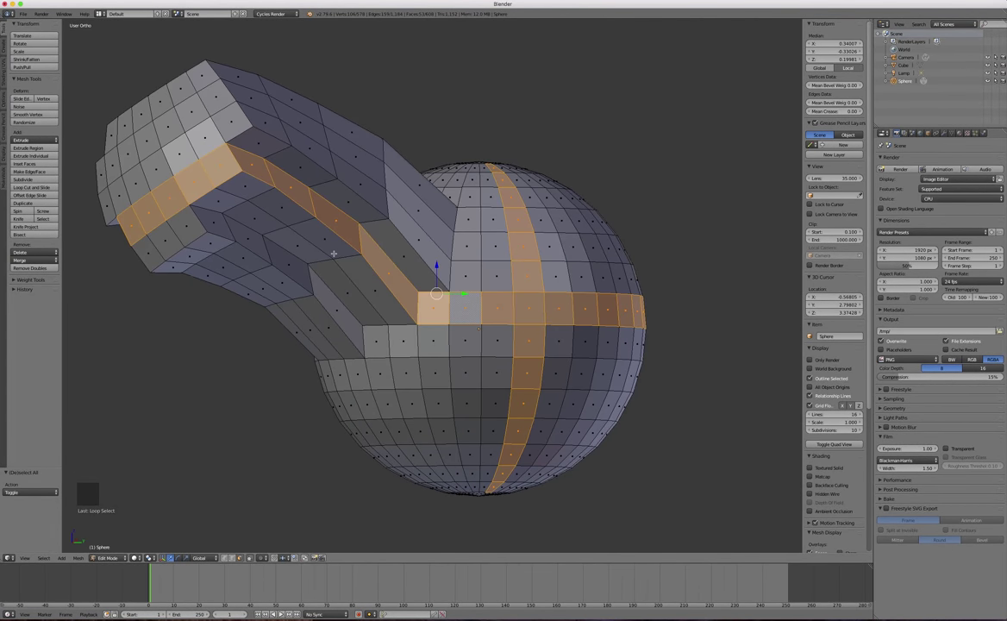
click(542, 221)
shift+click(545, 252)
shift+click(548, 282)
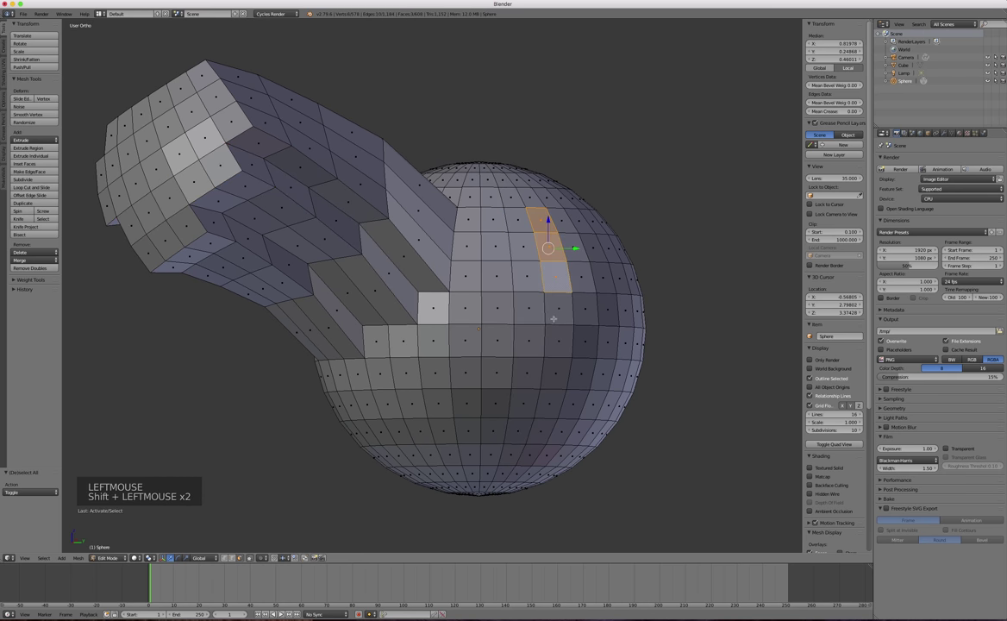
shift+click(550, 311)
shift+click(560, 339)
shift+click(556, 369)
shift+click(552, 399)
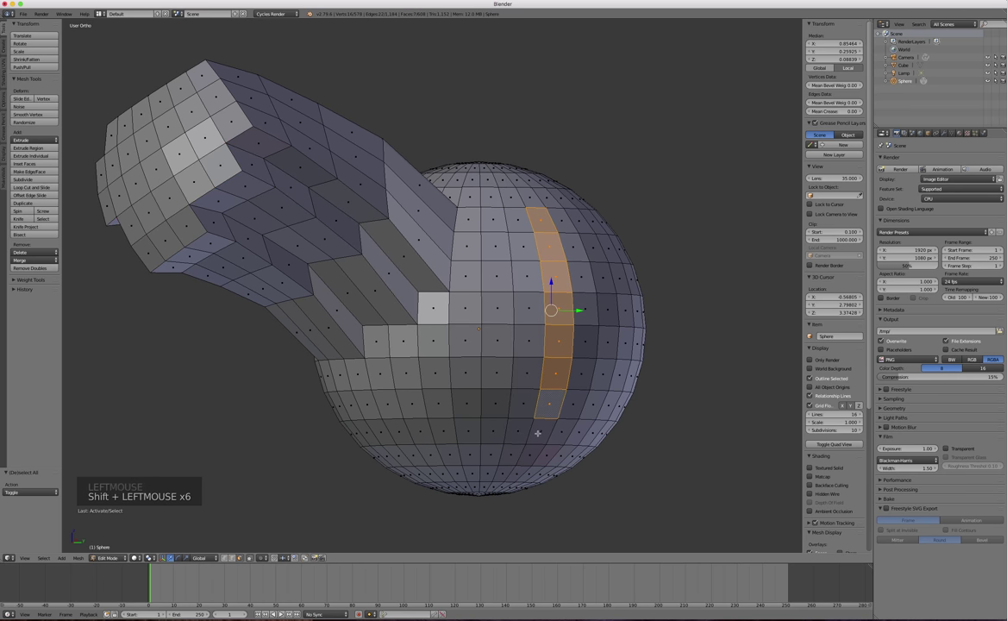
shift+click(542, 429)
shift+click(533, 458)
shift+click(528, 396)
key(a)
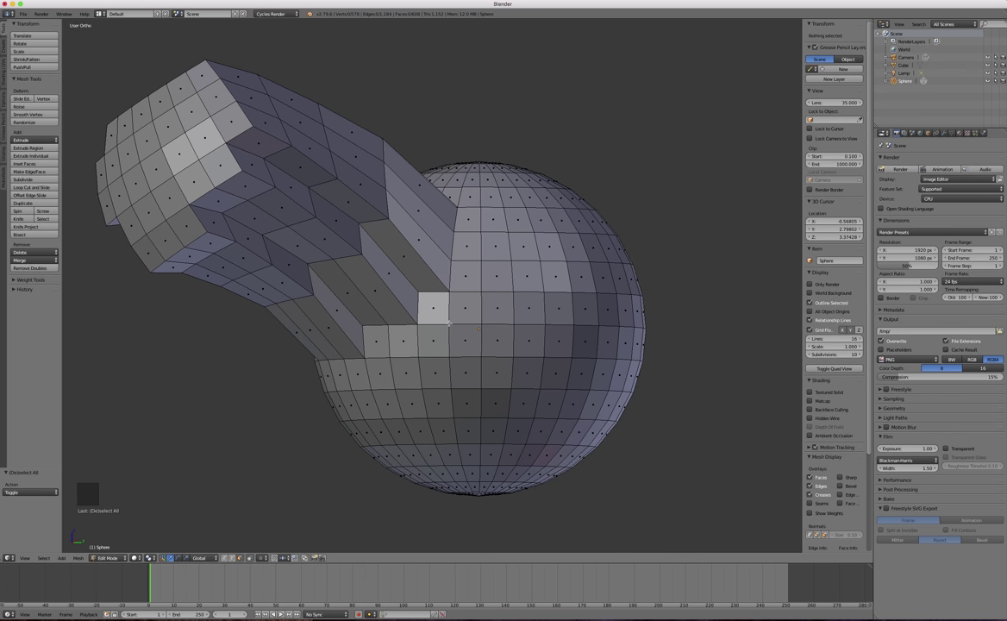
- Display the mesh primitives that can be added and view the sphere together with the cube below it
middle_drag(400, 247, 449, 287)
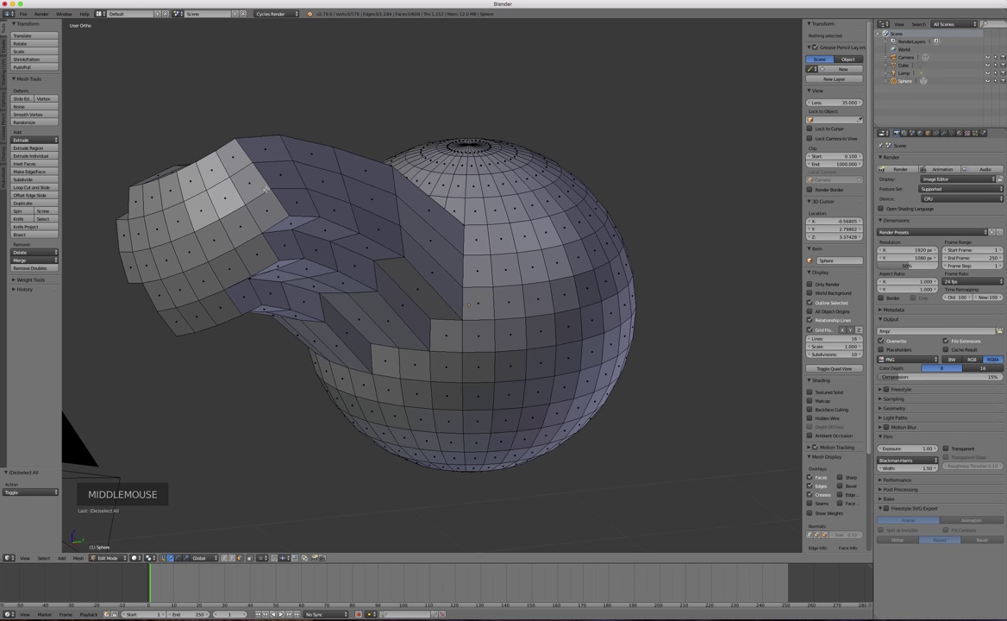
scroll(431, 251, down, 2)
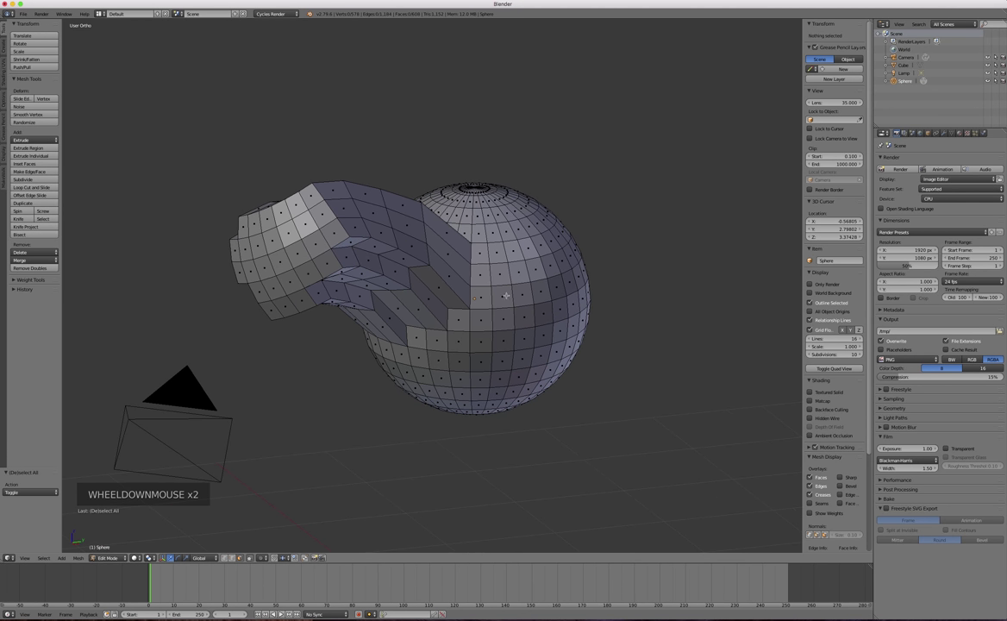
click(3, 47)
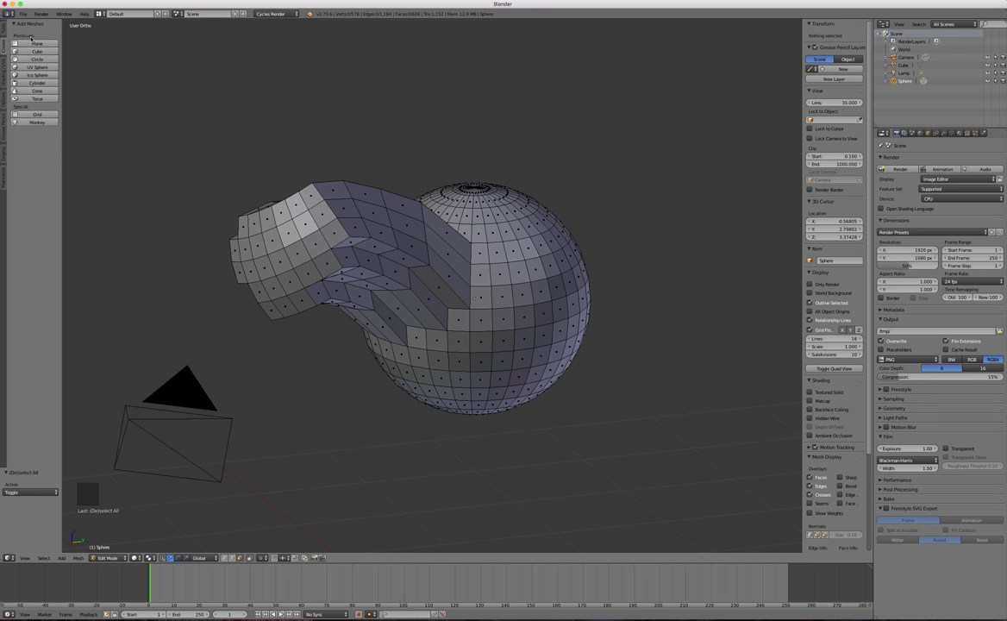
scroll(289, 385, down, 6)
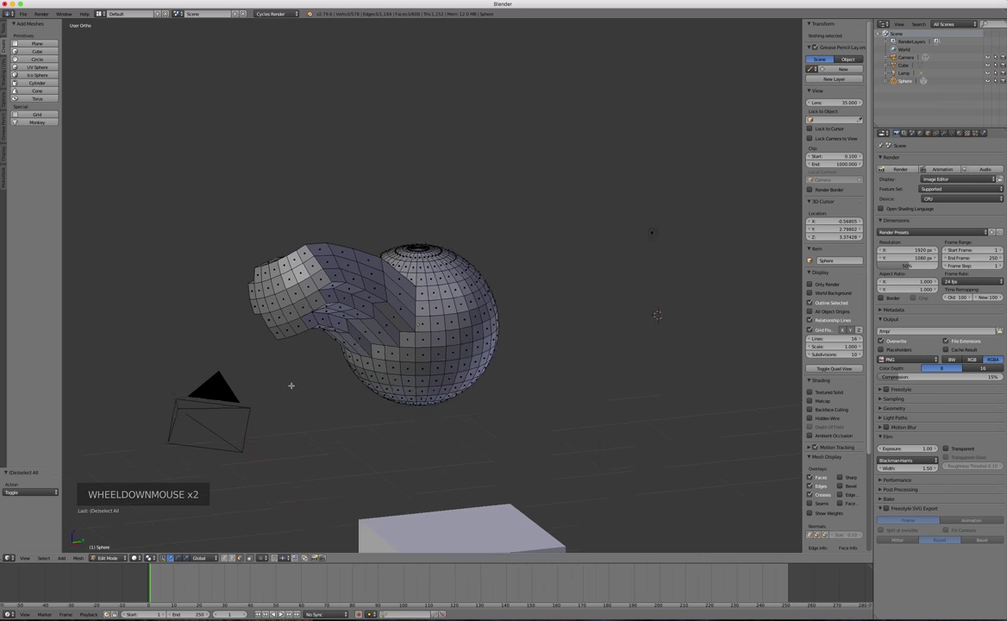
scroll(336, 410, up, 3)
scroll(336, 285, up, 1)
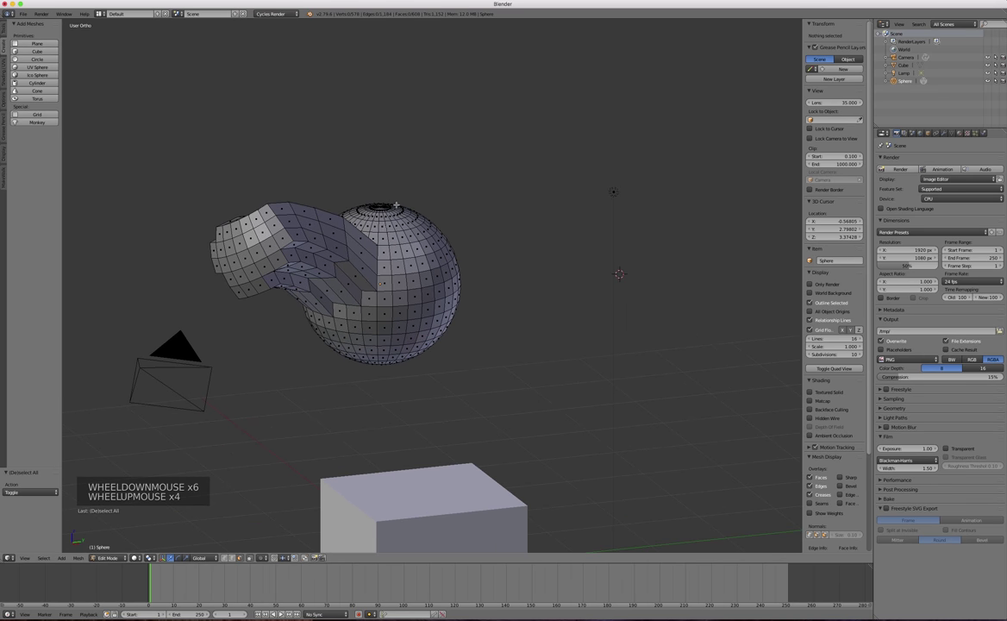
scroll(333, 295, down, 4)
scroll(329, 285, up, 3)
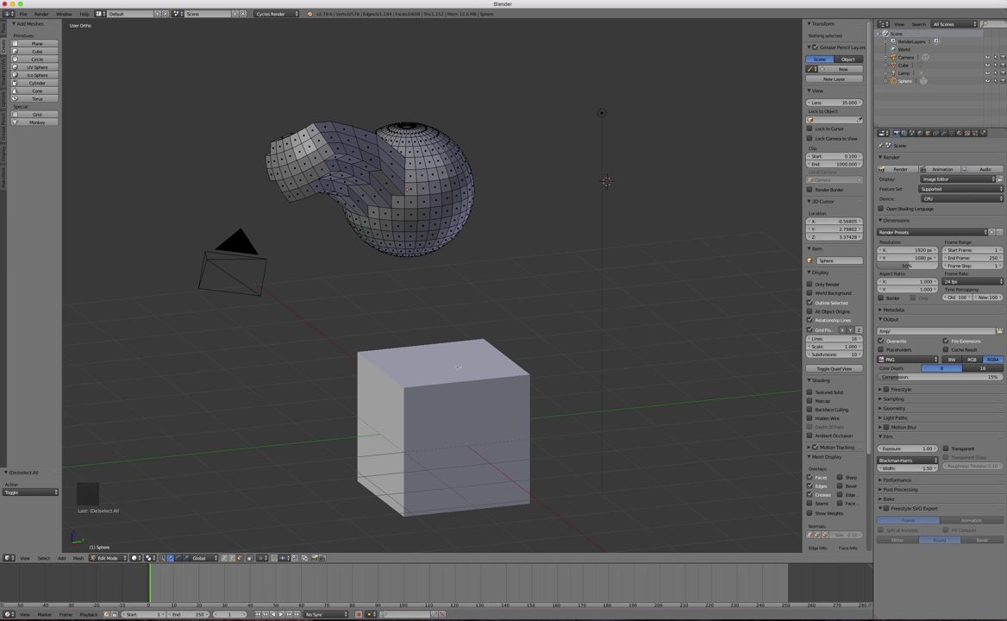
- Try to select the cube while still editing the sphere, and select a single face on the sphere next to the arm
click(350, 153)
click(350, 152)
click(480, 400)
click(472, 382)
click(419, 162)
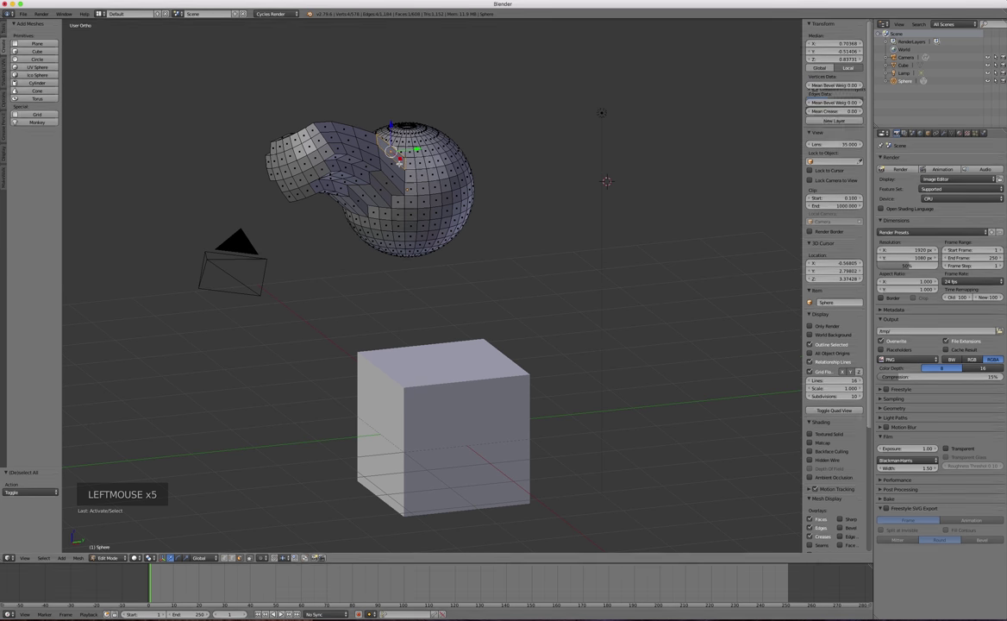
- Select several single faces on the sphere one after another, ending with a face below its middle
click(443, 214)
click(460, 164)
click(415, 140)
click(423, 214)
click(442, 163)
click(417, 143)
click(423, 214)
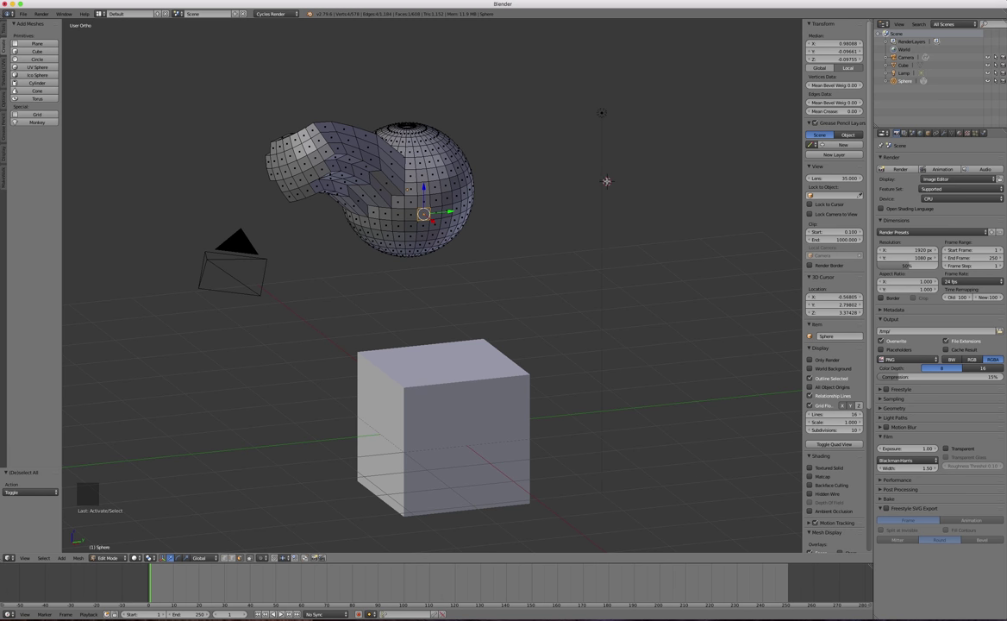
- Add a UV sphere while in Edit Mode, then try moving the combined object in Object Mode
click(35, 67)
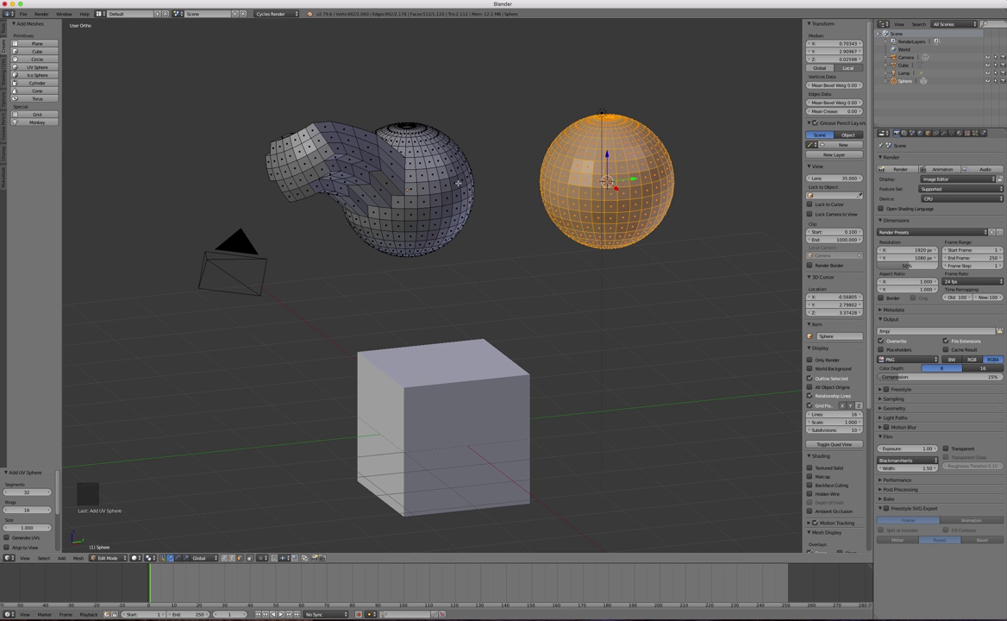
key(Tab)
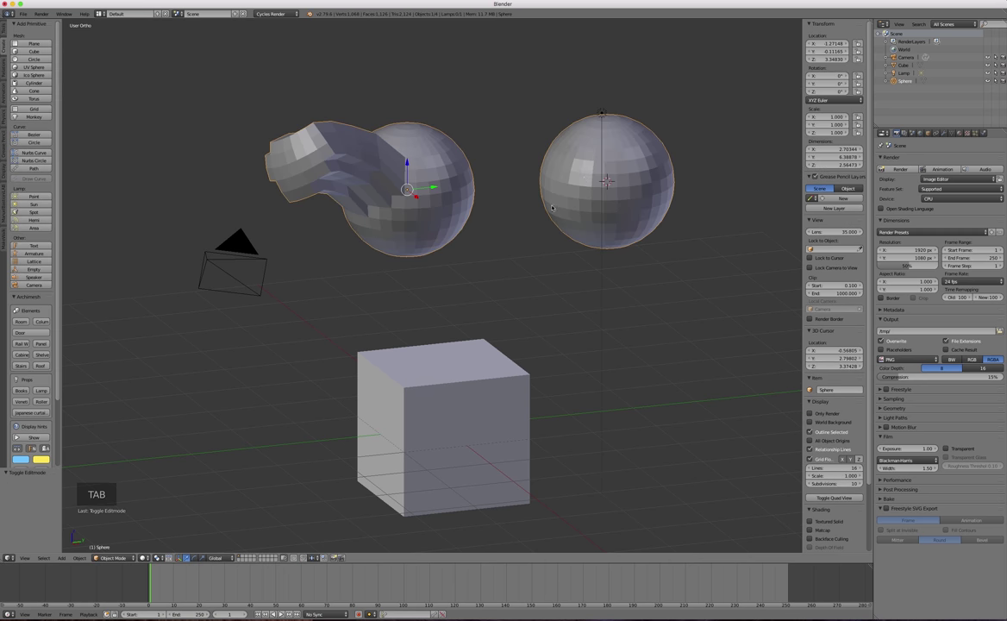
key(g)
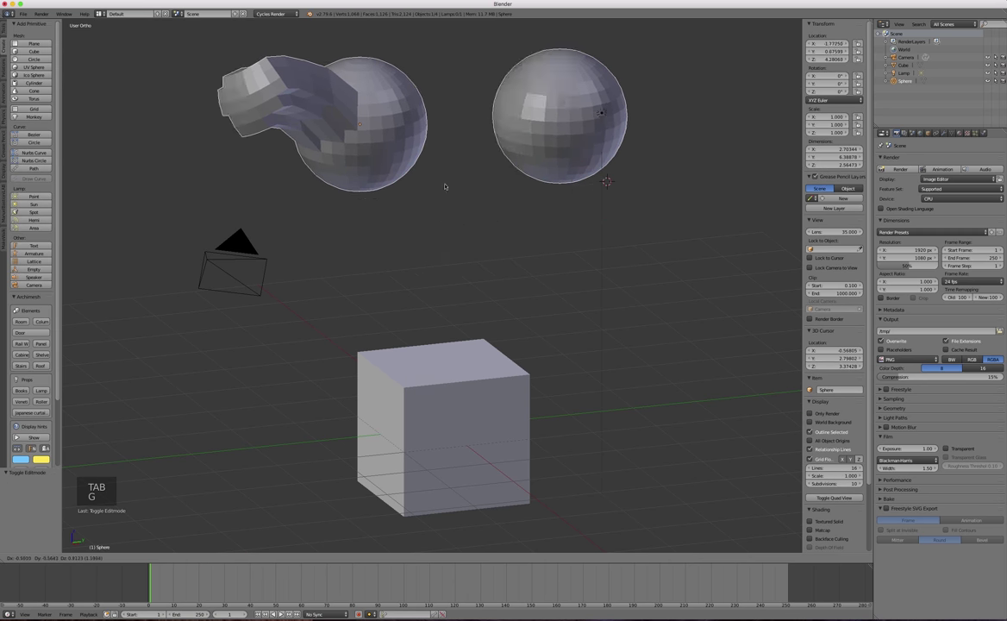
click(632, 152)
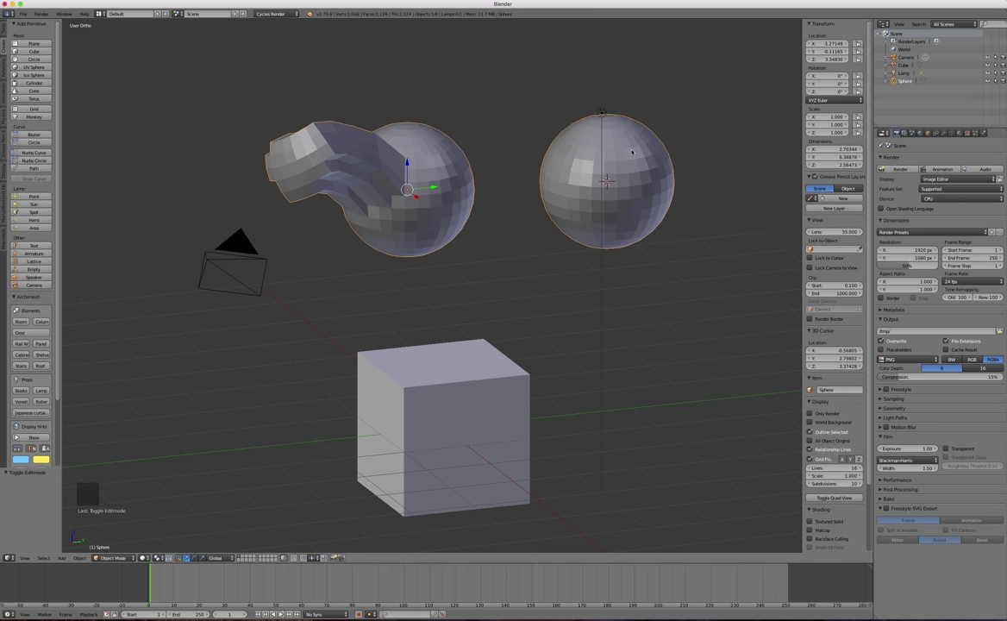
- Return to Edit Mode and delete the faces of the newly added sphere
key(Tab)
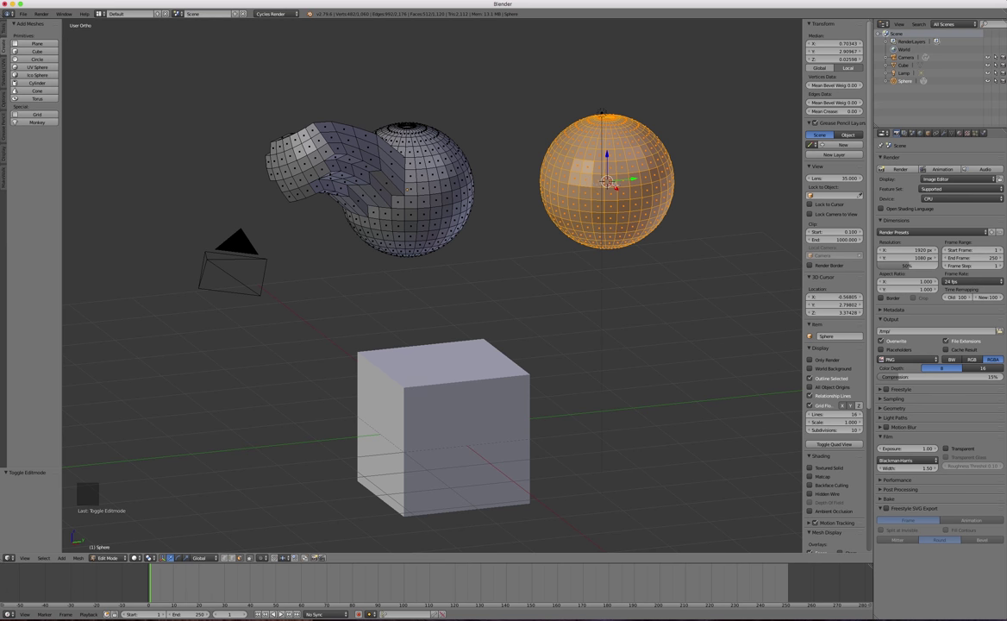
key(Delete)
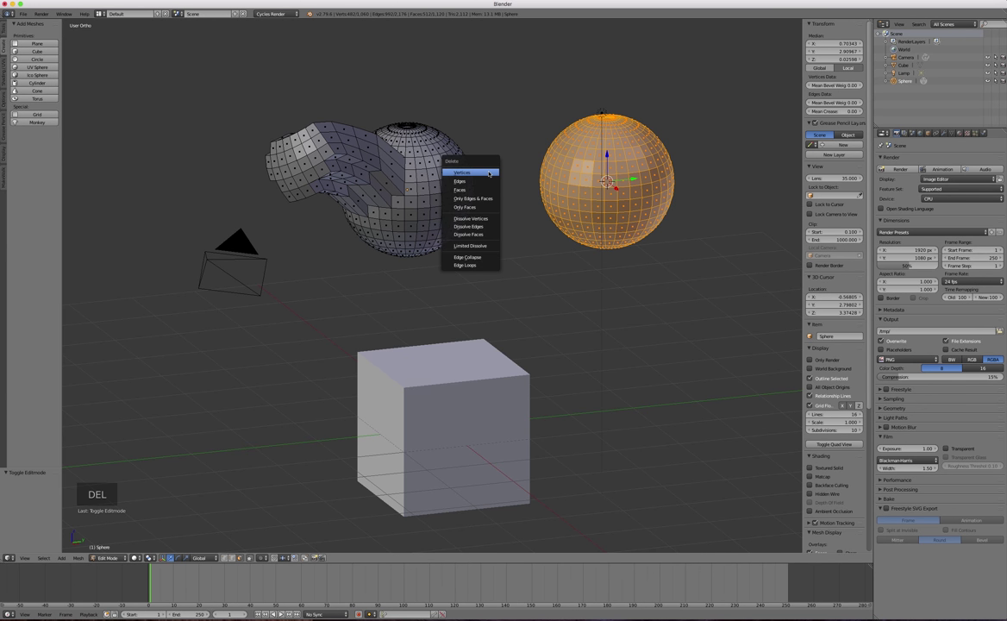
click(477, 174)
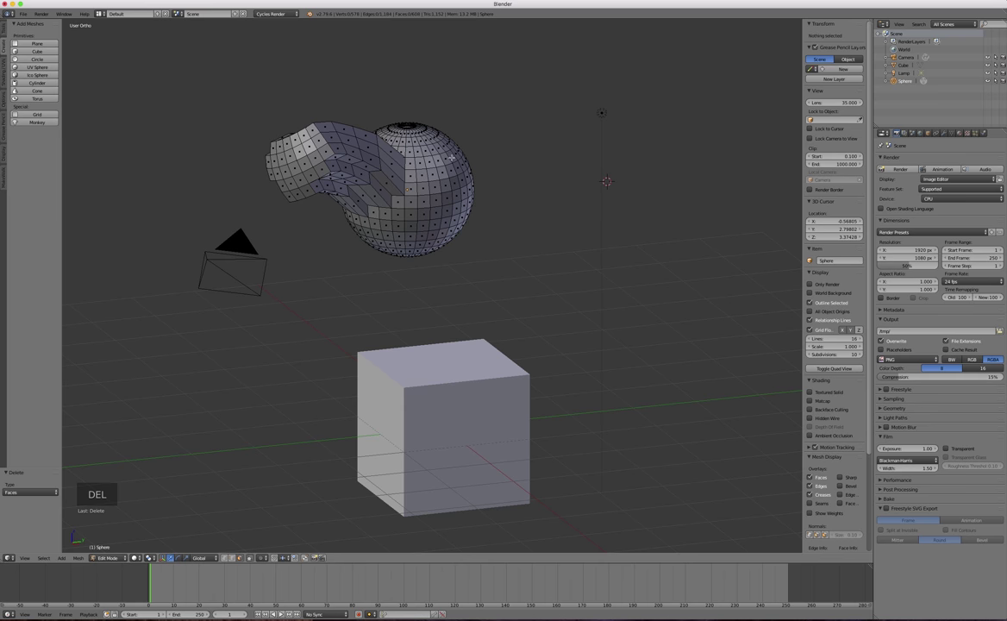
- Leave Edit Mode and add a UV sphere as a separate object at the 3D cursor
key(Tab)
mouse_move(460, 177)
middle_down()
mouse_move(505, 186)
mouse_move(466, 194)
mouse_move(478, 204)
mouse_move(431, 196)
mouse_move(451, 192)
middle_up()
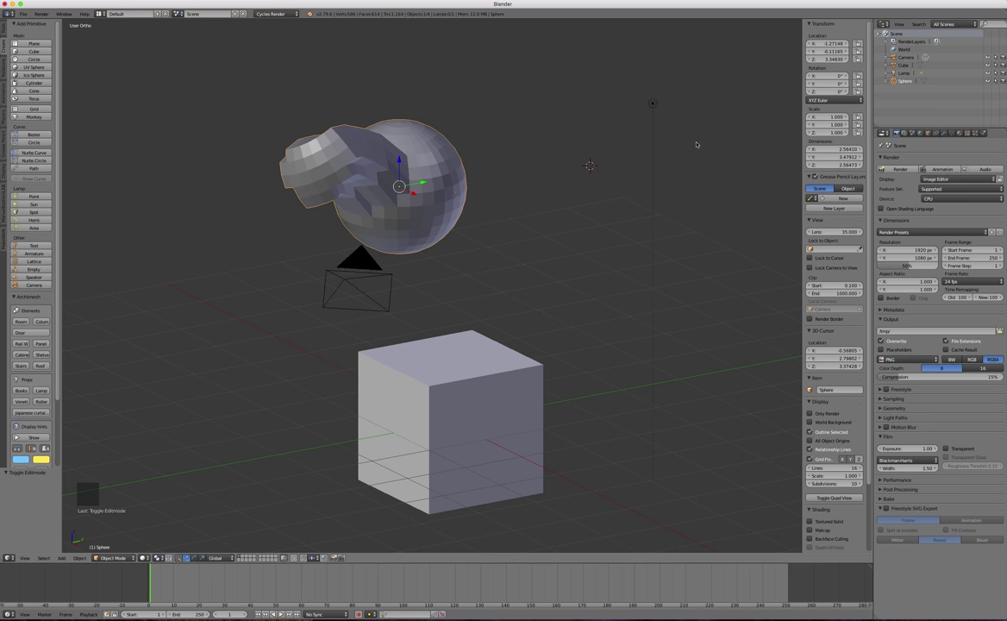
mouse_move(537, 153)
middle_down()
mouse_move(562, 171)
mouse_move(552, 162)
middle_up()
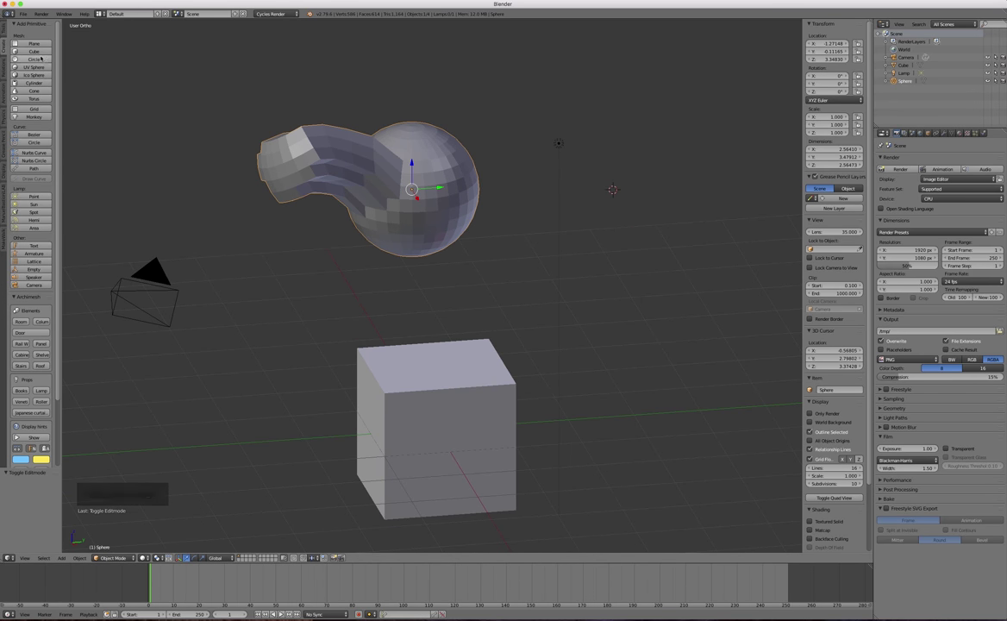
click(34, 67)
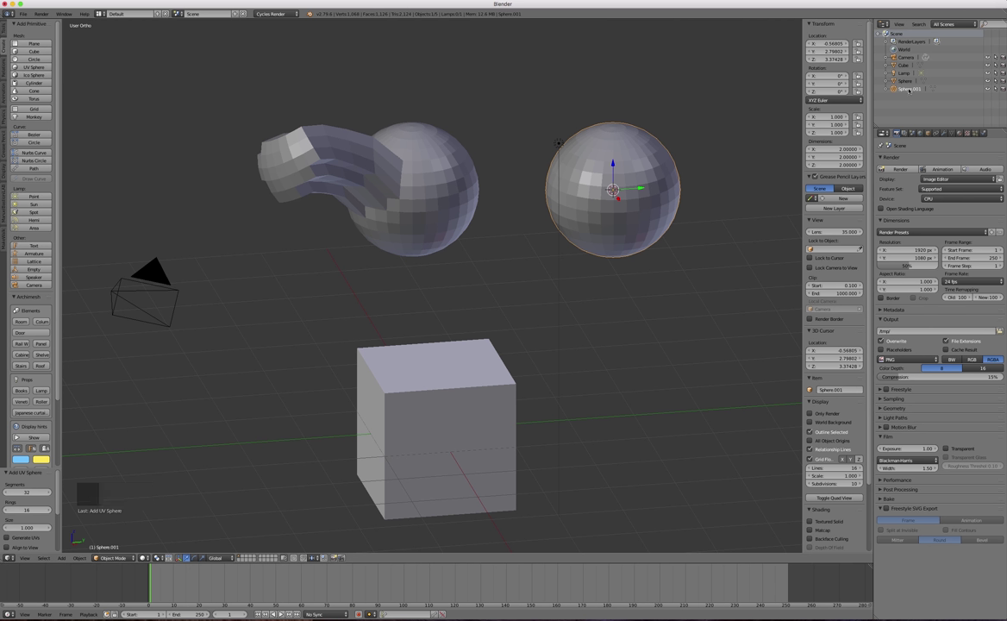
- Rename the new sphere object "Sphere for World Peace"
click(909, 90)
double_click(909, 90)
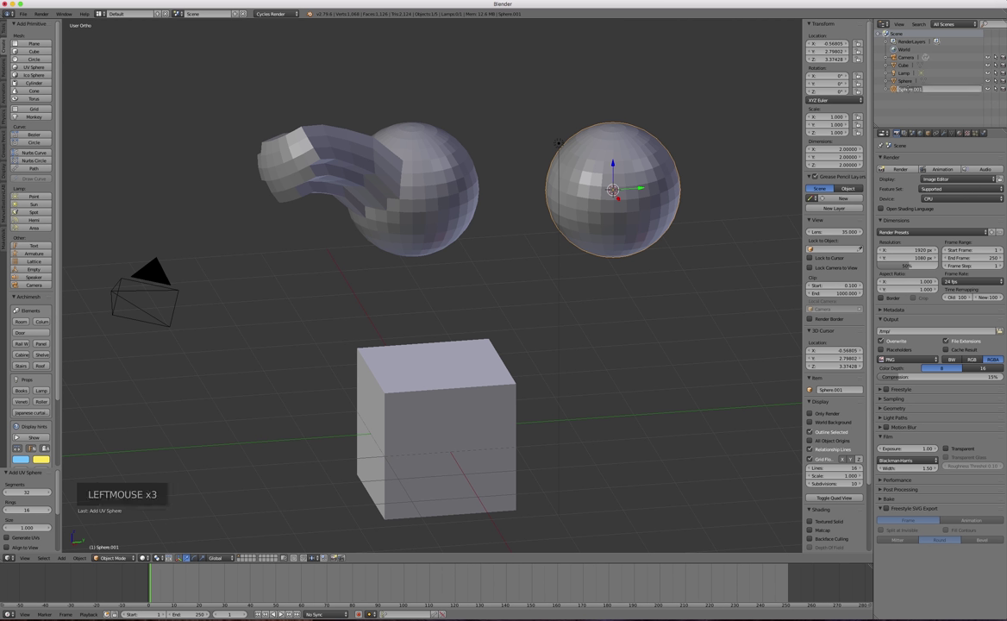
key(BackSpace)
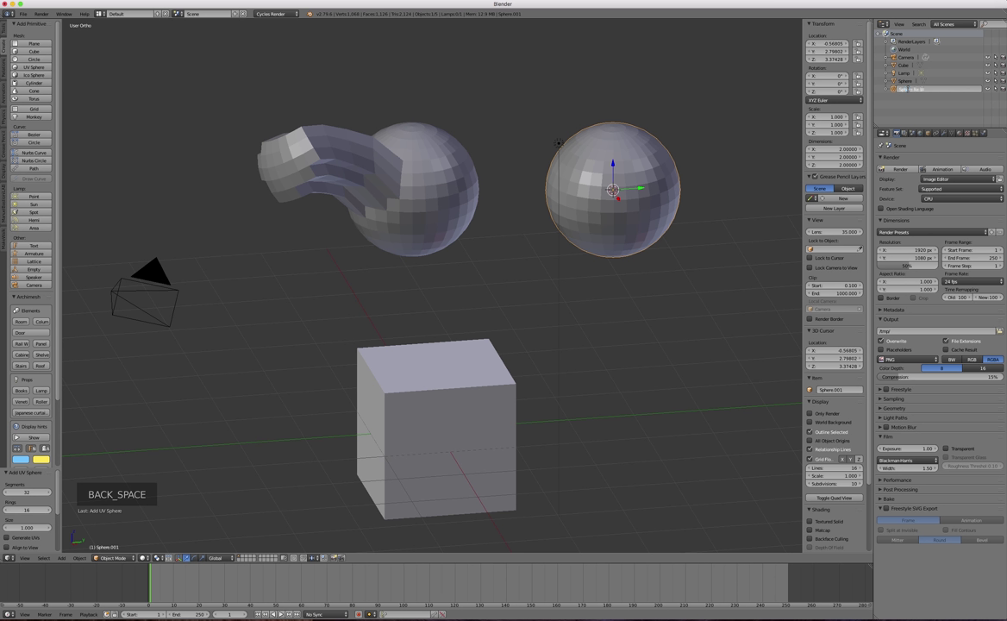
text(Sphere for World Peace)
key(Return)
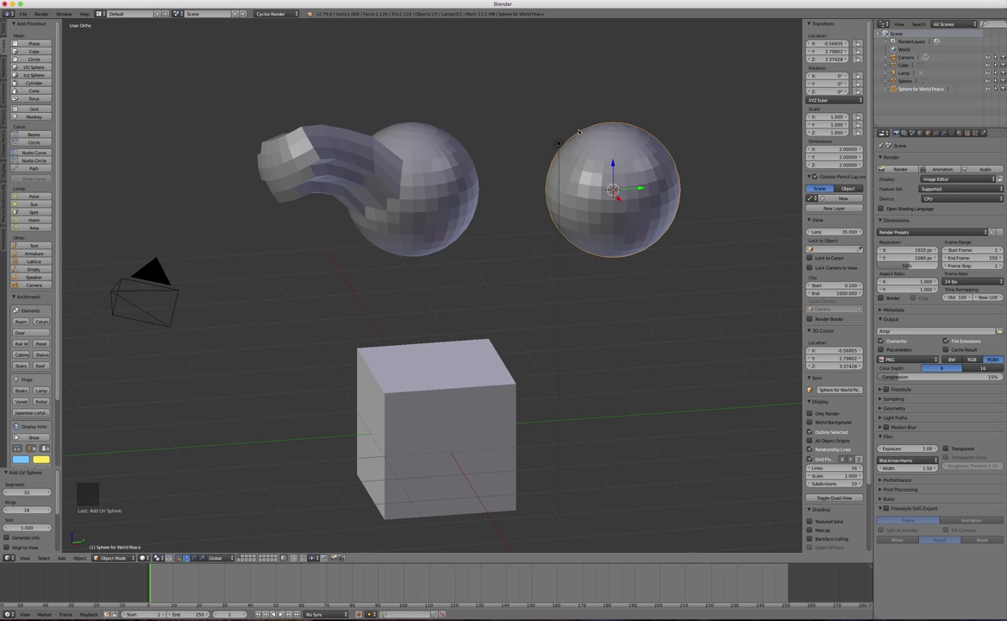
- Select the sphere with the arm and rename it "Major Artistic Achievement"
click(420, 183)
click(906, 81)
double_click(905, 81)
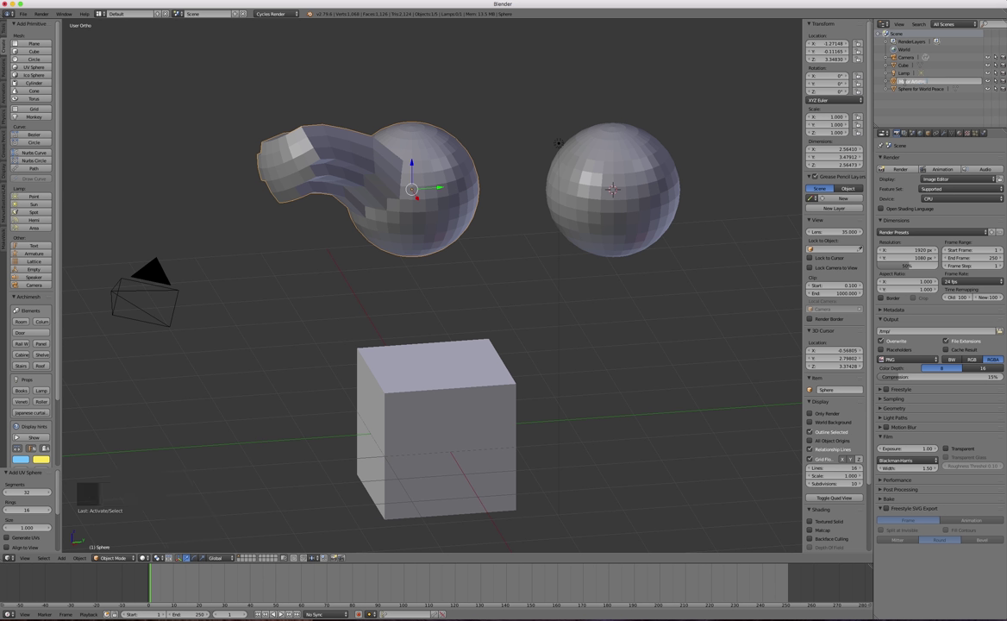
key(Return)
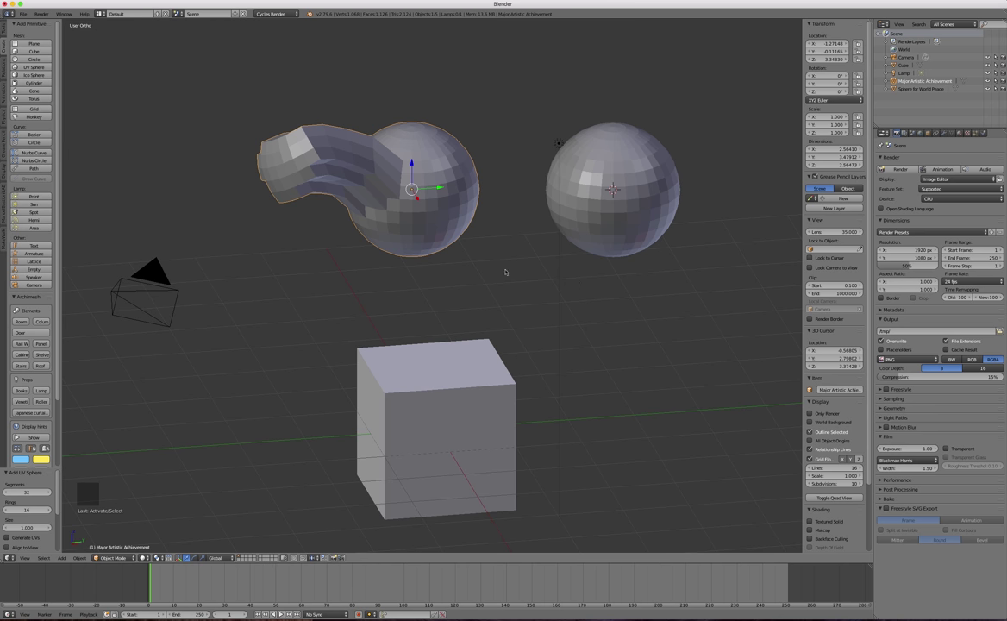
- Switch the sphere with the arm to Sculpt Mode
middle_drag(421, 169, 495, 216)
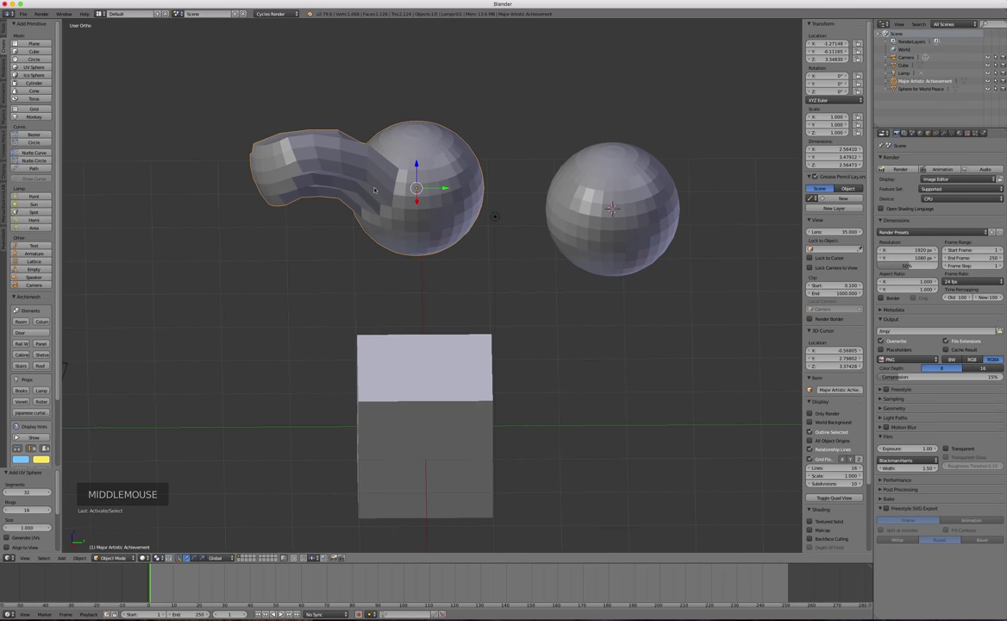
scroll(370, 157, up, 4)
scroll(440, 213, down, 2)
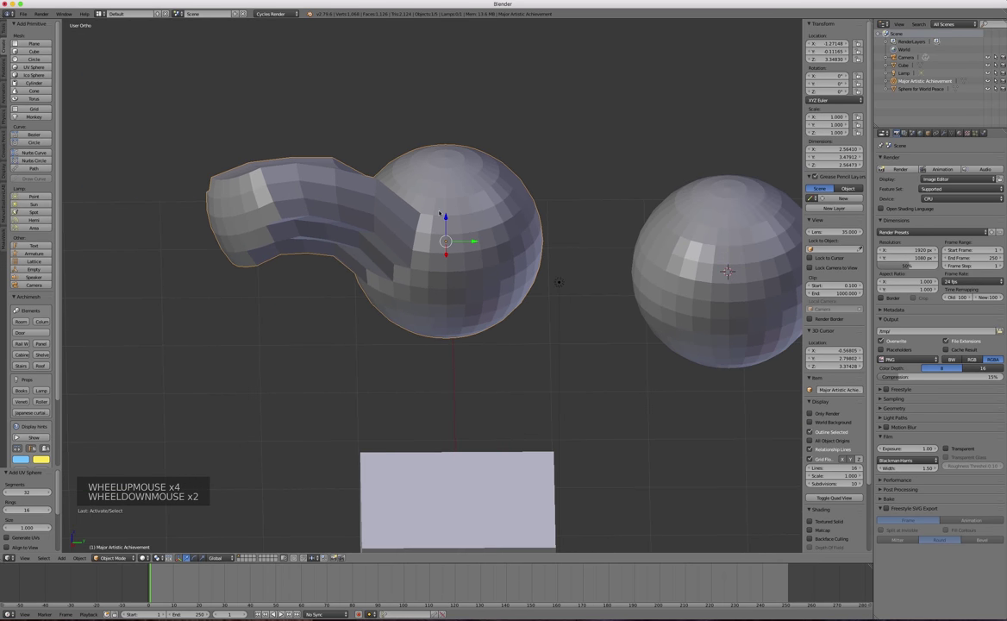
middle_drag(410, 218, 425, 211)
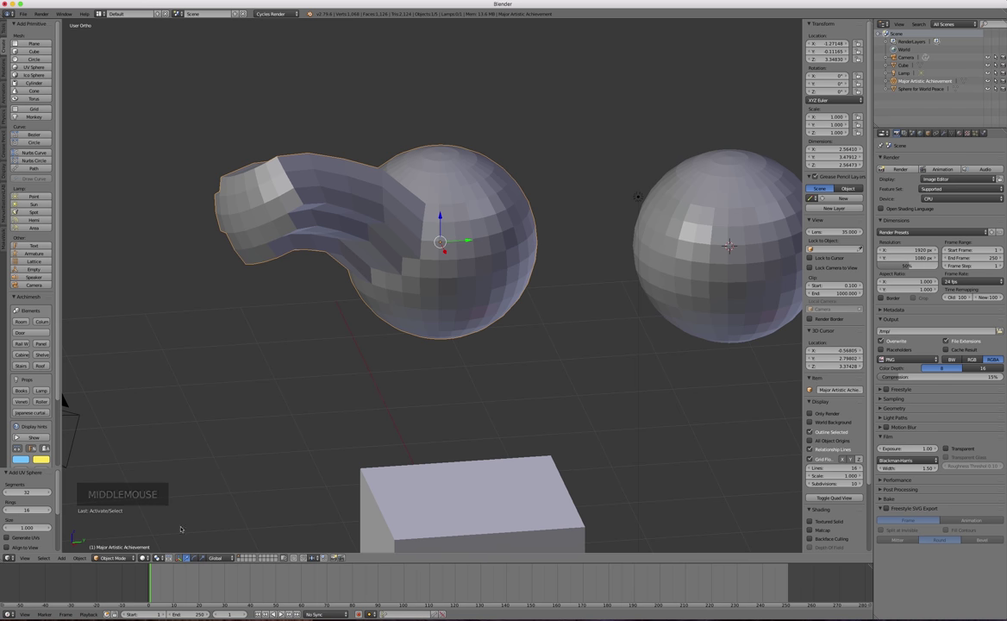
click(128, 559)
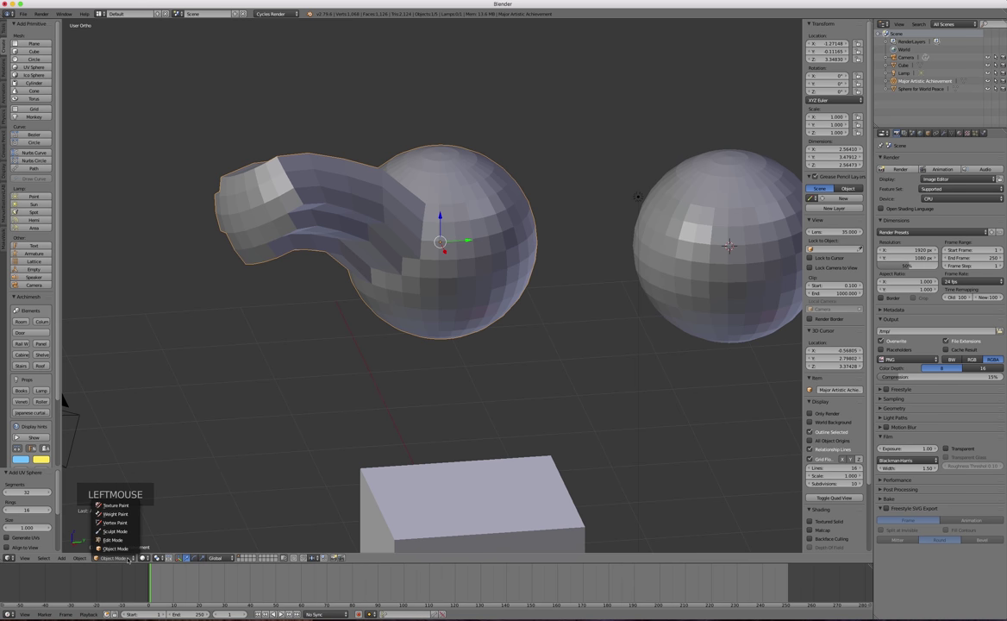
click(123, 531)
middle_drag(388, 220, 473, 194)
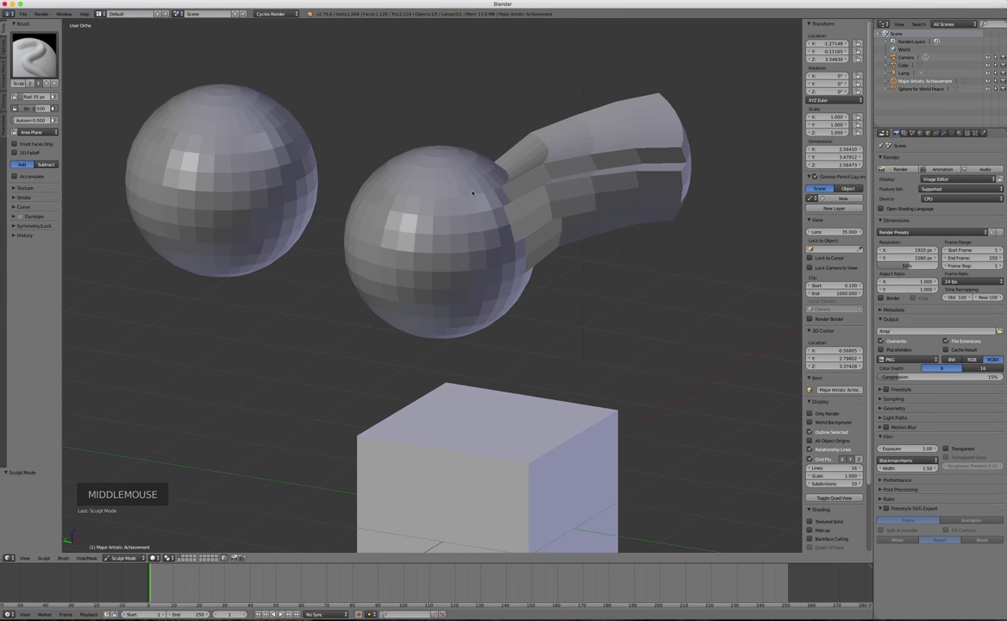
- Replace the active sculpting brush with the Grab brush
click(42, 54)
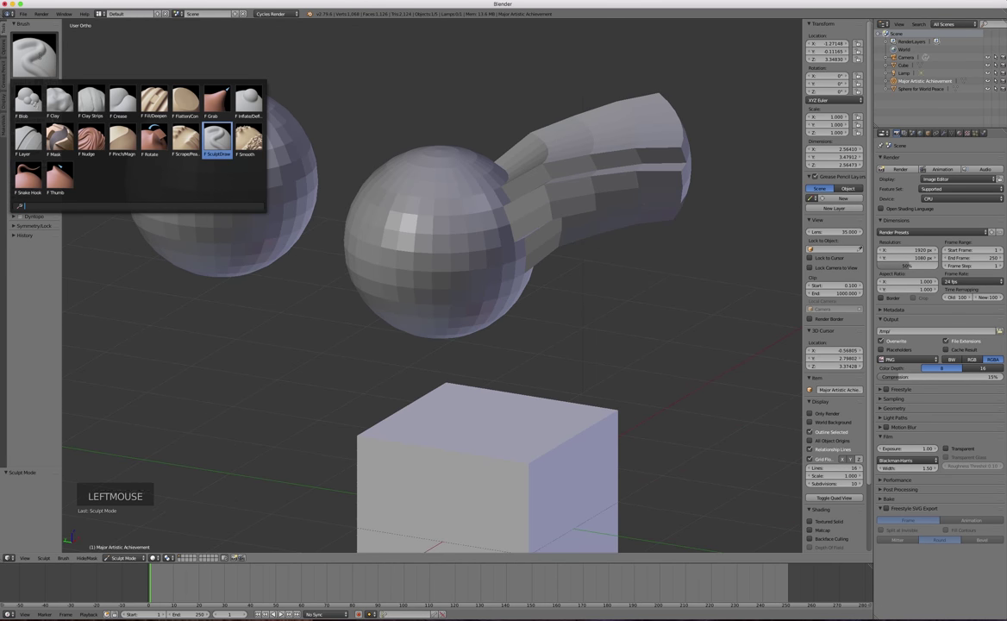
click(36, 54)
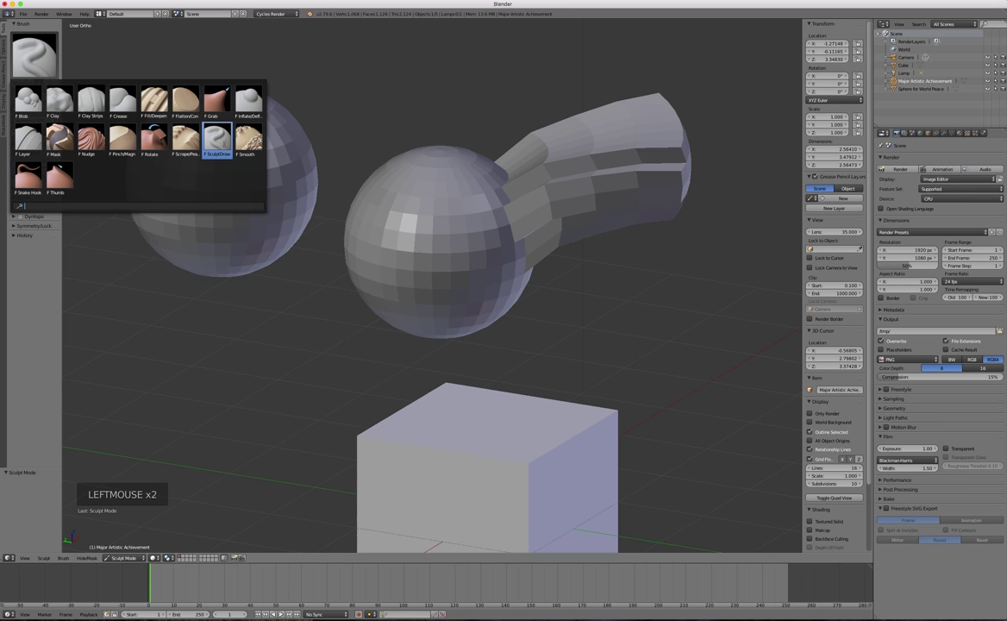
click(216, 102)
- Enlarge and shrink the Grab brush over the arm's end, finishing with a radius of 50 px
scroll(430, 114, down, 3)
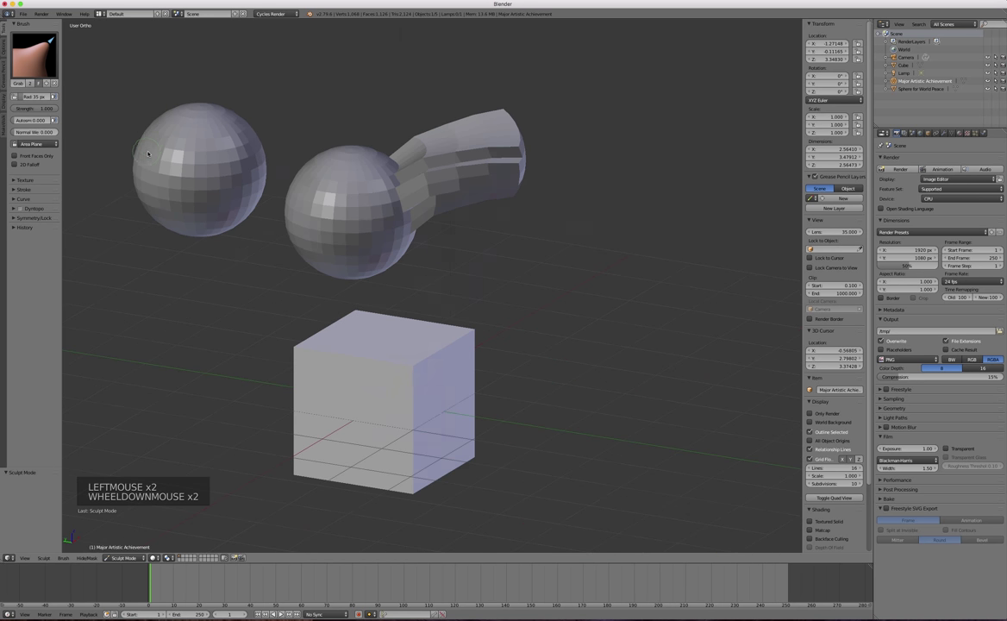
scroll(448, 120, up, 3)
scroll(450, 167, down, 2)
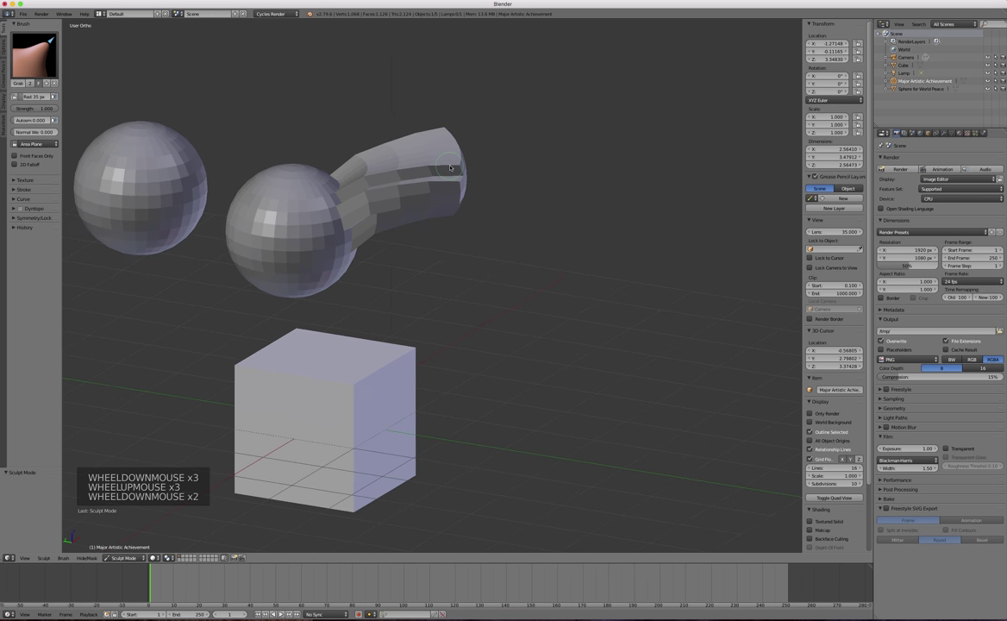
scroll(441, 123, up, 1)
scroll(443, 119, down, 1)
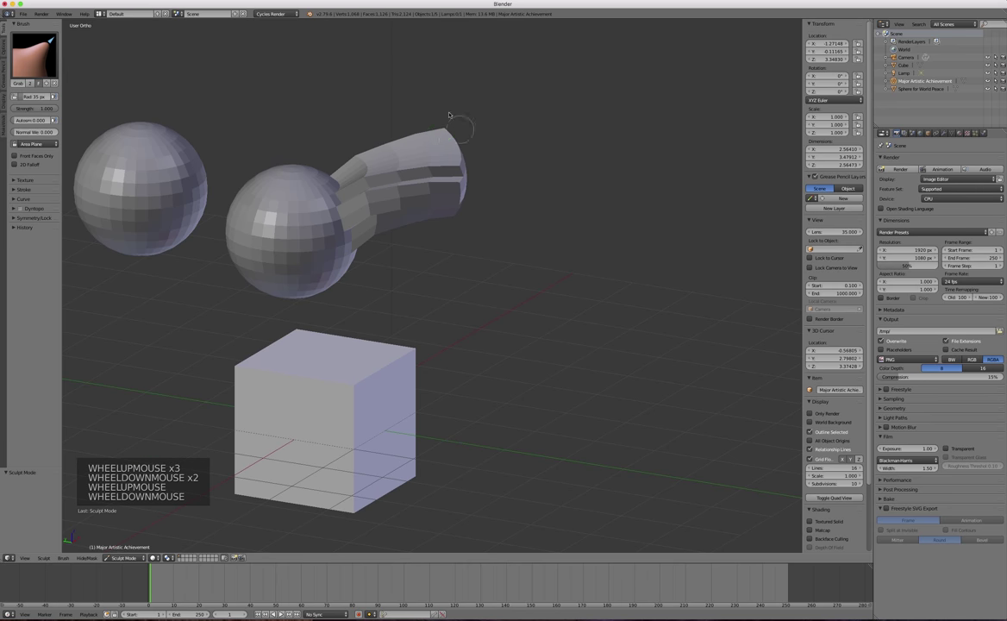
key(bracketright)
key(bracketright)
key(bracketright)
key(bracketright)
key(bracketright)
key(bracketright)
key(bracketright)
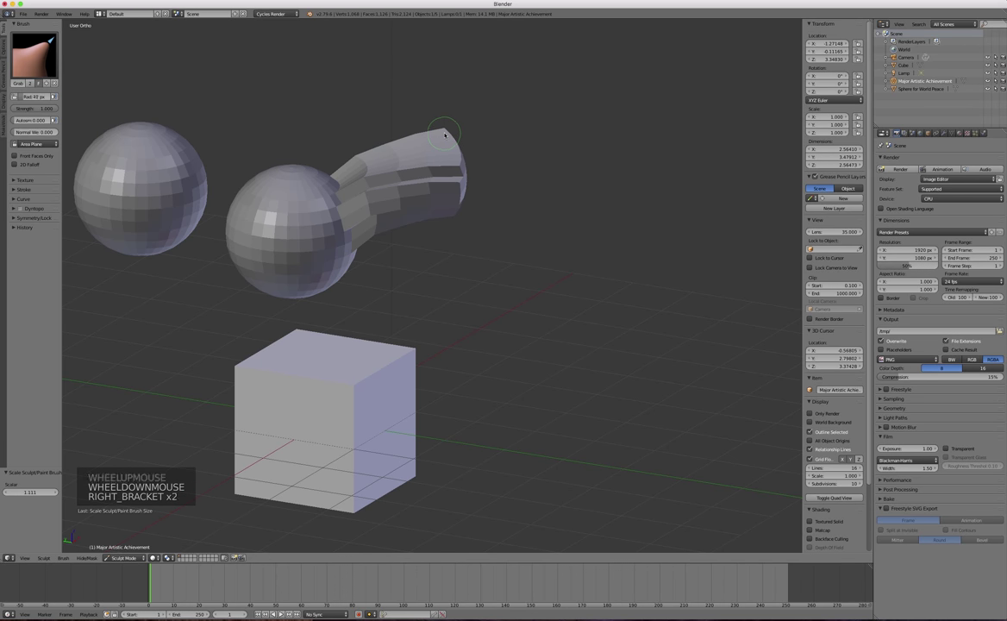
key(bracketright)
key(bracketright)
key(bracketleft)
key(bracketleft)
key(bracketleft)
key(bracketleft)
key(bracketleft)
key(bracketright)
key(bracketright)
key(bracketright)
key(bracketright)
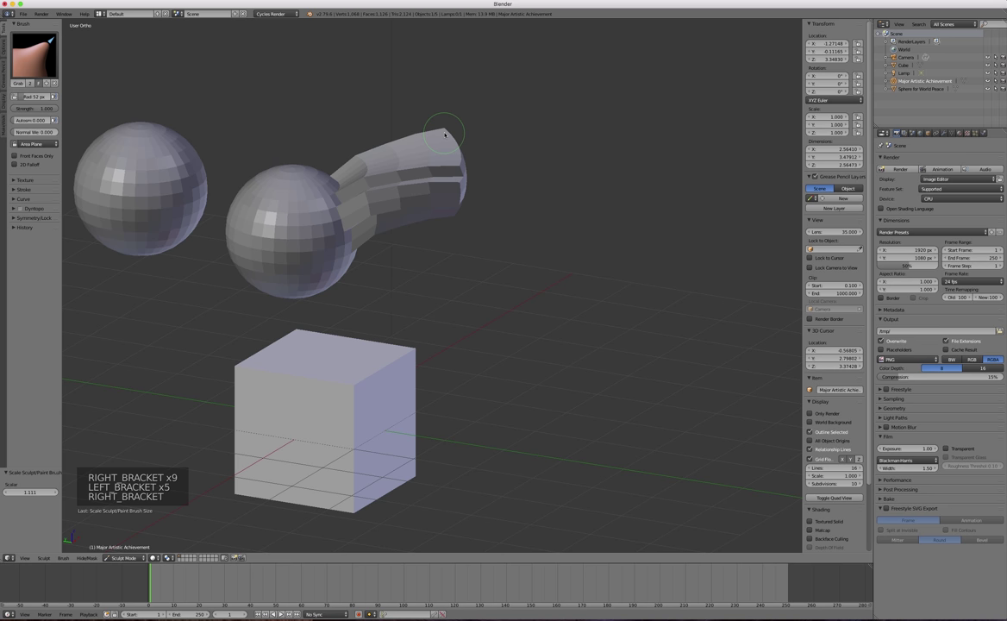
key(bracketleft)
key(bracketleft)
key(bracketleft)
key(bracketleft)
key(bracketright)
- Pull the arm end's upper corner up into a spike and distort the surface near the arm's joint with the sphere
mouse_move(445, 133)
mouse_down()
mouse_move(467, 111)
mouse_move(452, 100)
mouse_up()
drag(431, 177, 423, 168)
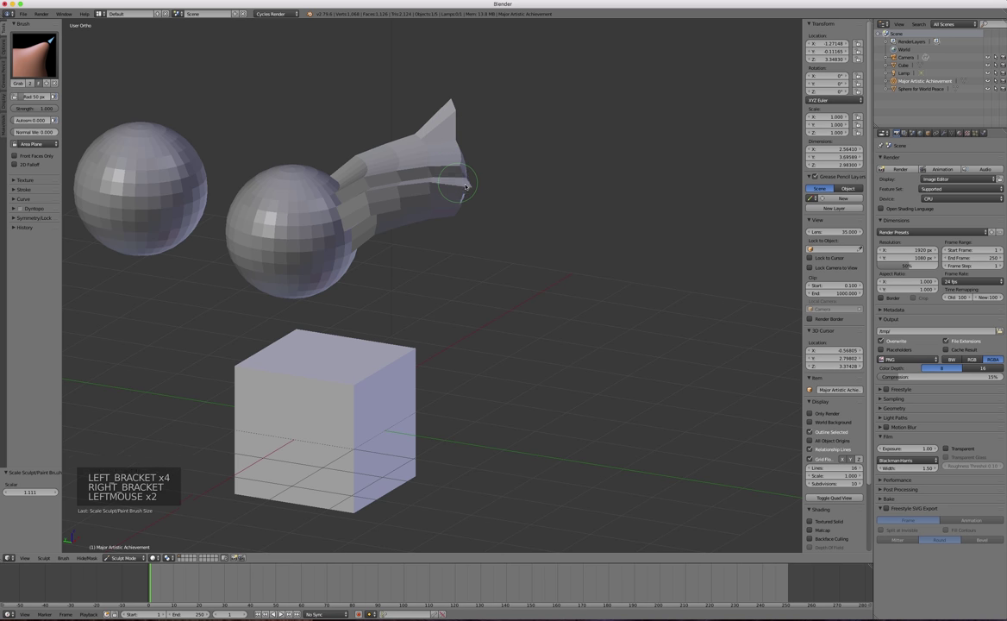
click(336, 177)
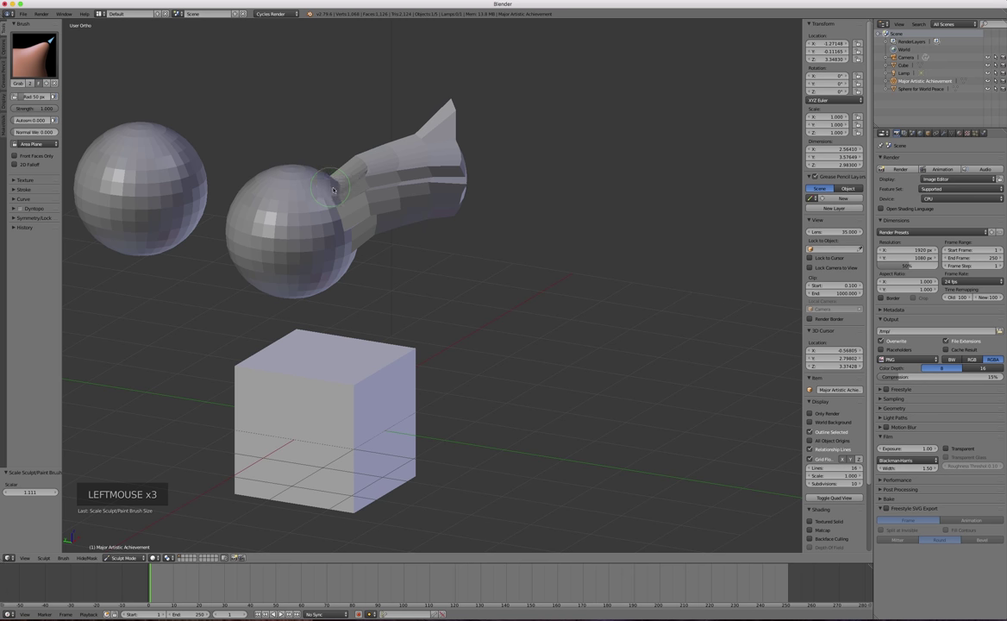
drag(301, 214, 322, 186)
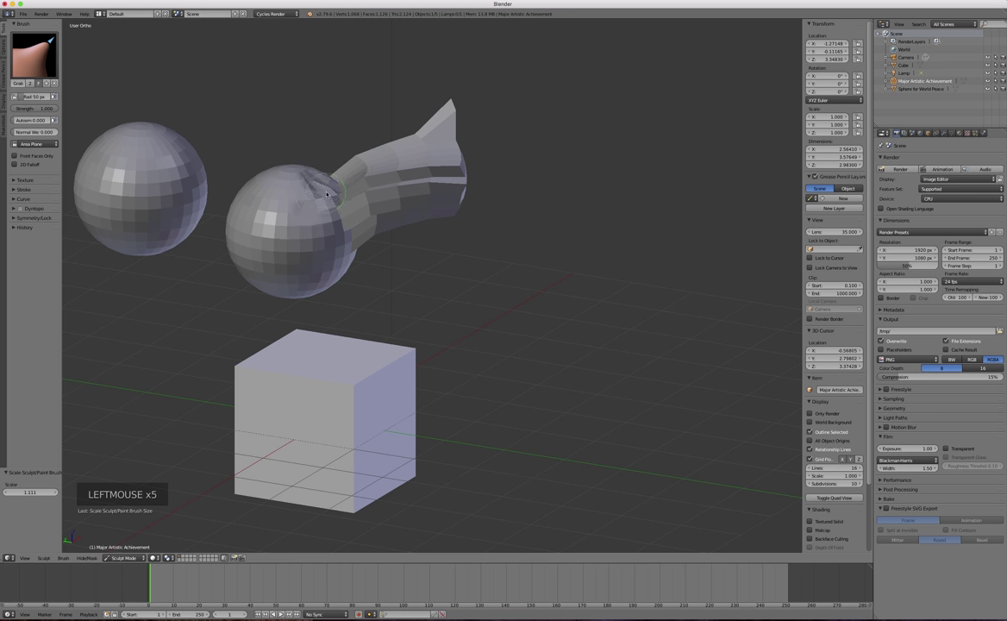
- Choose the Blob brush and sculpt strokes across the upper part of the sphere and the base of the arm
click(35, 56)
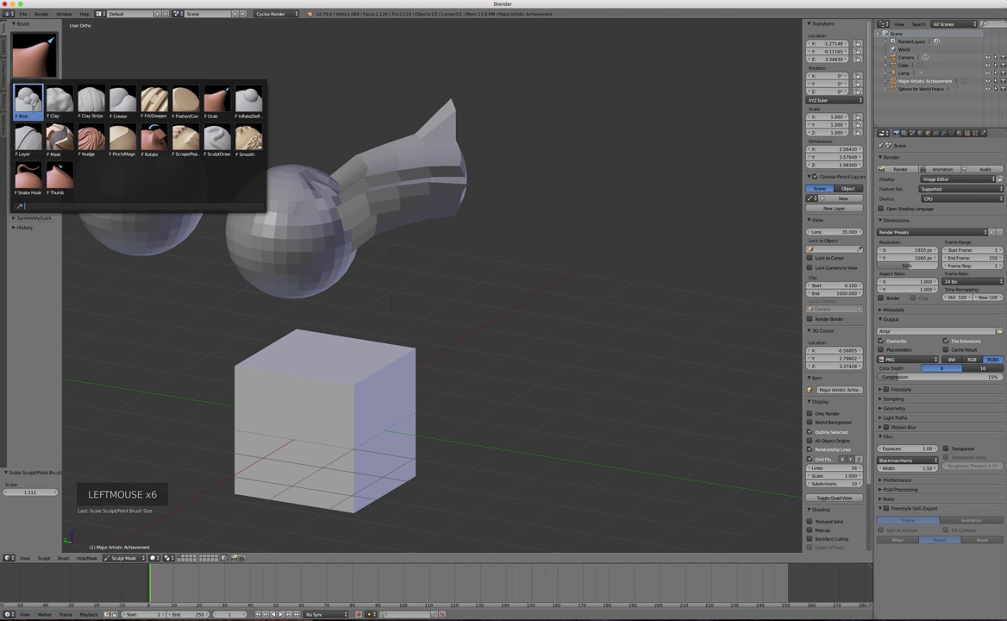
click(27, 99)
click(238, 185)
drag(248, 207, 269, 157)
drag(387, 181, 371, 192)
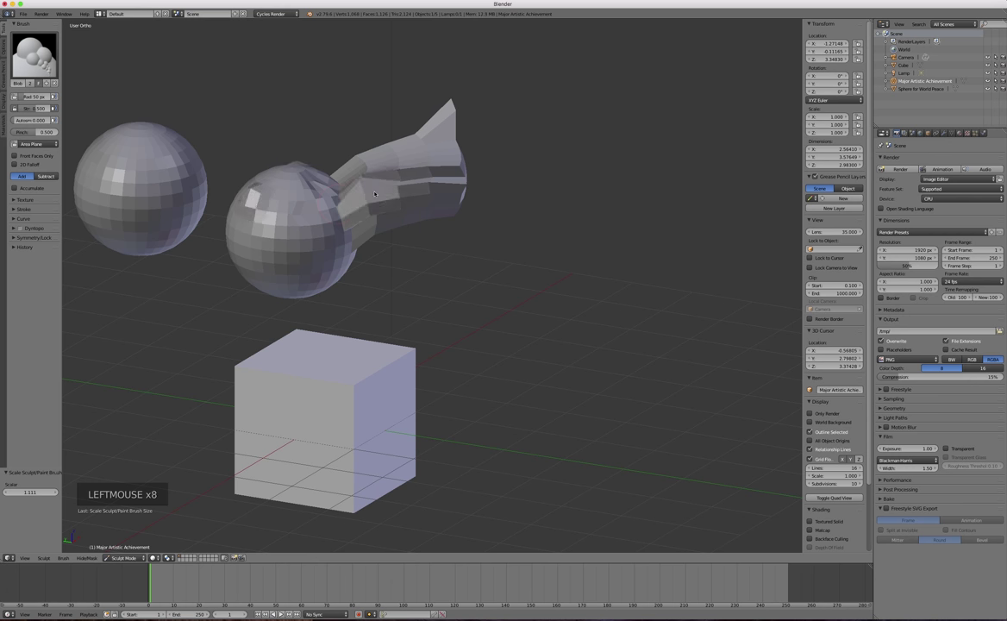
- Choose the Pinch/Magnify brush and make a stroke across the front of the sphere
click(34, 56)
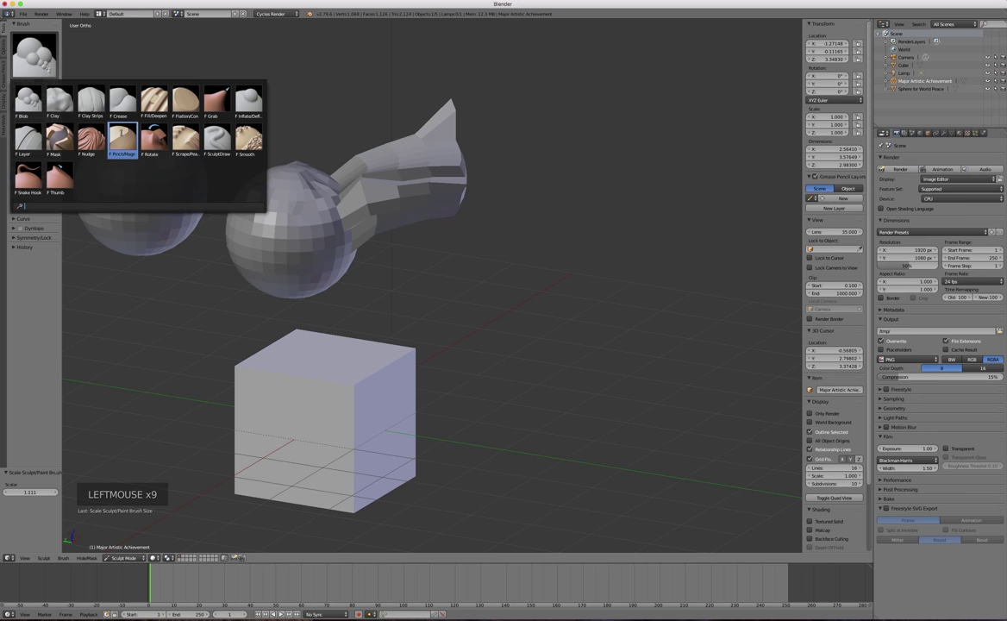
click(112, 130)
mouse_move(329, 218)
mouse_down()
mouse_move(299, 215)
mouse_move(302, 256)
mouse_up()
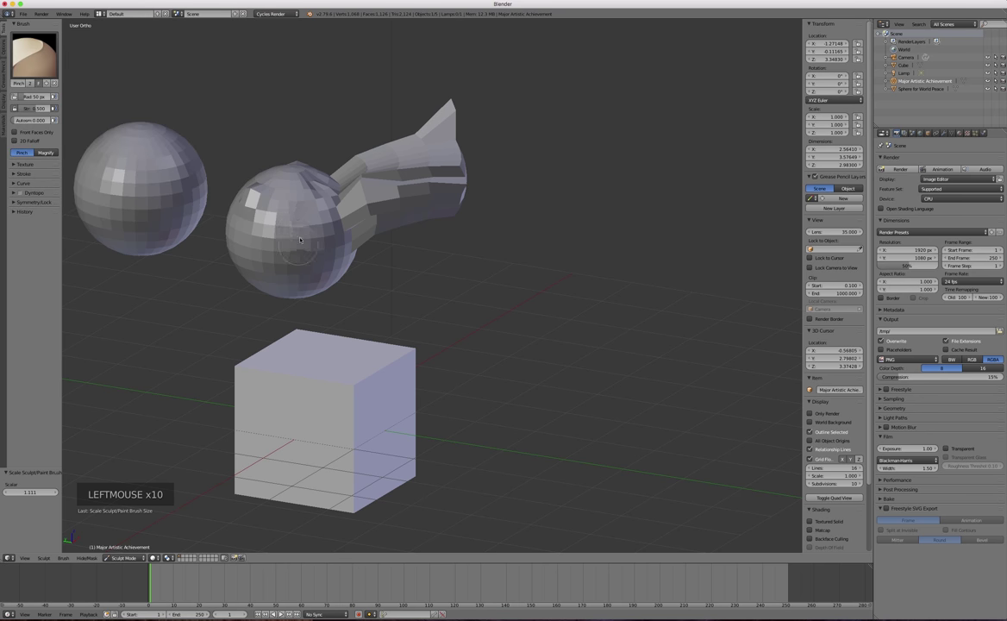
- Choose the Rotate sculpt brush for the front of the sphere
scroll(309, 226, up, 6)
scroll(309, 226, down, 1)
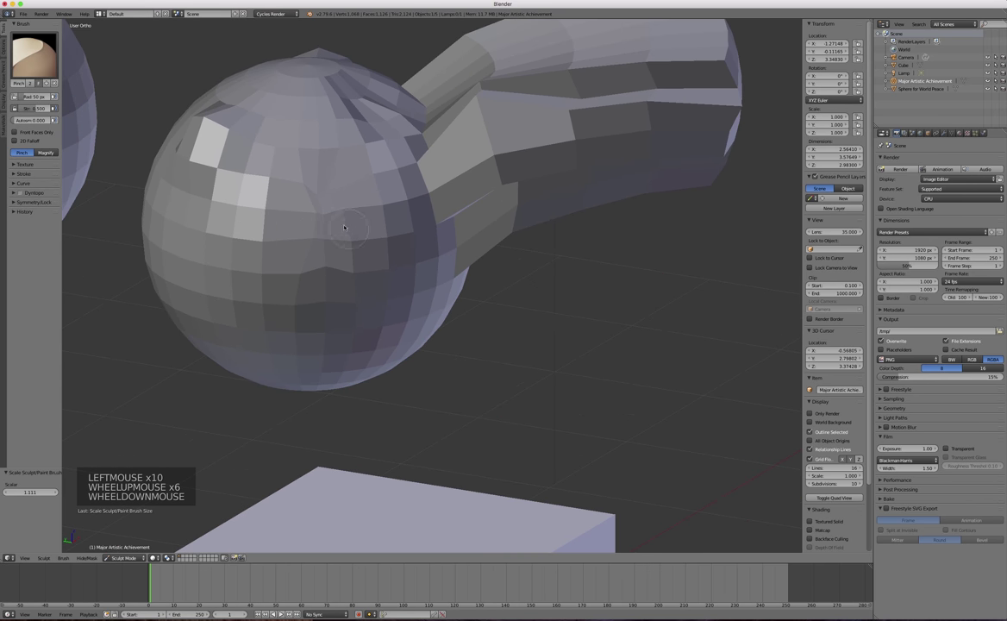
click(34, 56)
click(153, 138)
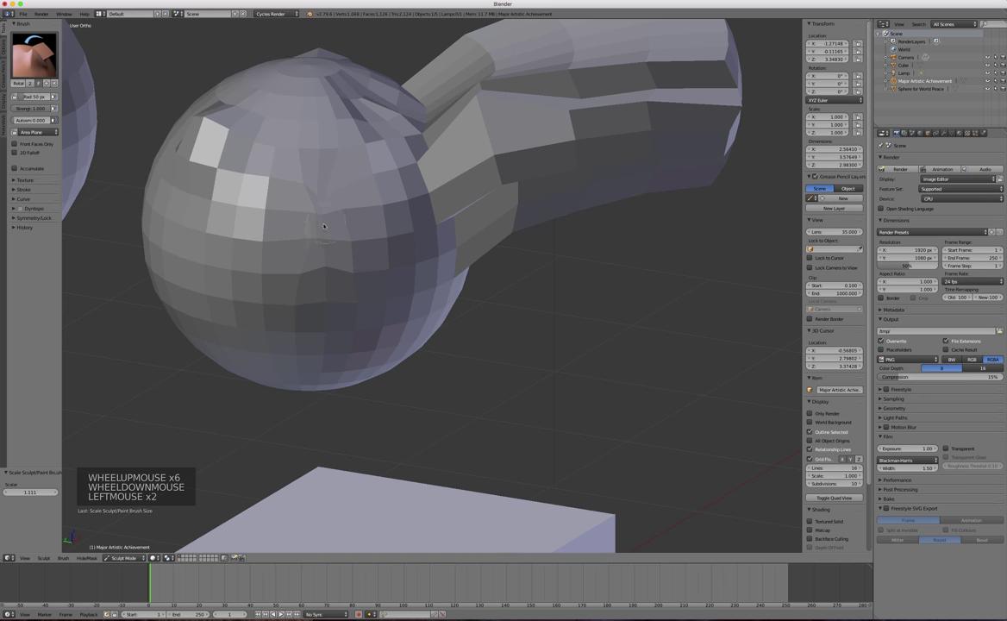
- Choose the Smooth brush and smooth the creased surface where the arm joins the top of the sphere
click(39, 56)
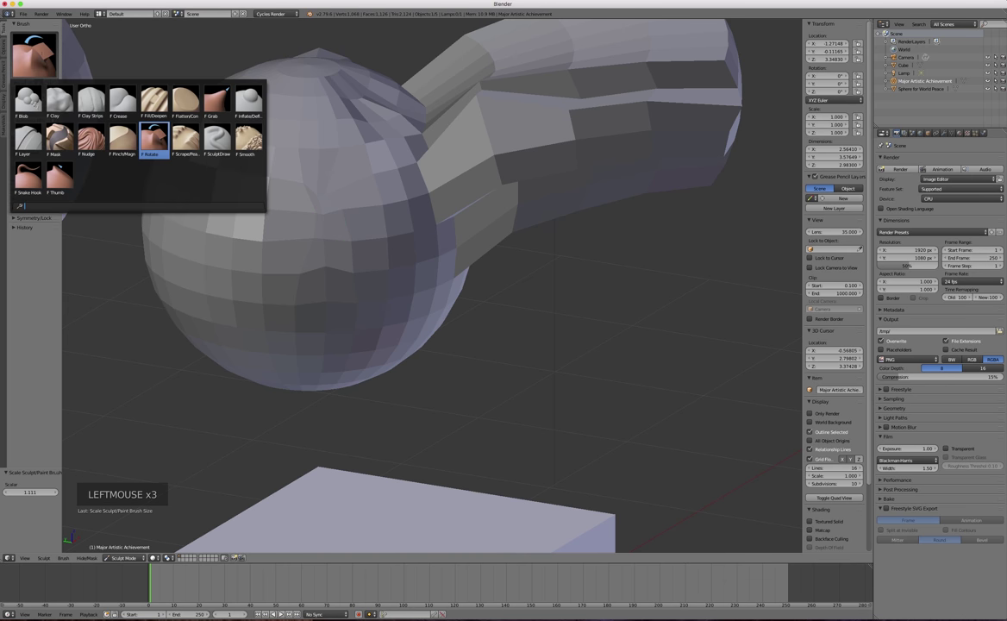
click(217, 138)
scroll(402, 185, down, 5)
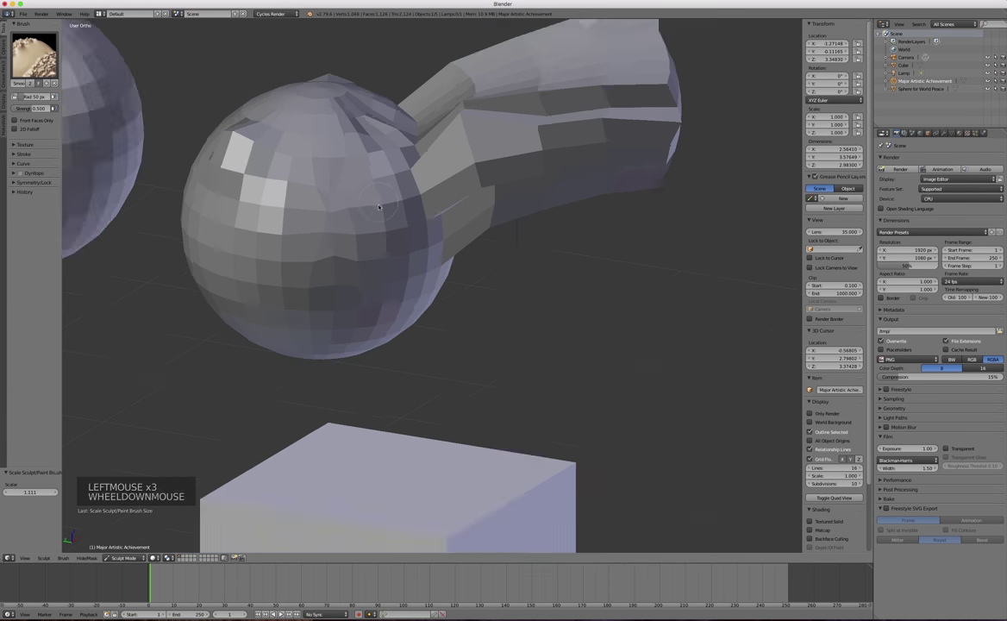
click(402, 184)
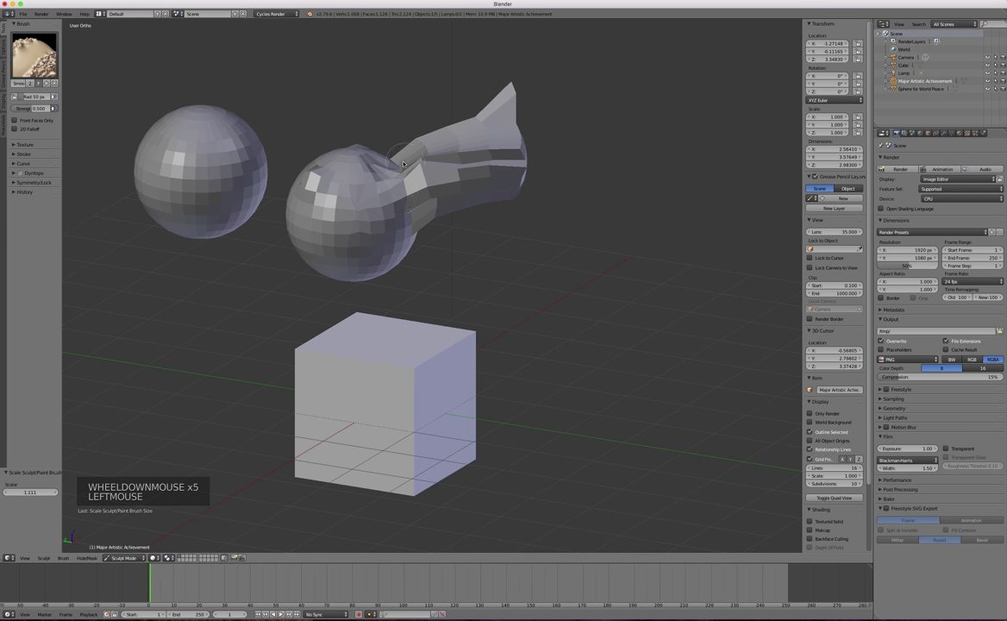
click(402, 164)
mouse_move(388, 146)
middle_down()
mouse_move(468, 171)
mouse_move(325, 175)
mouse_move(457, 157)
middle_up()
scroll(325, 175, up, 1)
click(336, 168)
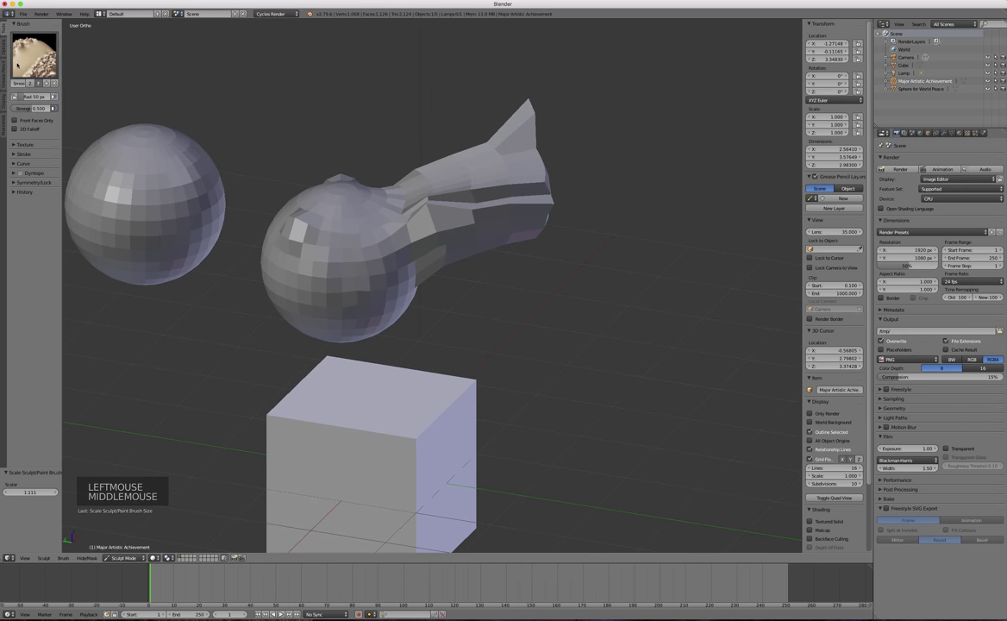
click(16, 63)
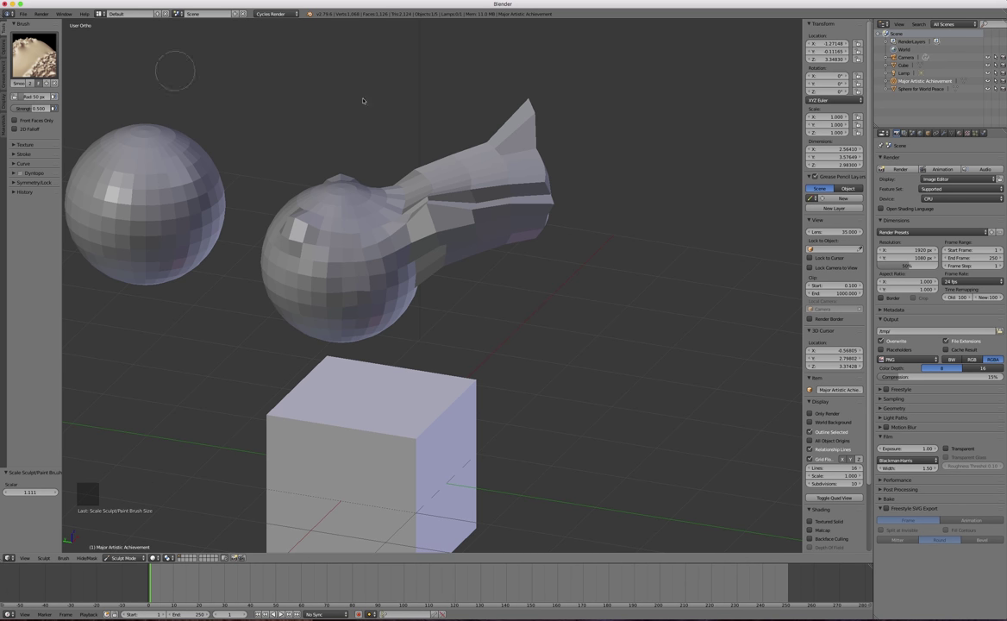
- Subdivide the entire Major Artistic Achievement mesh in Edit Mode with an increased number of cuts, and return to Sculpt Mode
mouse_move(507, 164)
middle_down()
mouse_move(426, 239)
mouse_move(794, 288)
mouse_move(433, 129)
mouse_move(356, 195)
mouse_move(473, 224)
mouse_move(699, 198)
mouse_move(254, 234)
mouse_move(287, 238)
middle_up()
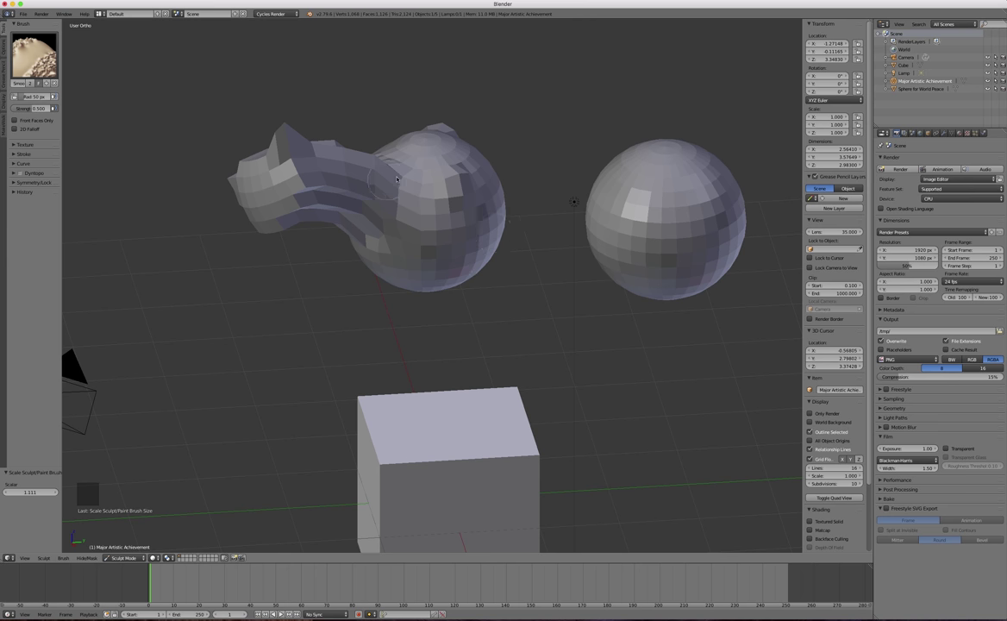
key(Tab)
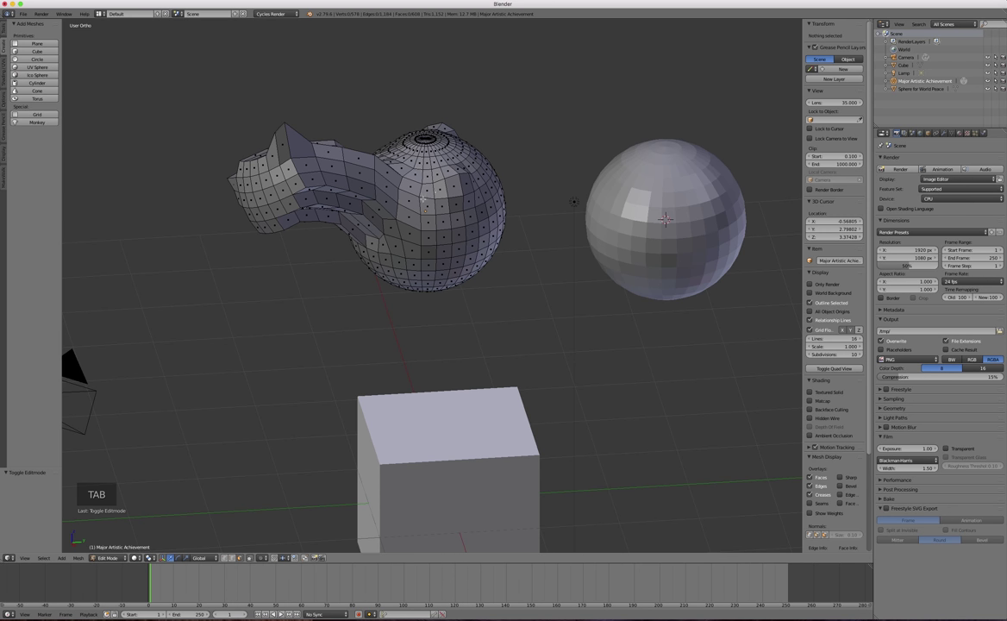
key(a)
key(a)
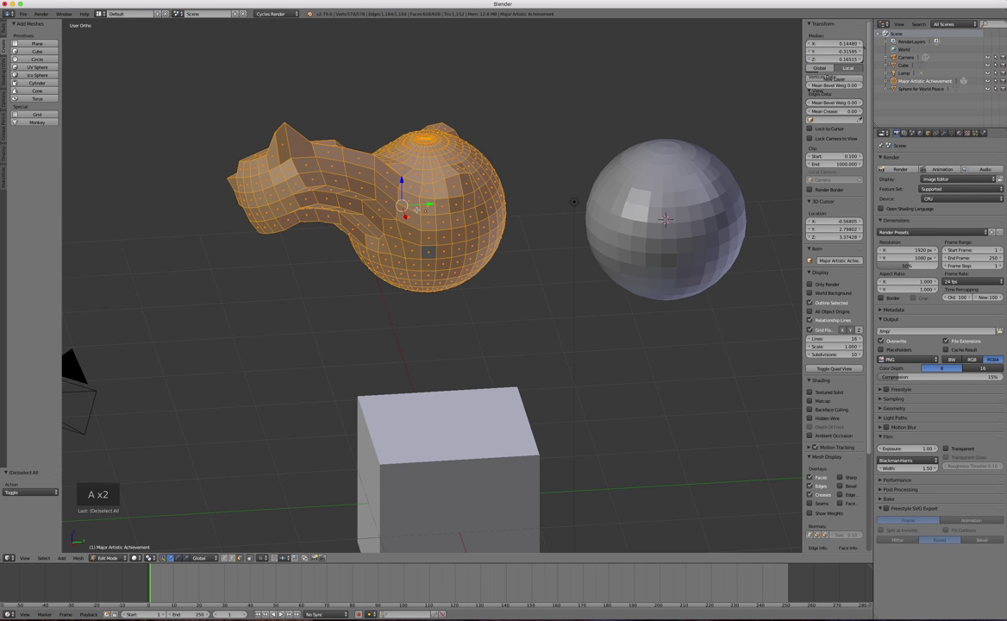
key(w)
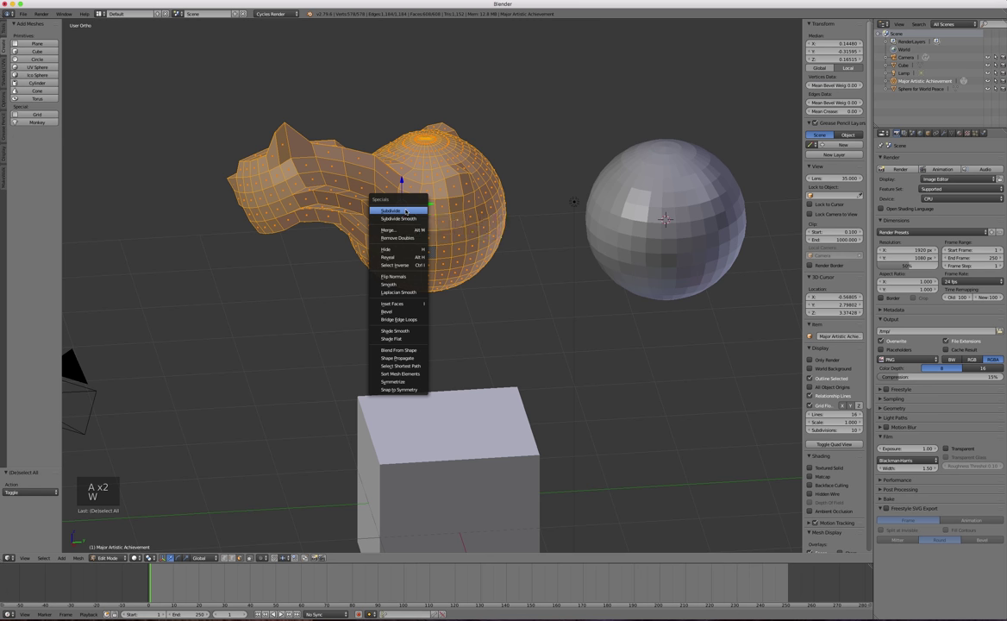
click(409, 211)
click(54, 490)
click(53, 491)
click(54, 491)
key(Tab)
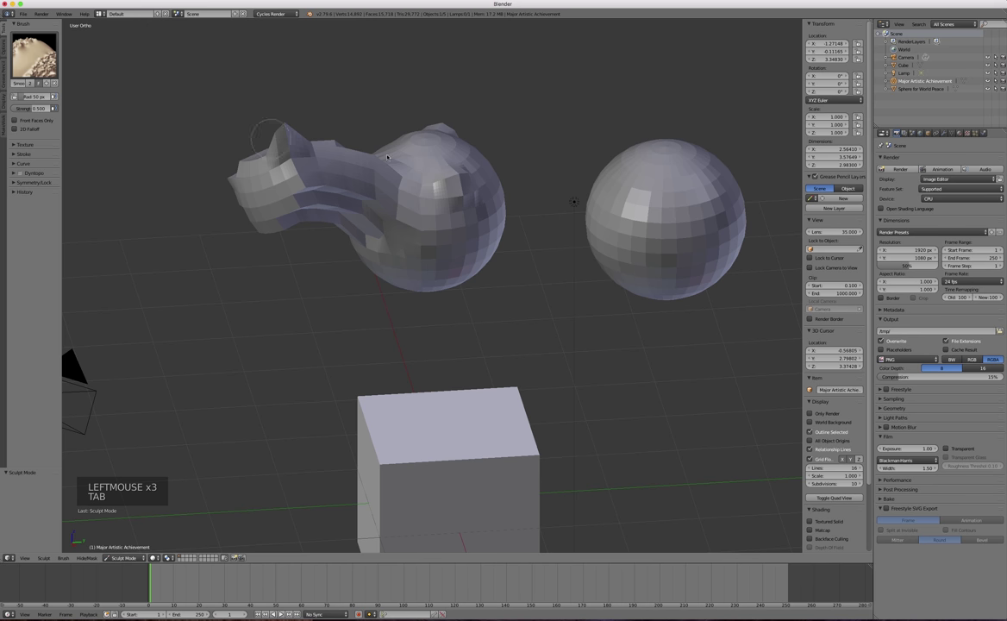
- Smooth the bumps on the subdivided sphere and flatten the tip of the spike at the arm's end
click(353, 212)
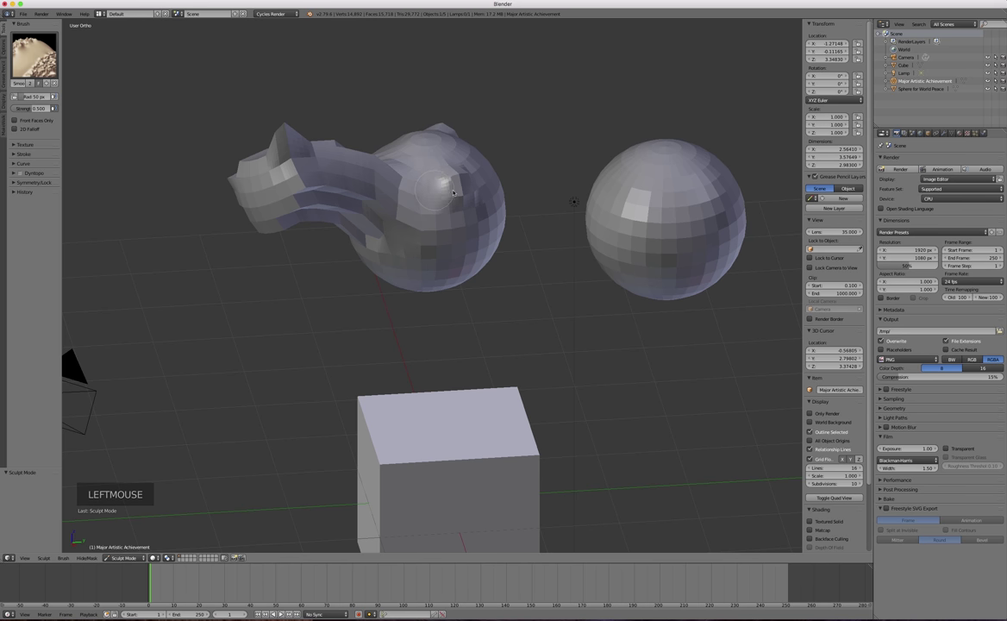
mouse_move(452, 191)
middle_down()
mouse_move(404, 192)
mouse_move(427, 173)
middle_up()
click(427, 173)
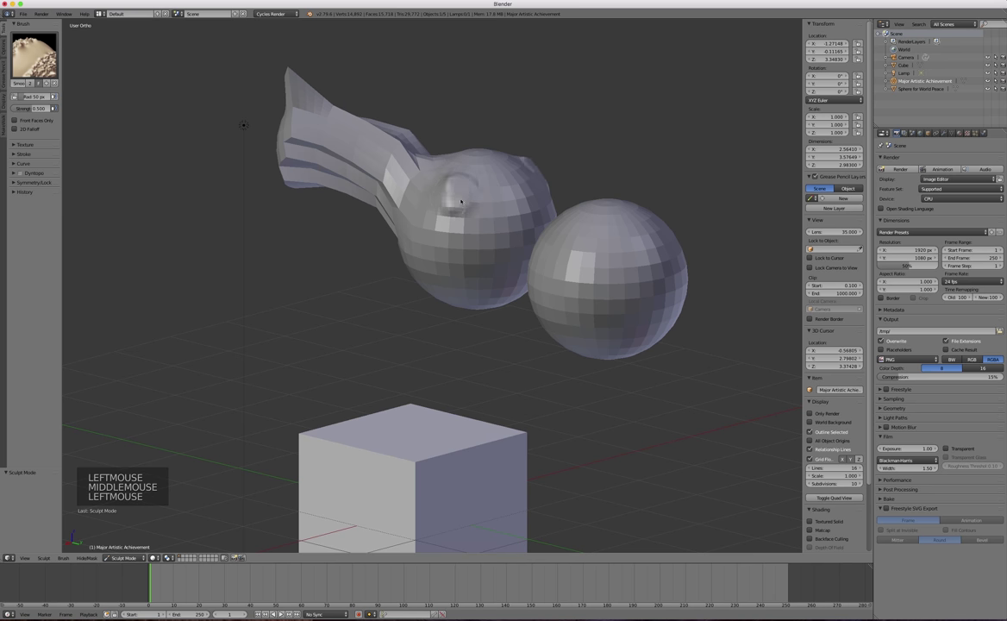
click(459, 194)
mouse_move(509, 252)
middle_down()
mouse_move(345, 155)
mouse_move(275, 130)
middle_up()
click(282, 125)
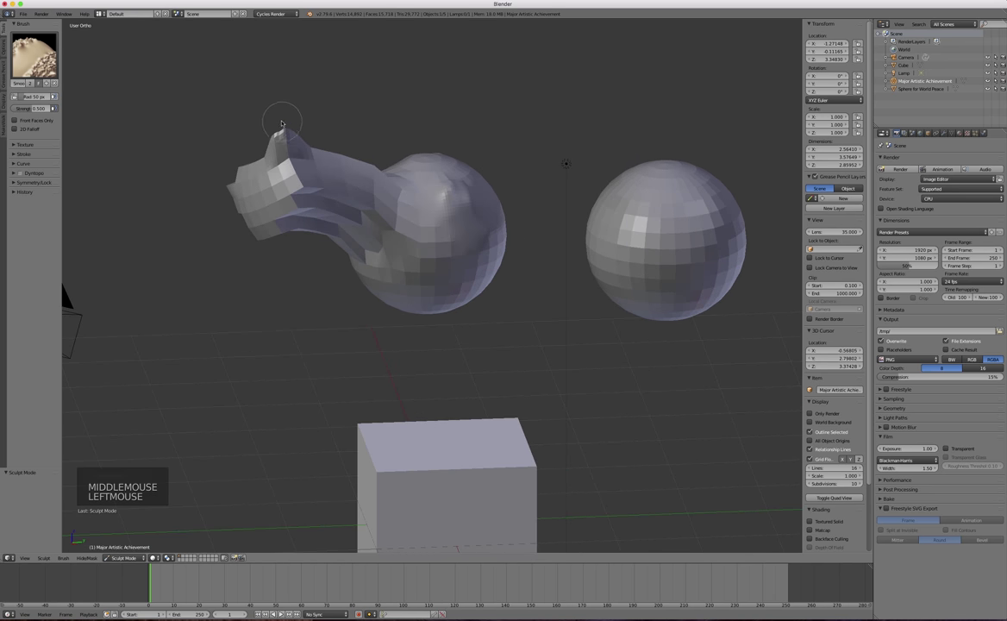
- Make a Clay Strips stroke down the side of the sphere and work over the same area with the Fill/Deepen brush
click(30, 47)
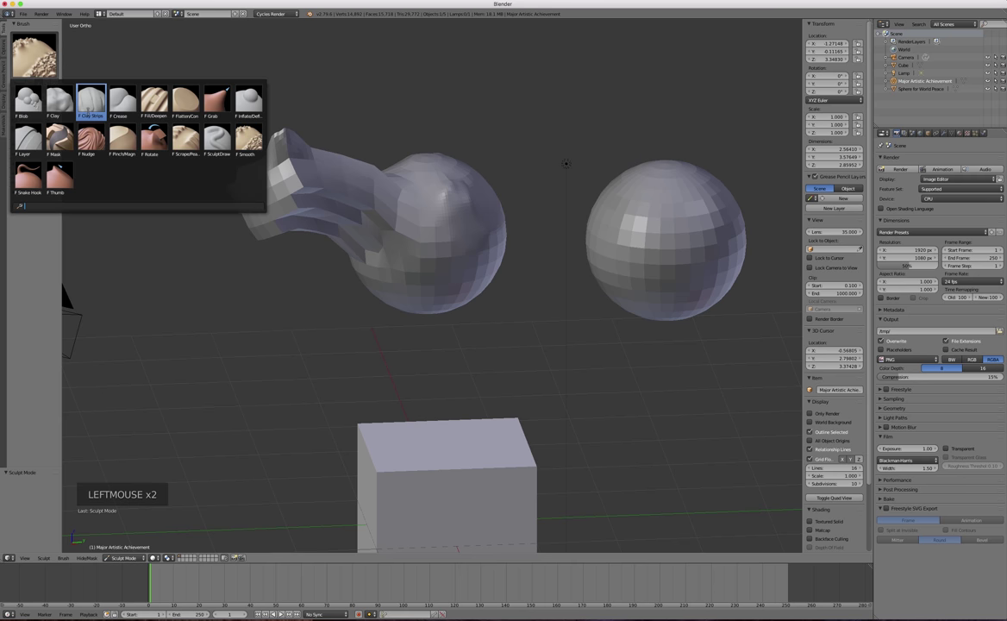
click(58, 101)
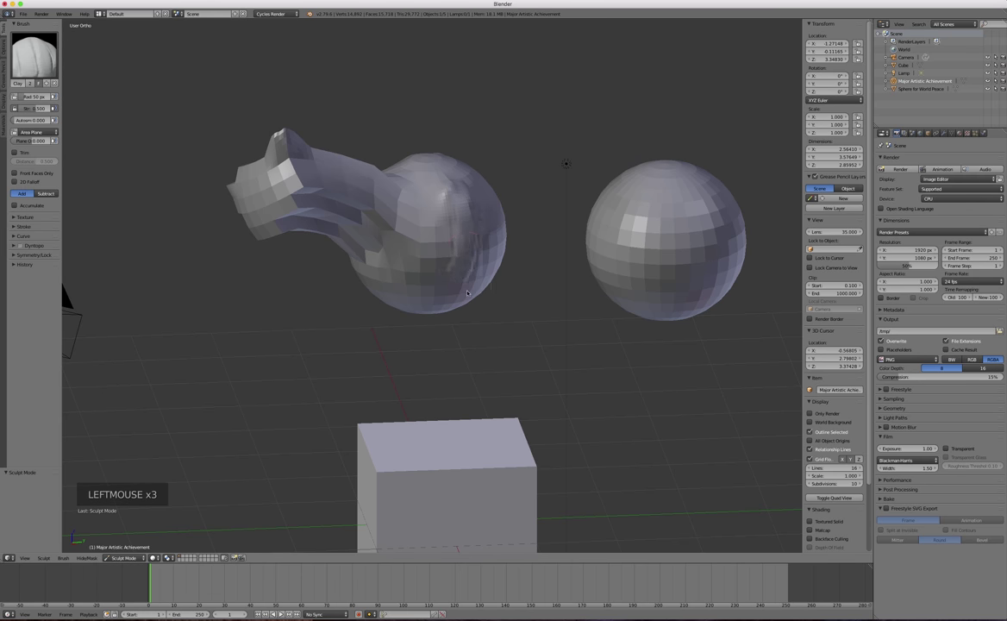
click(26, 69)
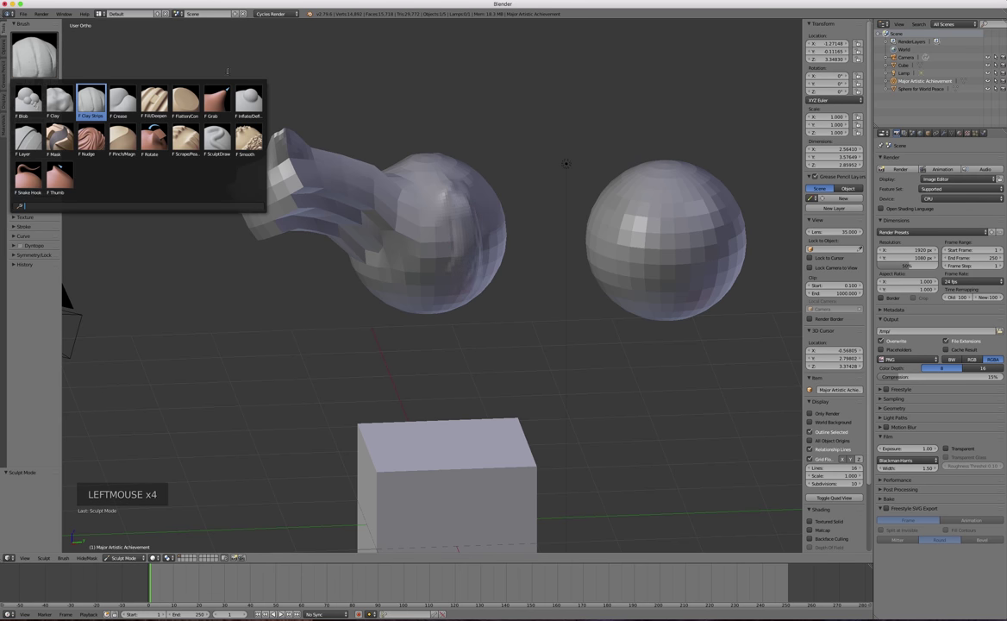
click(155, 99)
click(455, 216)
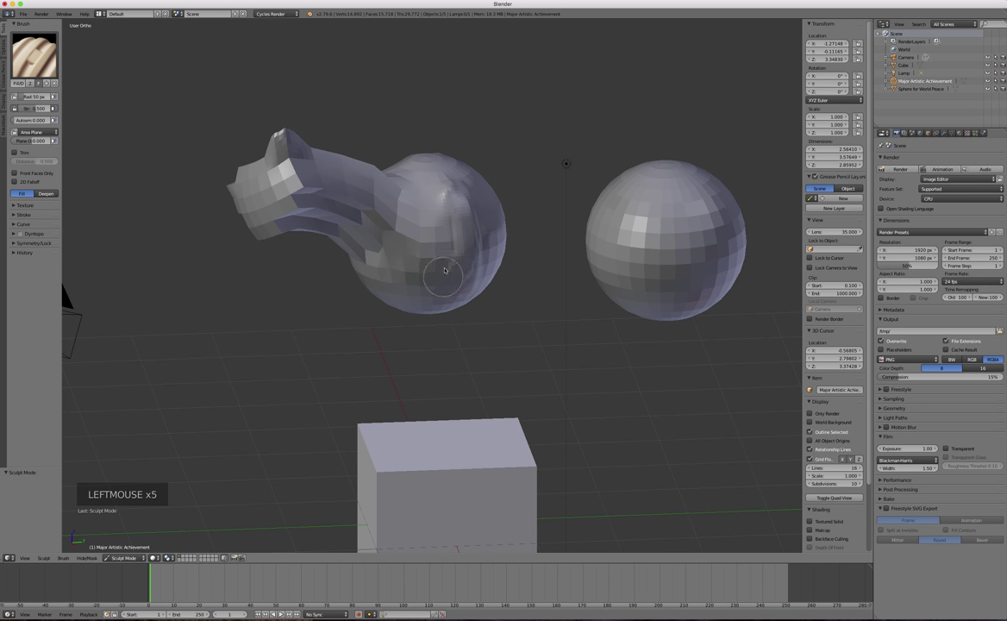
- Enlarge and shrink the Fill/Deepen brush, finishing with a radius of 46 px
click(39, 53)
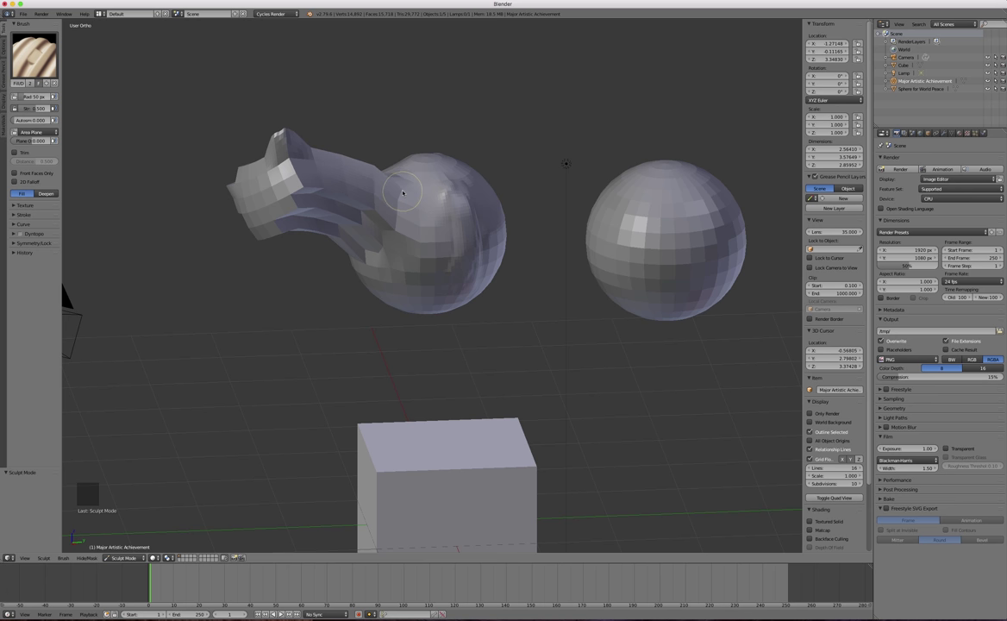
key(bracketright)
key(bracketright)
key(bracketright)
key(bracketleft)
key(bracketleft)
key(bracketleft)
key(bracketleft)
key(bracketleft)
key(bracketright)
key(bracketright)
key(bracketright)
key(bracketright)
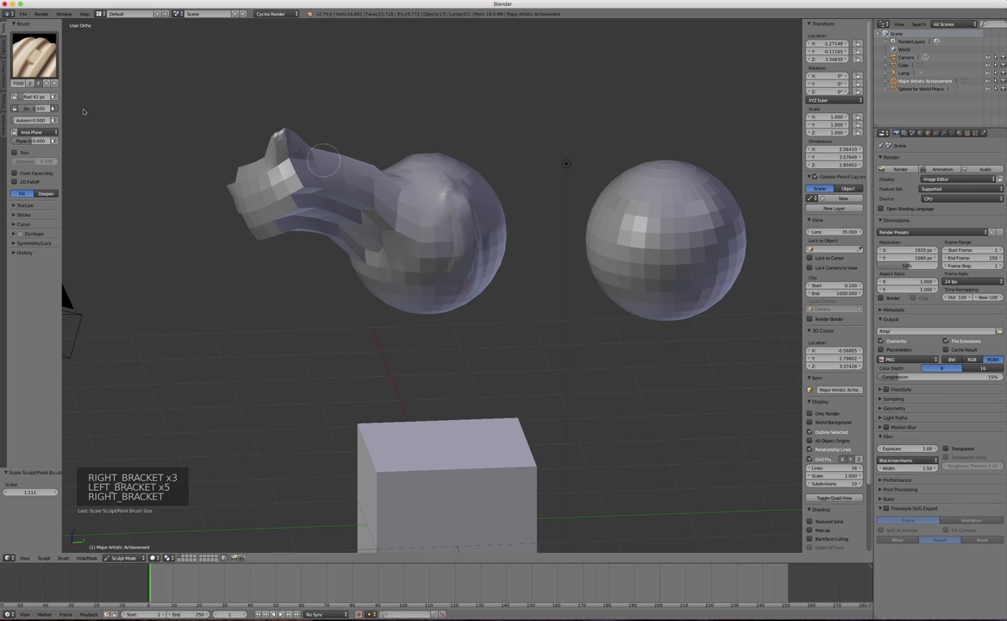
- Set the Fill/Deepen brush strength to 1.000 and sculpt strokes along the arm and over the sphere
drag(39, 107, 54, 108)
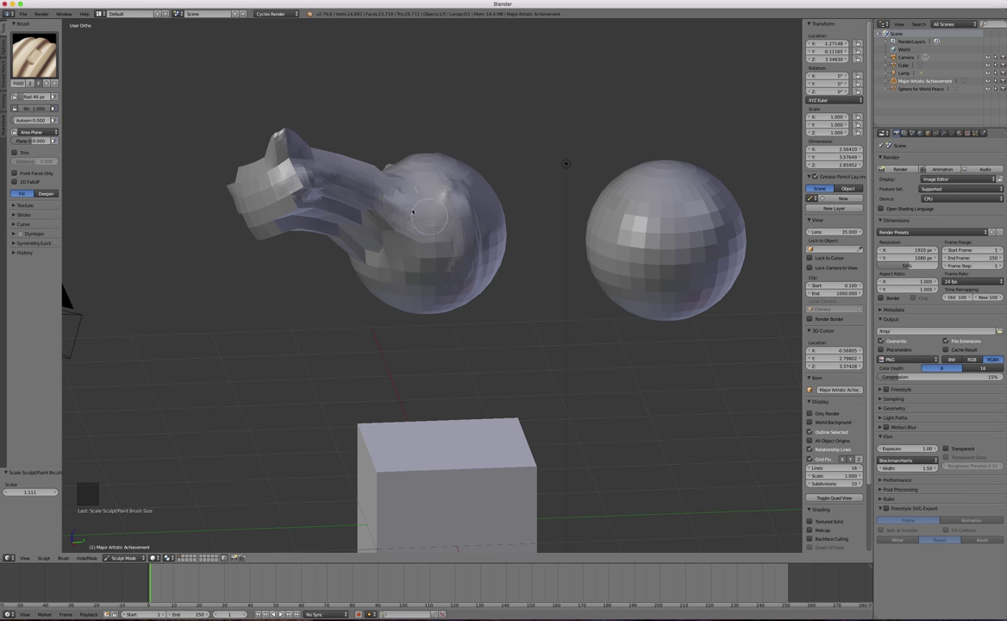
mouse_move(305, 181)
middle_down()
mouse_move(292, 207)
mouse_move(278, 181)
middle_up()
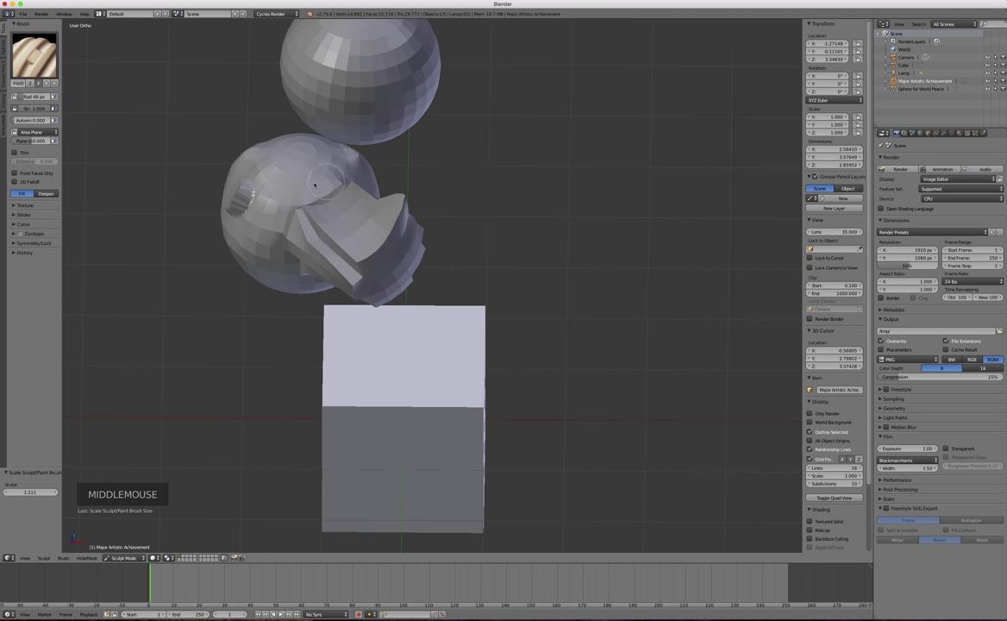
click(278, 181)
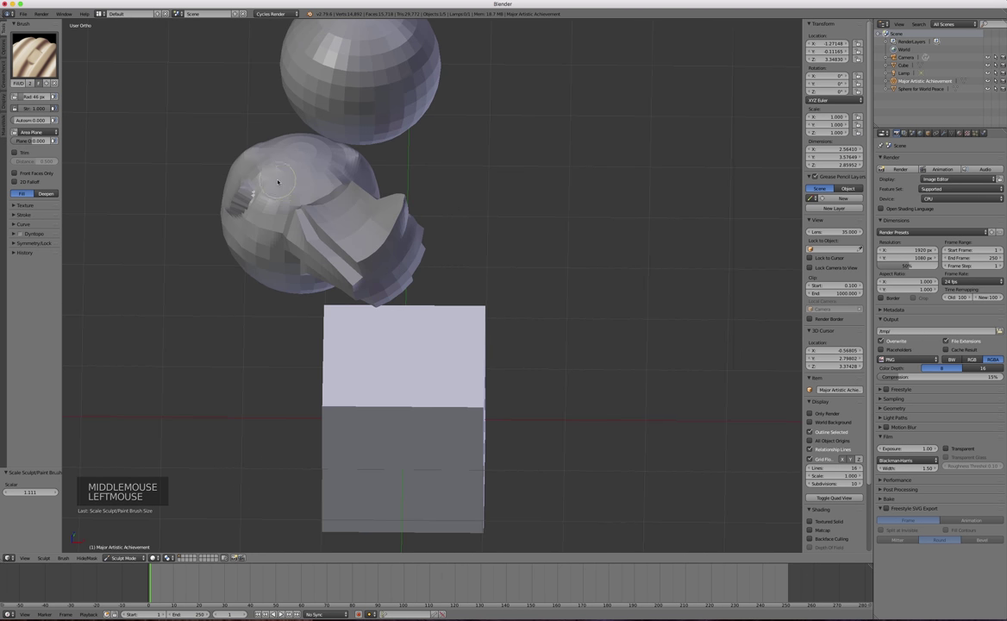
- Choose the Inflate/Deflate brush and raise several mirrored bumps across the sphere's side facing away from the arm
click(47, 61)
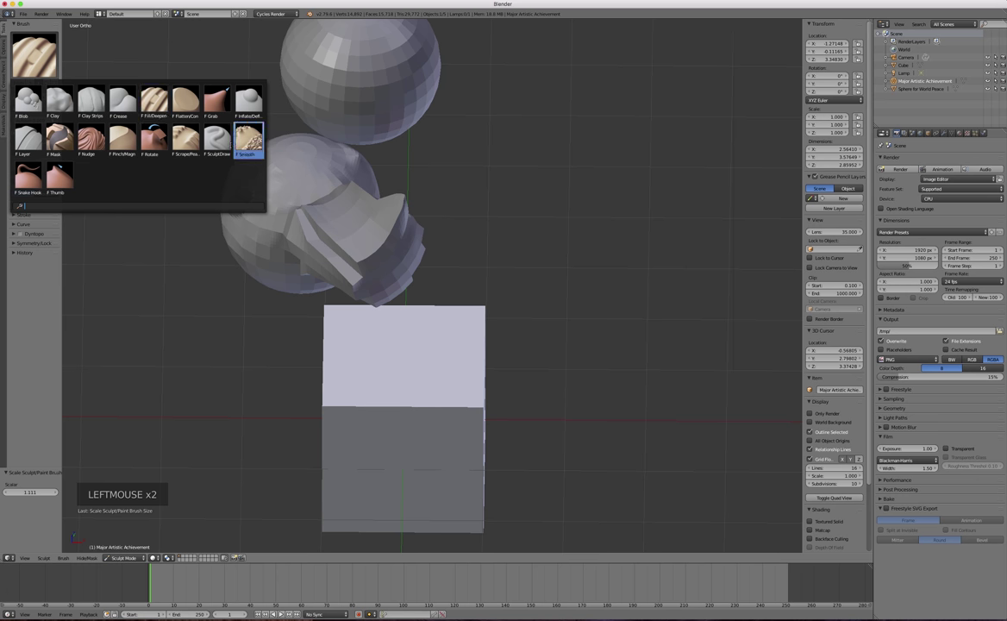
click(248, 101)
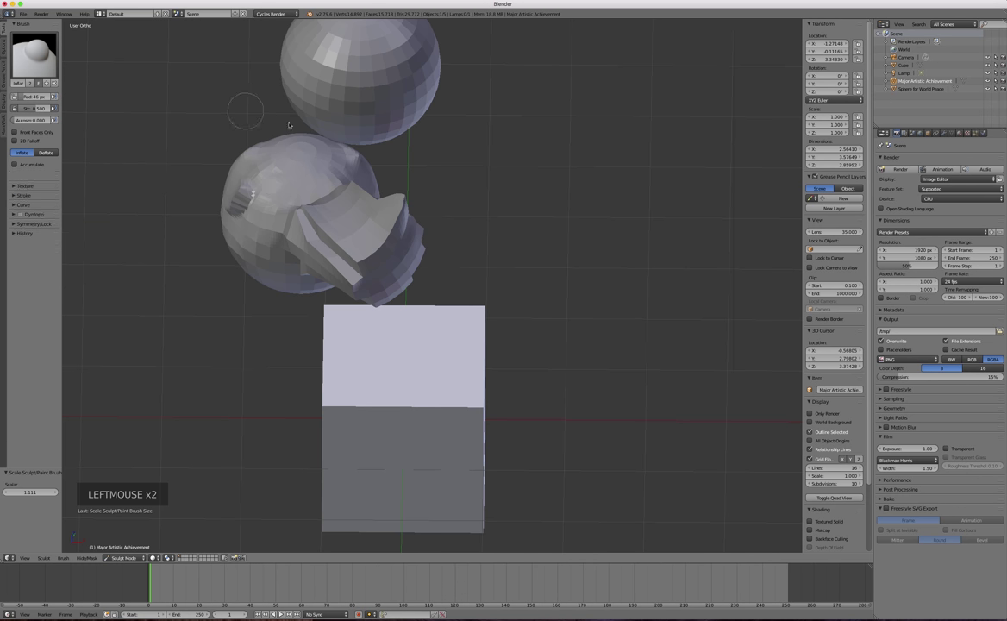
middle_drag(316, 168, 234, 225)
click(281, 197)
click(234, 228)
mouse_move(235, 240)
mouse_down()
mouse_move(264, 224)
mouse_move(224, 229)
mouse_move(269, 233)
mouse_up()
click(230, 295)
drag(230, 295, 233, 288)
mouse_move(242, 228)
middle_down()
mouse_move(299, 218)
mouse_move(288, 216)
middle_up()
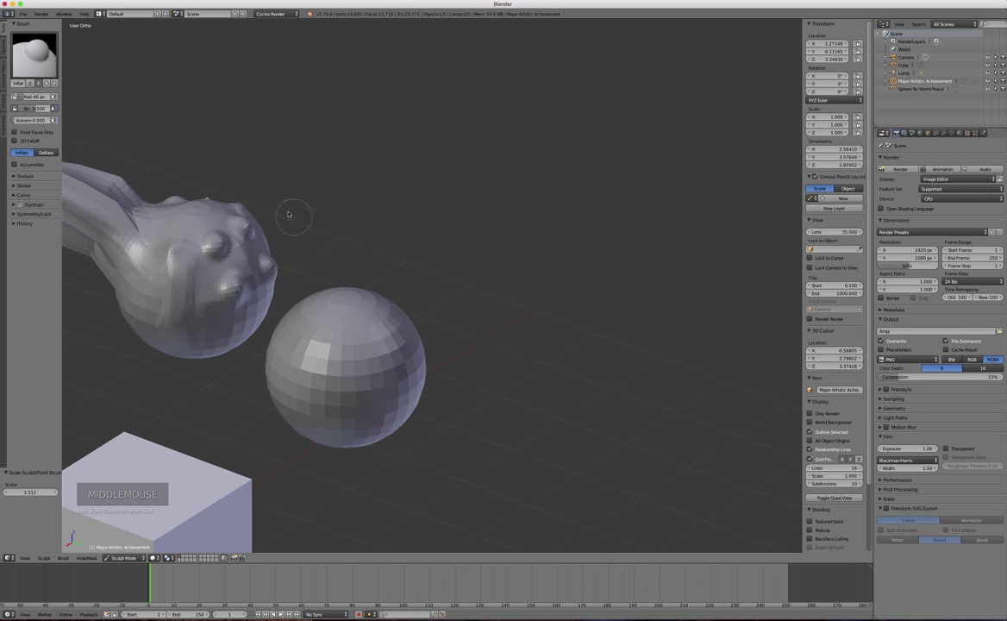
- Turn off X mirror symmetry and inflate additional one-sided bumps on the bumpy face of the sphere
click(14, 215)
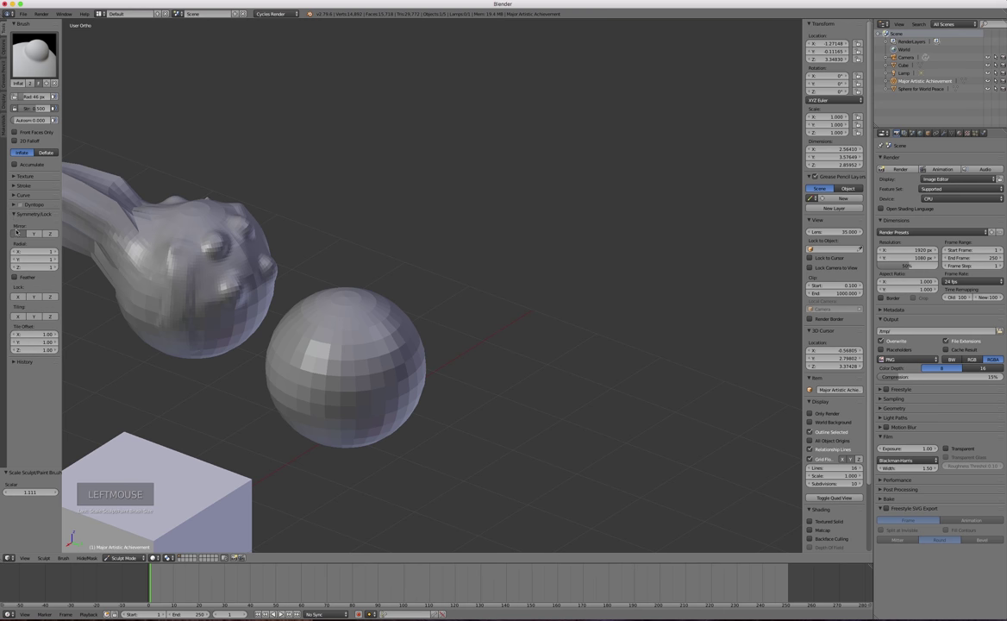
click(15, 234)
middle_drag(292, 209, 250, 212)
click(250, 212)
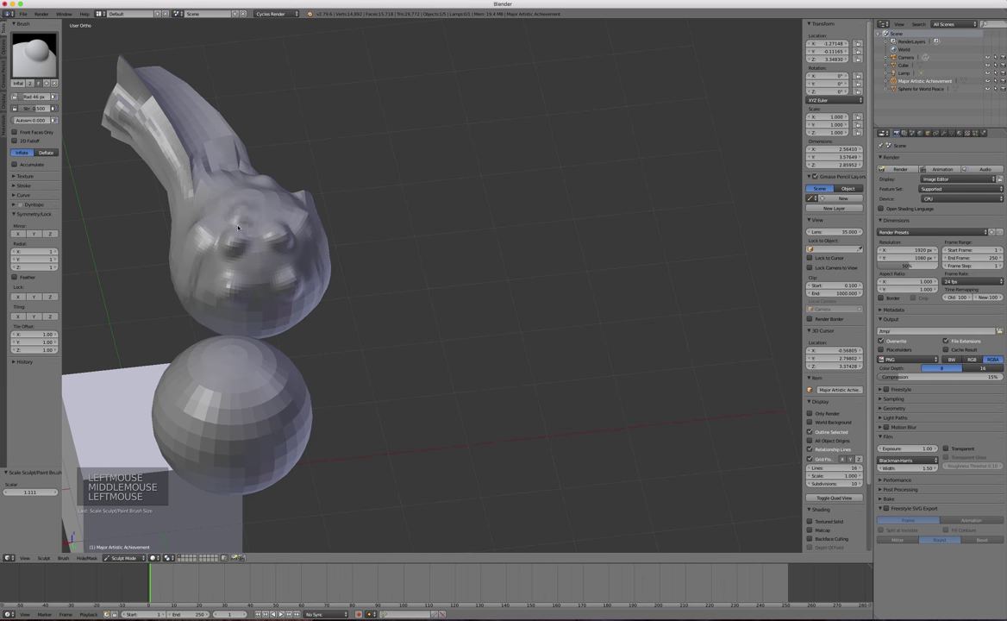
click(229, 250)
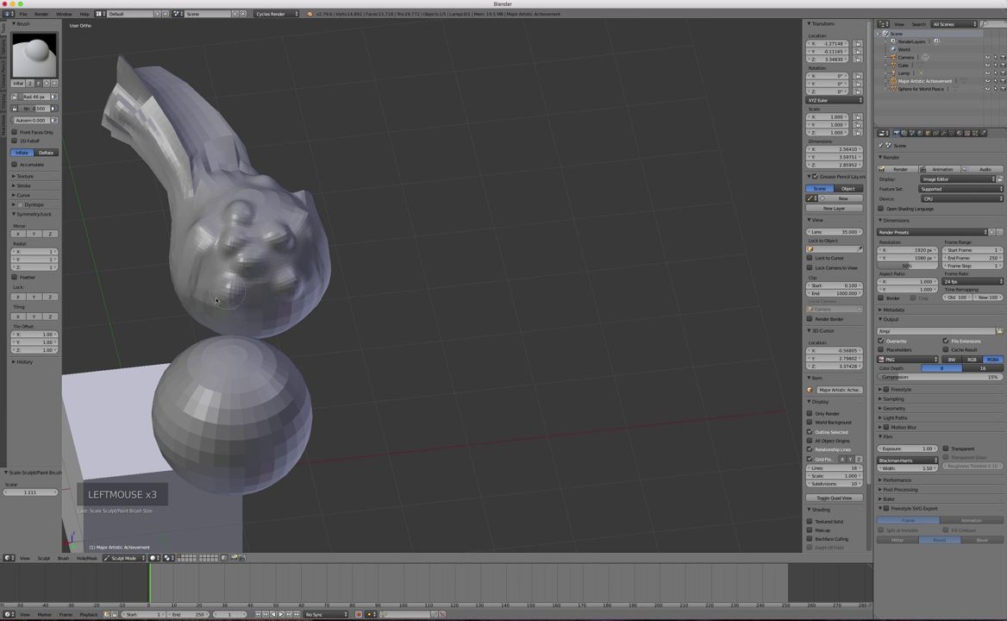
mouse_move(186, 231)
mouse_down()
mouse_move(205, 271)
mouse_move(238, 278)
mouse_move(225, 290)
mouse_move(246, 280)
mouse_move(244, 311)
mouse_up()
- Turn X mirror symmetry back on and inflate more bumps on the sphere and the side of the arm
click(18, 234)
mouse_move(228, 257)
mouse_down()
mouse_move(240, 259)
mouse_move(246, 229)
mouse_up()
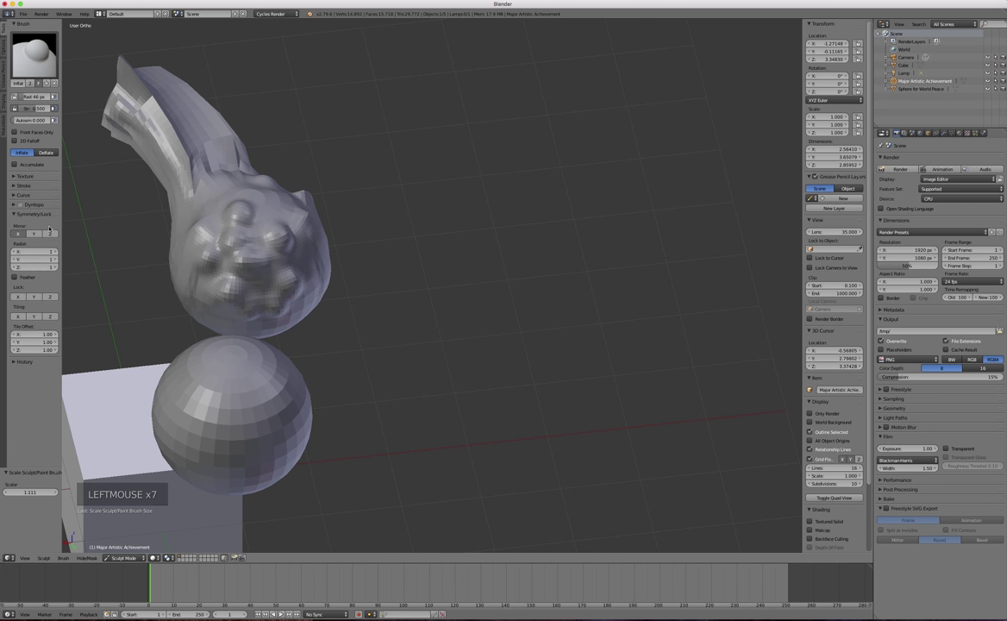
mouse_move(301, 199)
middle_down()
mouse_move(278, 214)
mouse_move(300, 139)
mouse_move(259, 186)
mouse_move(430, 289)
middle_up()
scroll(431, 288, down, 4)
scroll(431, 288, up, 5)
click(238, 255)
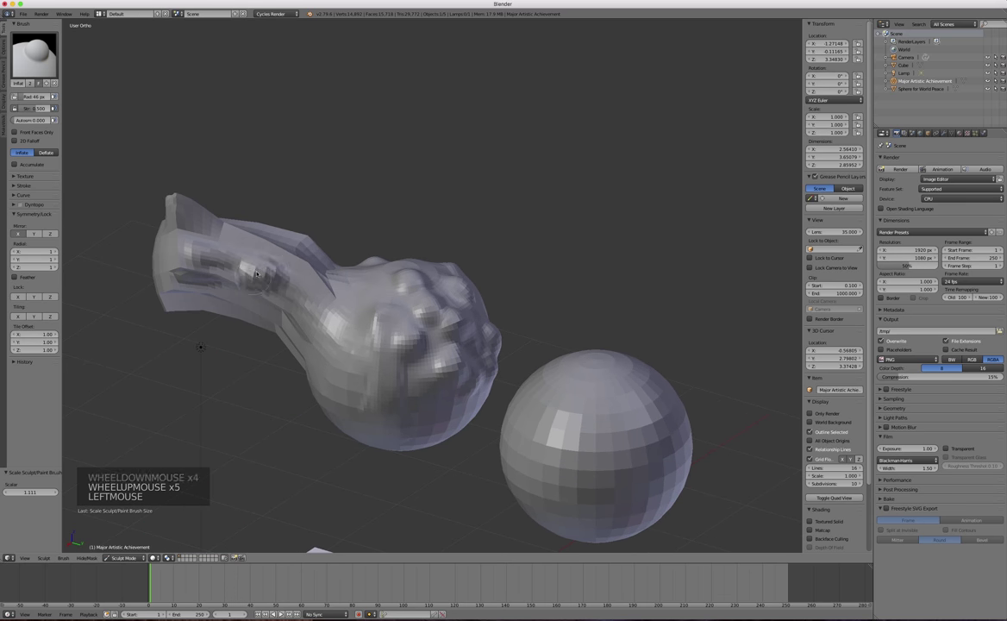
- Collapse the symmetry settings and inflate mirrored bumps on the underside where the arm meets the sphere
click(14, 214)
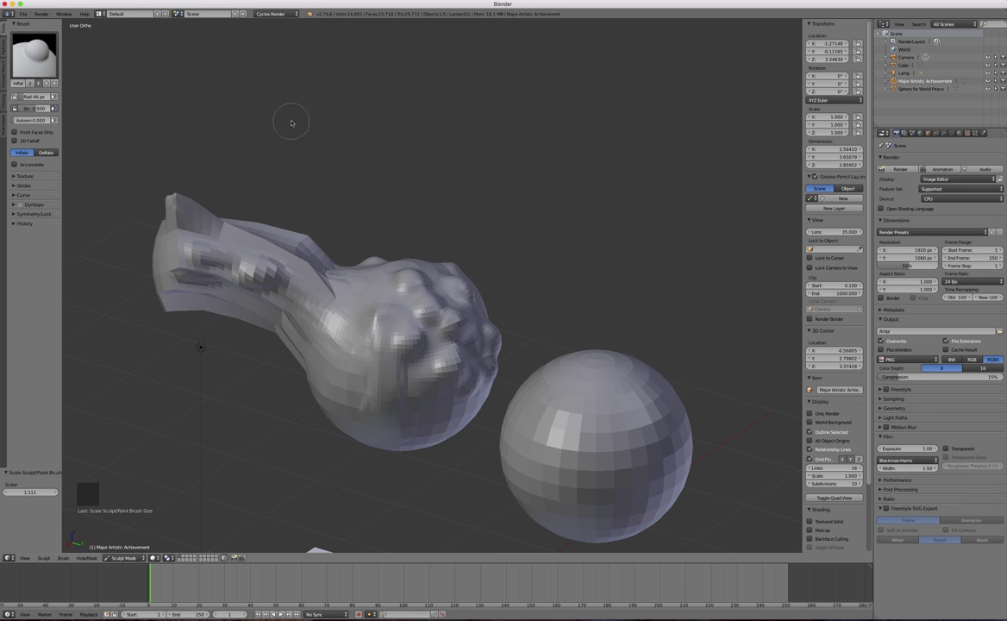
mouse_move(250, 237)
middle_down()
mouse_move(338, 251)
mouse_move(215, 327)
mouse_move(146, 356)
mouse_move(285, 297)
mouse_move(350, 230)
middle_up()
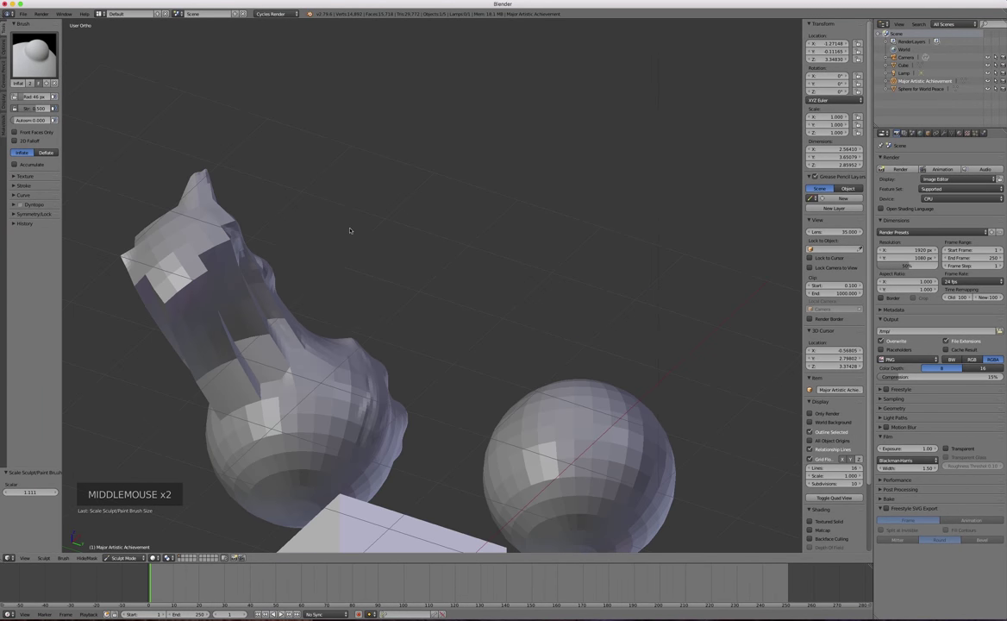
drag(269, 380, 273, 380)
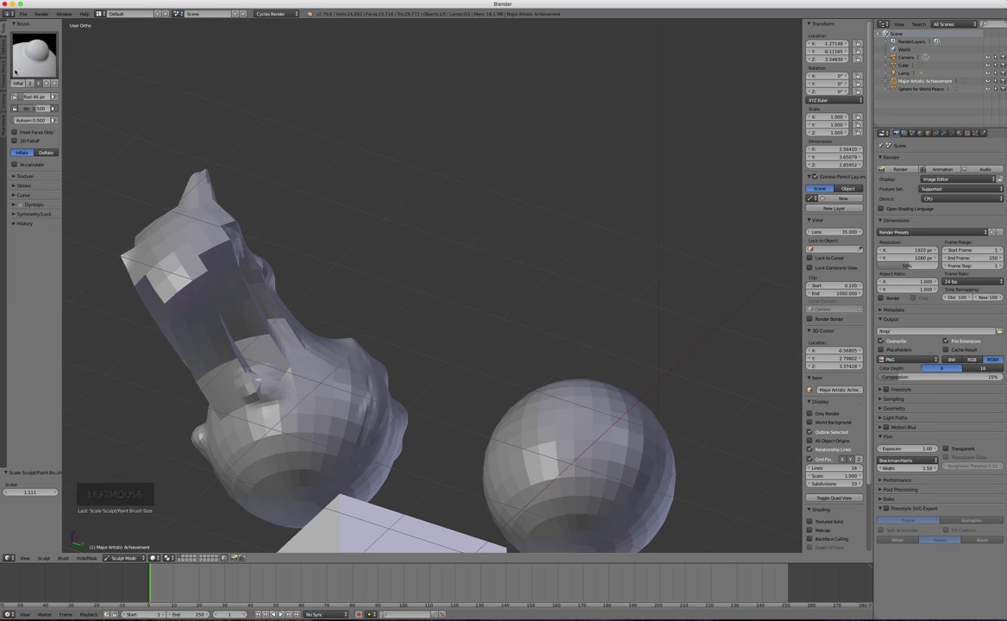
- Choose the Smooth brush and smooth out the mirrored bumps on the underside where the arm meets the sphere
click(34, 57)
click(249, 138)
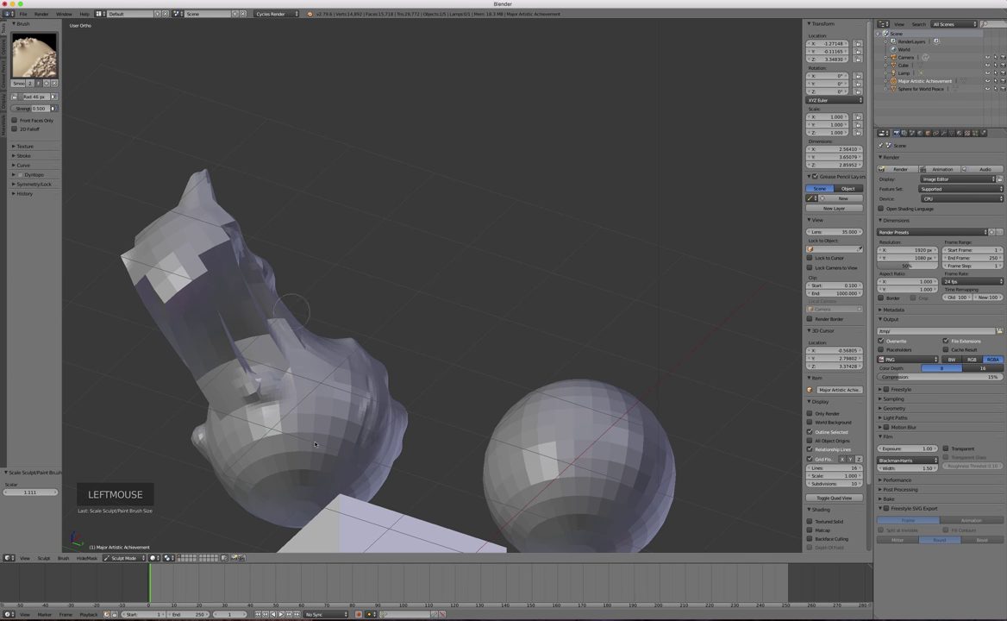
mouse_move(259, 387)
mouse_down()
mouse_move(254, 400)
mouse_move(245, 393)
mouse_up()
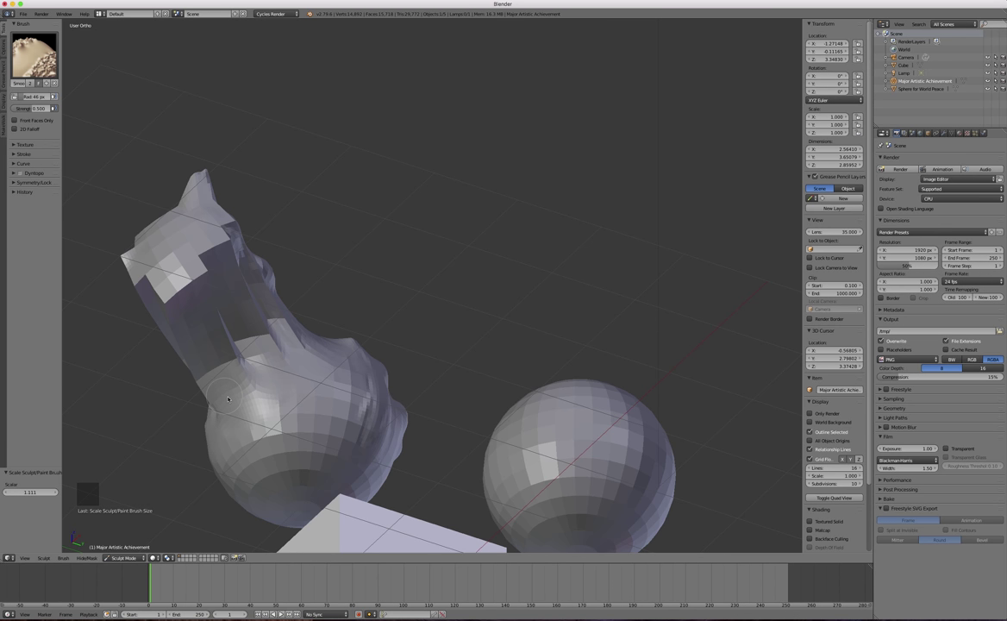
- Smooth the arm's tip and the rough surface along the arm towards the sphere
middle_drag(277, 367, 300, 403)
mouse_move(197, 343)
mouse_down()
mouse_move(228, 316)
mouse_move(210, 336)
mouse_move(305, 275)
mouse_move(304, 261)
mouse_move(294, 280)
mouse_move(349, 274)
mouse_move(348, 265)
mouse_move(294, 257)
mouse_move(308, 255)
mouse_move(336, 216)
mouse_move(357, 219)
mouse_move(333, 310)
mouse_move(372, 298)
mouse_move(376, 236)
mouse_move(361, 263)
mouse_move(386, 281)
mouse_move(367, 202)
mouse_move(353, 220)
mouse_move(216, 249)
mouse_up()
middle_drag(217, 248, 107, 363)
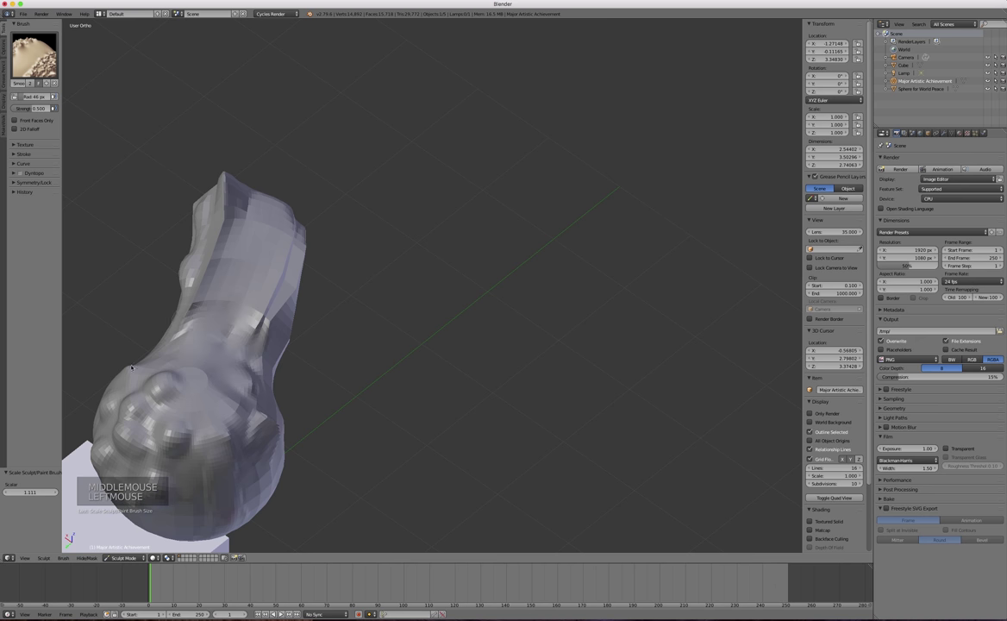
mouse_move(272, 231)
middle_down()
mouse_move(241, 312)
mouse_move(335, 294)
mouse_move(377, 310)
middle_up()
scroll(135, 371, down, 3)
scroll(134, 370, up, 3)
mouse_move(226, 307)
mouse_down()
mouse_move(302, 417)
mouse_move(293, 410)
mouse_up()
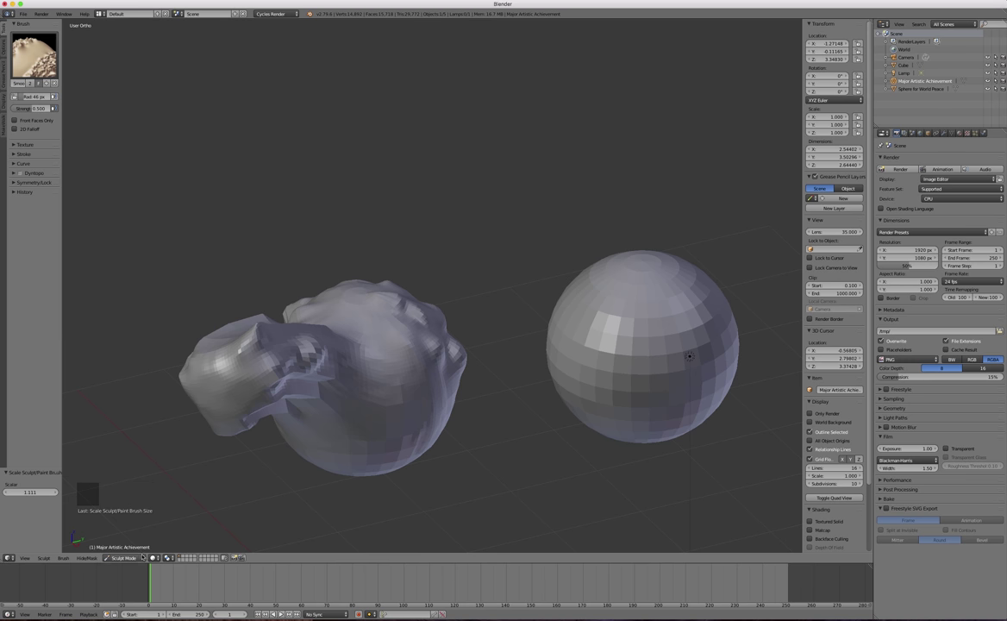
- Return to Object Mode and delete the unsculpted Sphere for World Peace
click(123, 558)
click(120, 547)
scroll(291, 374, down, 5)
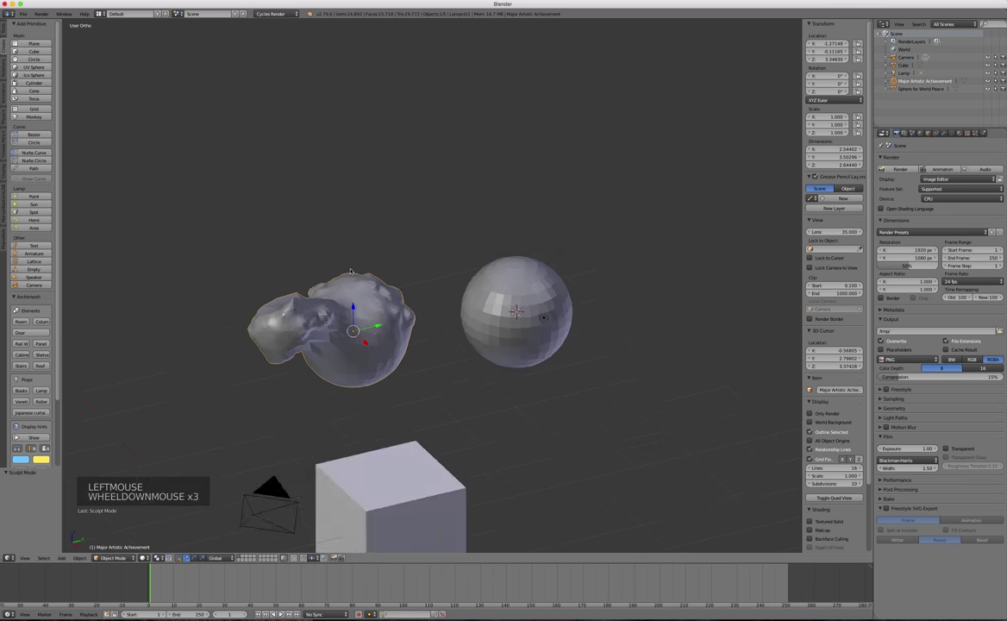
click(454, 288)
key(Delete)
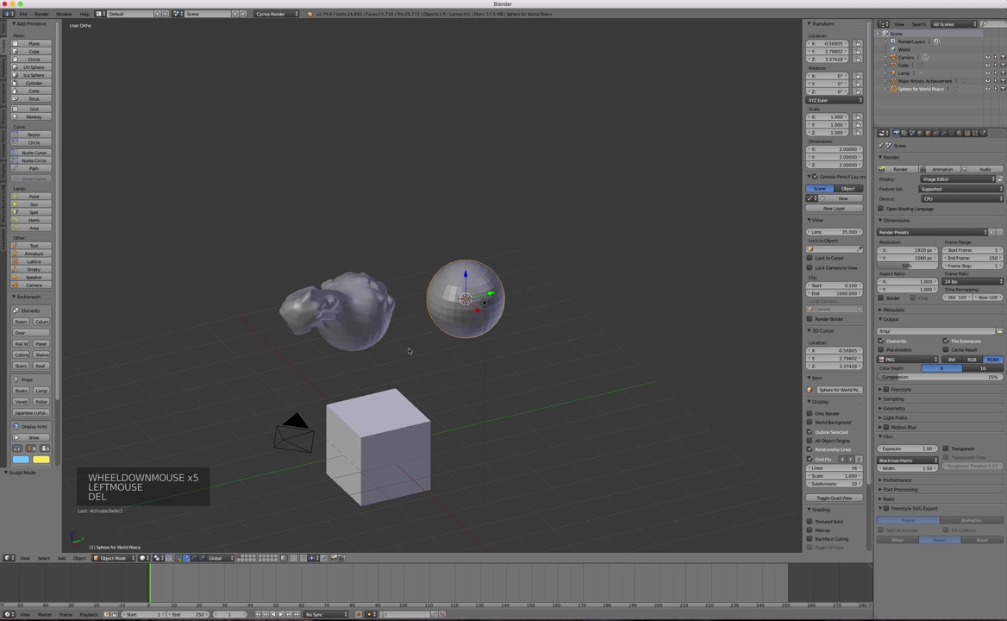
click(367, 418)
drag(447, 294, 476, 274)
key(Delete)
key(Delete)
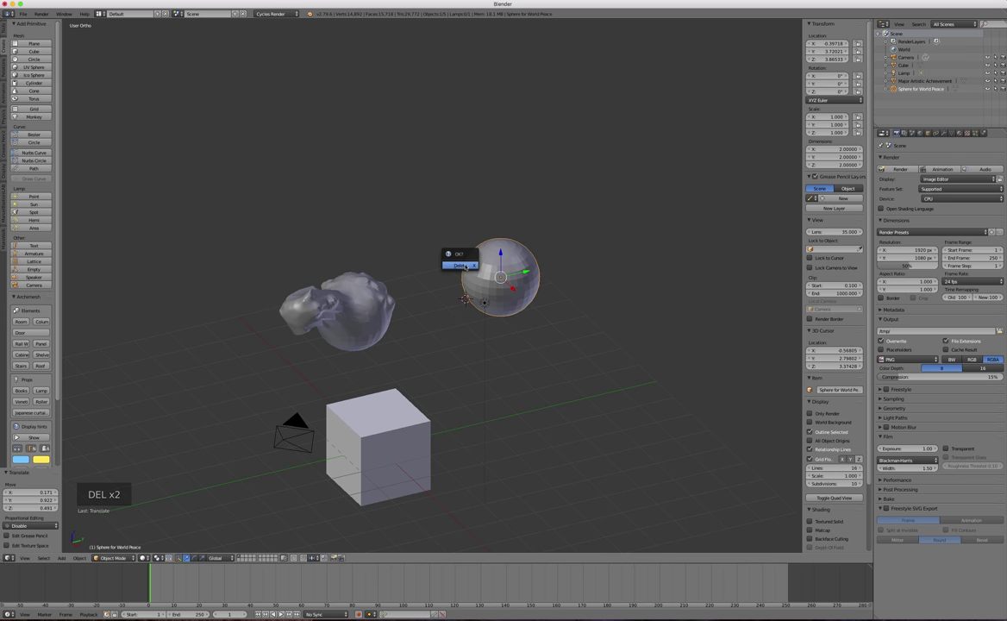
click(425, 245)
- Delete the cube below the sculpted object
click(398, 432)
key(Delete)
click(394, 387)
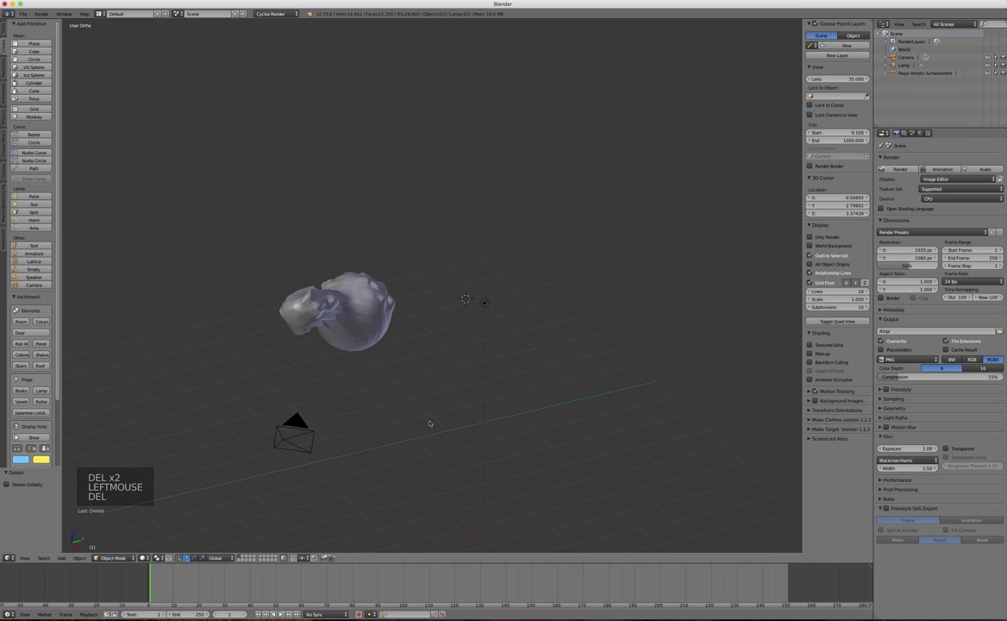
- Select the camera, look through it and move it to about X 5.75, Y -6.65, Z 7.67 so the sculpture sits in frame
middle_drag(393, 387, 317, 341)
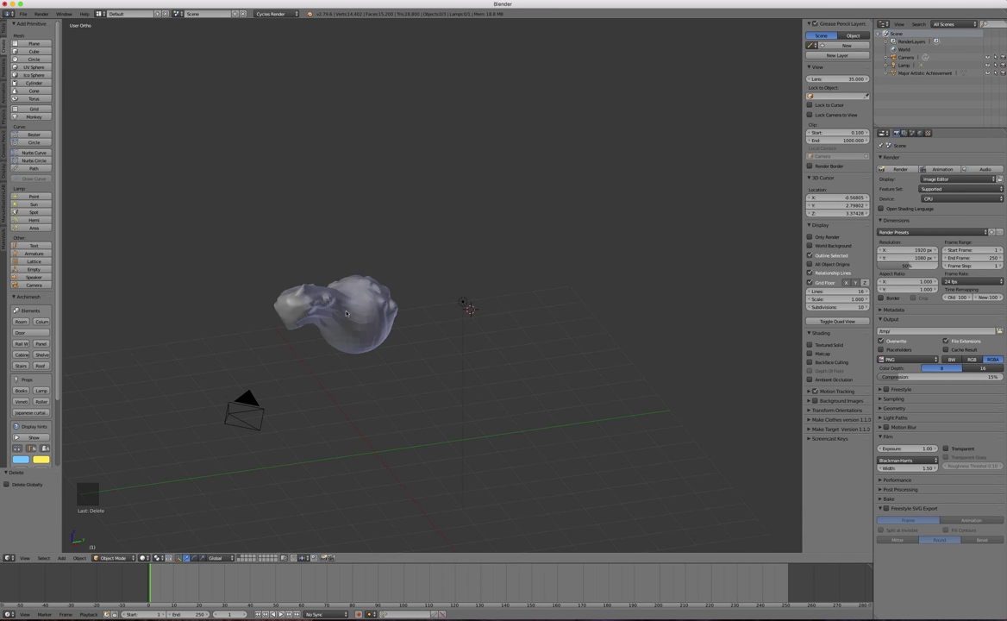
click(250, 402)
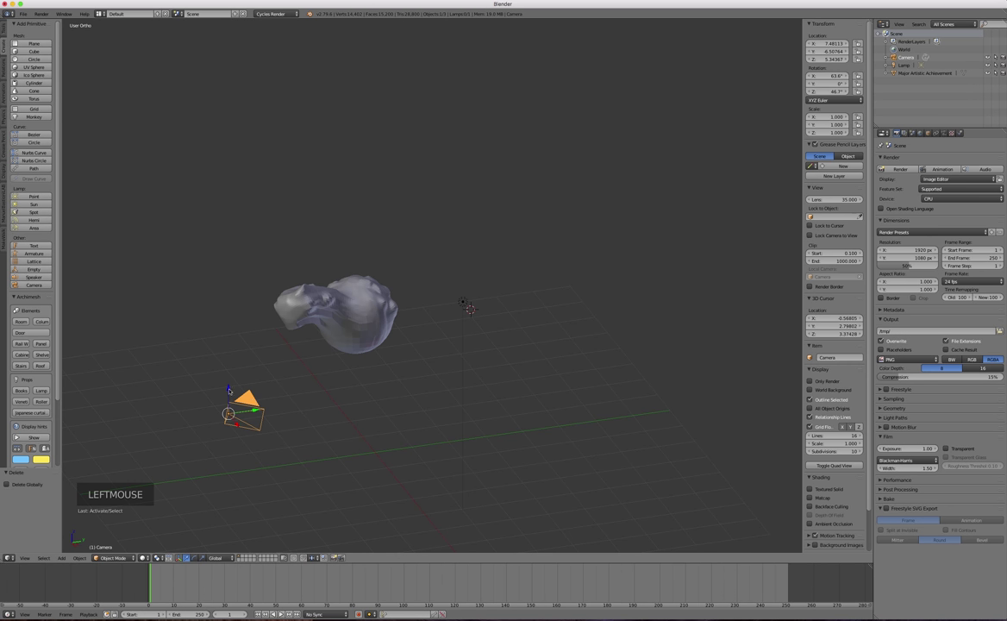
scroll(449, 389, down, 2)
scroll(305, 357, up, 3)
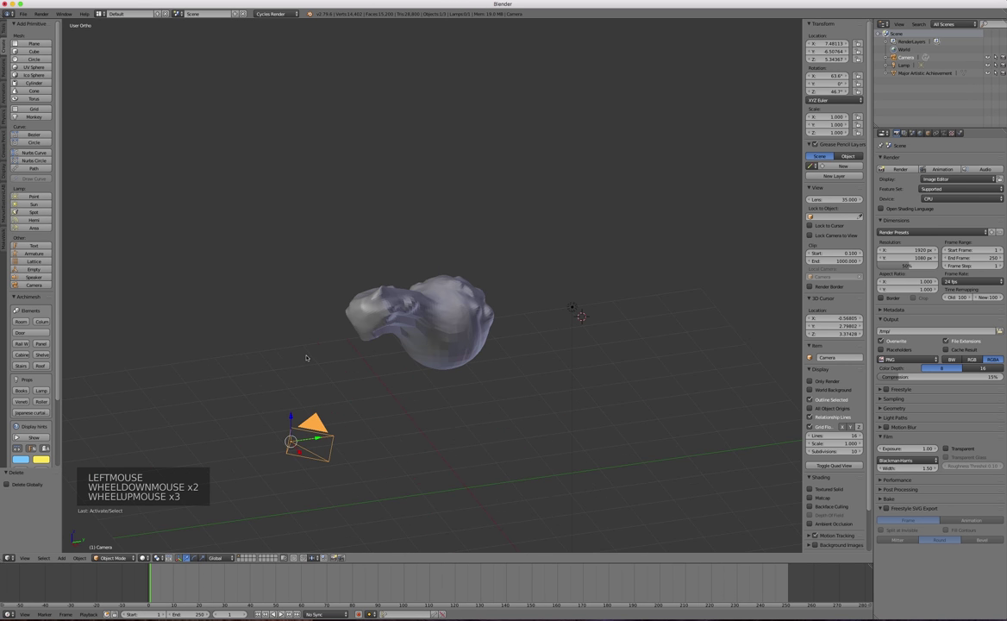
key(KP_0)
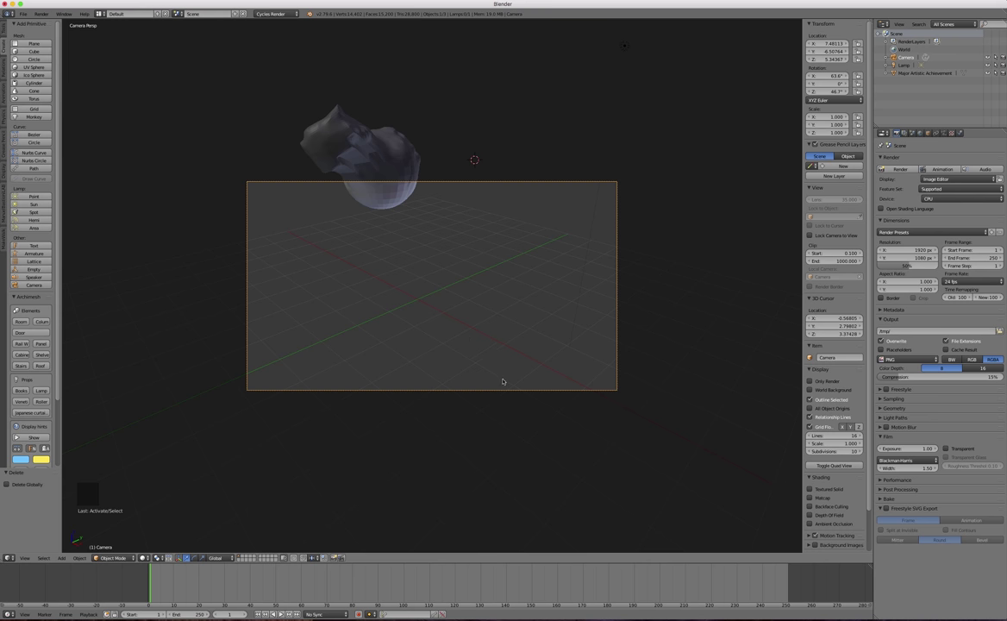
key(g)
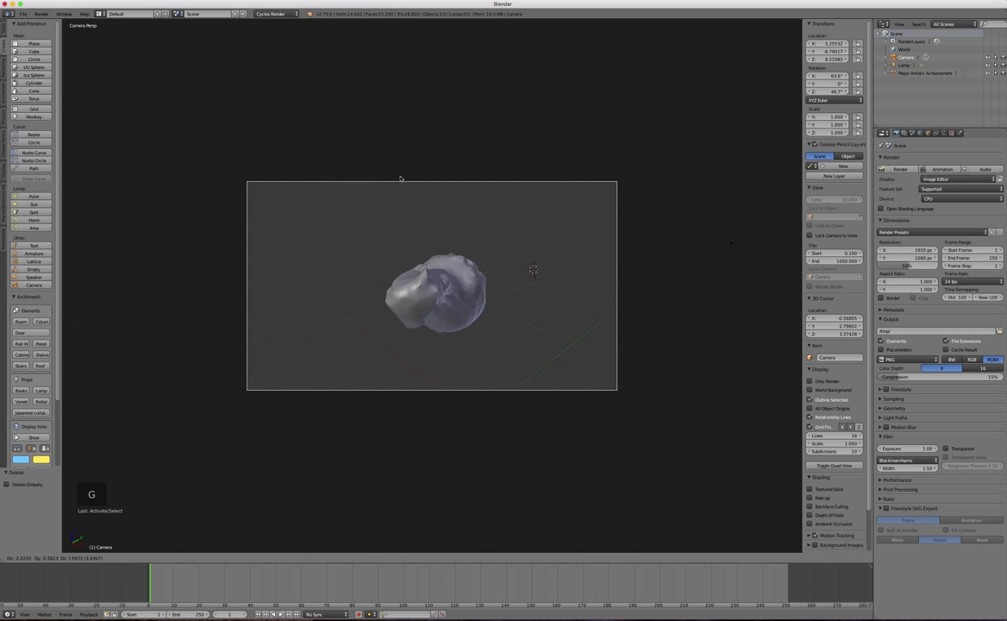
click(472, 244)
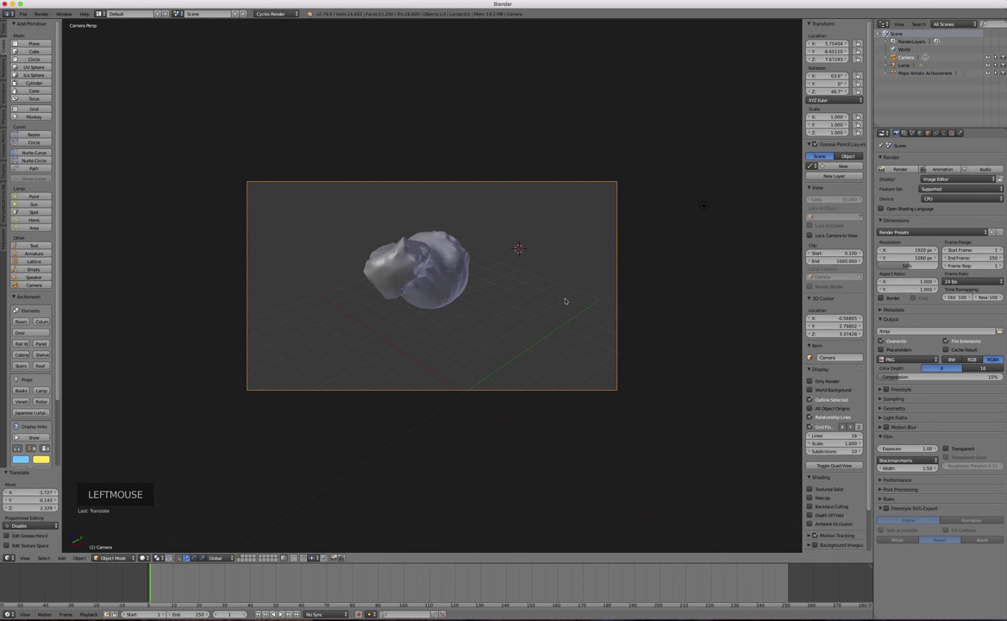
- Fly the camera sideways and closer to about X 6.07, Y -2.83, Z 6.95, keeping the sculpture in frame
key(shift+f)
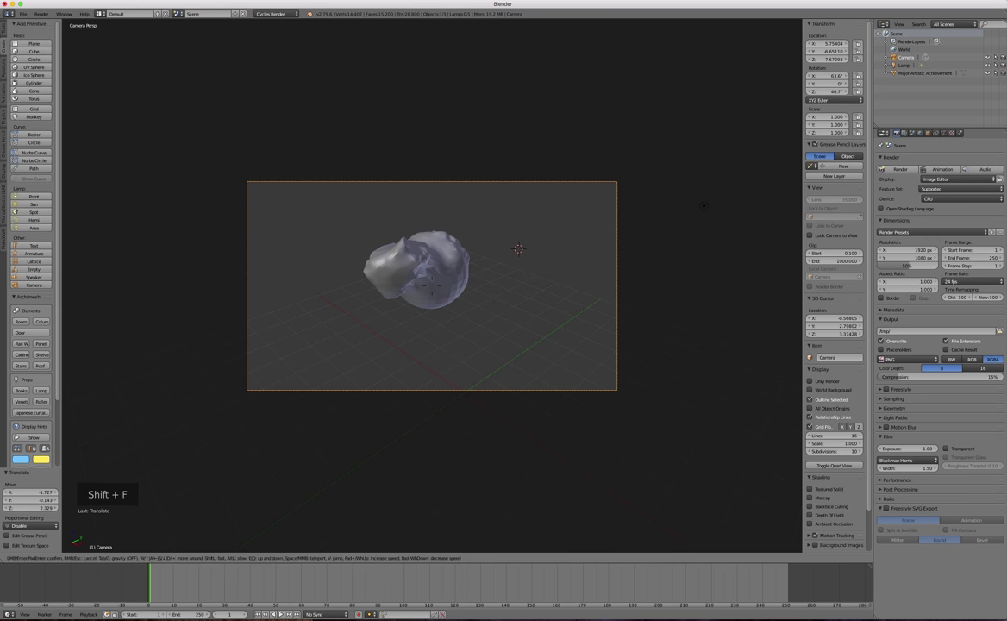
key(d)
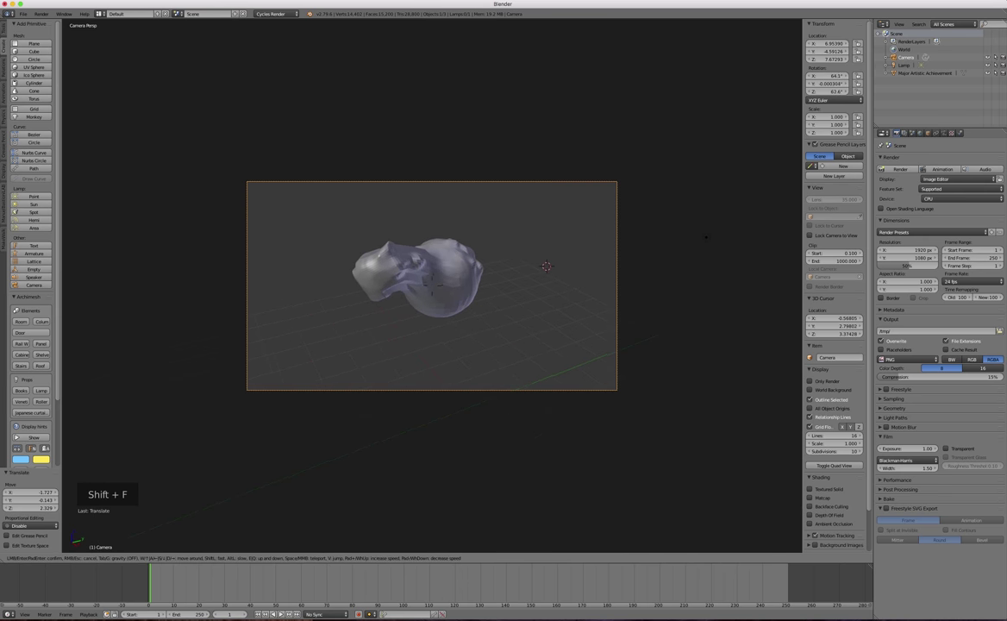
key(a)
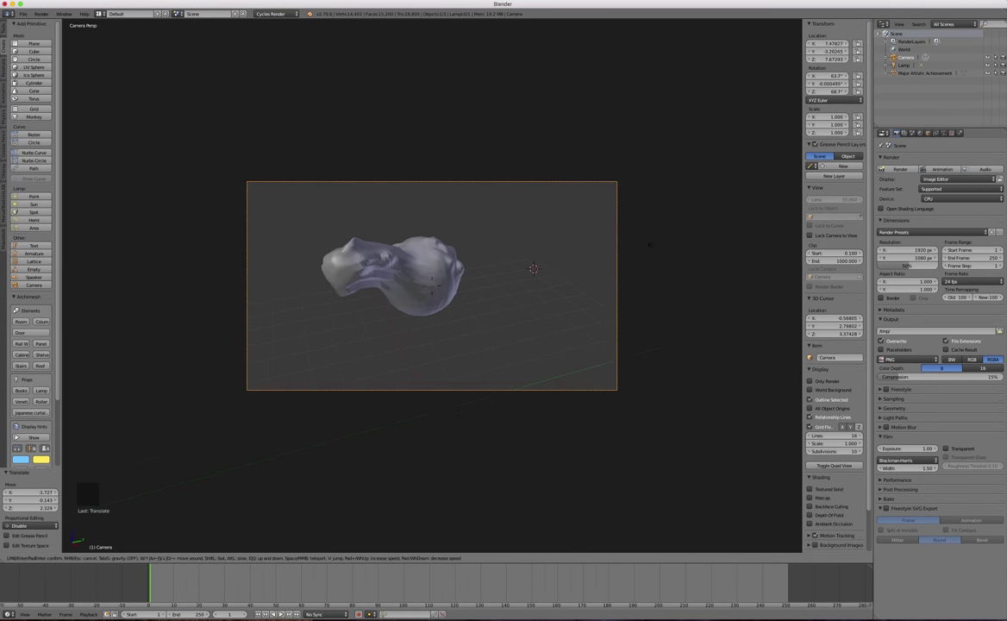
key(w)
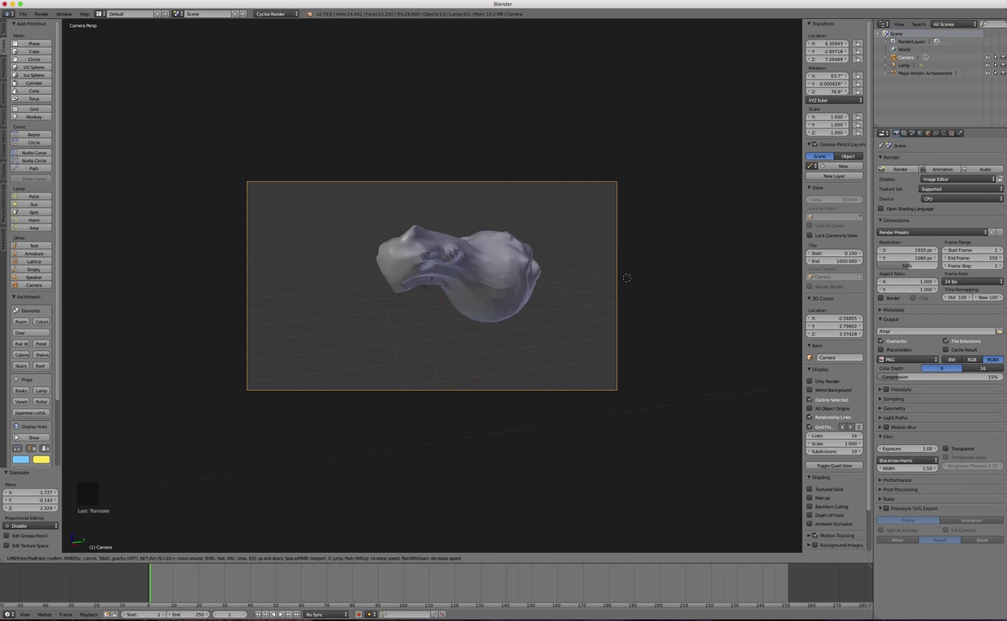
click(414, 269)
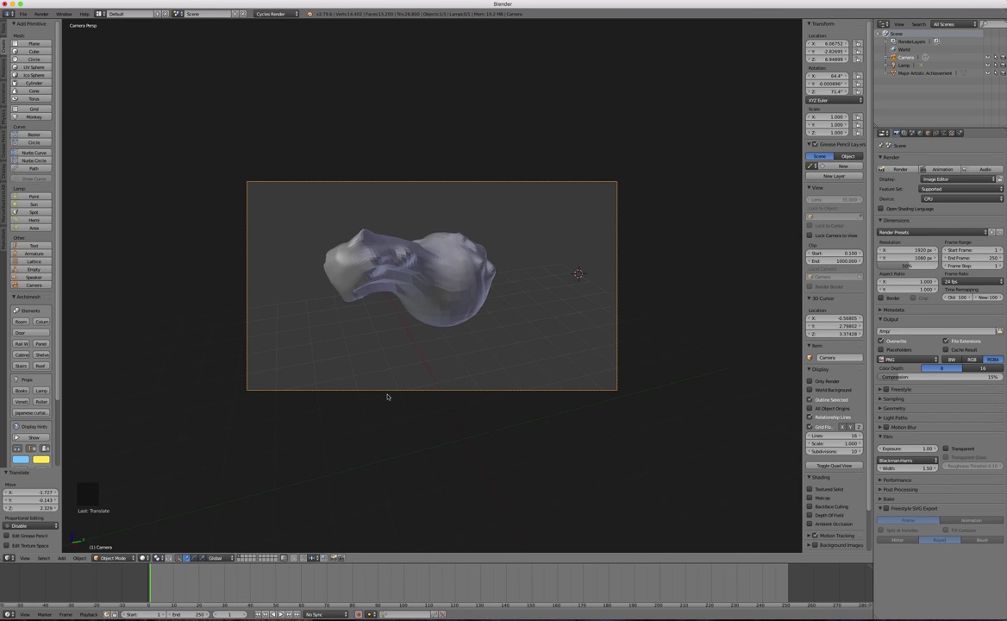
- Check the camera's placement from outside and preview the sculpture through the camera with Rendered viewport shading
key(KP_0)
mouse_move(498, 251)
middle_down()
mouse_move(470, 263)
mouse_move(482, 253)
middle_up()
scroll(515, 222, down, 4)
scroll(517, 250, up, 7)
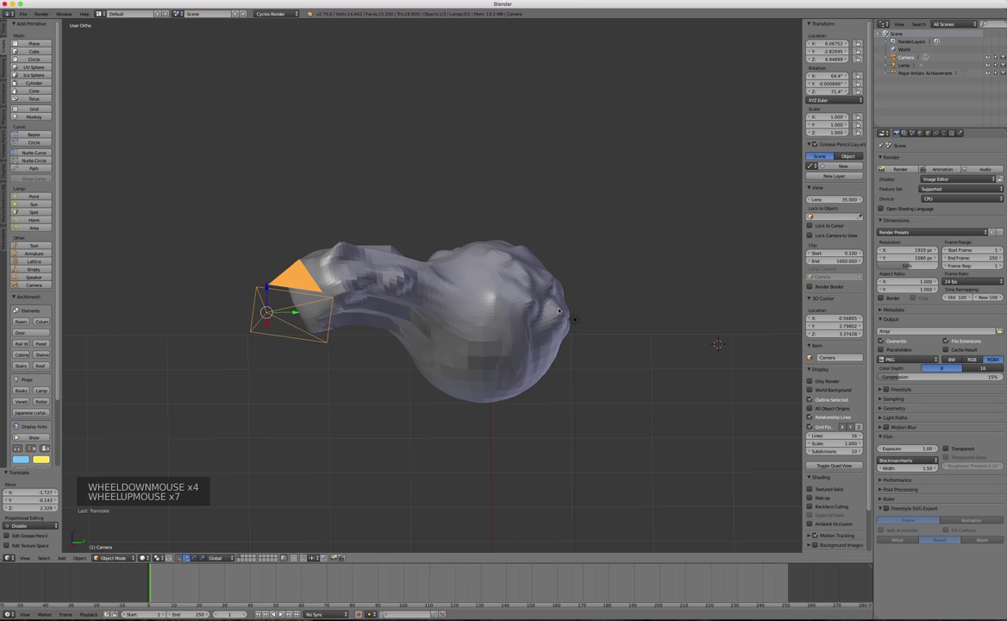
scroll(556, 312, down, 2)
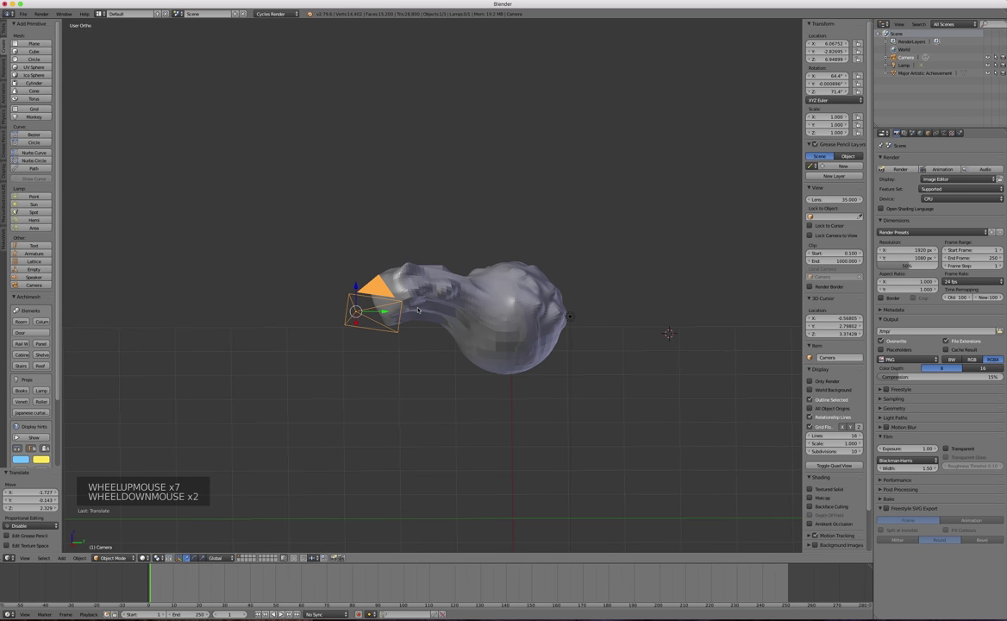
key(KP_0)
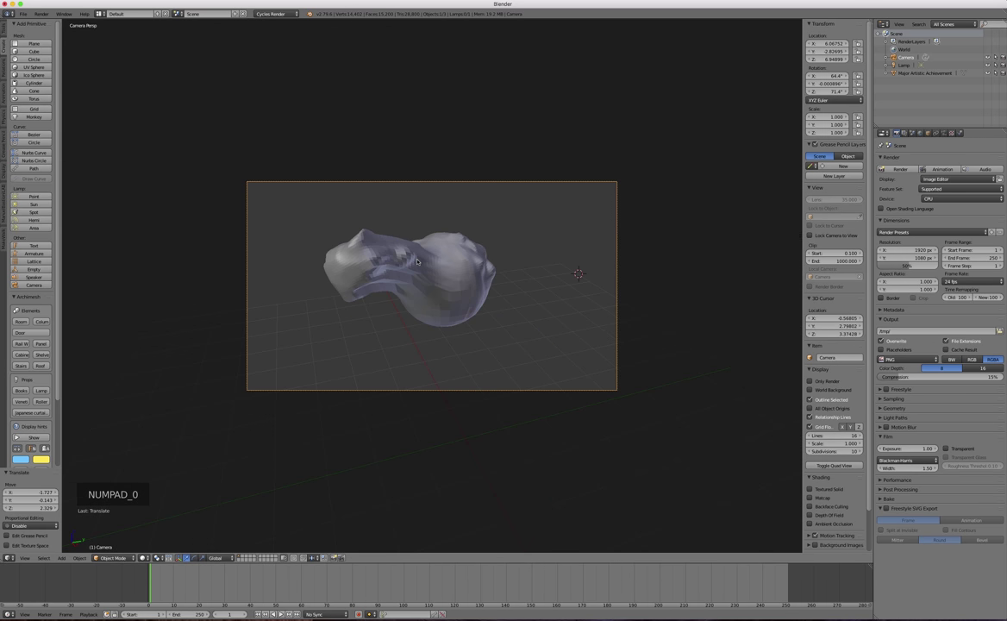
click(143, 558)
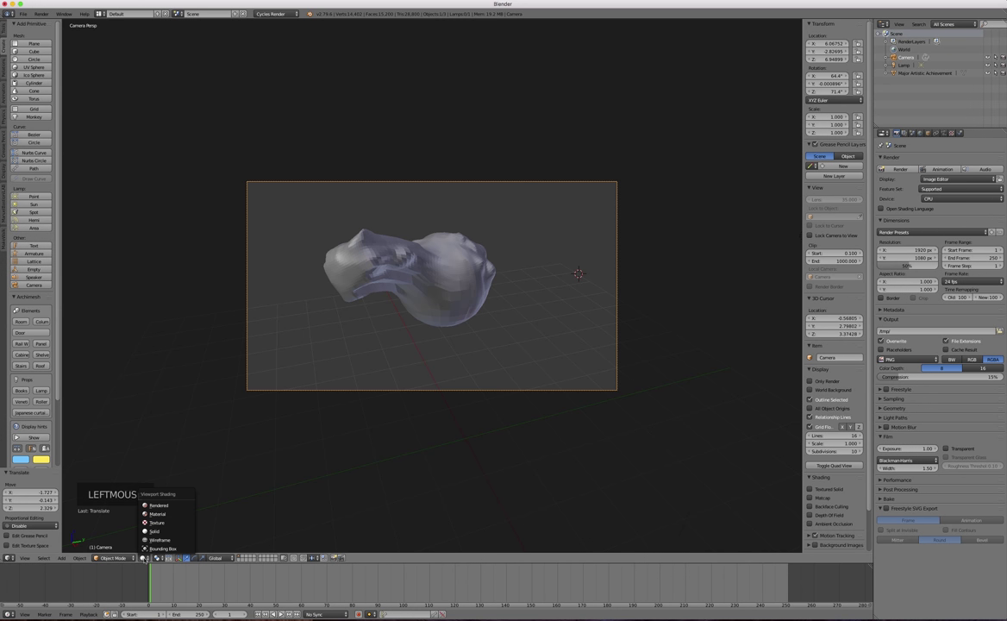
click(159, 506)
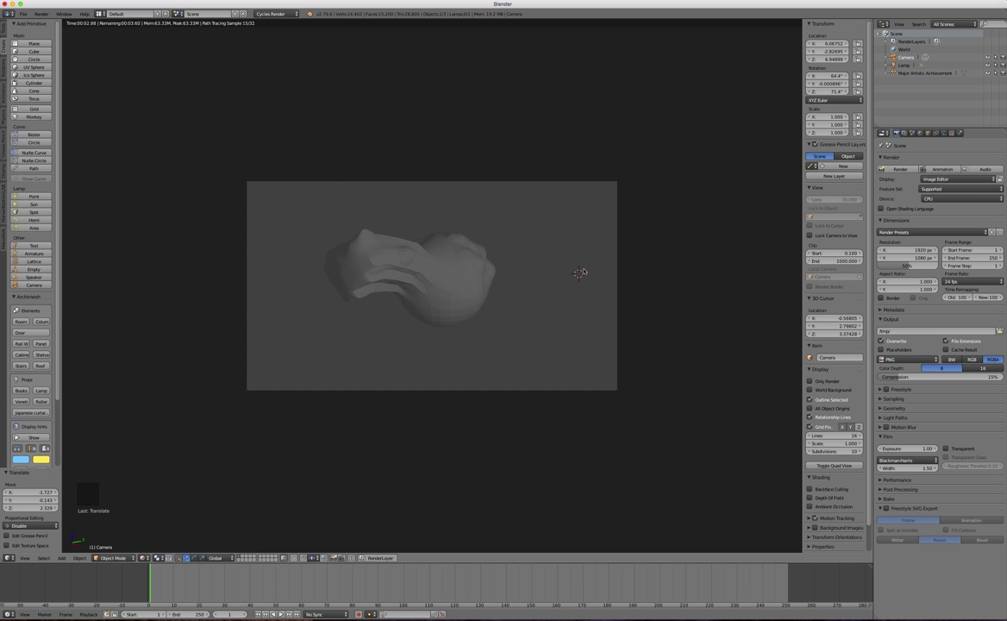
- Select the lamp and raise its emission strength to 938.200
click(903, 65)
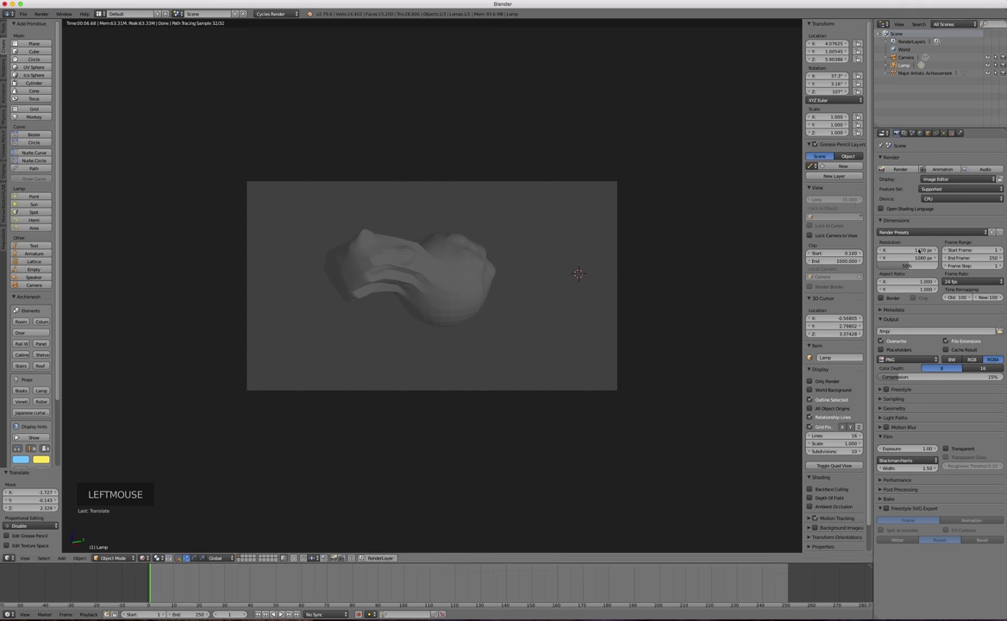
click(944, 134)
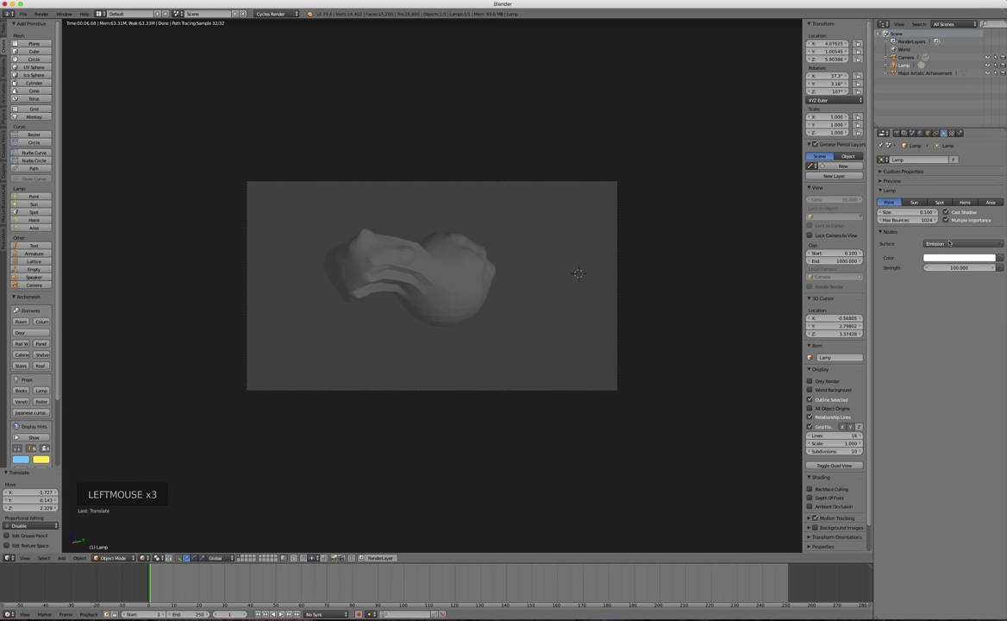
mouse_move(956, 267)
mouse_down()
mouse_move(987, 267)
mouse_move(937, 277)
mouse_move(954, 271)
mouse_up()
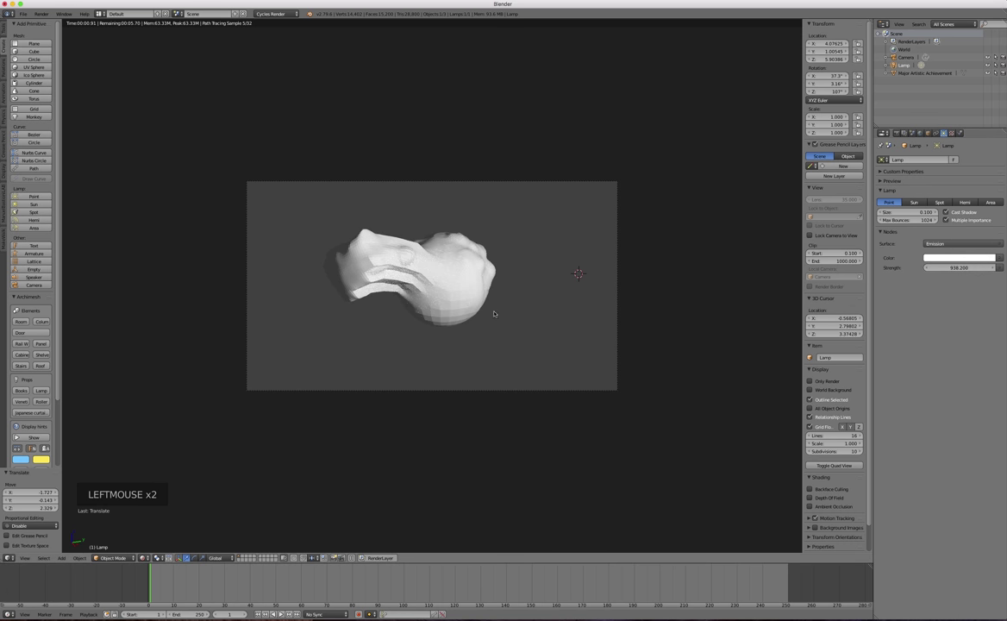
- Return the viewport to Solid shading and try to move the lamp from the camera view
key(z)
key(z)
key(z)
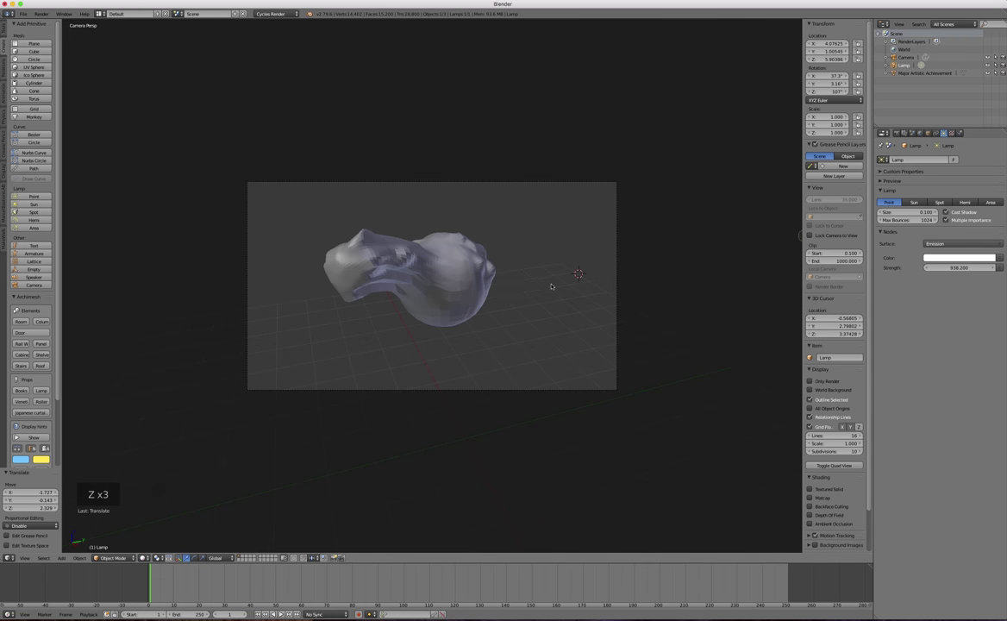
click(396, 285)
key(g)
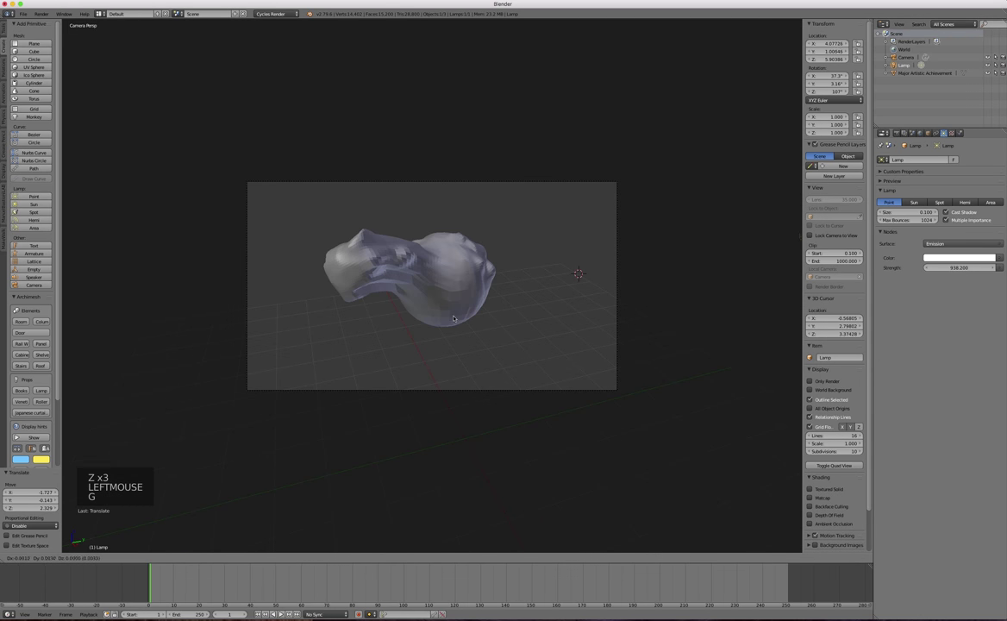
click(505, 289)
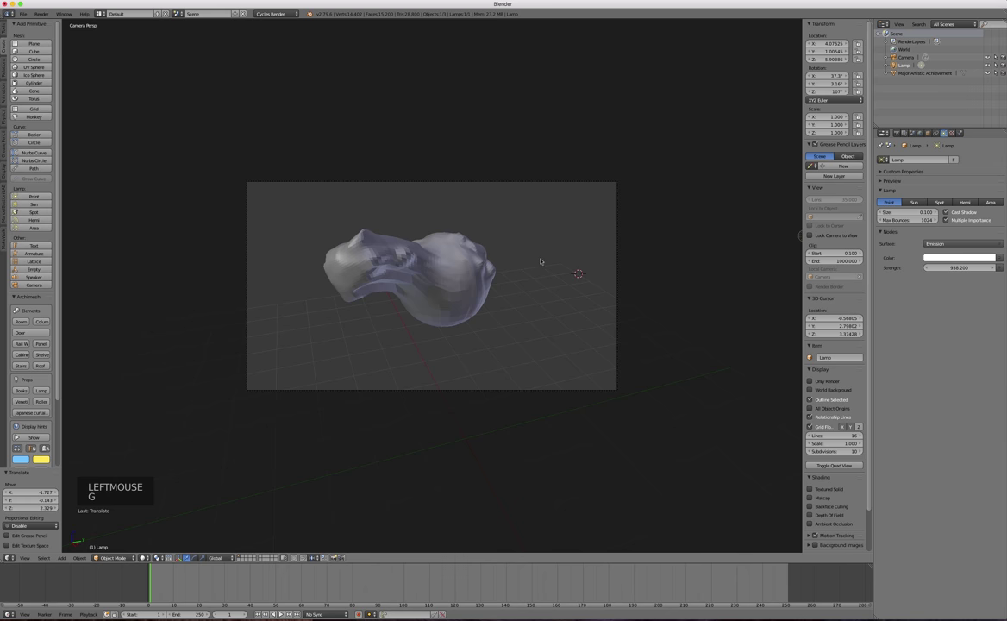
- Move the lamp into the camera frame beside the sculpture, to about X 3.35, Y -0.85, Z 6.10
middle_drag(543, 260, 508, 283)
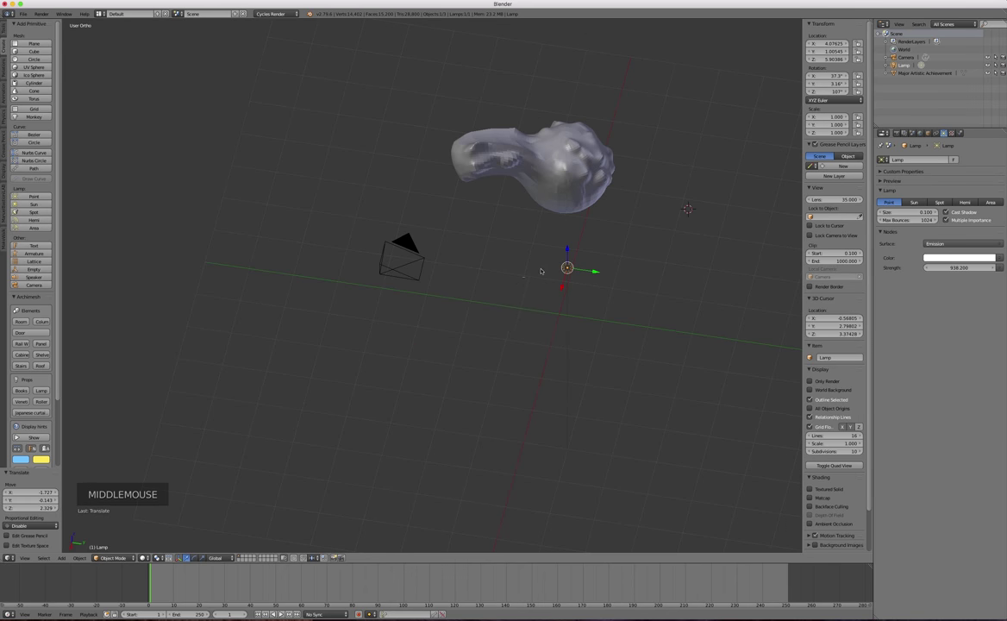
key(KP_0)
key(g)
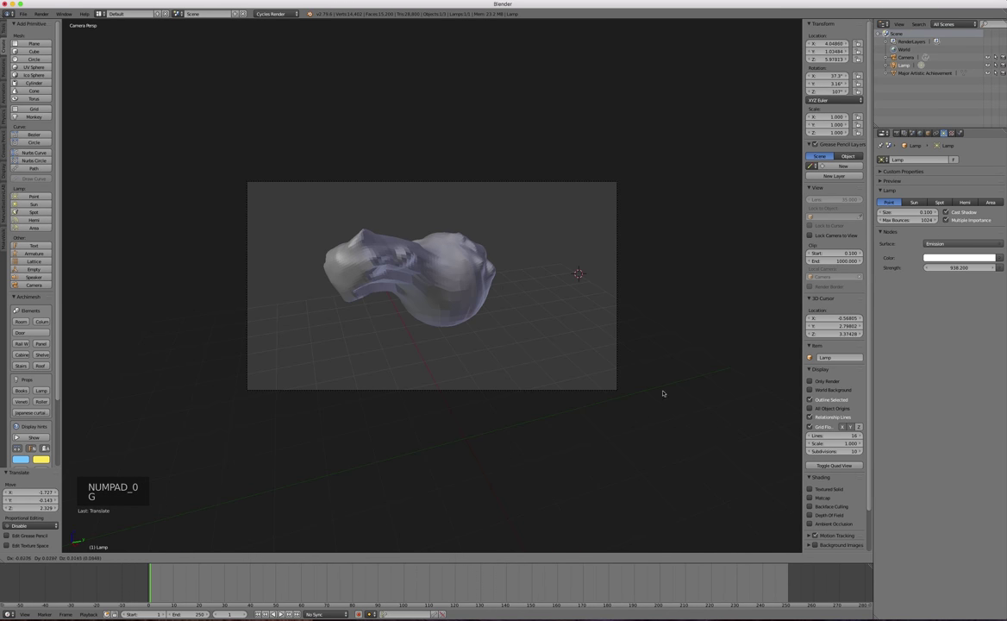
click(570, 227)
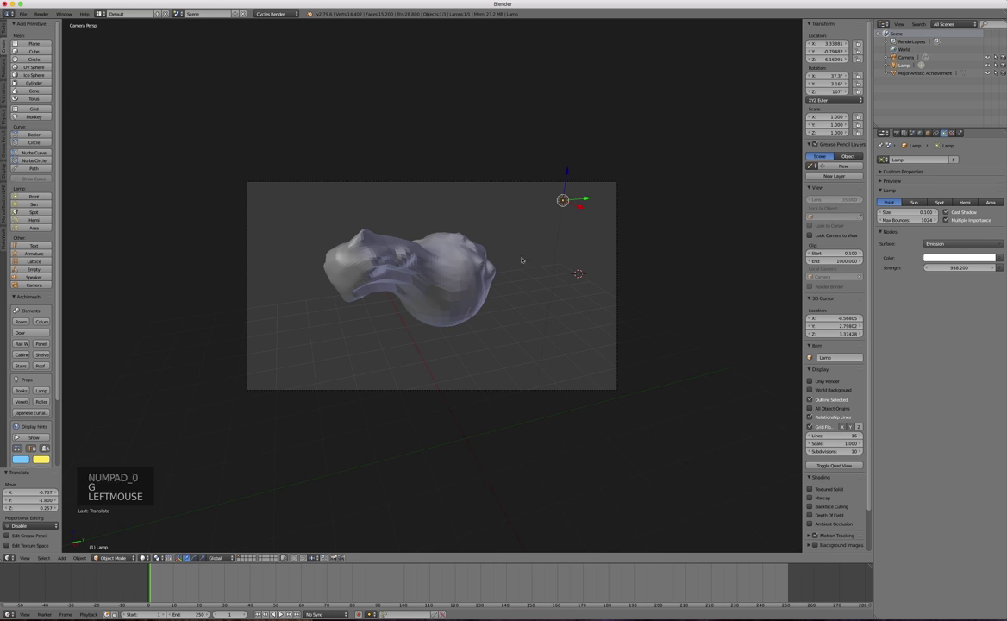
key(g)
click(521, 222)
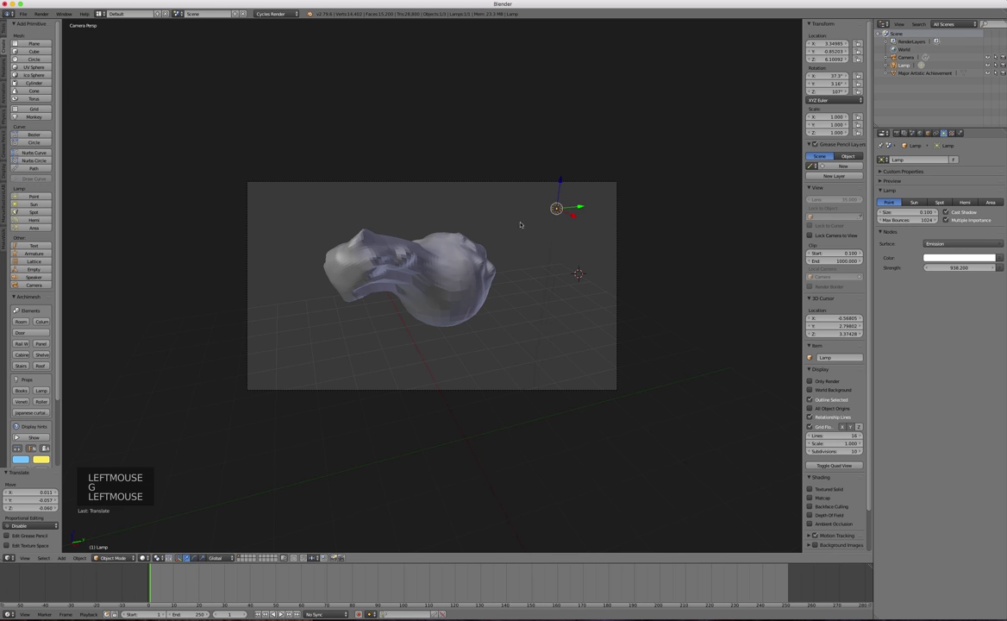
- Preview the relit sculpture through the camera with Rendered viewport shading and return the viewport to Solid
click(143, 558)
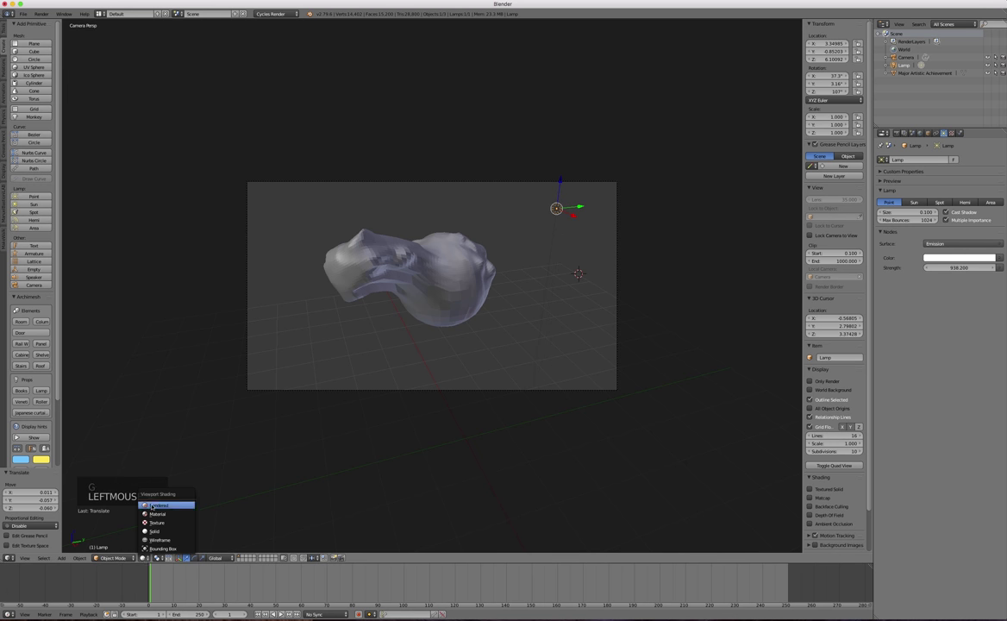
click(160, 504)
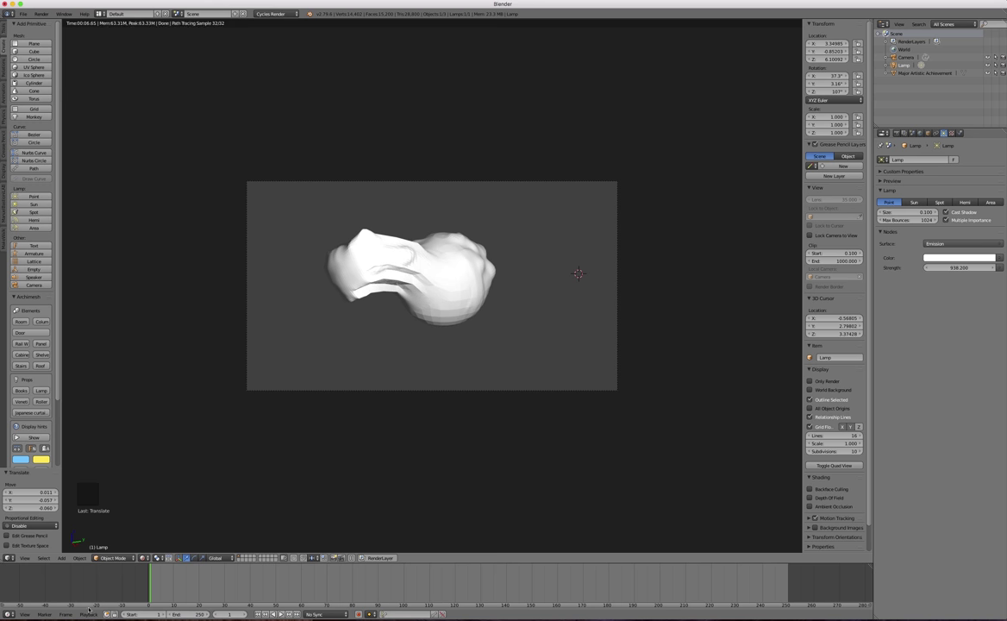
click(143, 558)
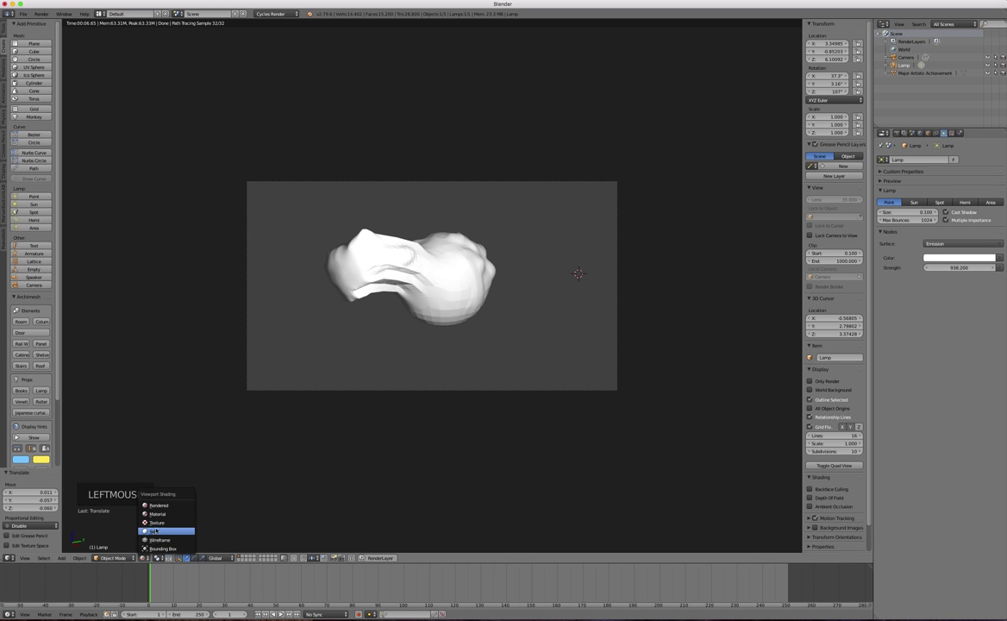
click(156, 531)
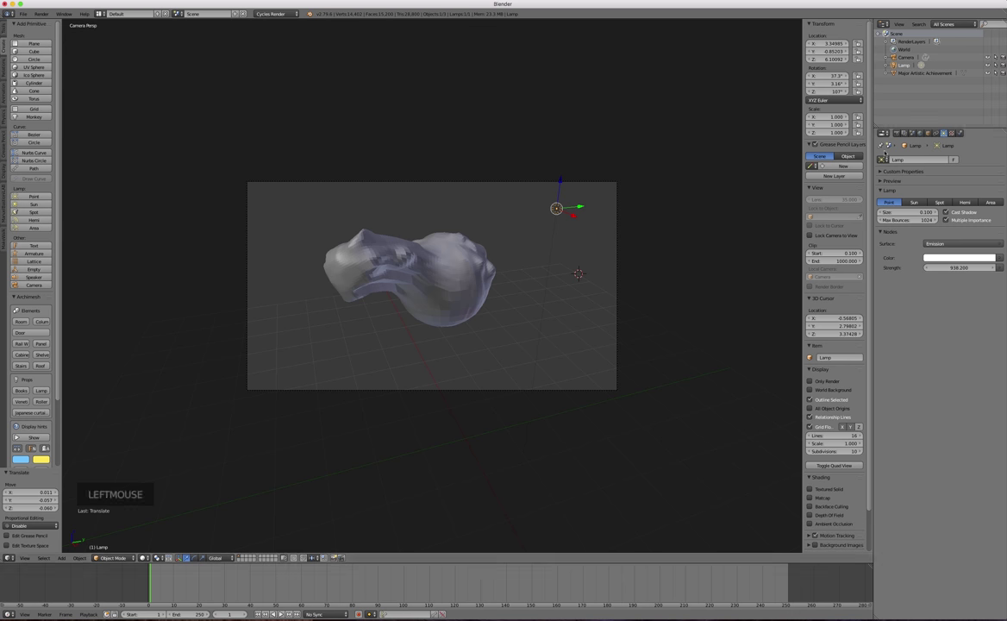
- Set the render resolution scale to 100% and render a still image of the sculpture from the camera, closing the result without saving
click(898, 133)
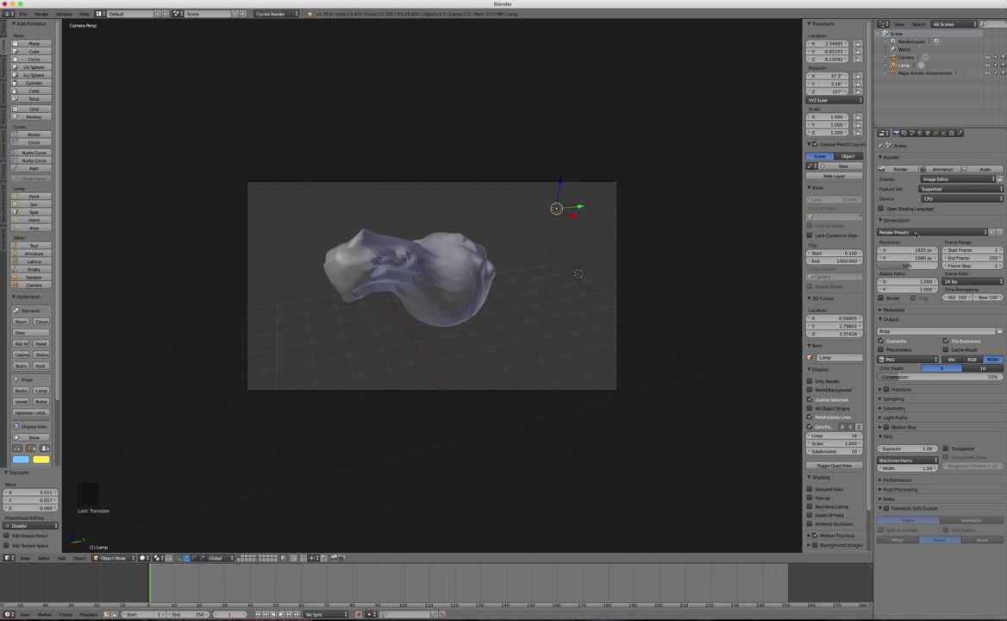
click(910, 273)
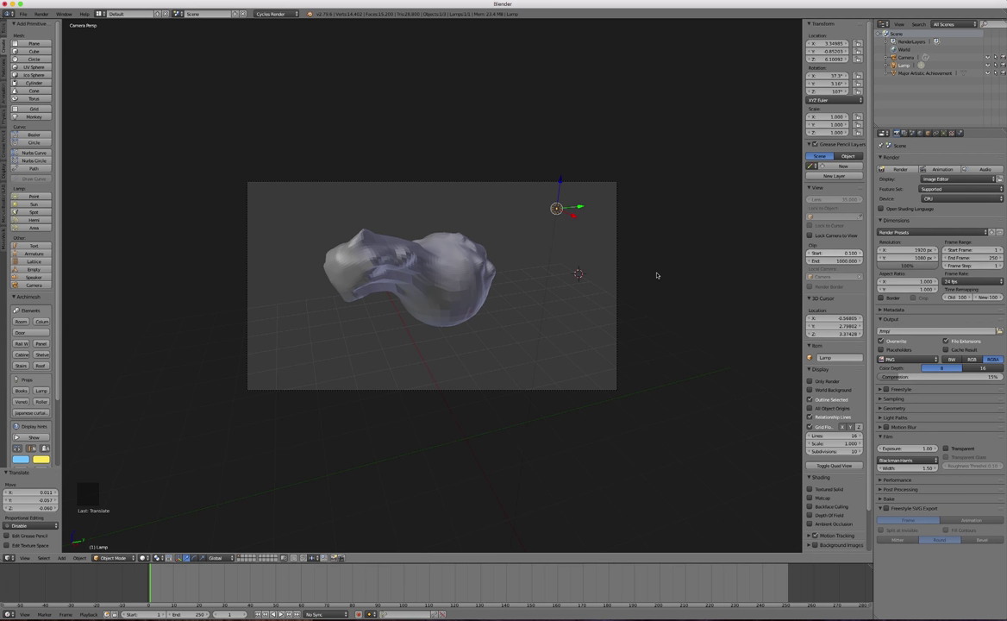
click(827, 157)
click(826, 157)
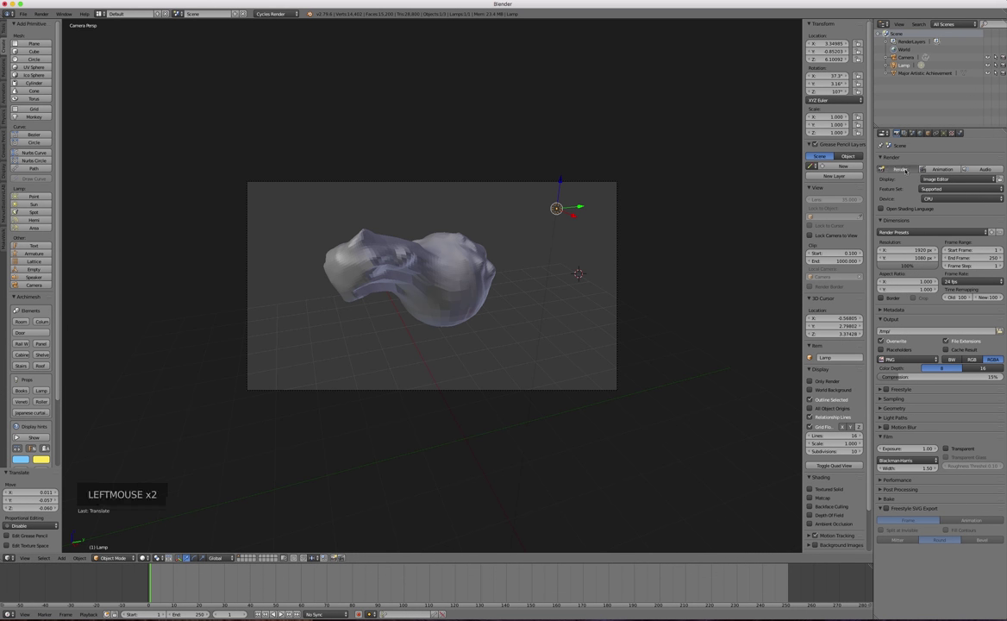
click(902, 169)
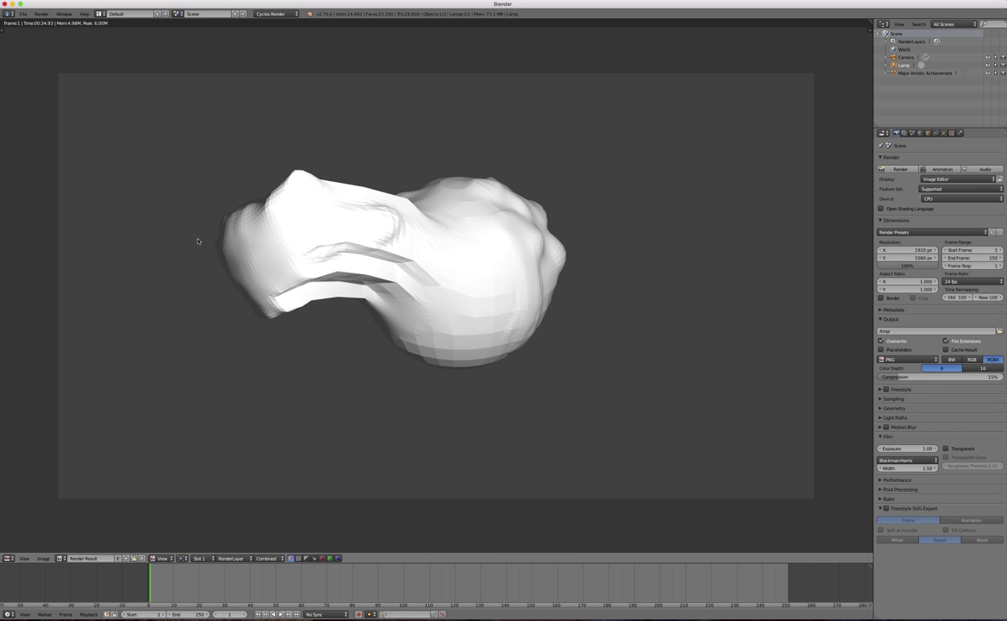
click(42, 559)
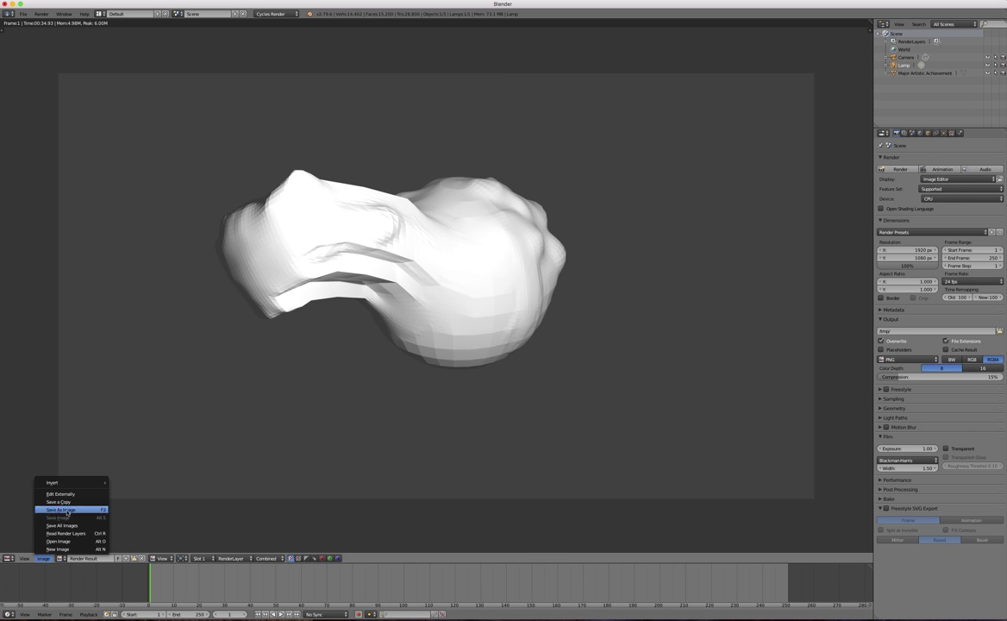
key(Escape)
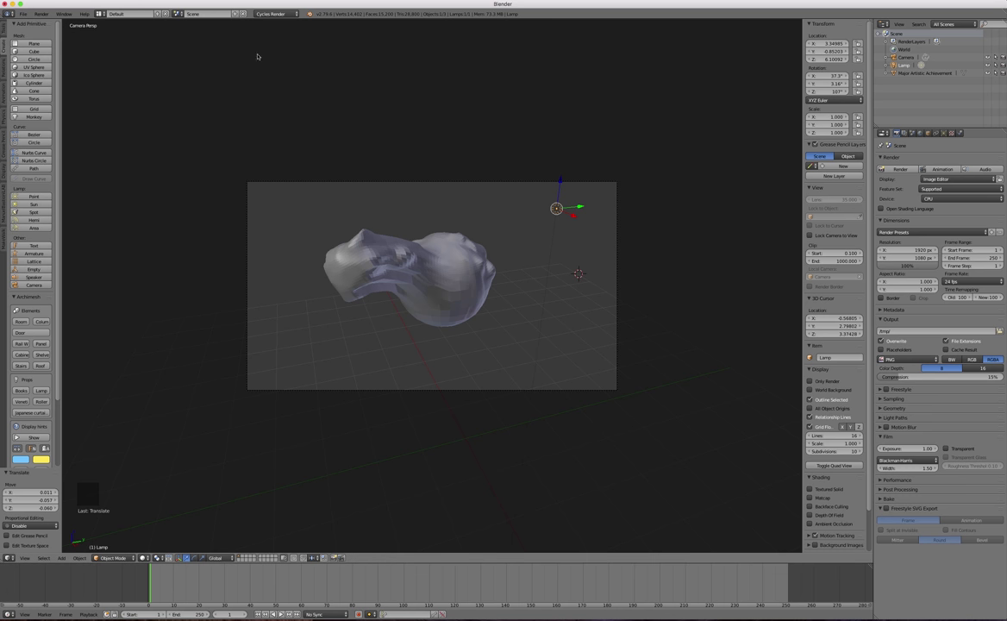
- Select the Major Artistic Achievement sculpture and scale it uniformly by a factor of 10
click(25, 13)
click(476, 297)
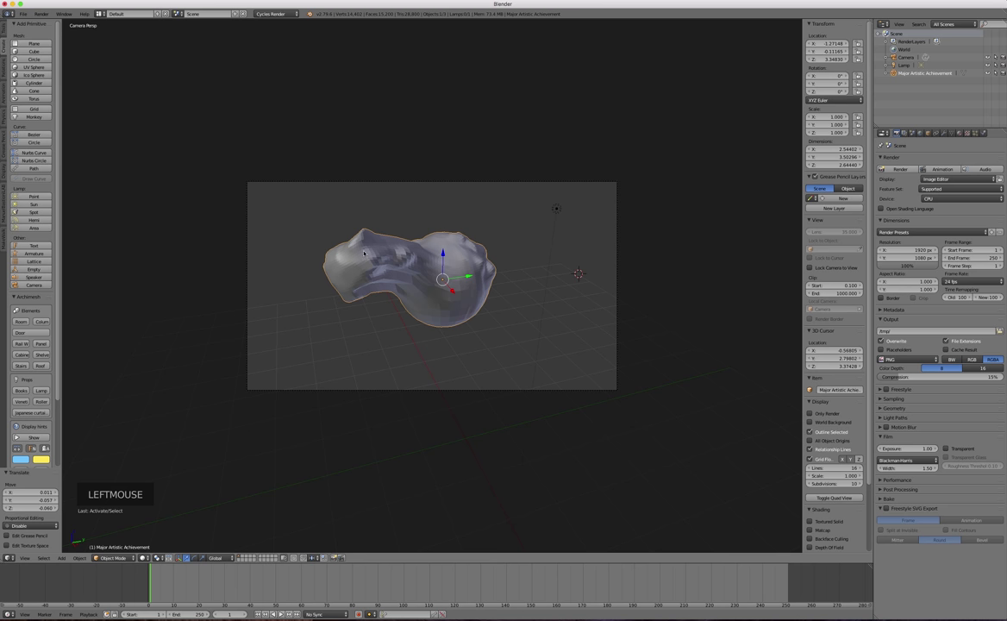
scroll(364, 253, up, 5)
scroll(365, 253, down, 1)
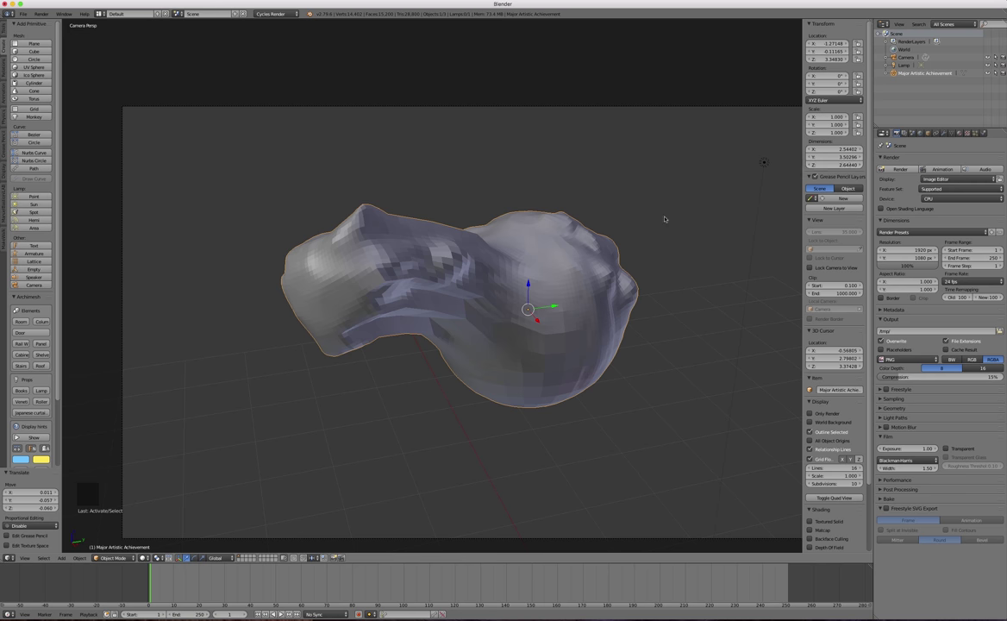
scroll(442, 304, down, 6)
text(s10)
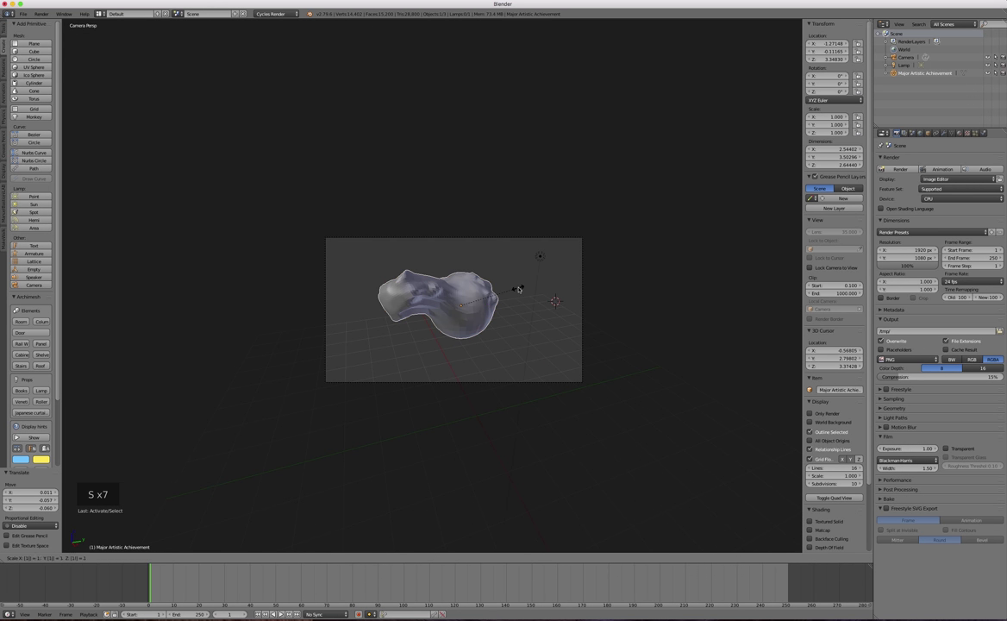
key(Return)
- Leave the camera view to check the enlarged sculpture from outside, and open the list of export formats
scroll(422, 294, down, 8)
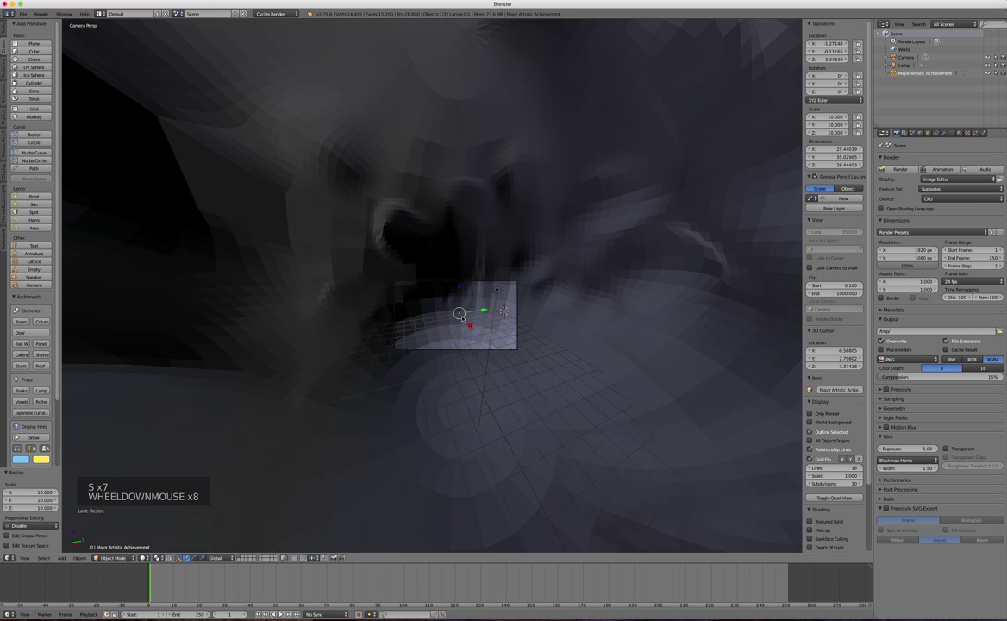
key(KP_0)
scroll(461, 319, down, 10)
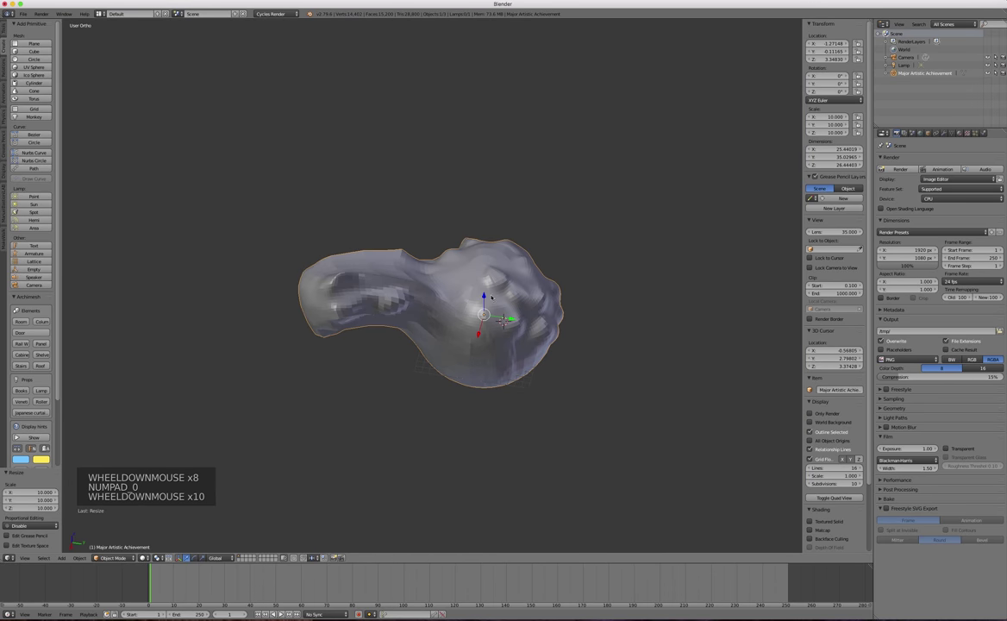
scroll(491, 297, up, 3)
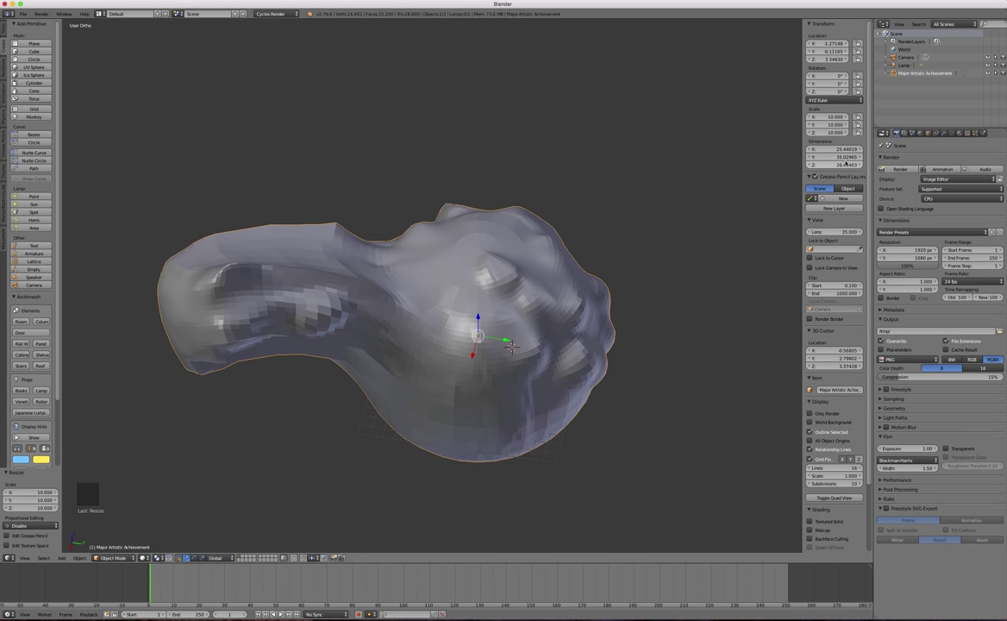
scroll(372, 266, down, 2)
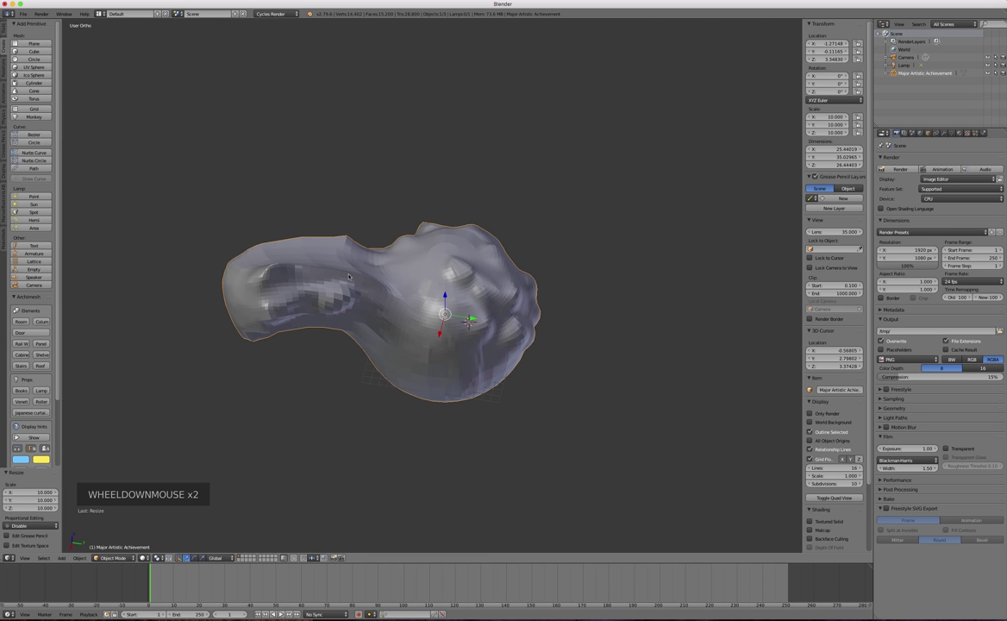
mouse_move(371, 267)
middle_down()
mouse_move(408, 248)
mouse_move(285, 173)
middle_up()
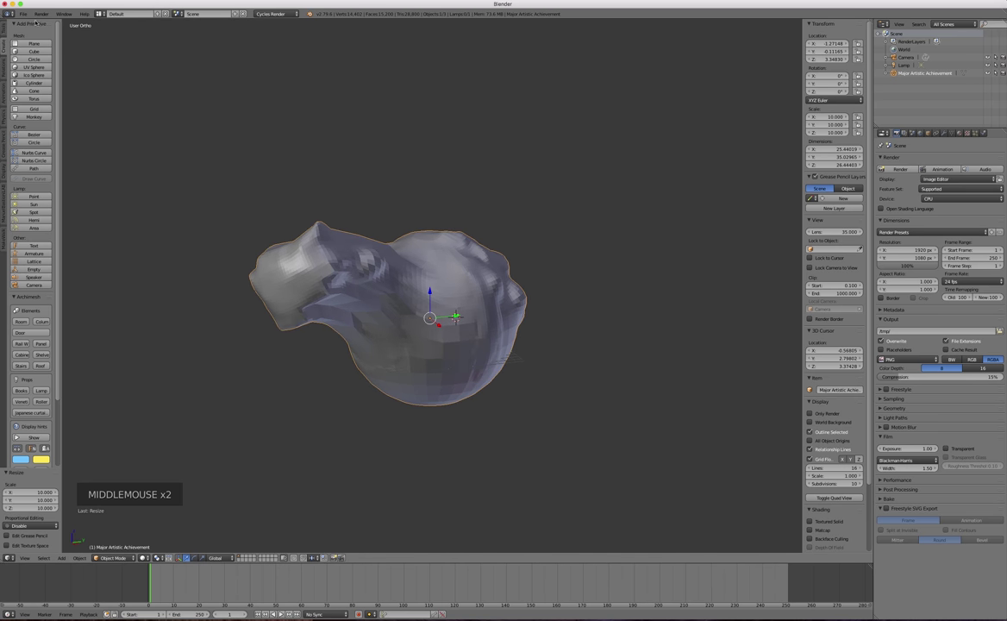
click(23, 14)
mouse_move(44, 173)
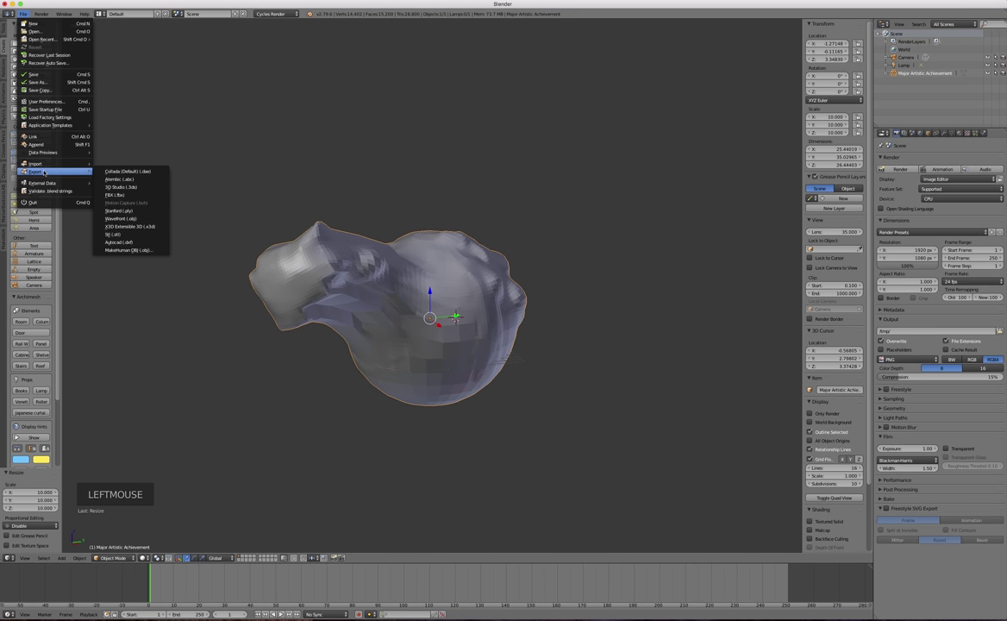